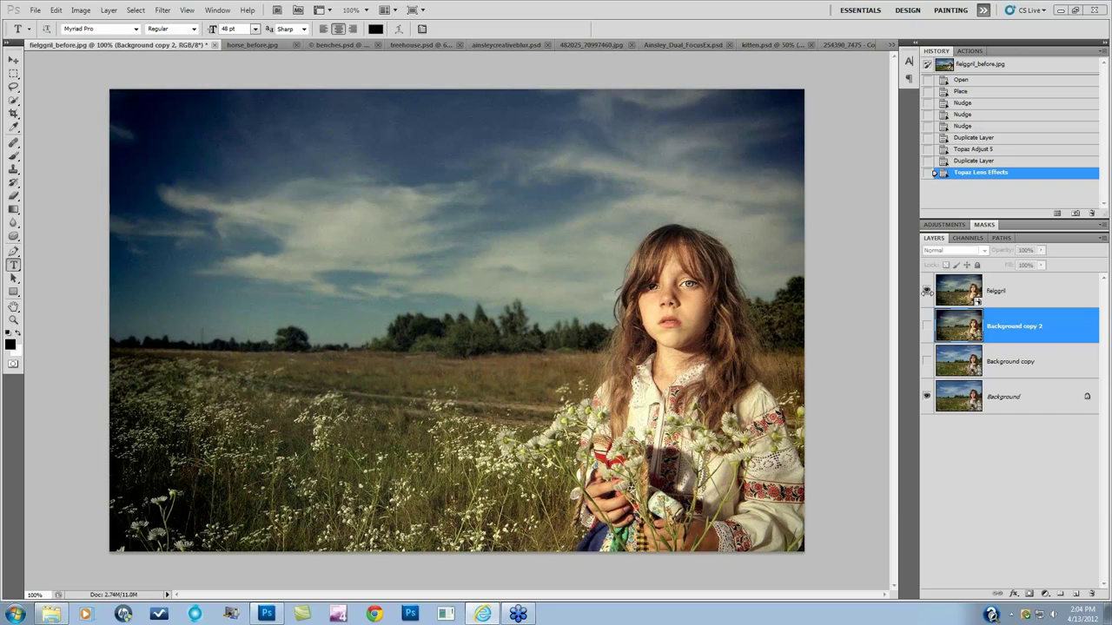
Step: Toggle the edited fieldgirl layer to compare the edit with the original photo
click(927, 292)
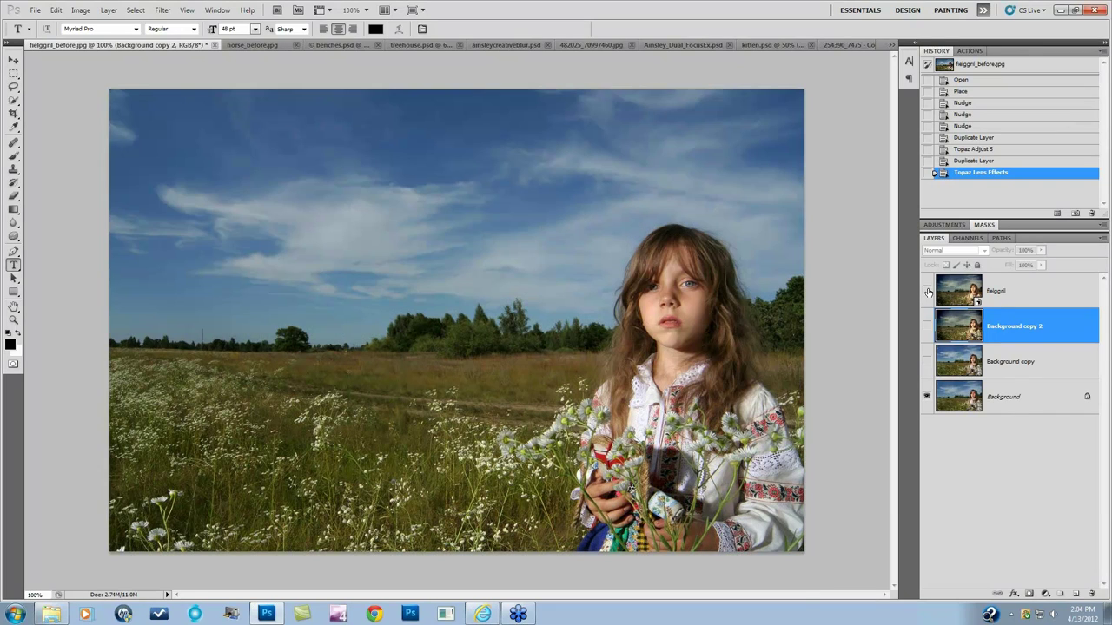
click(927, 291)
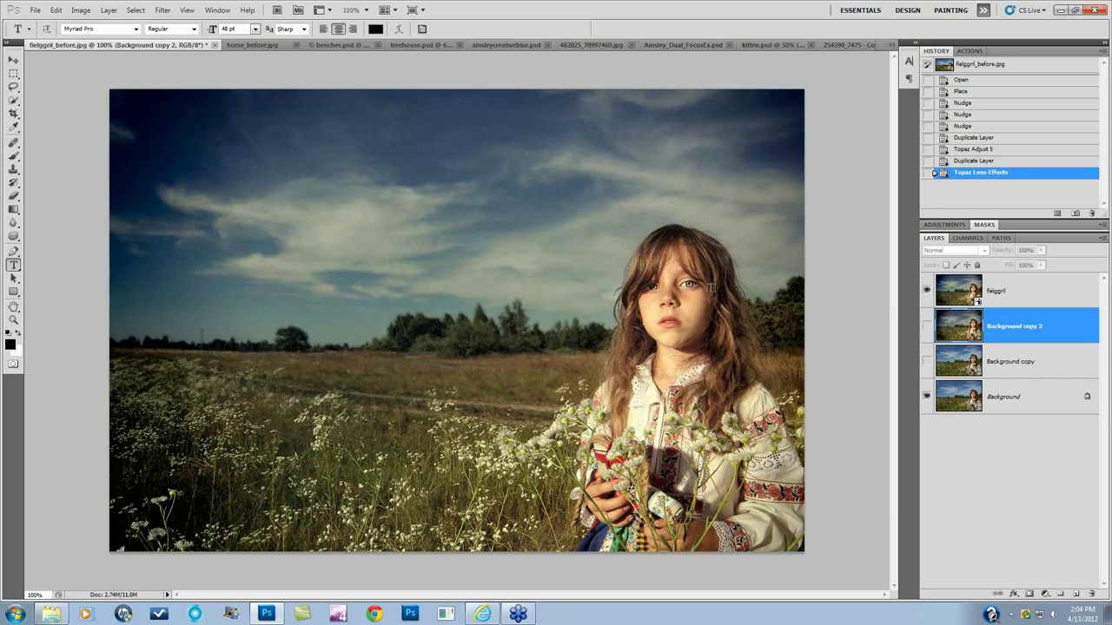
click(926, 292)
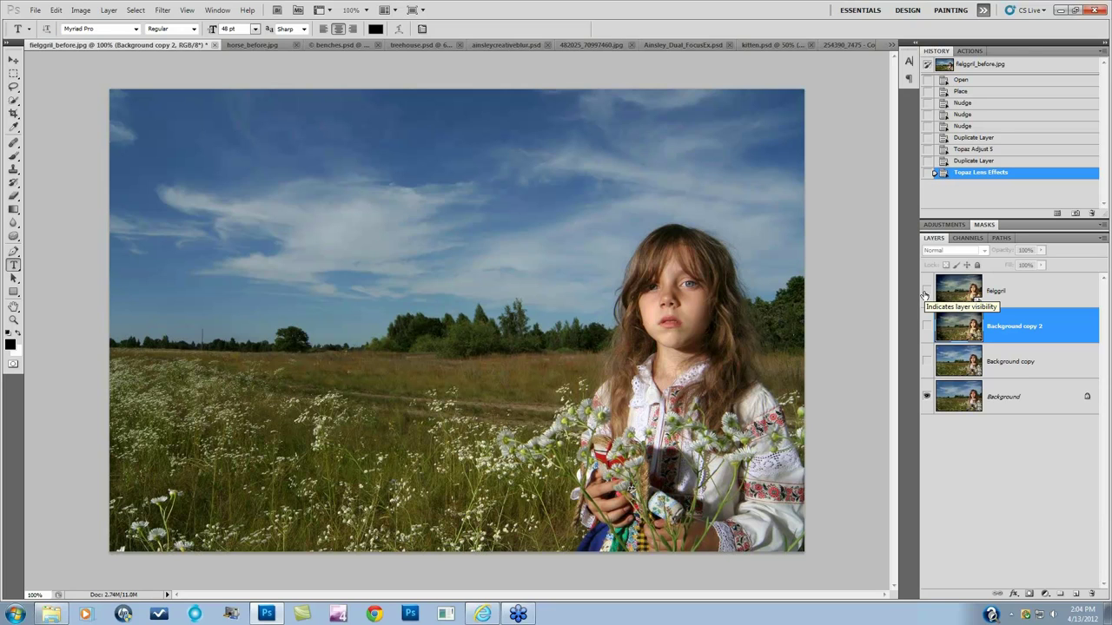
click(926, 292)
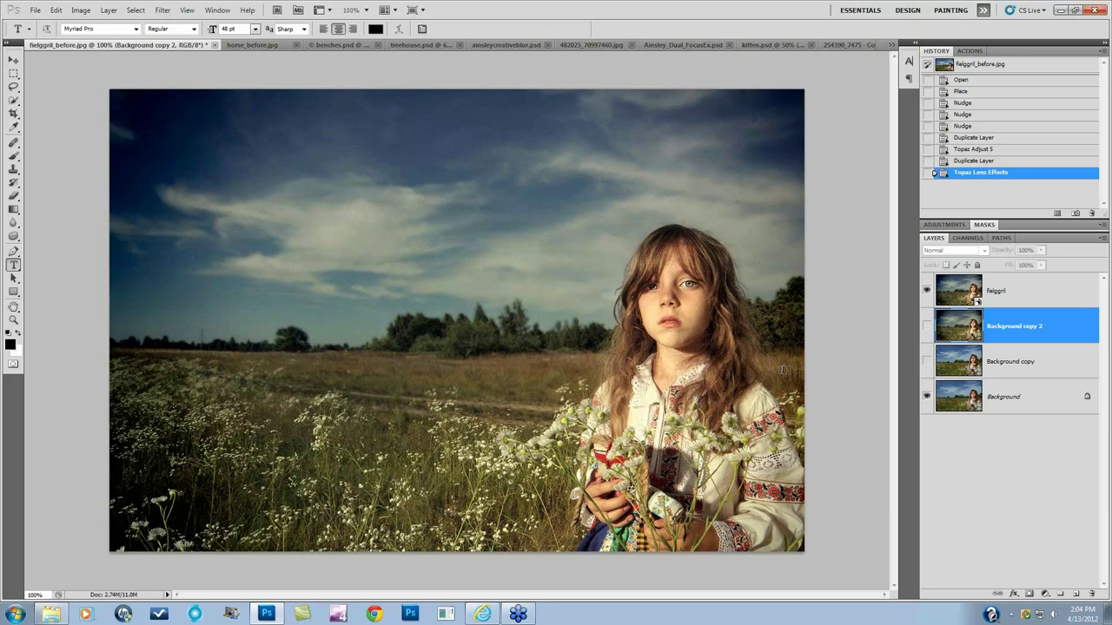
Step: Compare horse_before.jpg's blurred-background horse_after layer with the sharp original, then bring up benches.psd
click(252, 45)
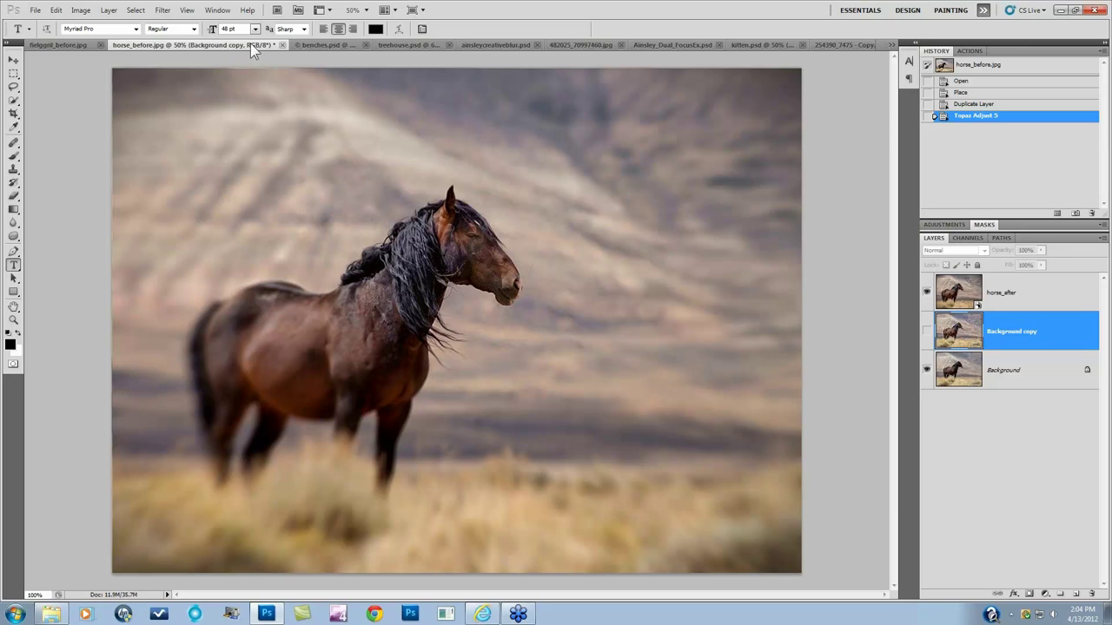
click(927, 295)
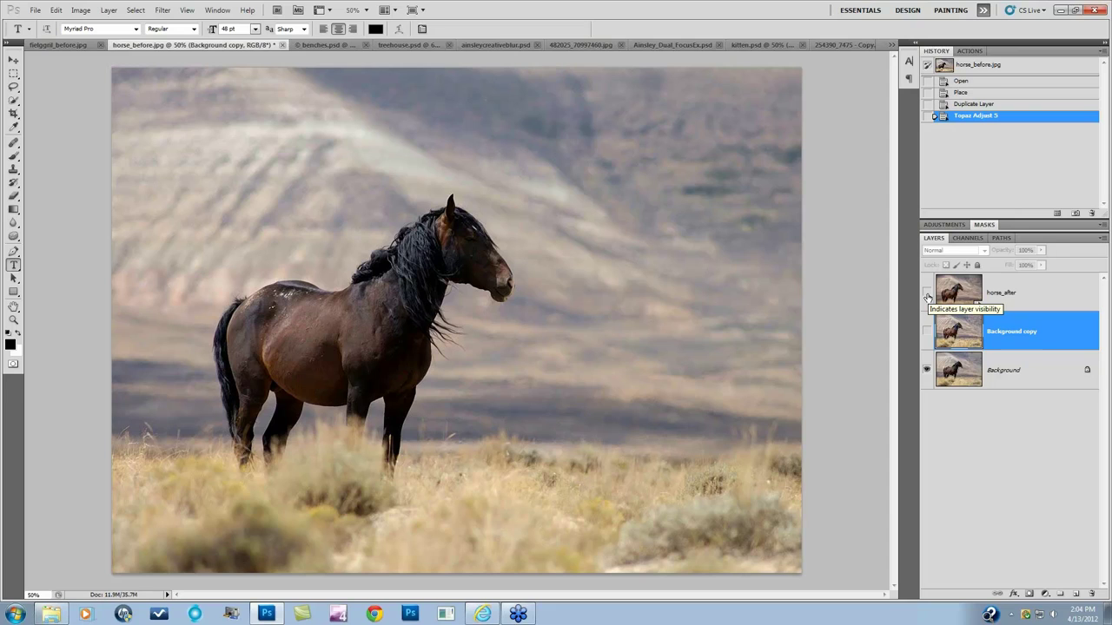
click(927, 294)
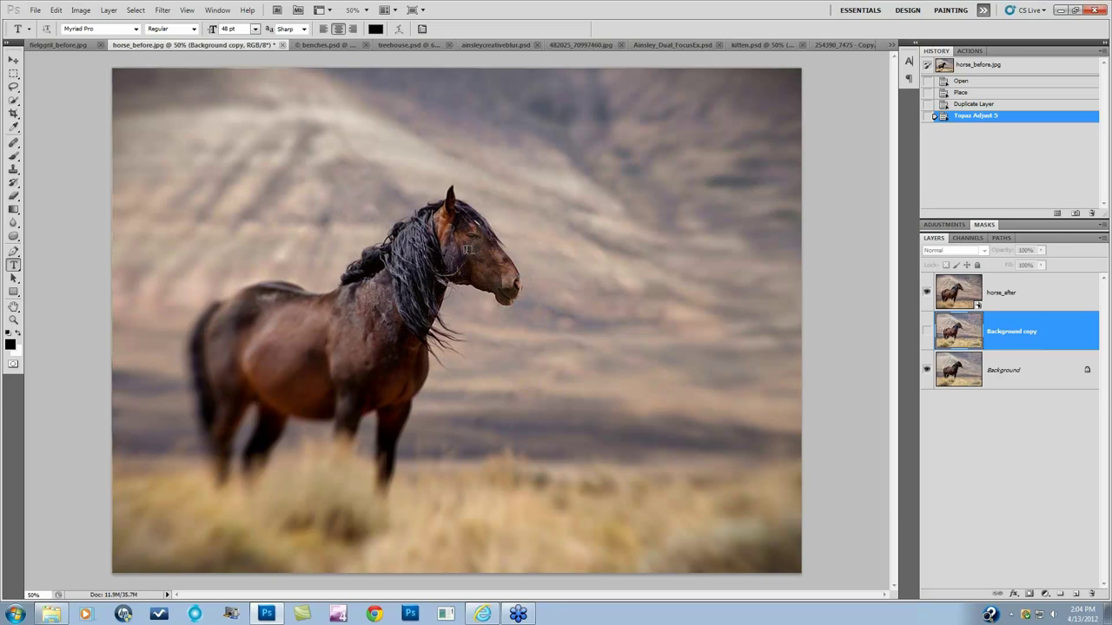
click(927, 294)
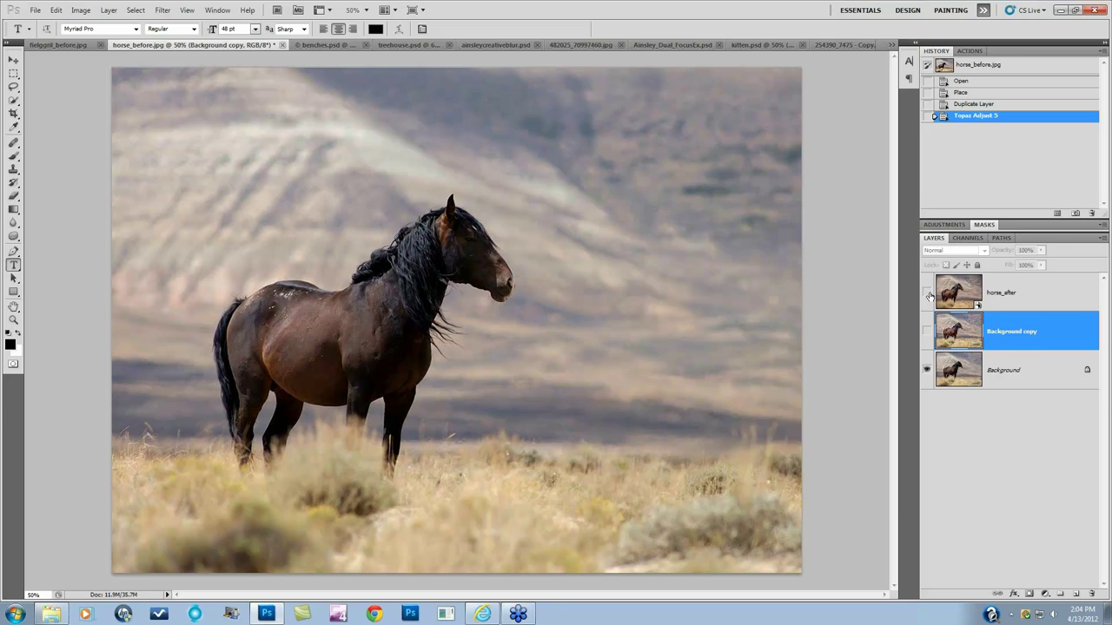
click(927, 294)
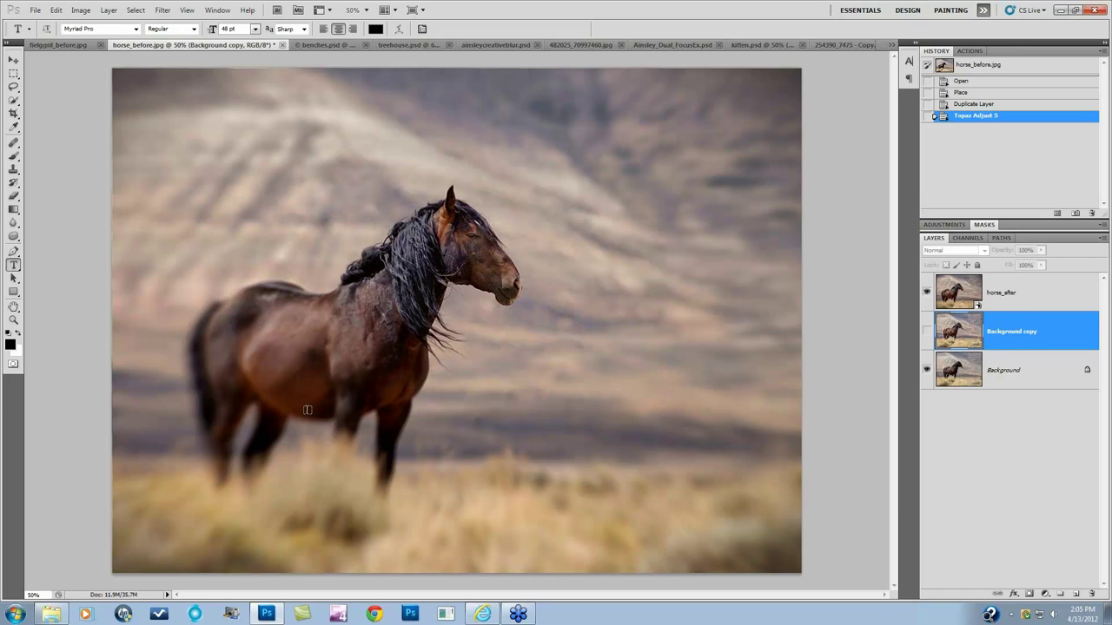
click(316, 46)
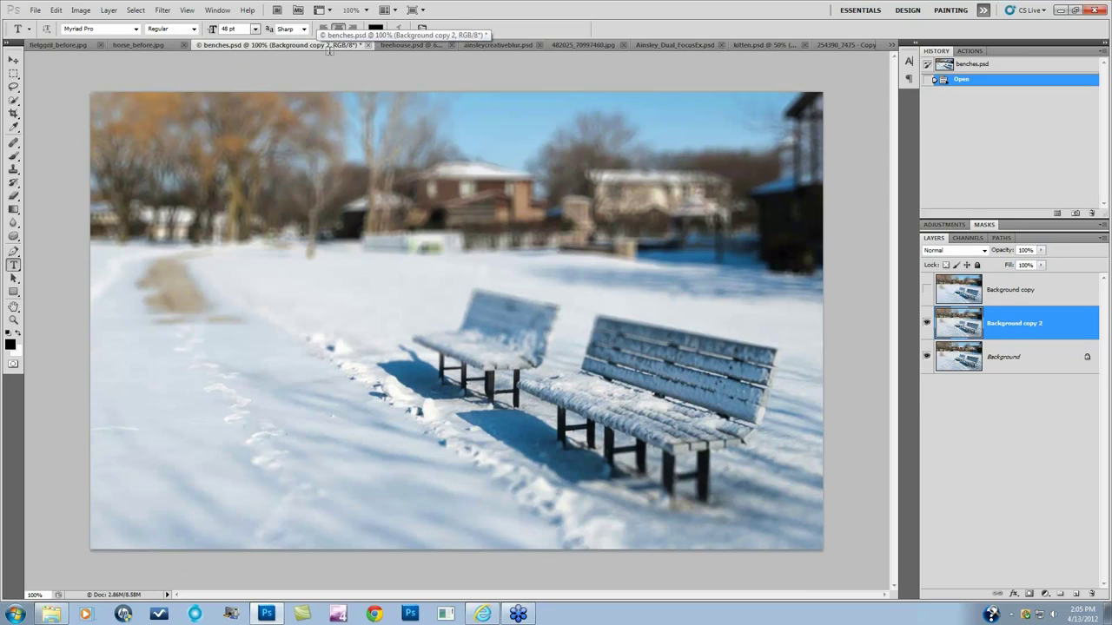
Step: Toggle the Background copy 2 layer to compare the benches' tilt-shift blur with the original
click(927, 323)
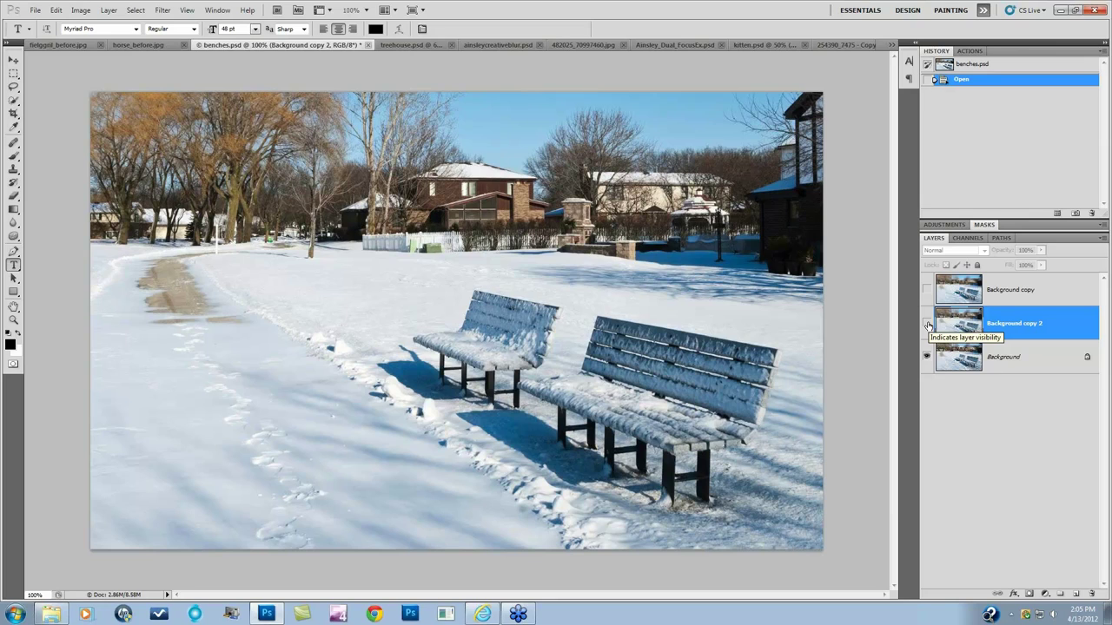
click(927, 324)
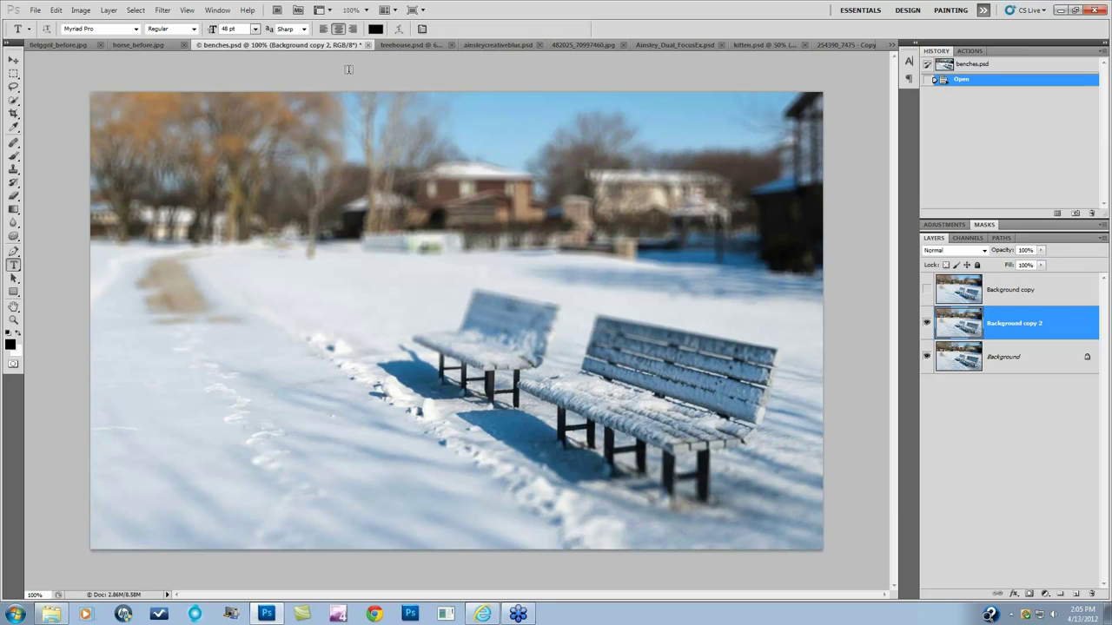
click(926, 324)
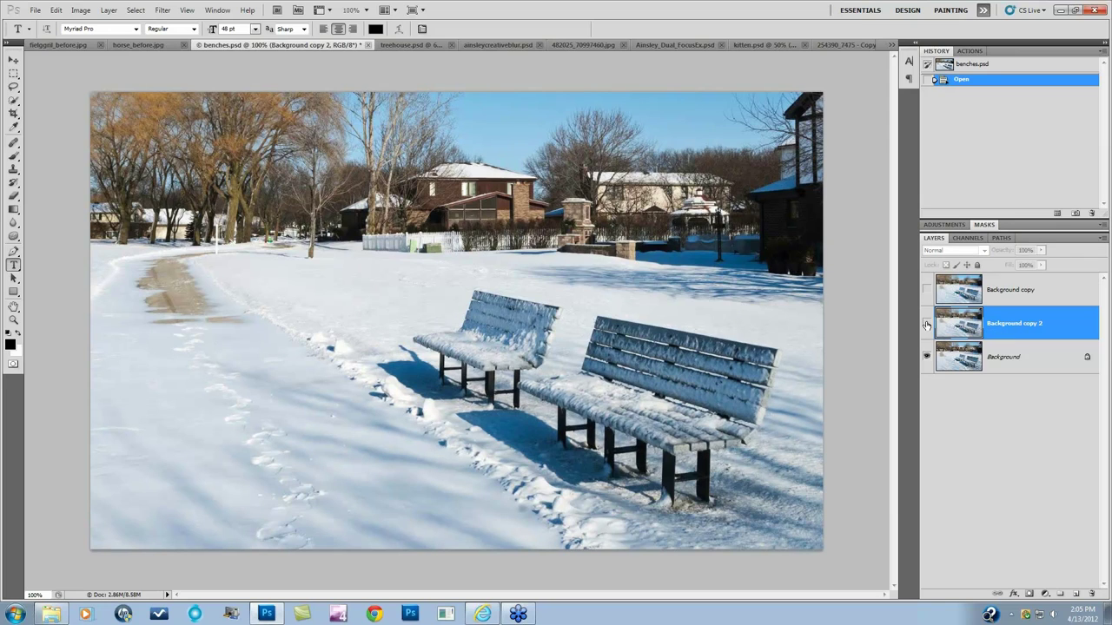
click(926, 324)
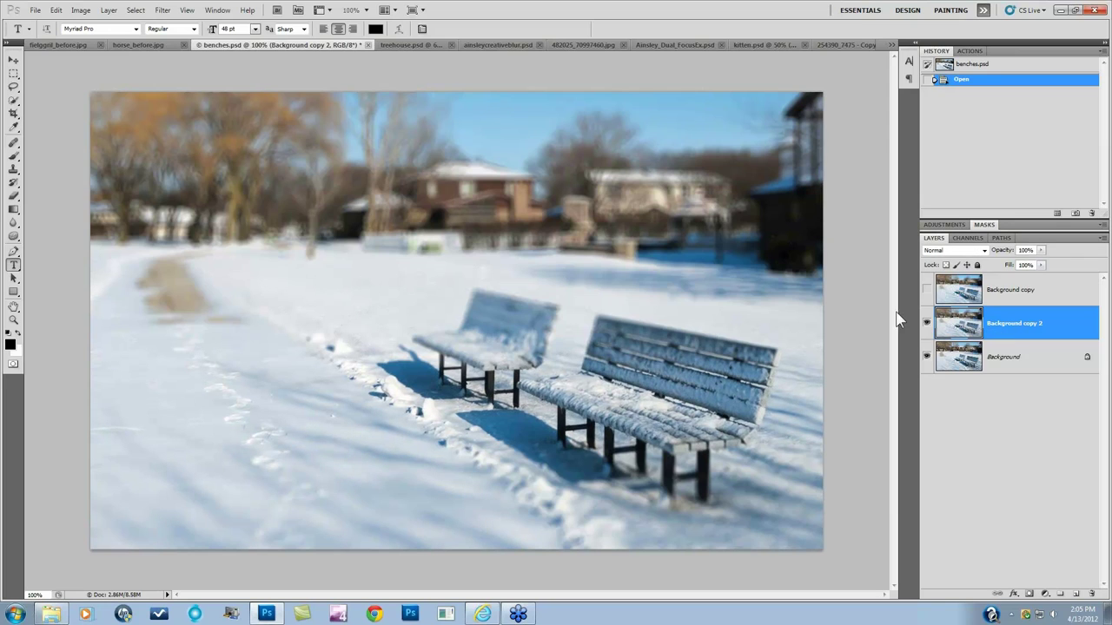
Step: Compare the blurred treehouse.psd with its original, ending on ainsleycreativeblur.psd
click(415, 44)
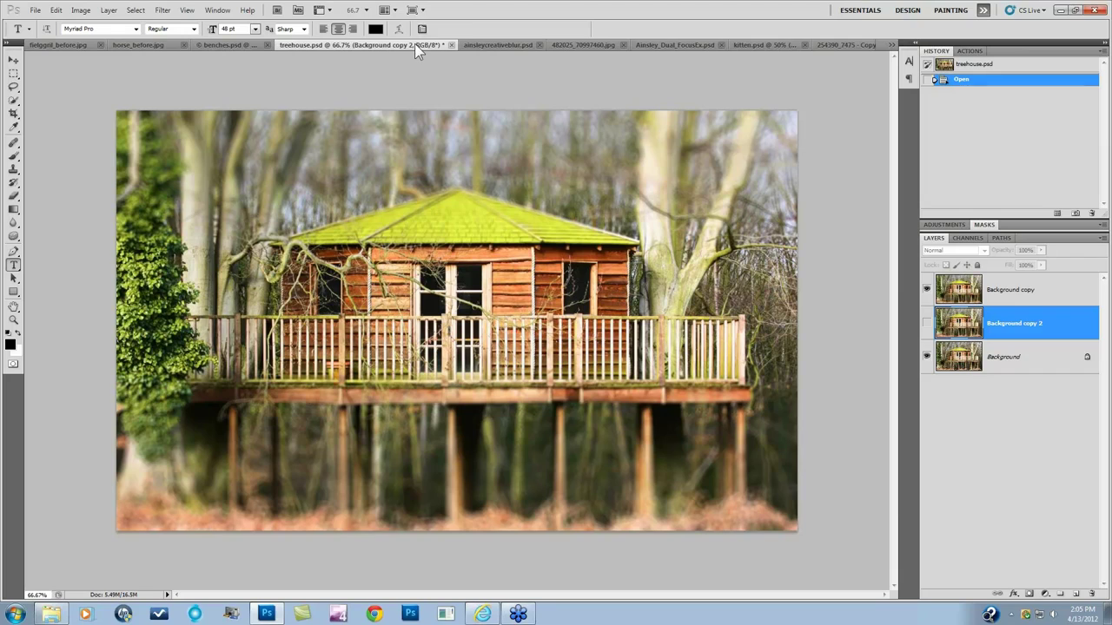
click(926, 290)
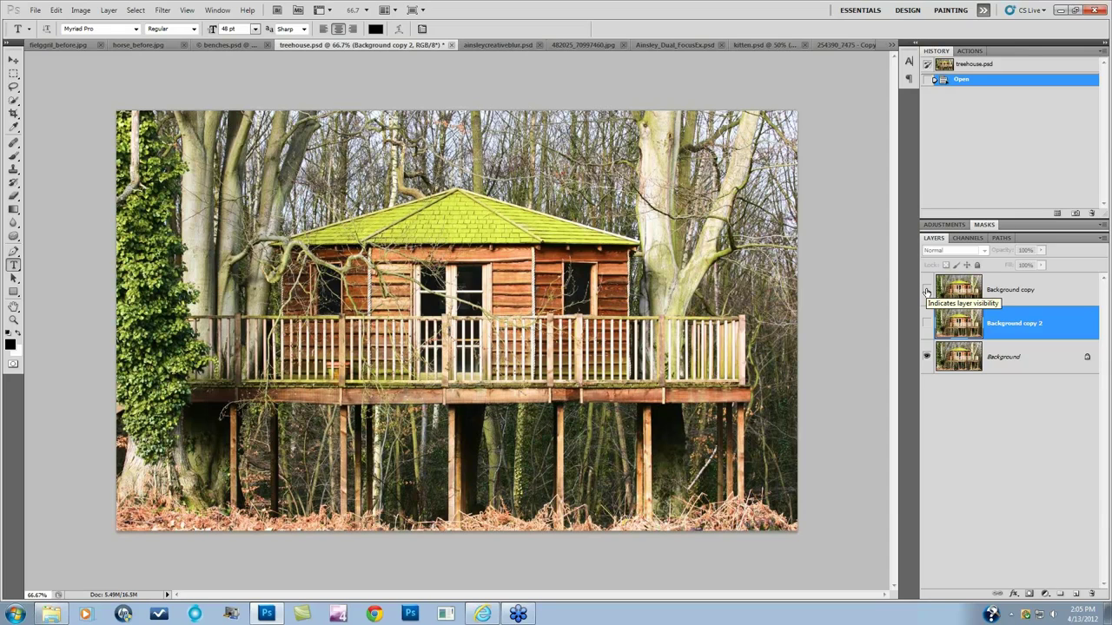
click(926, 291)
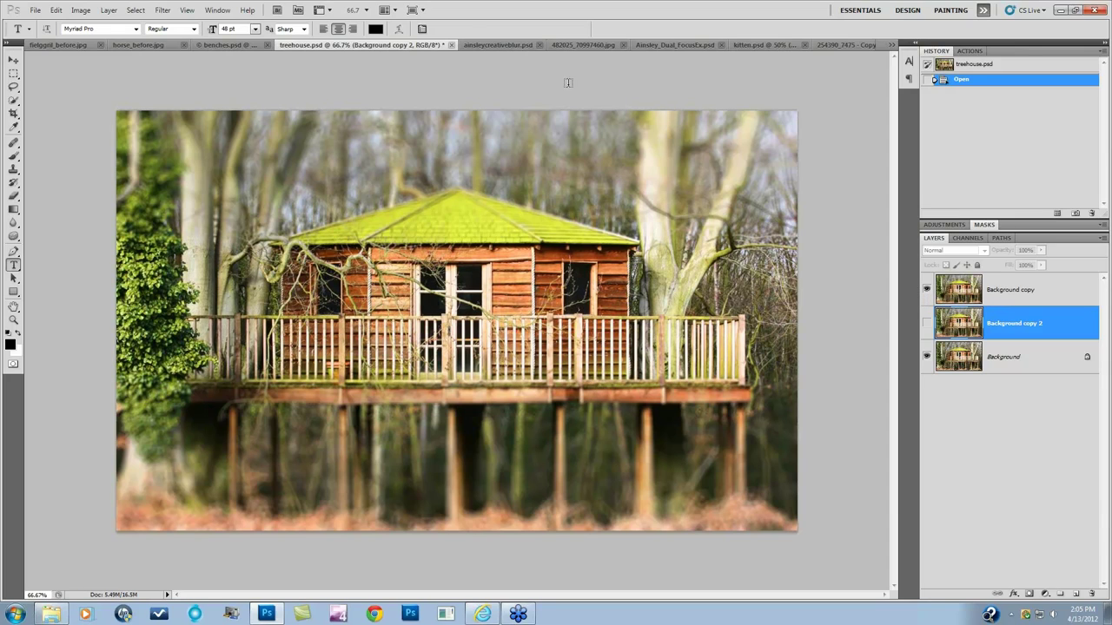
click(486, 44)
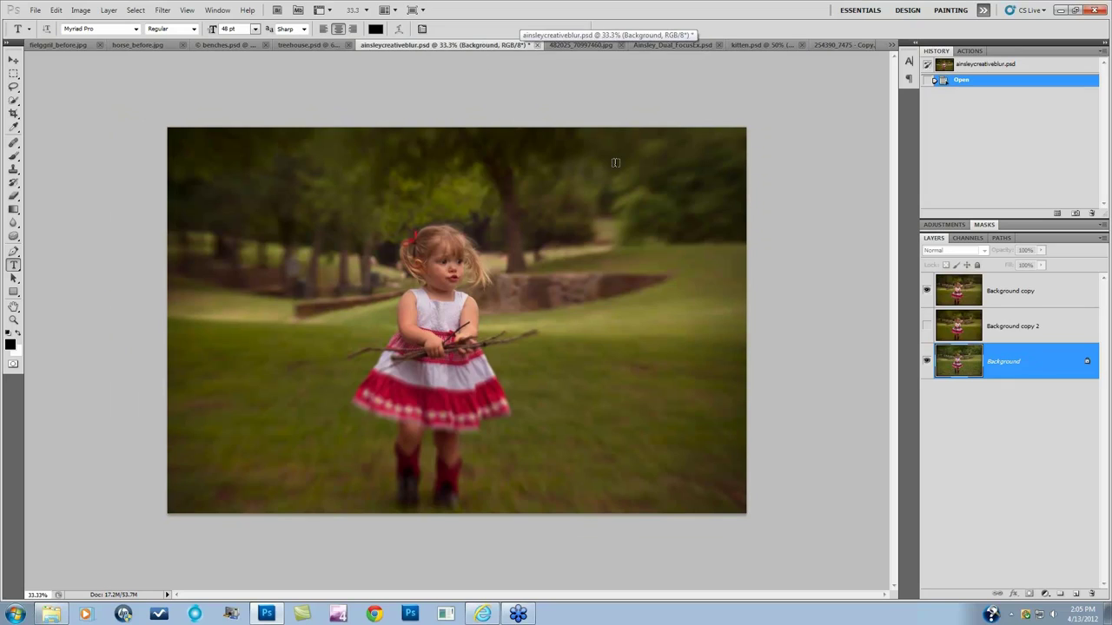
Step: Compare the blurred girl photo and the vignetted motocross jump with their originals, ending on Ainsley_Dual_FocusEx.psd
click(926, 291)
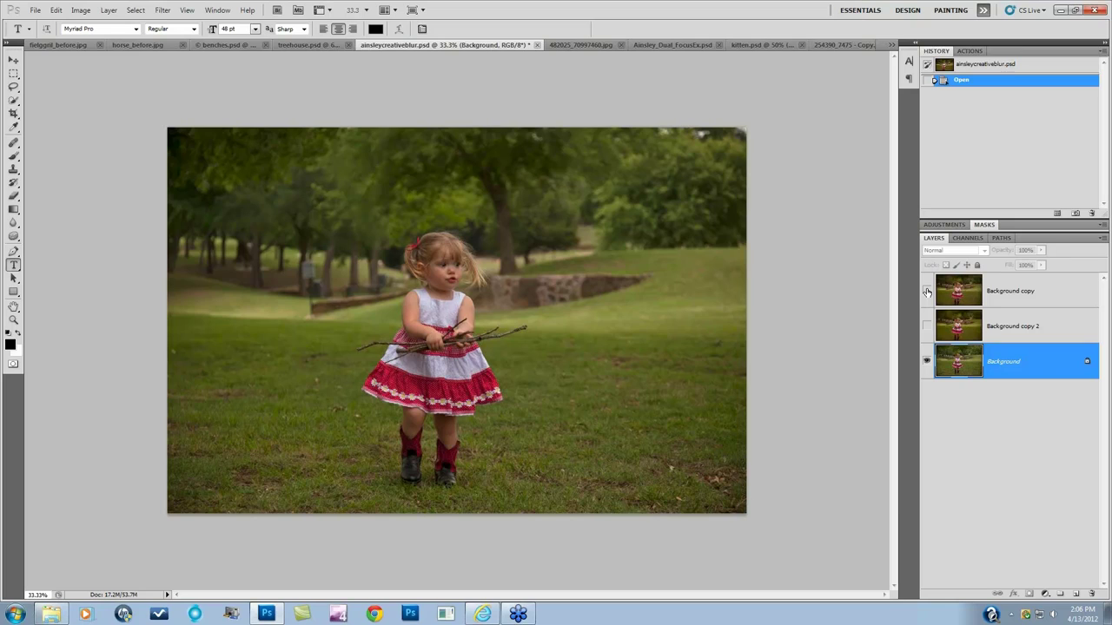
click(926, 291)
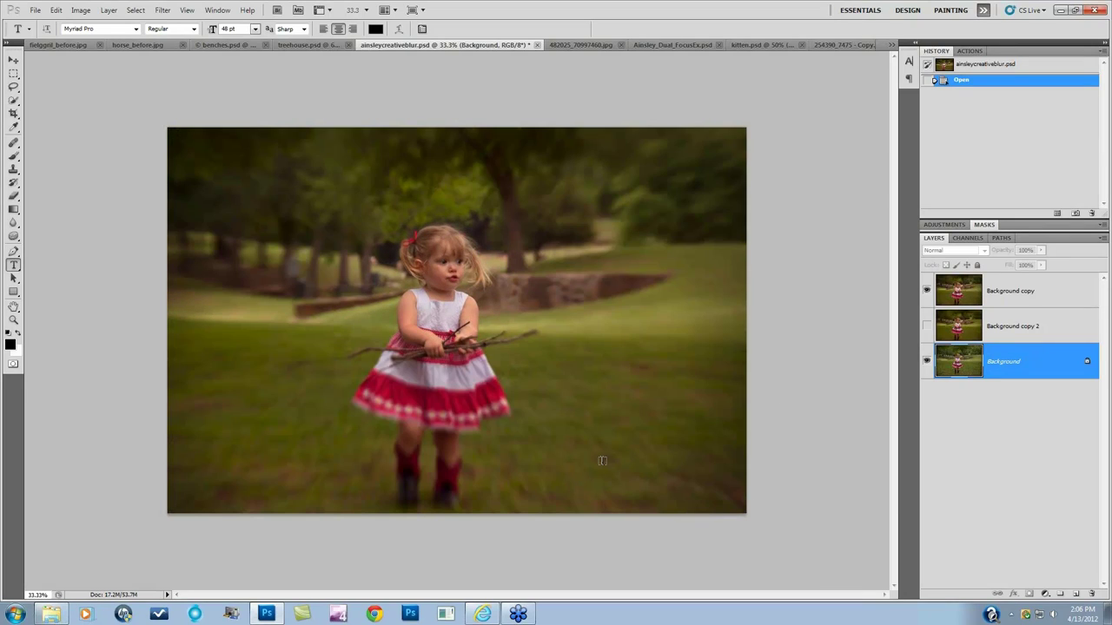
click(574, 46)
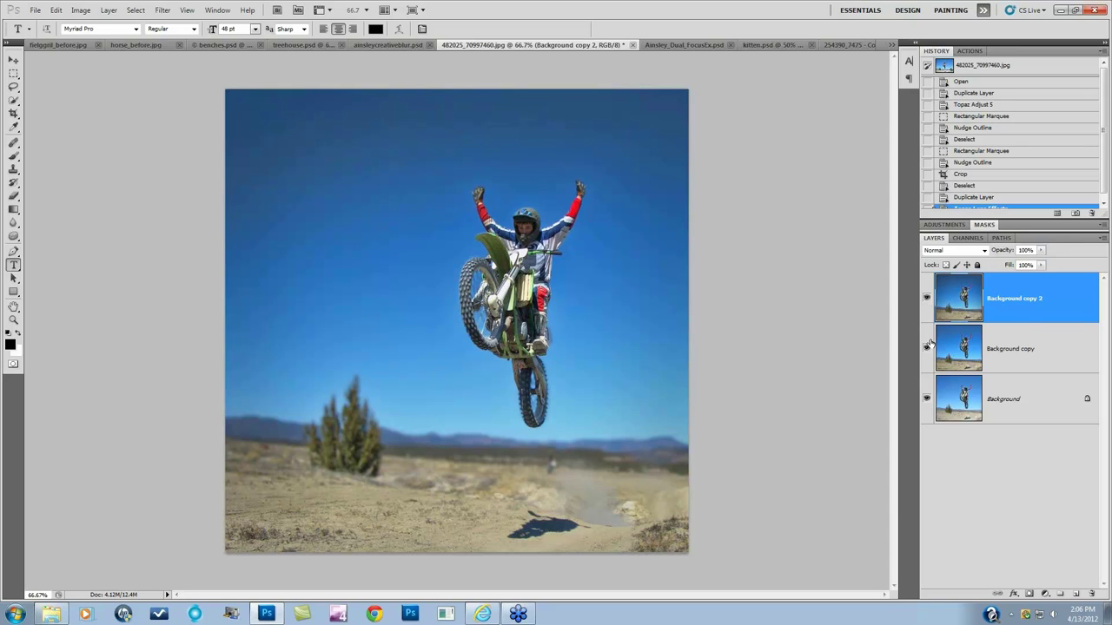
click(927, 301)
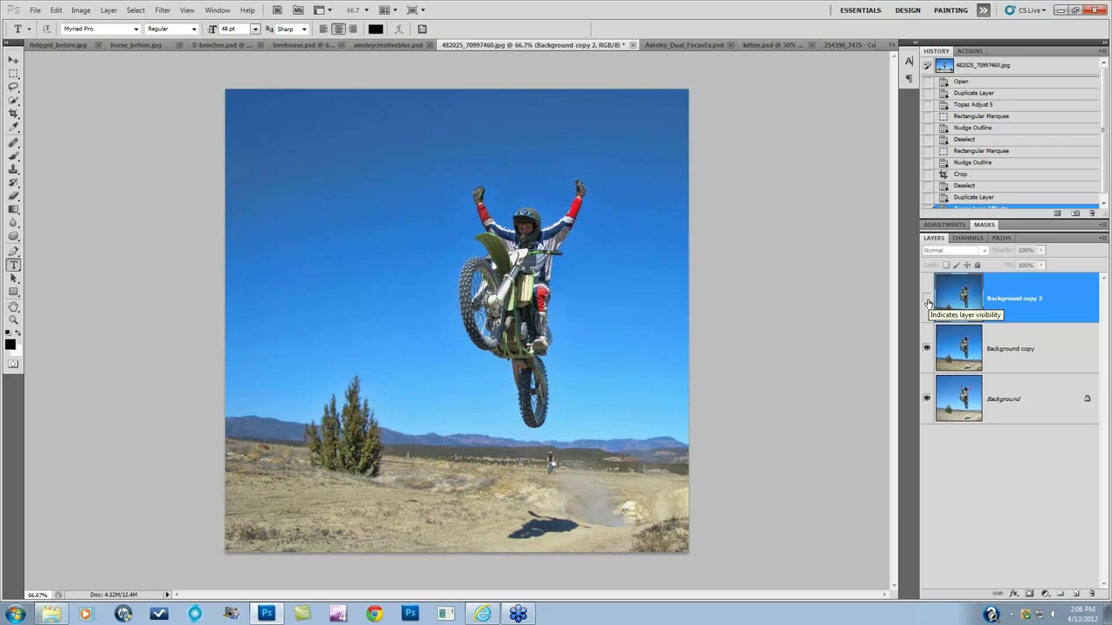
click(927, 300)
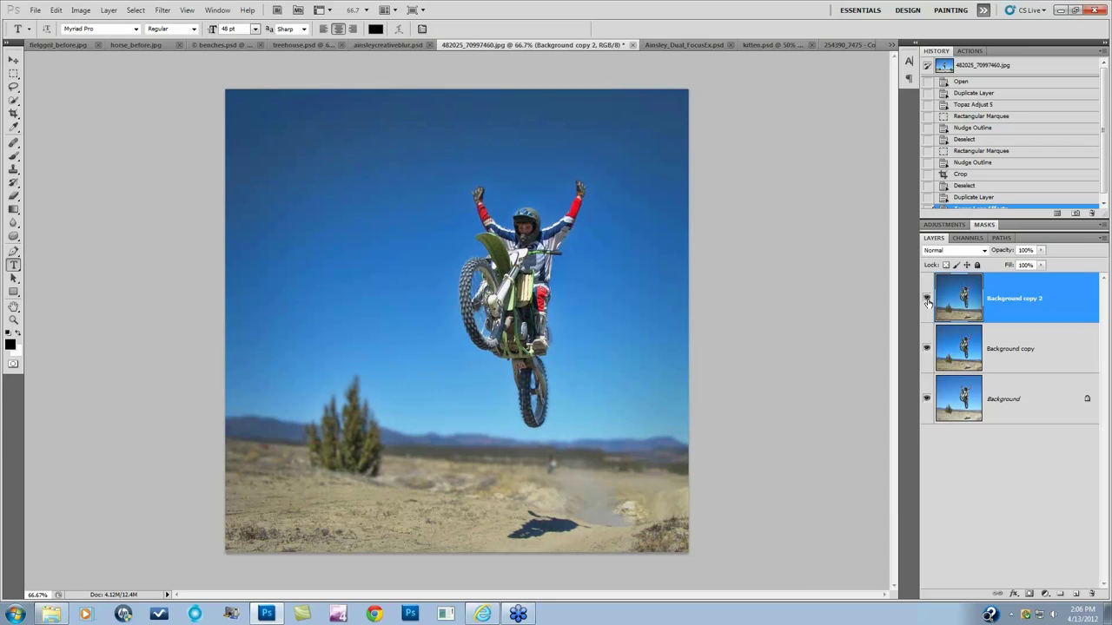
click(676, 42)
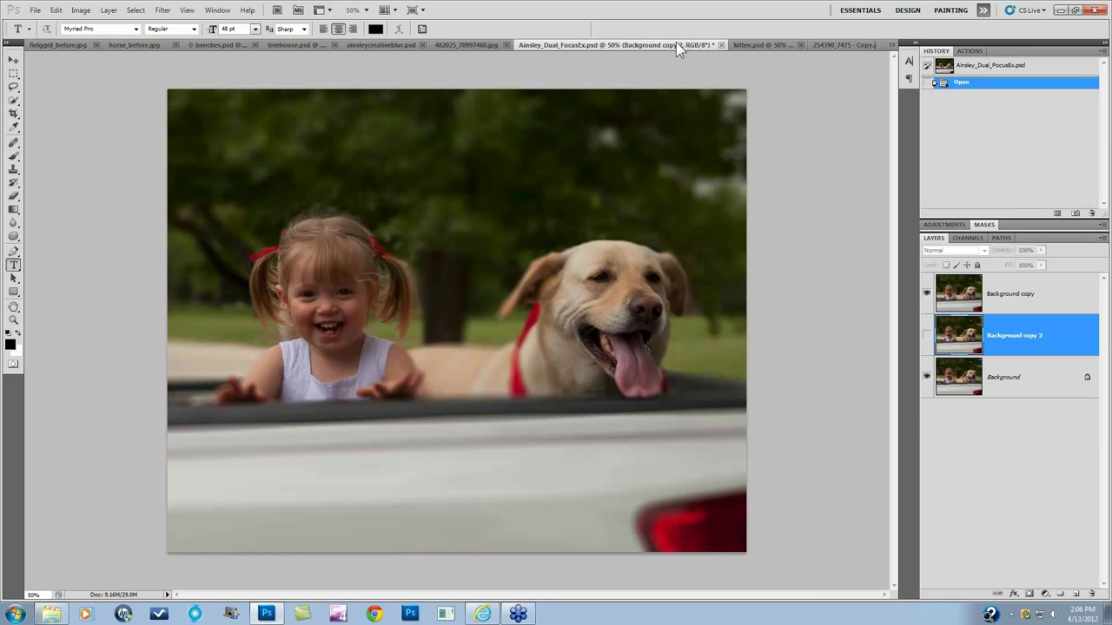
Step: Compare the dual-focus blur and the blurred kitten.psd layer with their sharp originals
click(926, 295)
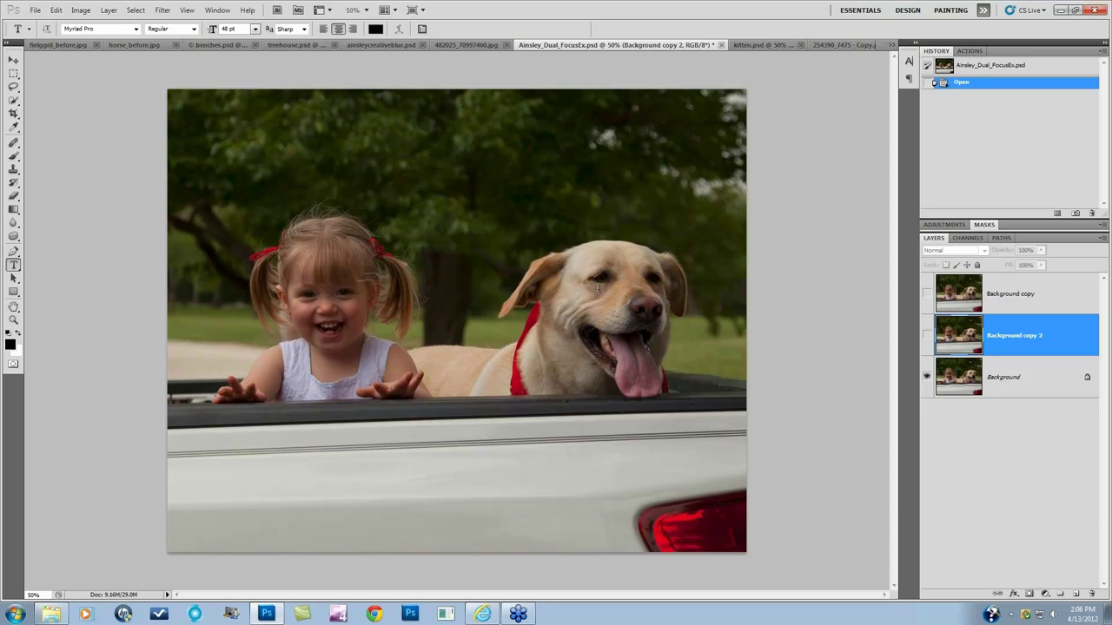
click(927, 295)
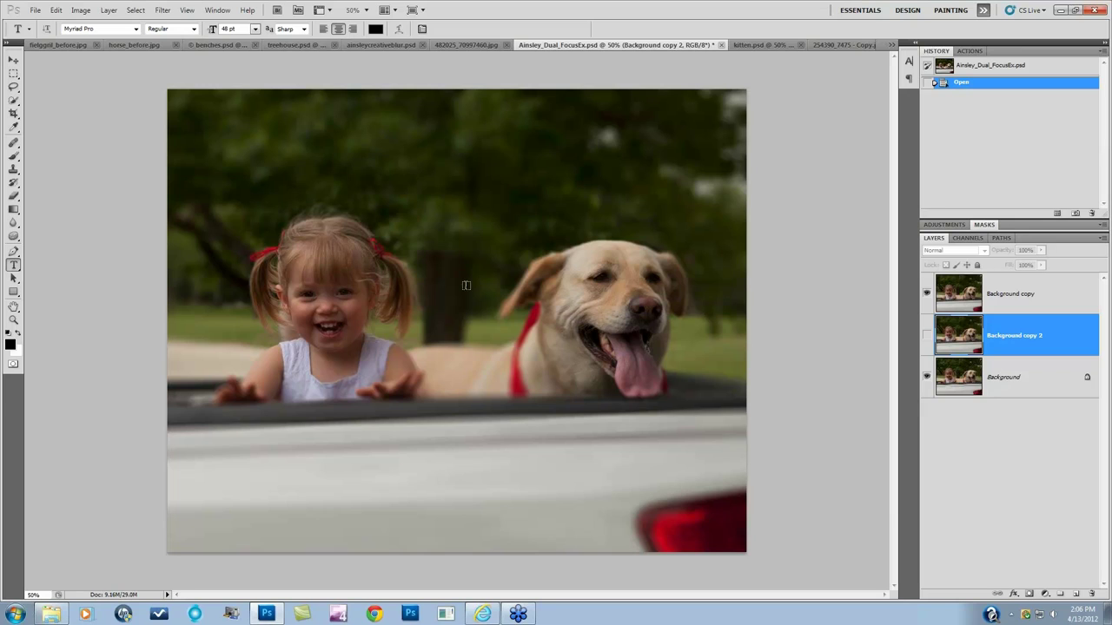
click(754, 44)
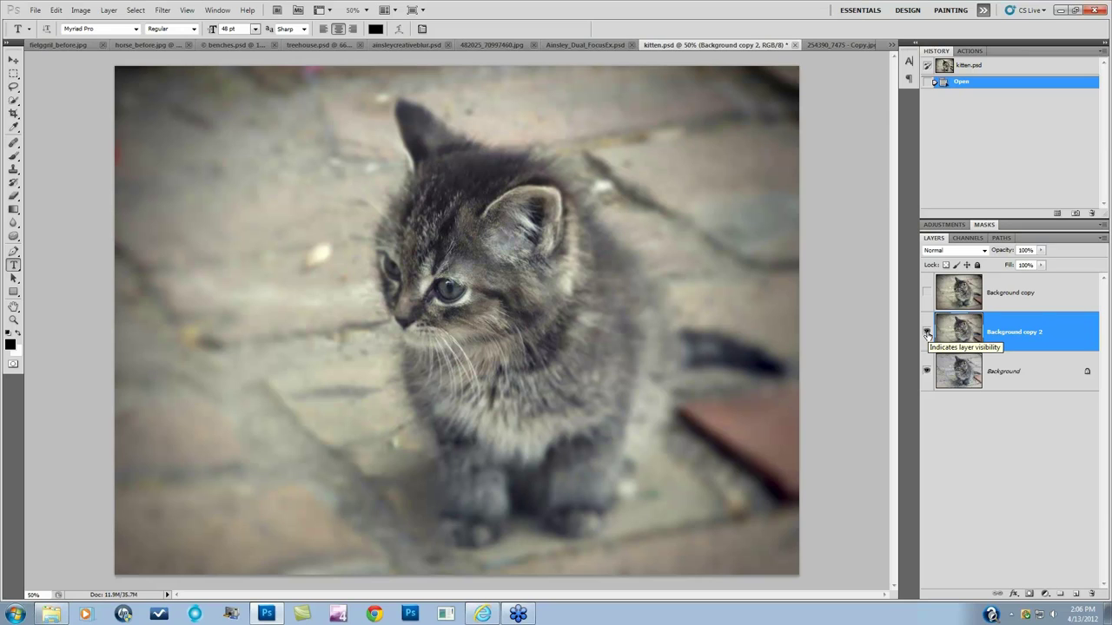
click(926, 333)
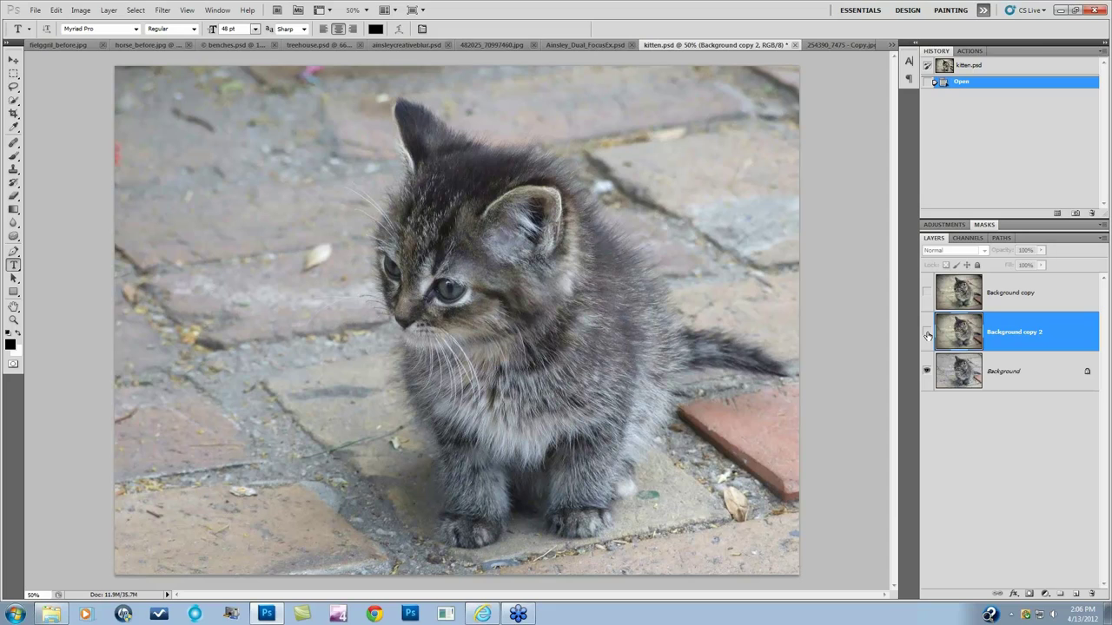
click(927, 334)
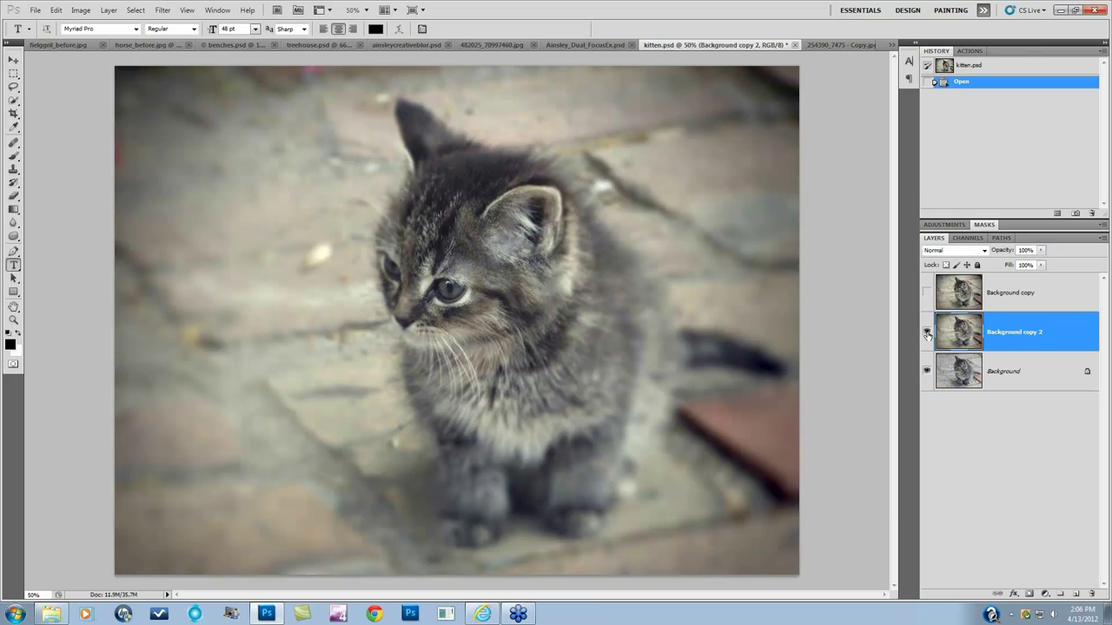
Step: Recheck the girl-on-swing lens blur against the original, then return to kitten.psd
click(832, 45)
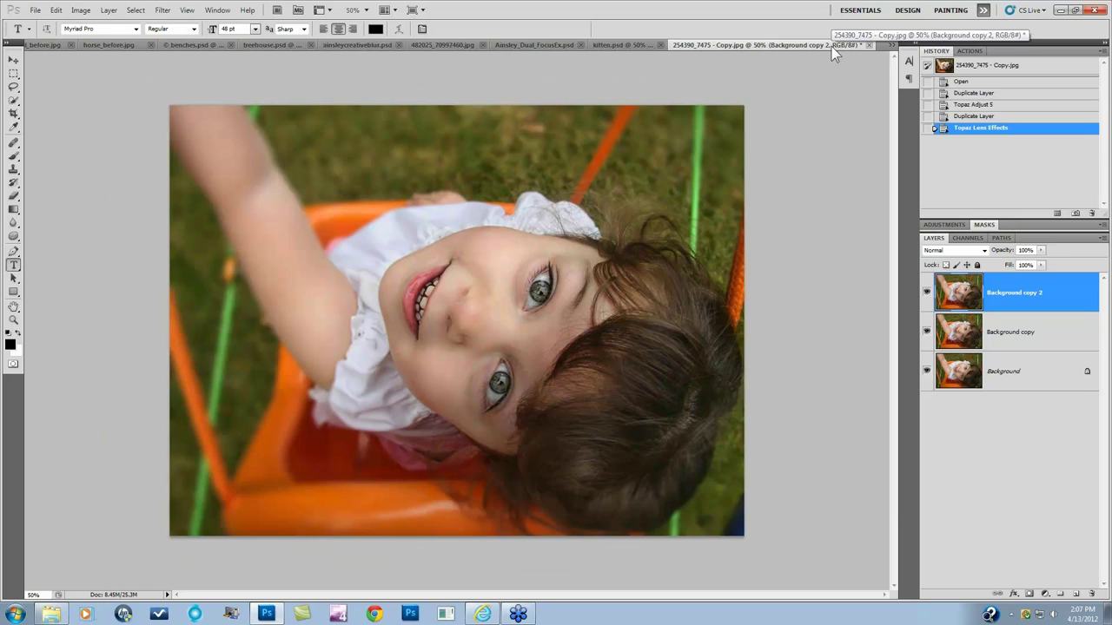
click(927, 297)
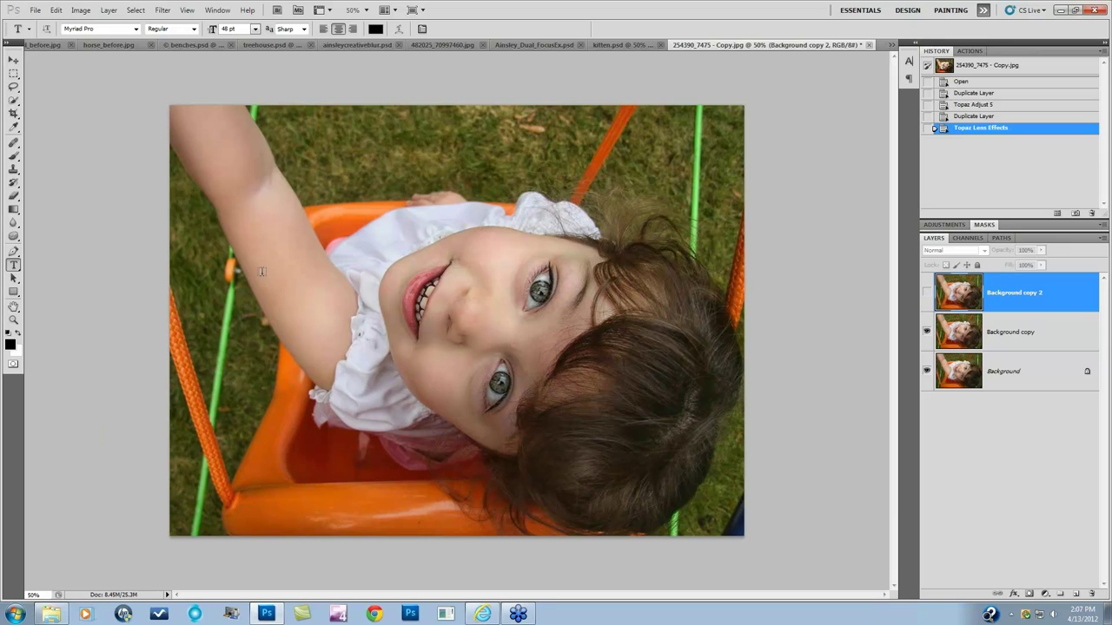
click(927, 296)
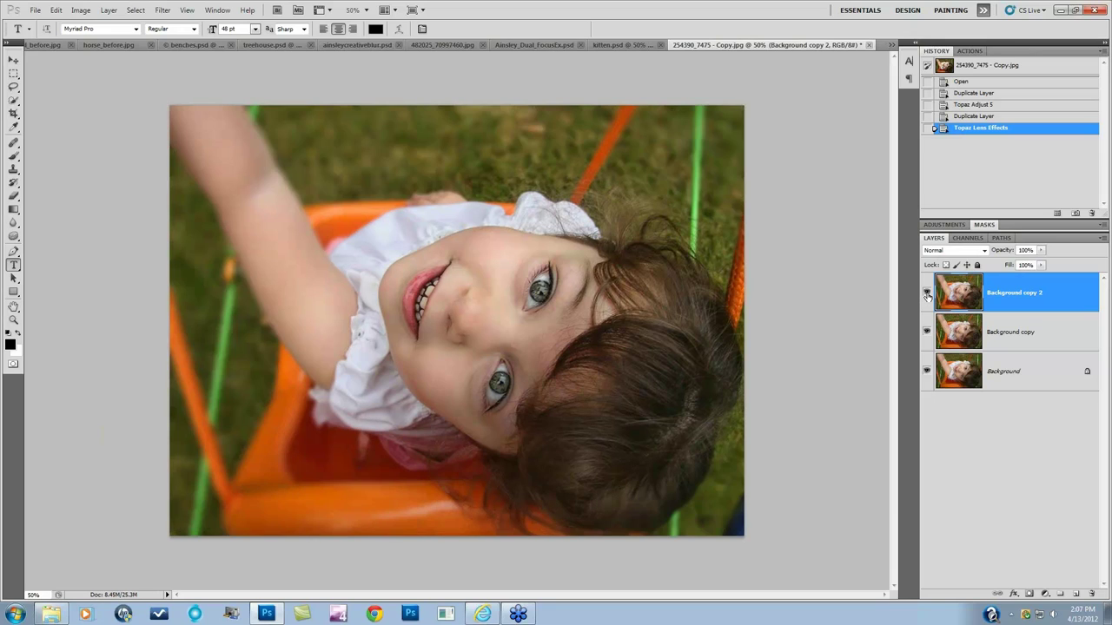
click(892, 44)
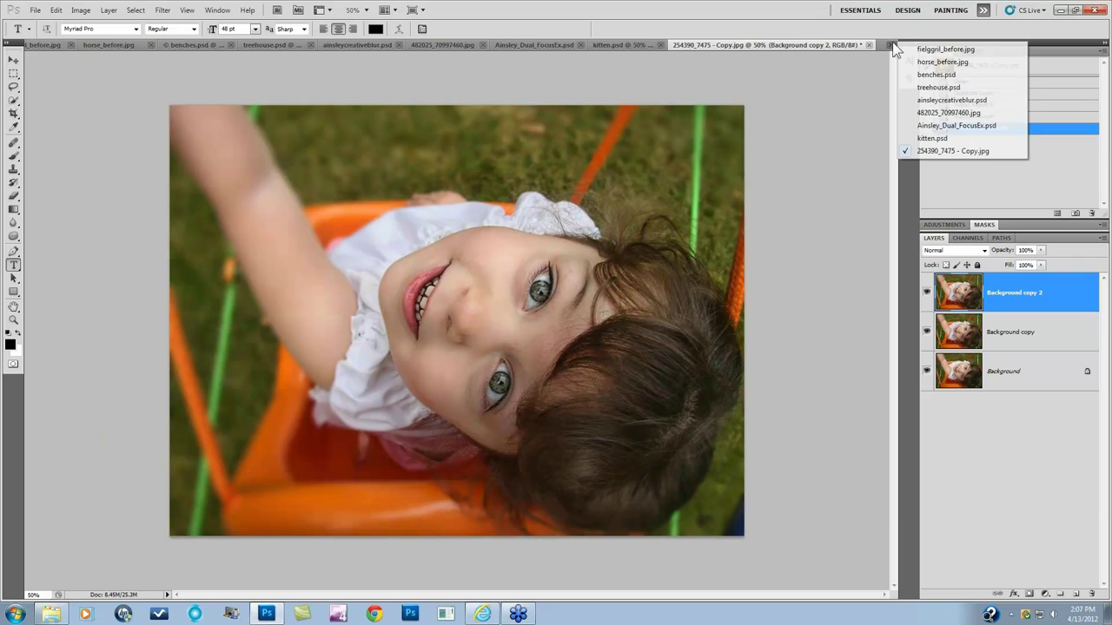
click(615, 46)
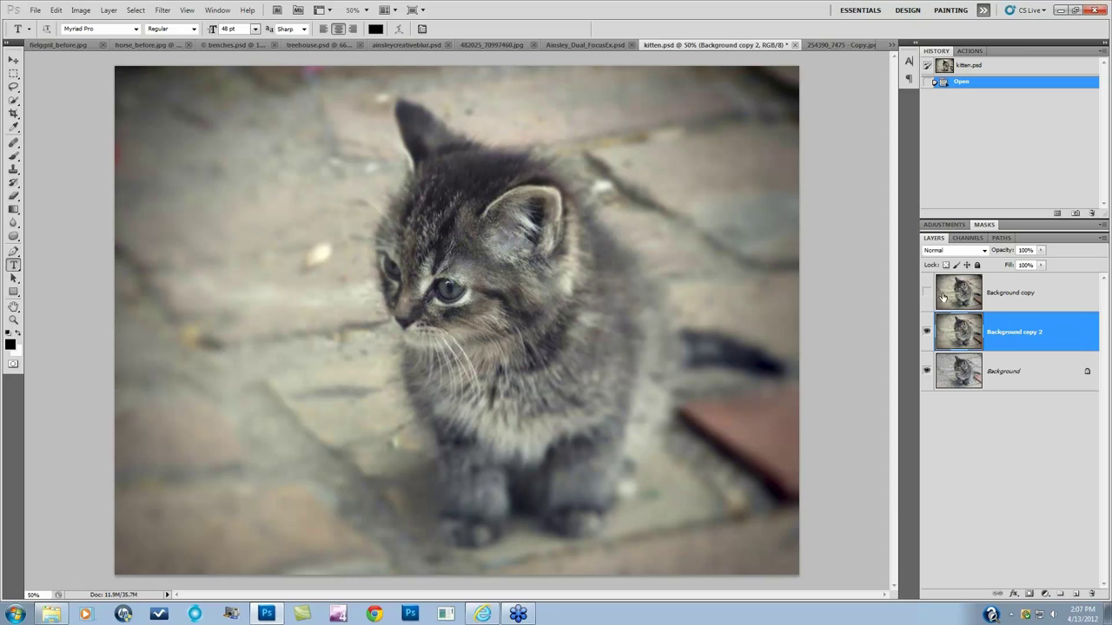
Step: Delete both blurred Background copy layers from the kitten document
click(1007, 294)
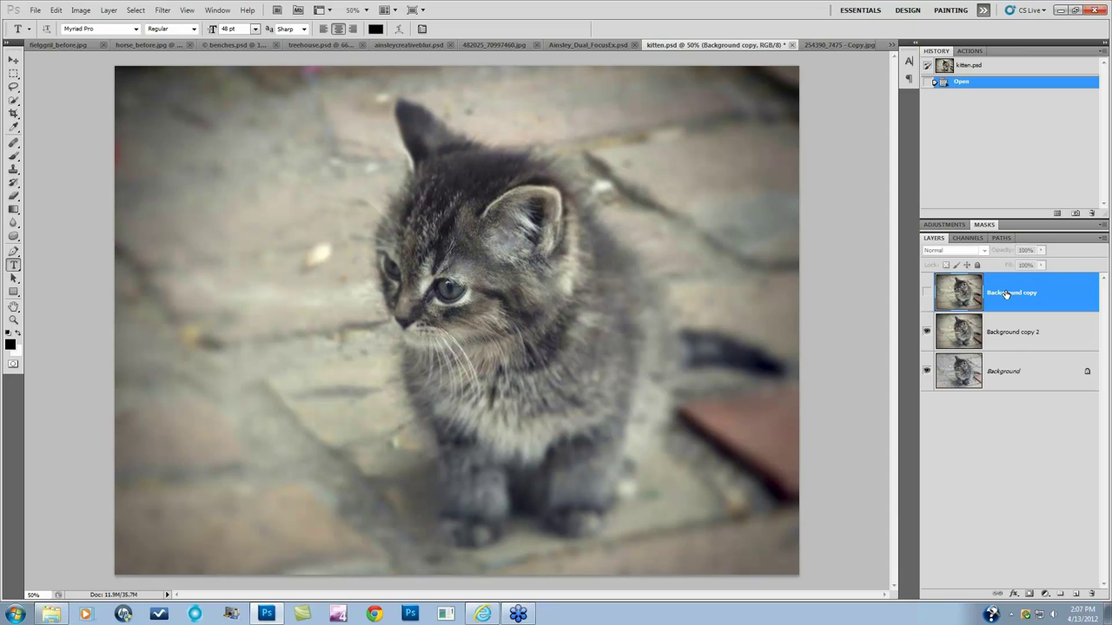
shift+click(1009, 339)
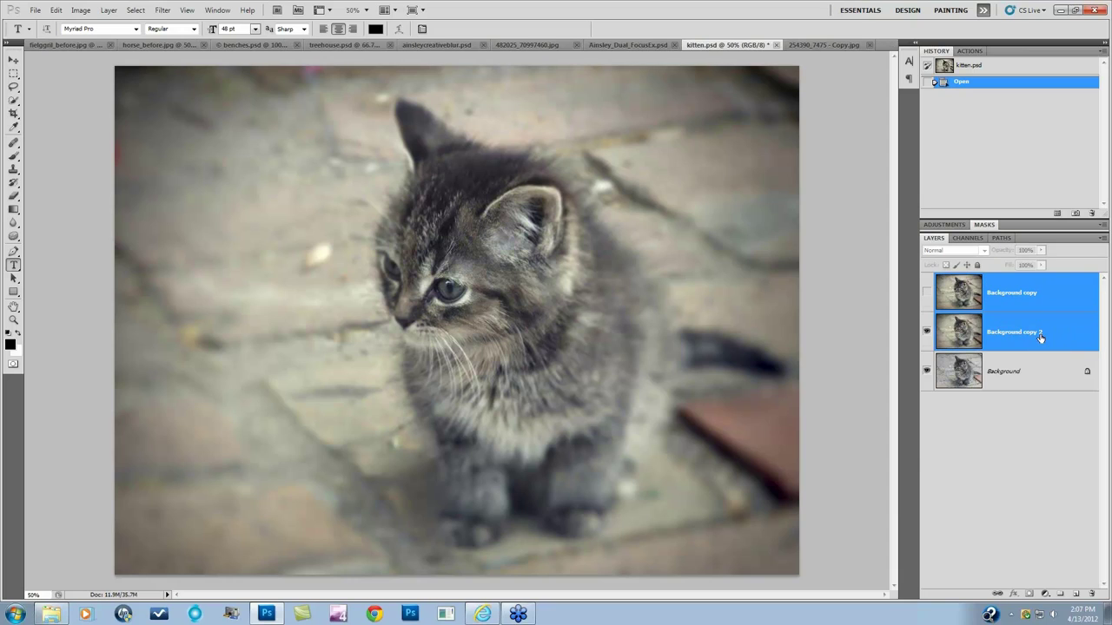
drag(1009, 341, 1093, 593)
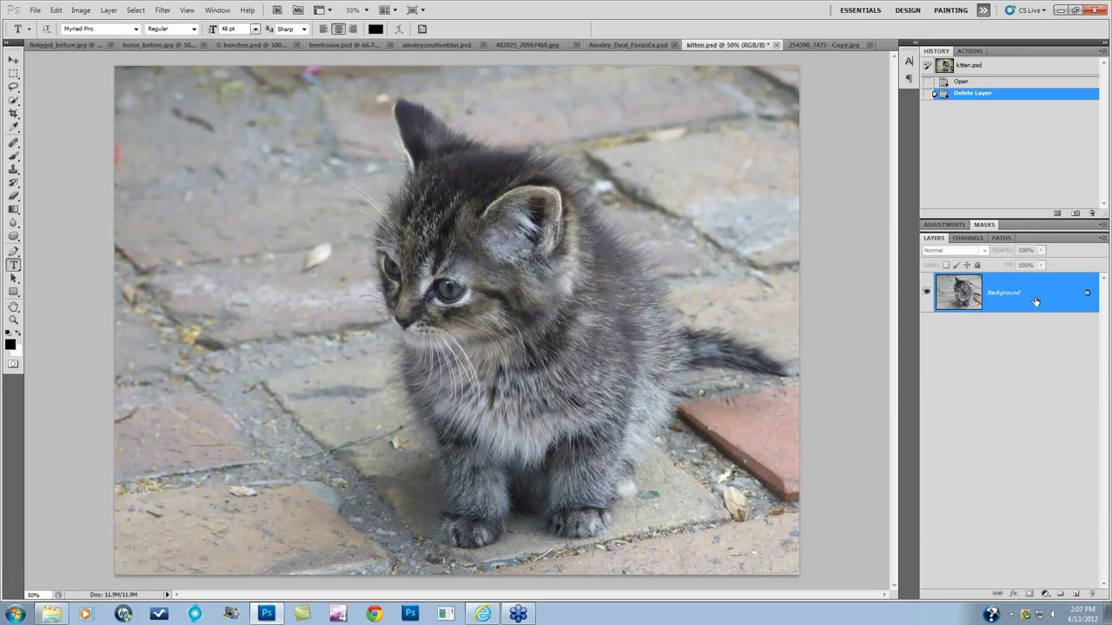
Step: Duplicate the original kitten onto a new layer and open it in Topaz Lens Effects
key(ctrl+j)
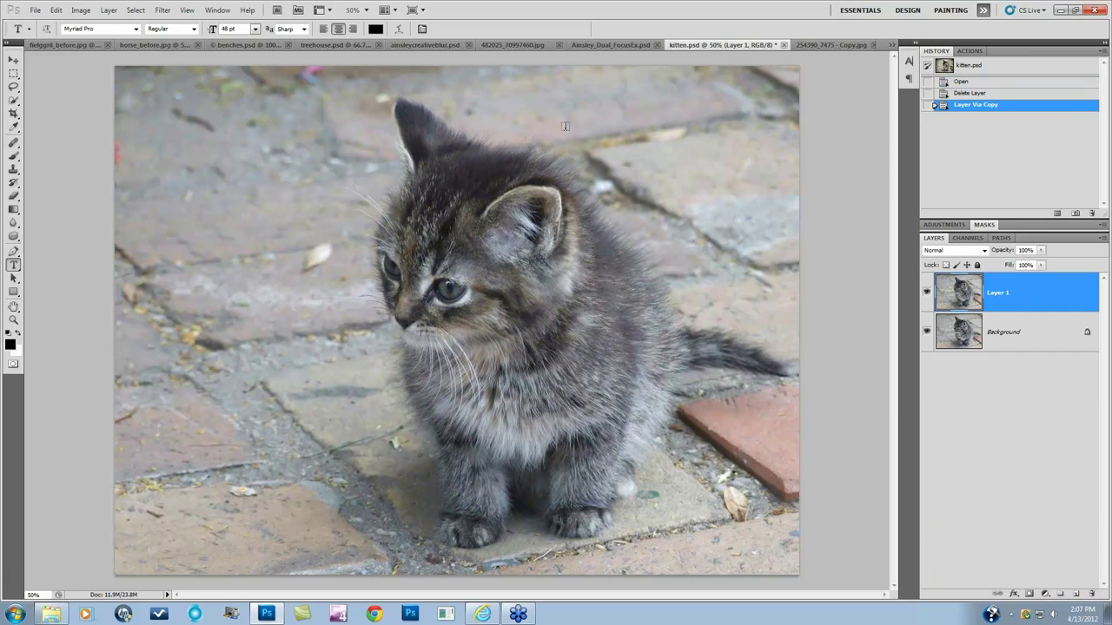
click(163, 9)
mouse_move(189, 263)
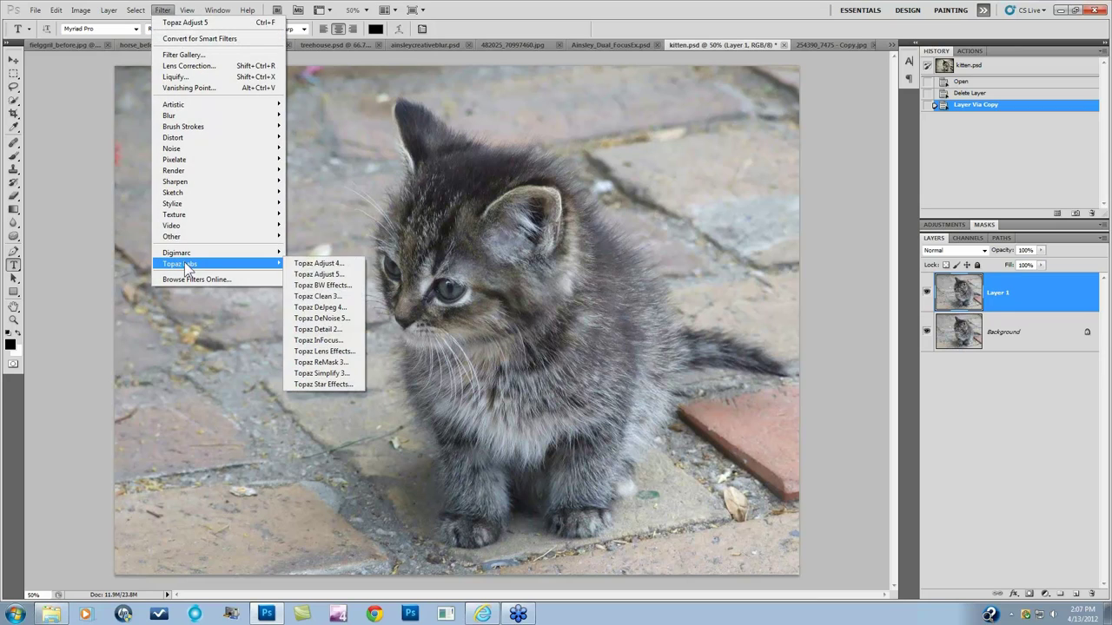
click(324, 351)
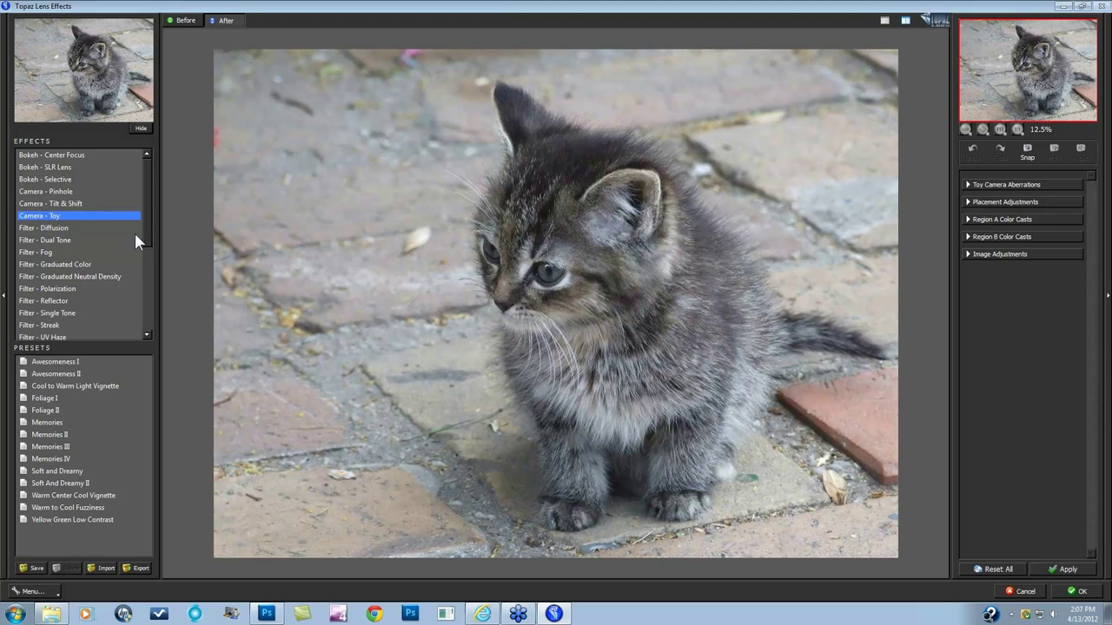
Step: Apply Filter - Fog from the Effects list to wash the kitten in white haze
mouse_move(145, 225)
mouse_down()
mouse_move(142, 314)
mouse_move(155, 203)
mouse_up()
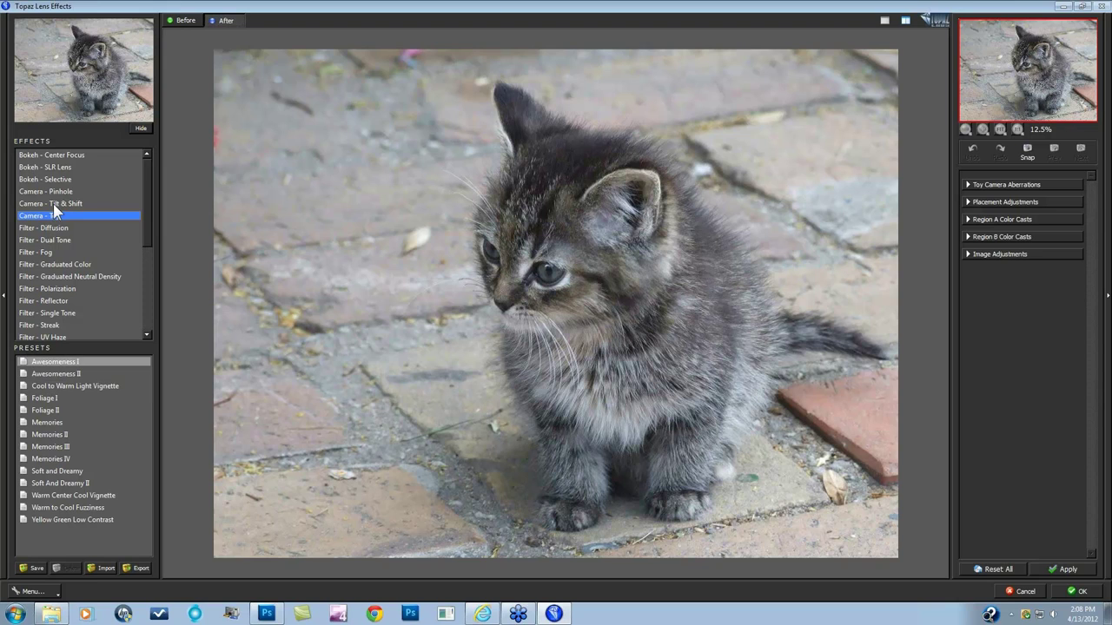
click(54, 252)
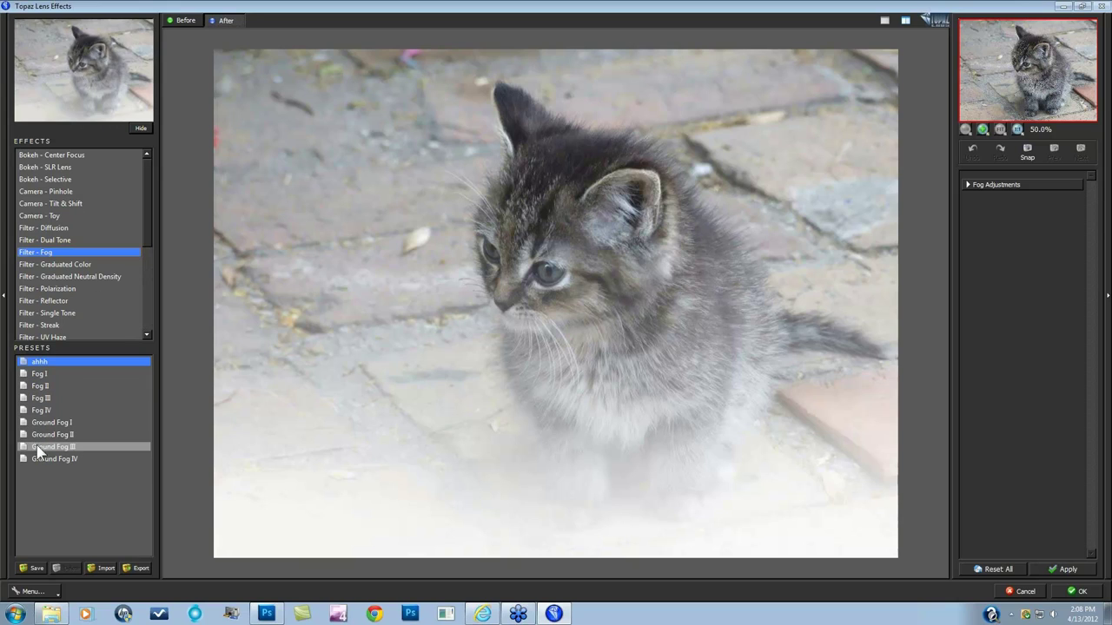
Step: Try the Fog I preset, then switch to Camera - Toy and check it against Before
click(33, 377)
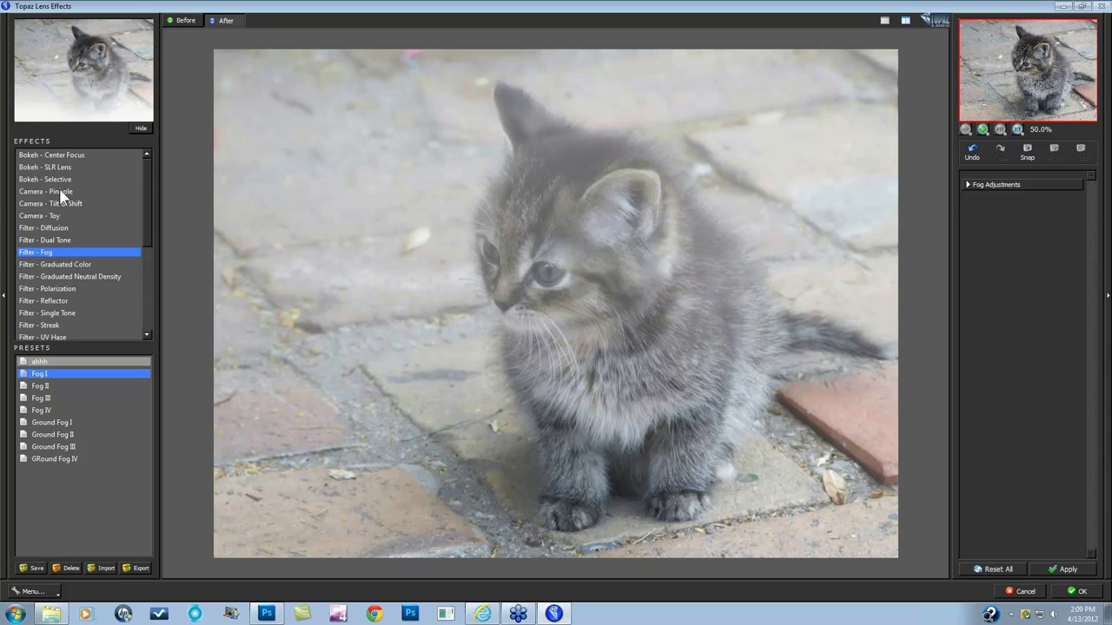
click(50, 216)
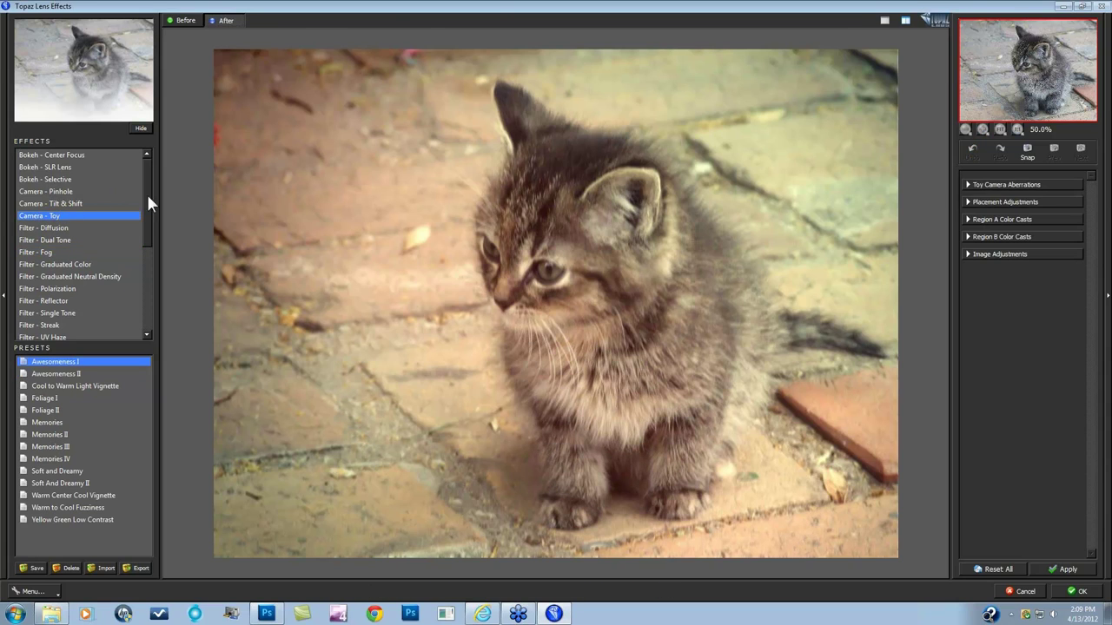
click(184, 20)
click(222, 21)
Step: Compare the Toy Camera result with the original, including a side-by-side split view
click(311, 145)
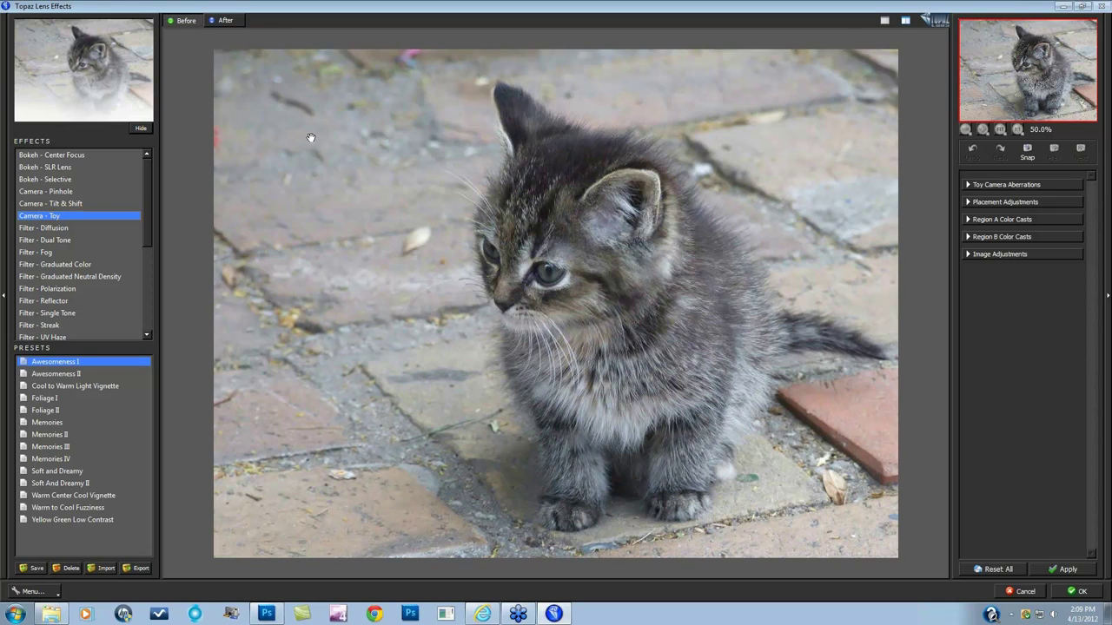
click(349, 134)
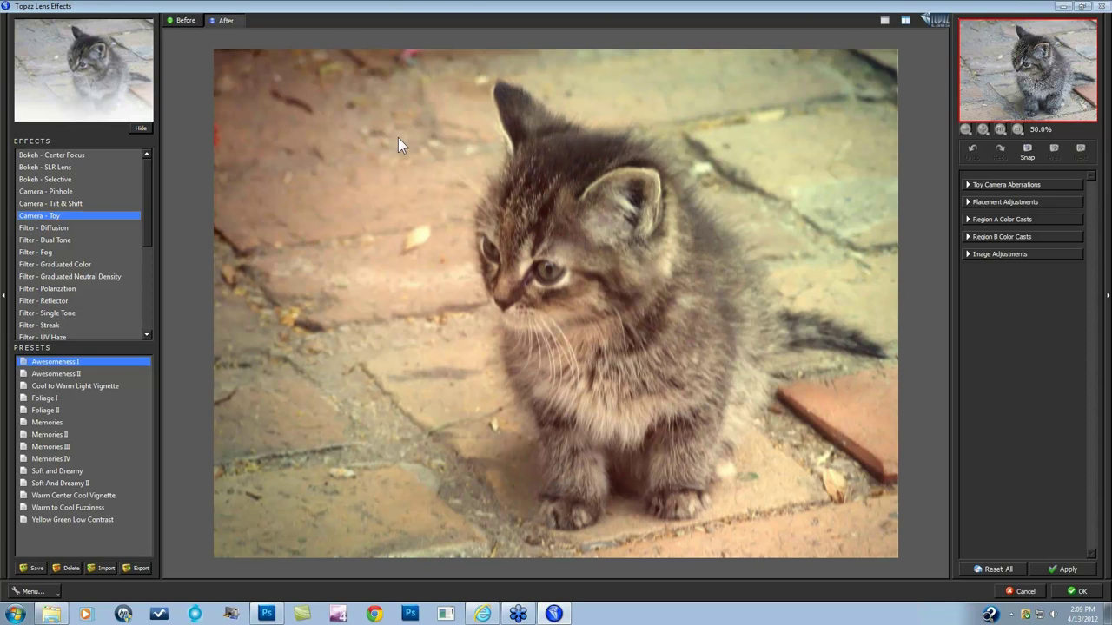
click(905, 20)
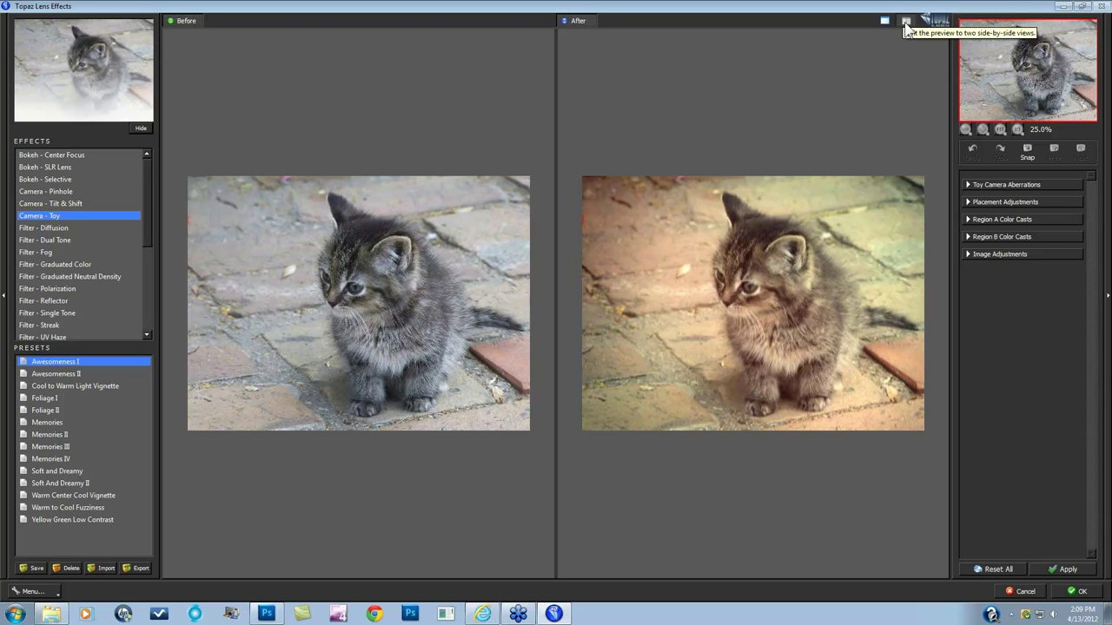
click(884, 20)
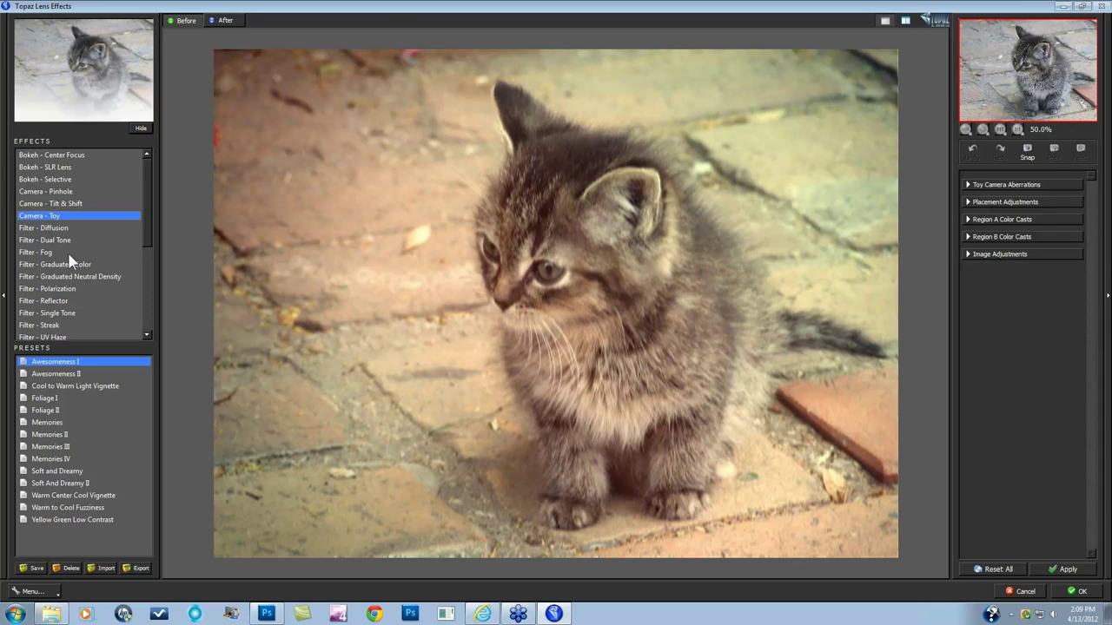
Step: Apply Filter - Single Tone, inspect it at 100%, review Color Tone Adjustments, then choose Filter - Reflector
click(68, 314)
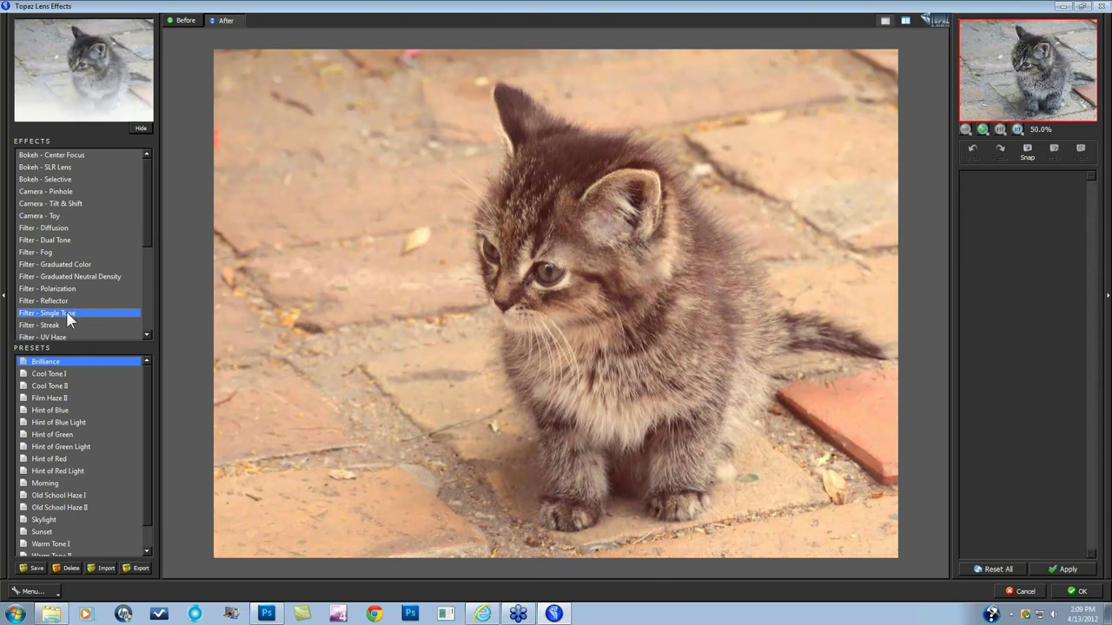
click(983, 128)
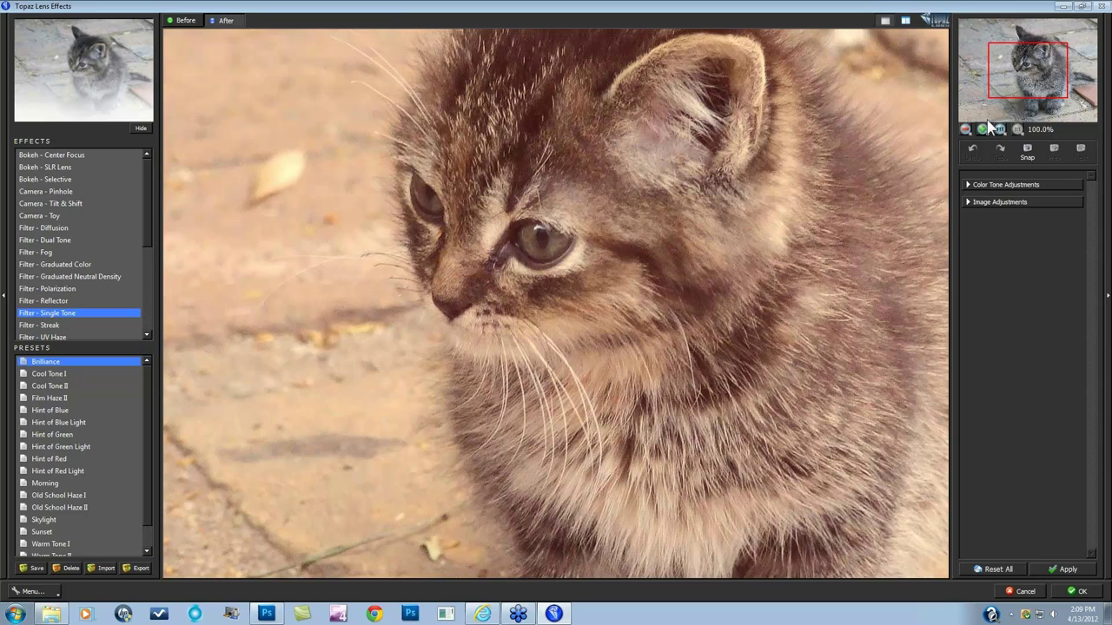
drag(1021, 52, 1015, 82)
click(966, 130)
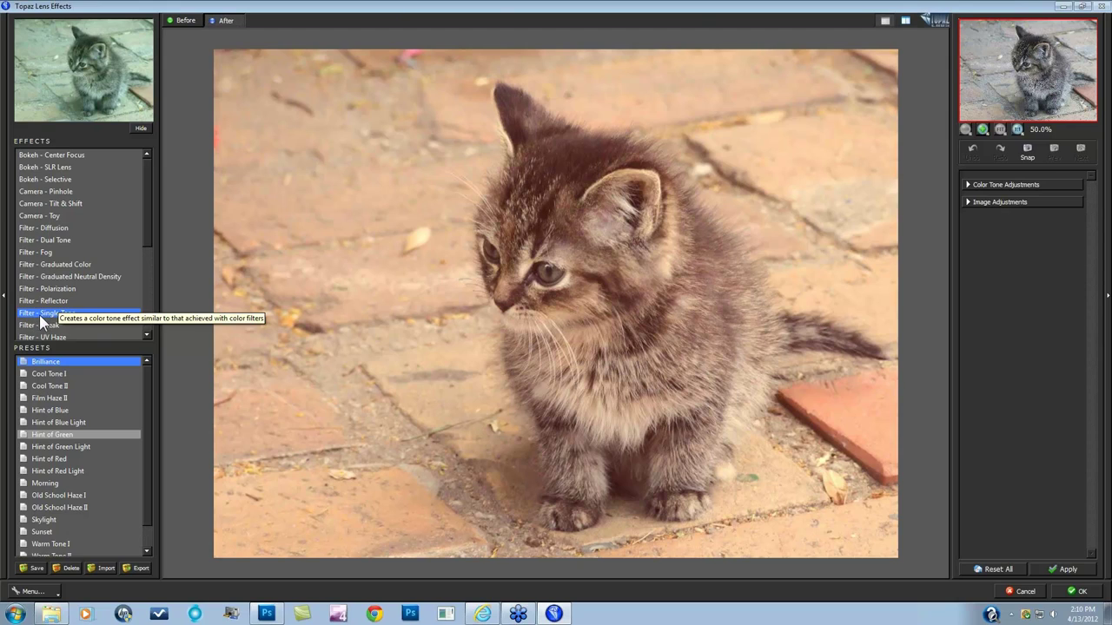
click(968, 185)
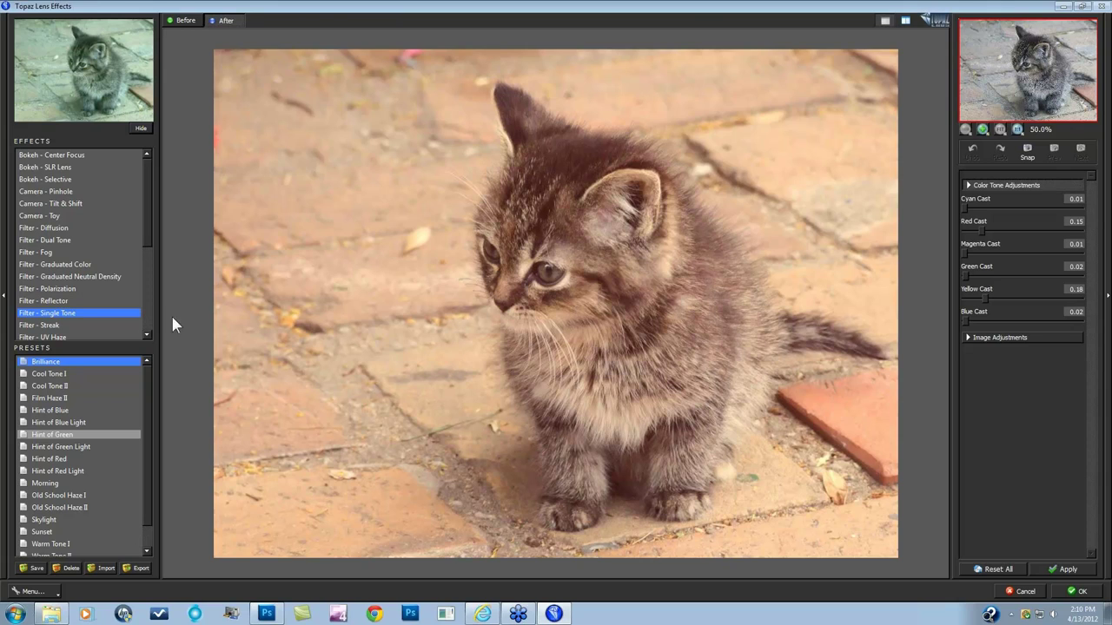
click(57, 300)
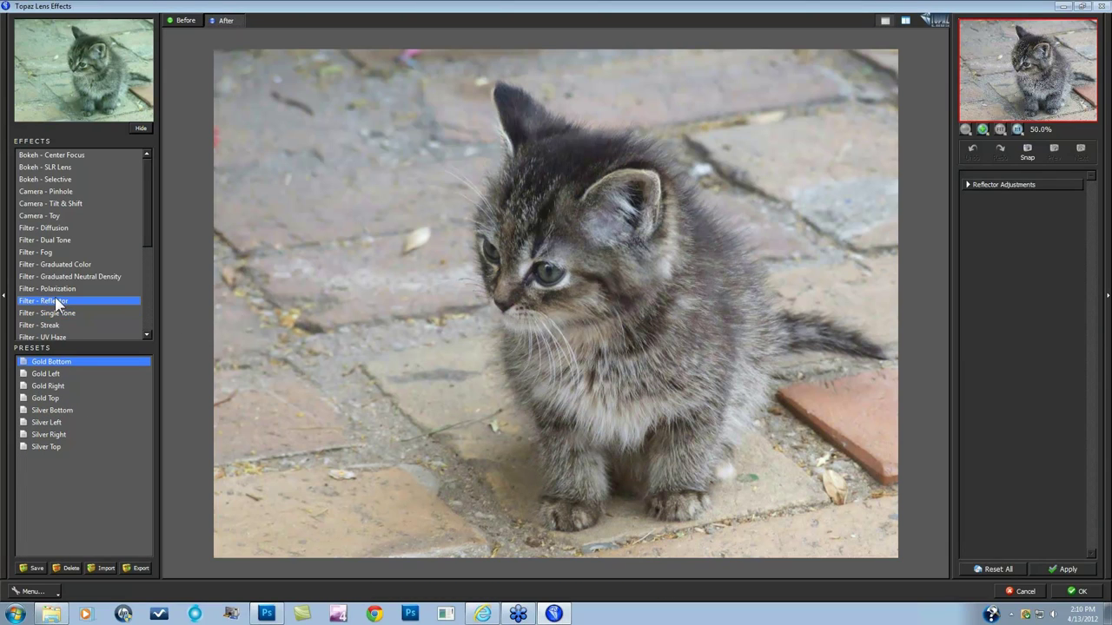
Step: Review the Reflector type, strength and position settings, then choose Bokeh - Center Focus
click(970, 188)
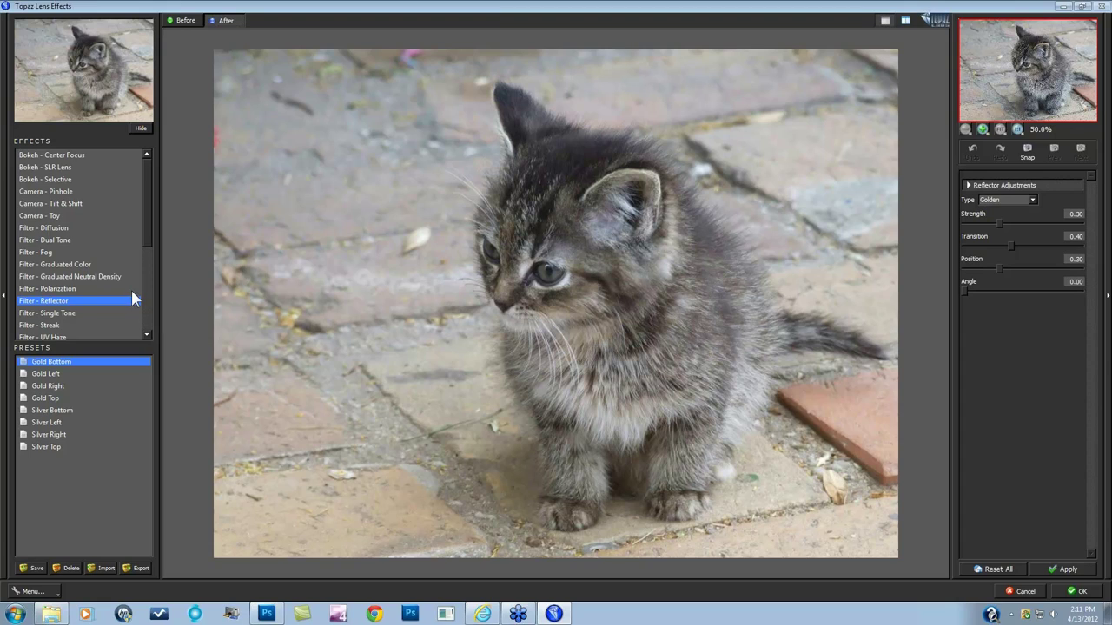
click(72, 154)
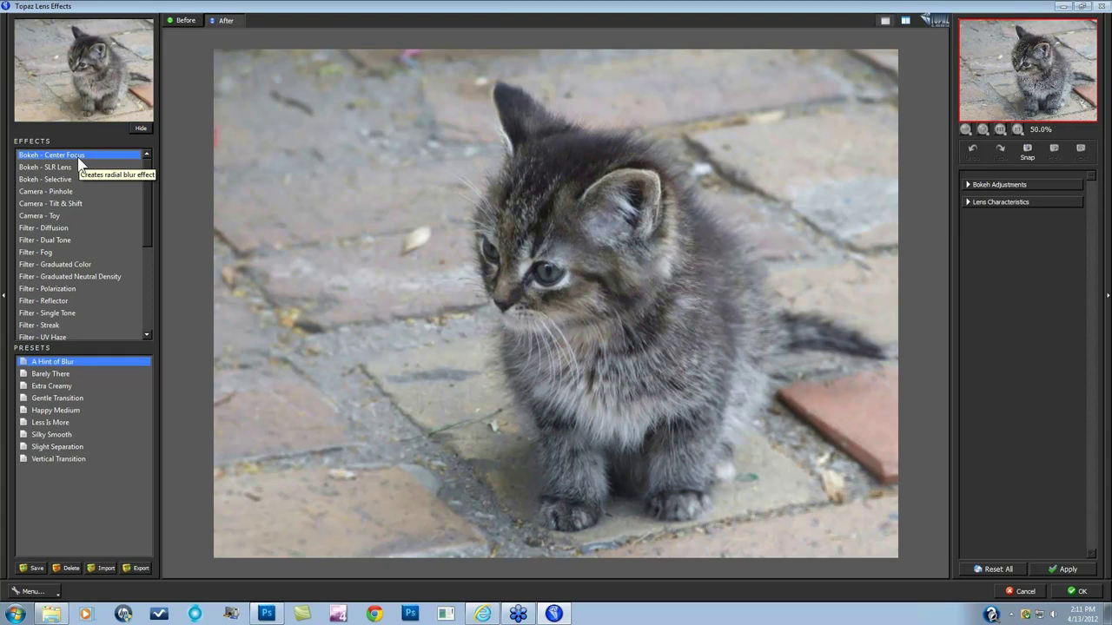
Step: Try the Barely There, Extra Creamy and Gentle Transition presets, settling on Happy Medium
click(51, 373)
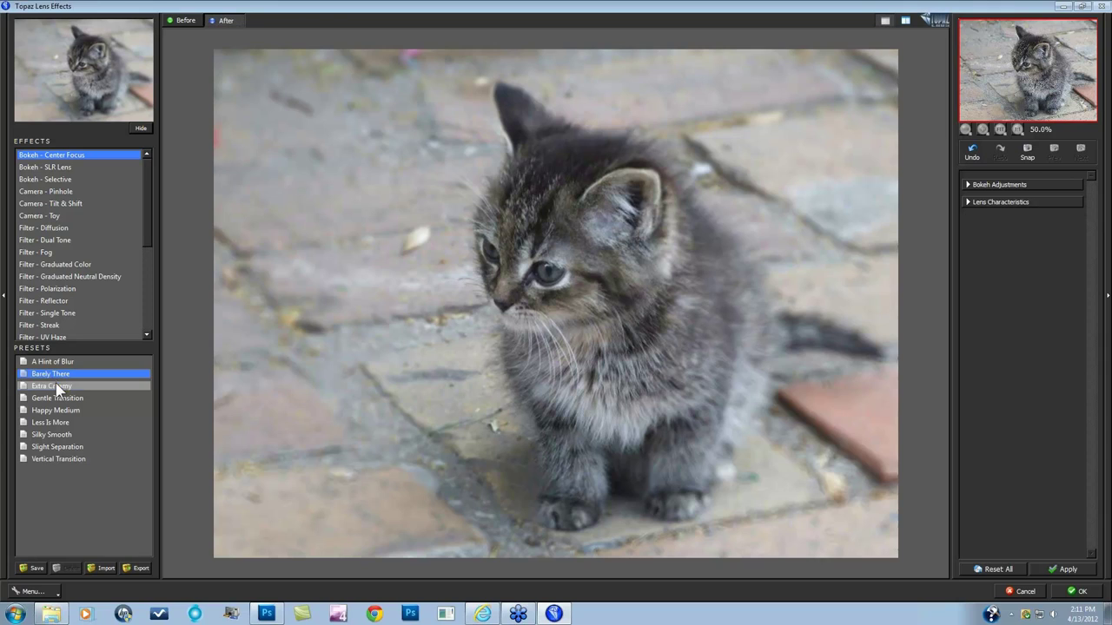
click(57, 387)
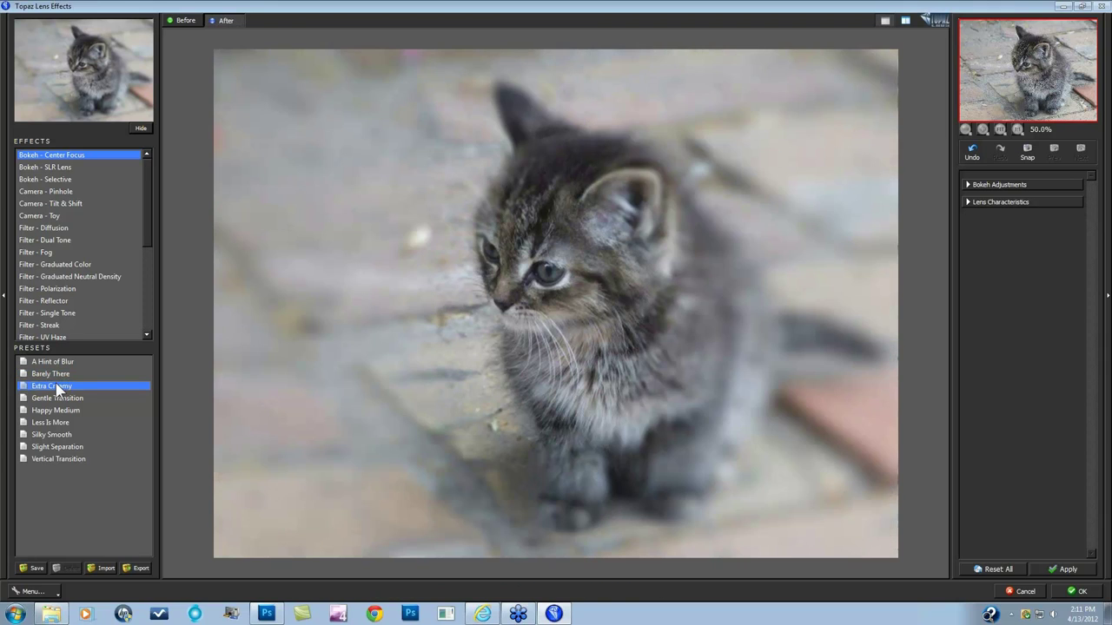
click(59, 398)
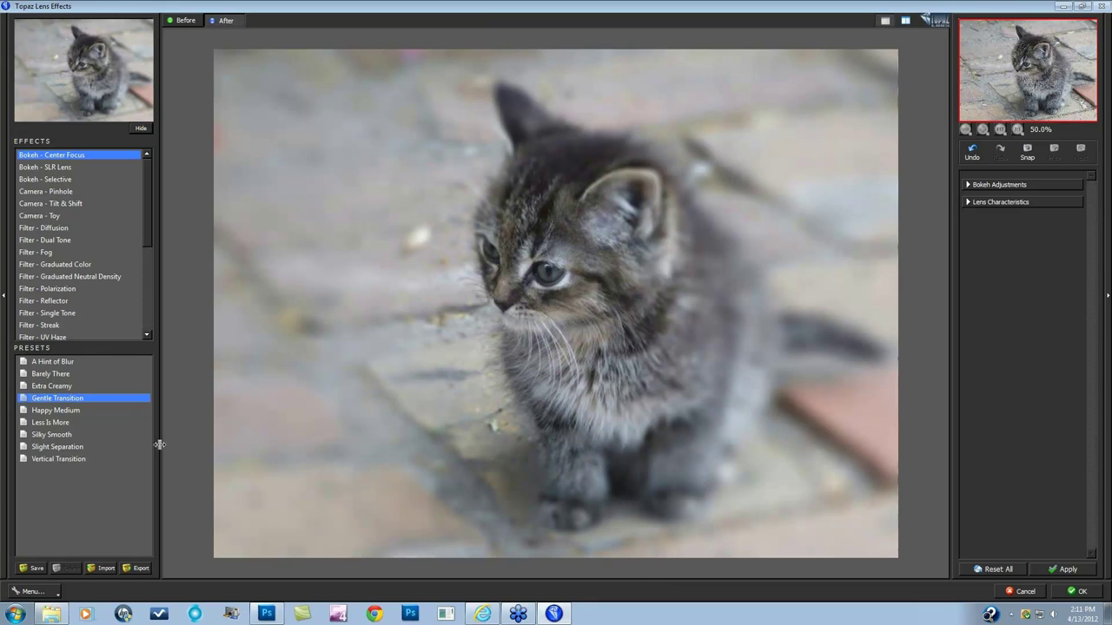
click(55, 409)
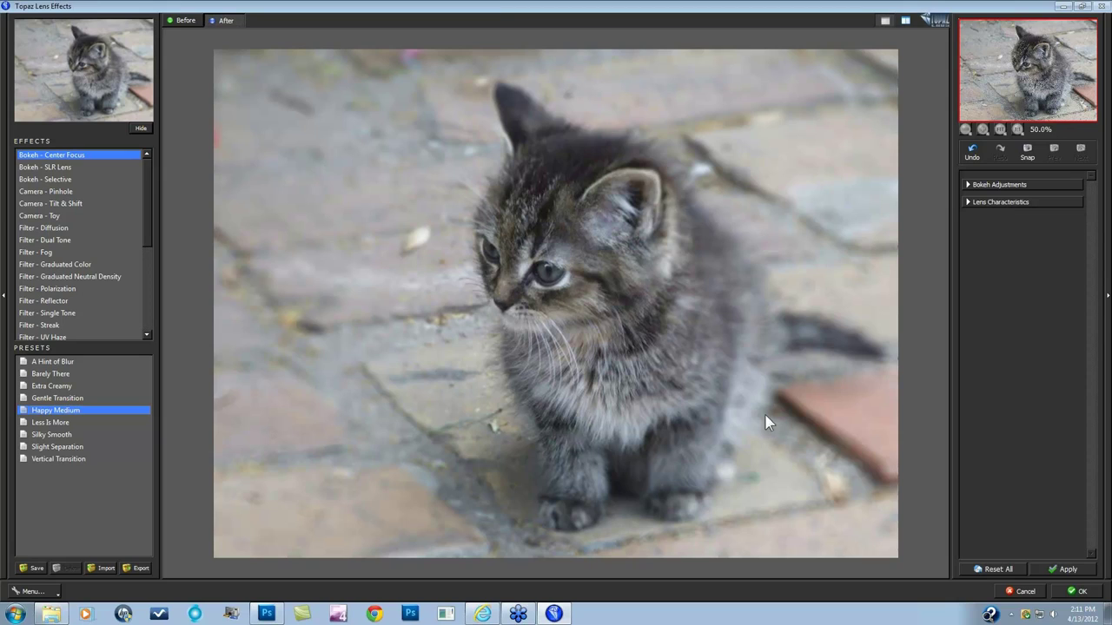
Step: Move the bokeh focus centre onto the kitten's head and set Transition to 0.00
click(967, 184)
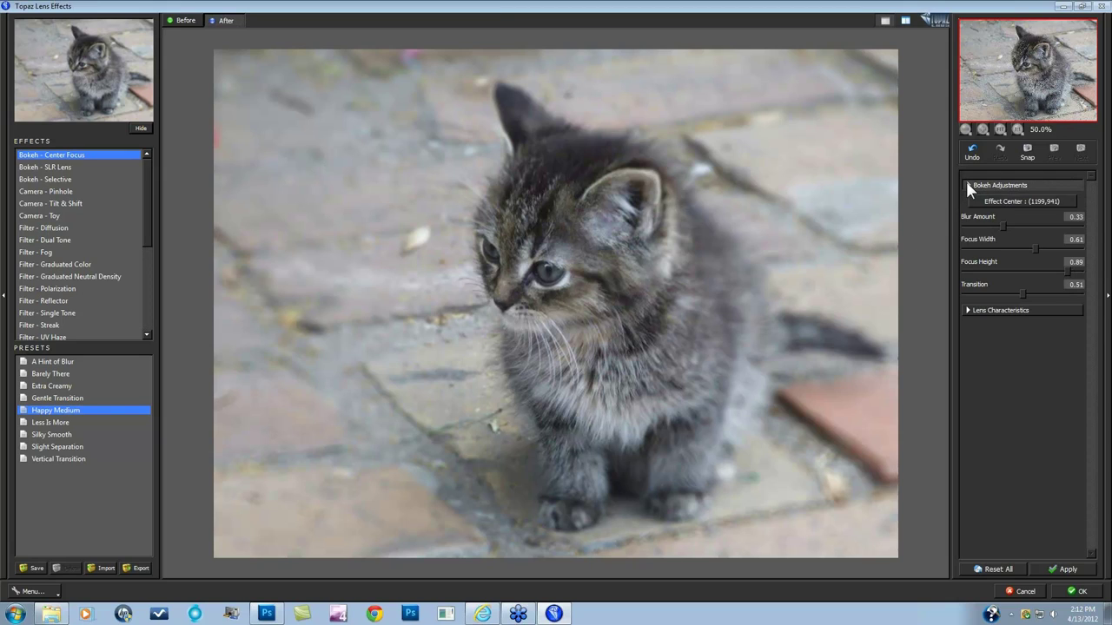
click(1020, 196)
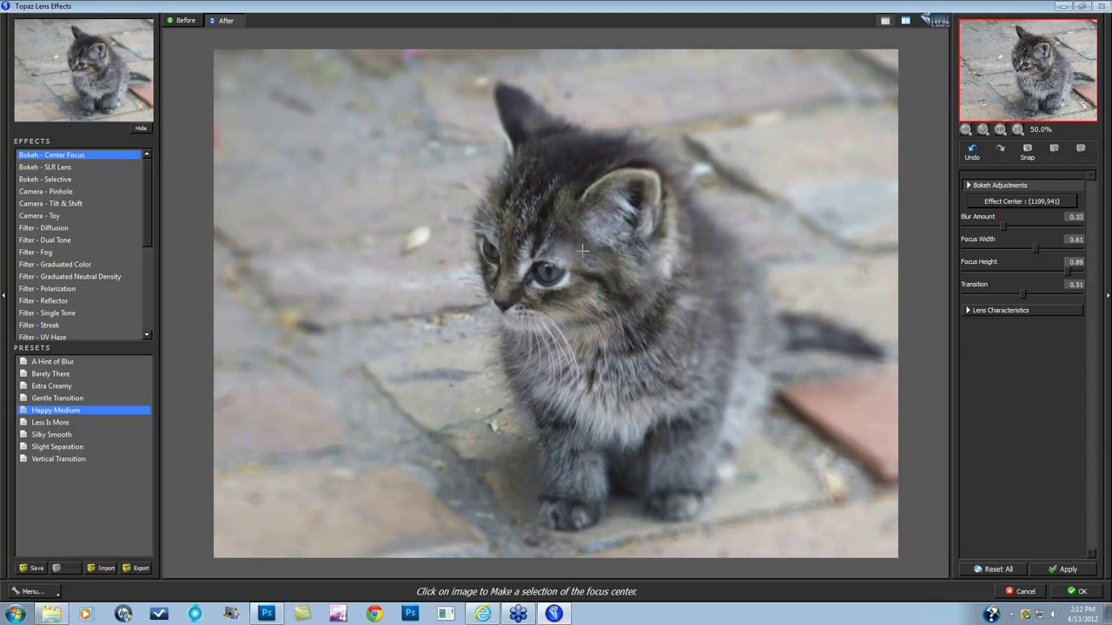
drag(1023, 295, 962, 296)
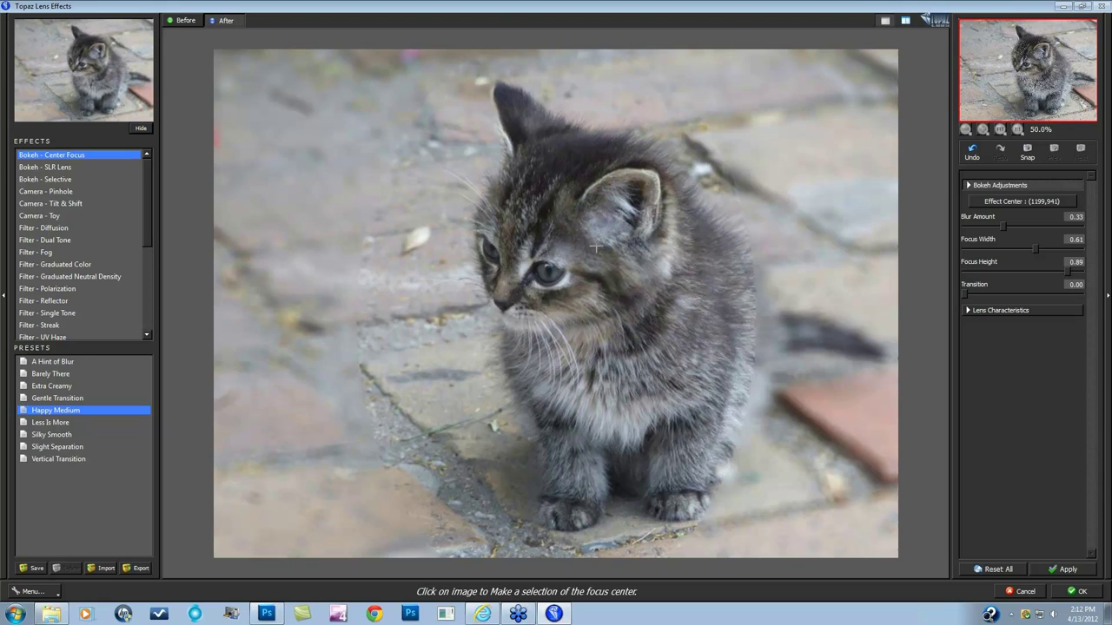
click(699, 289)
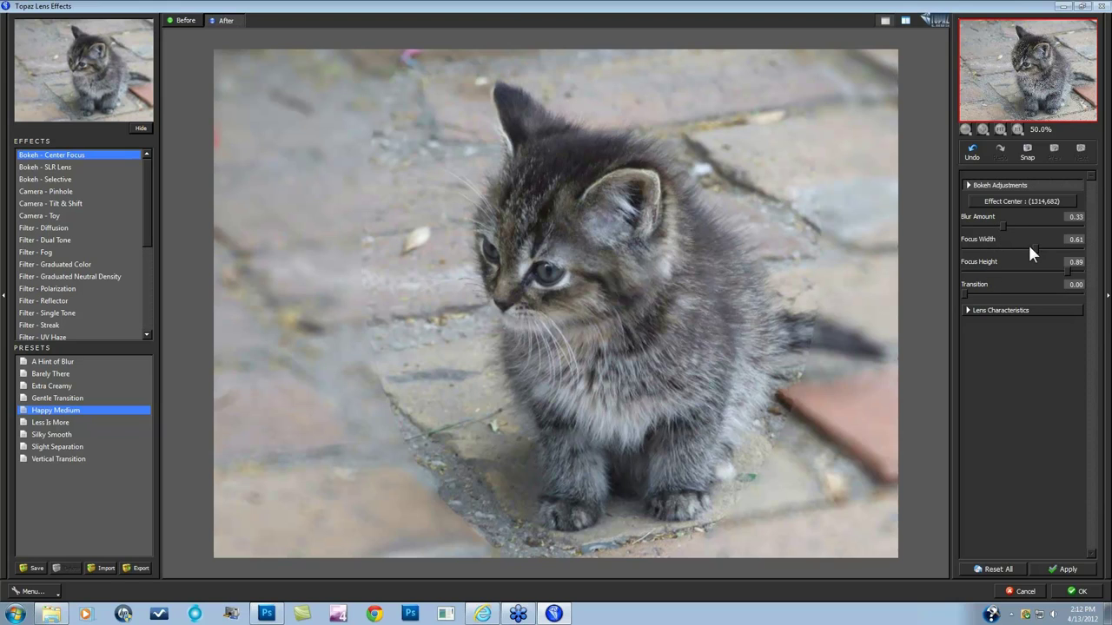
Step: Set the bokeh focus area to width 0.48 and height 0.51
drag(1030, 247, 1005, 251)
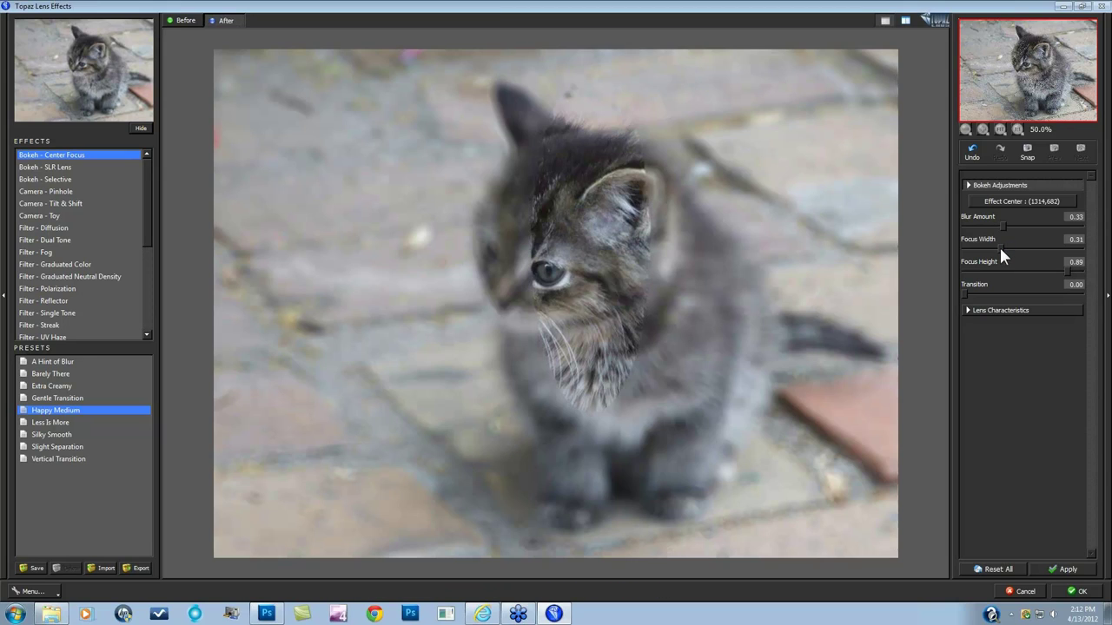
drag(1001, 248, 1019, 248)
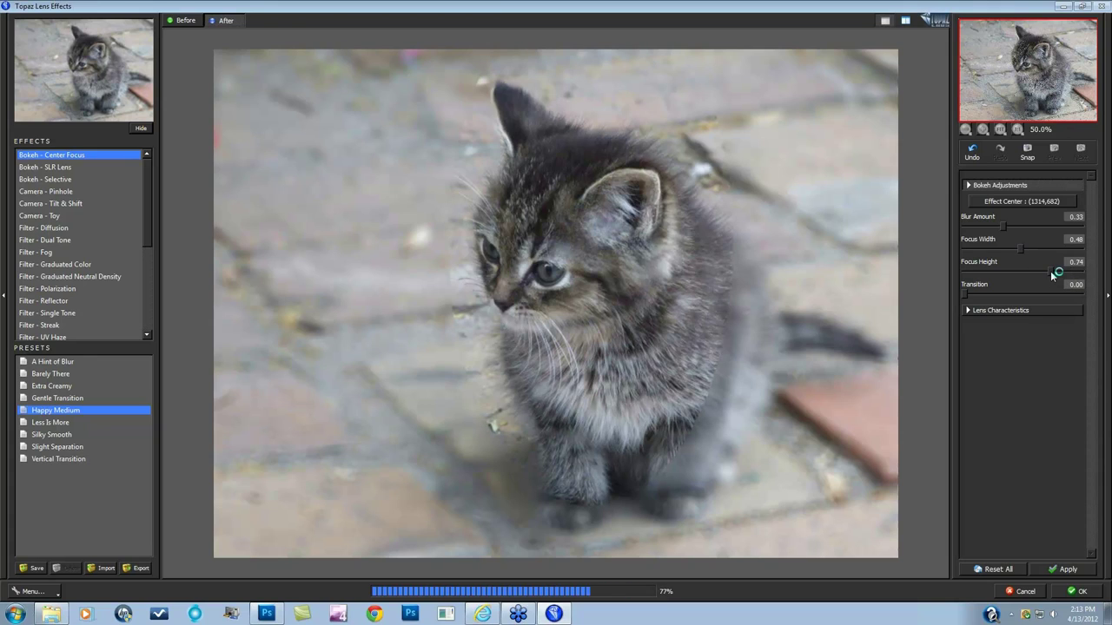
drag(1049, 270, 1020, 273)
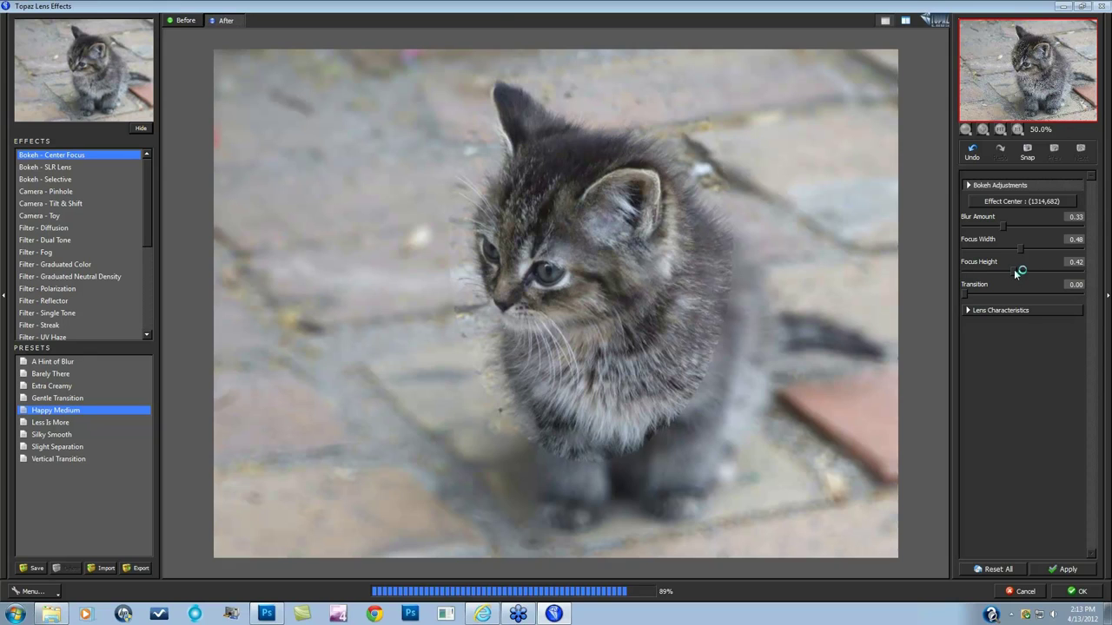
drag(1014, 270, 1023, 270)
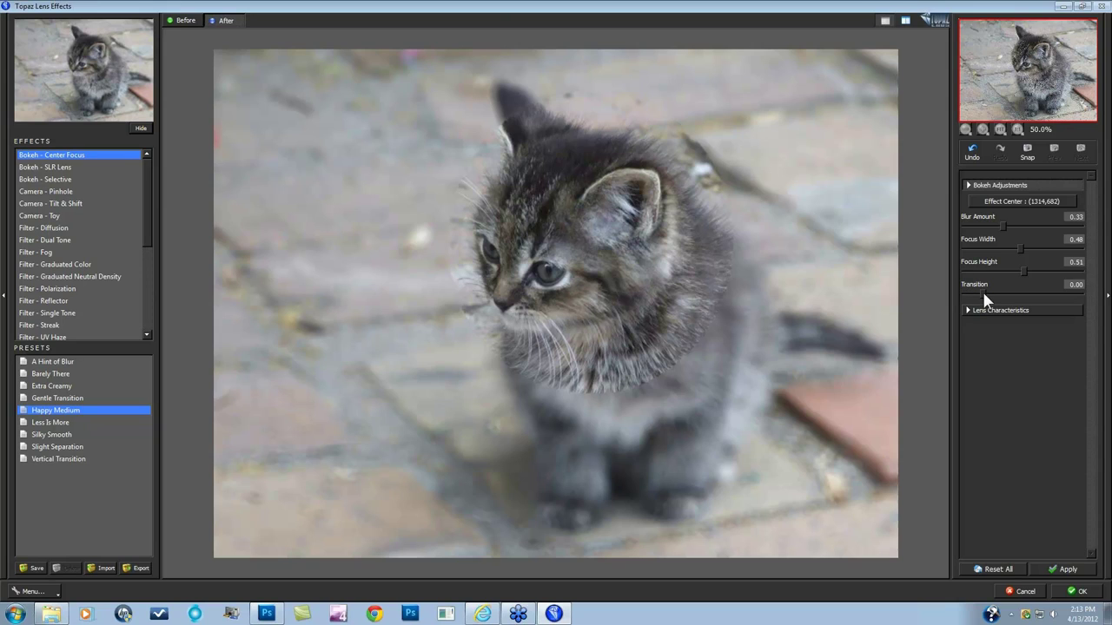
Step: Raise Transition to 0.60, lower Blur Amount to 0.30, and compare before and after
drag(967, 295, 1034, 294)
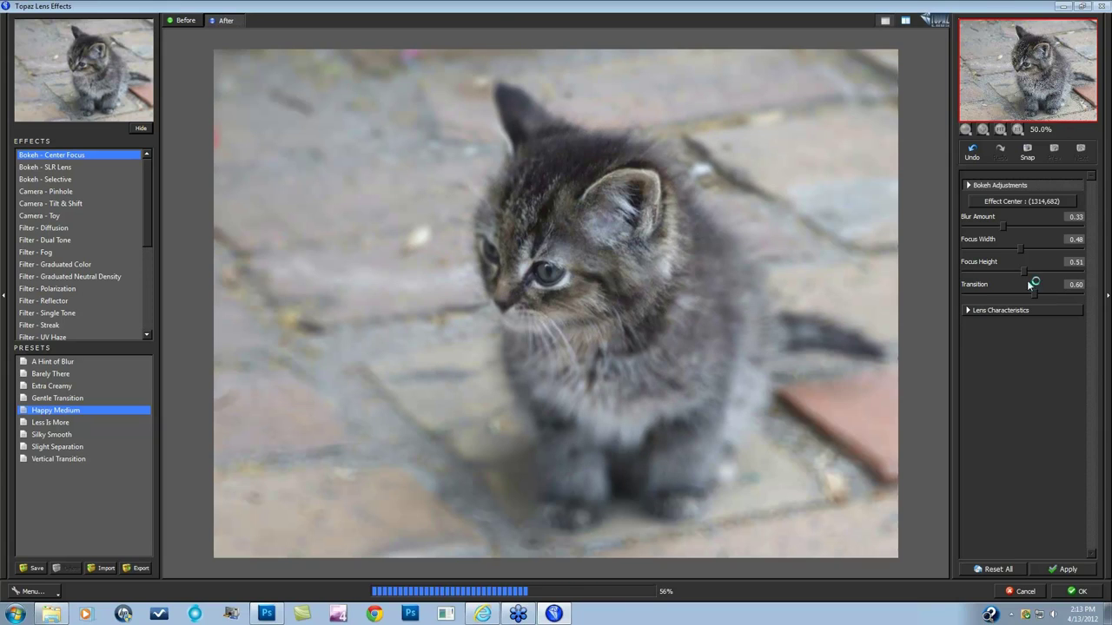
click(994, 221)
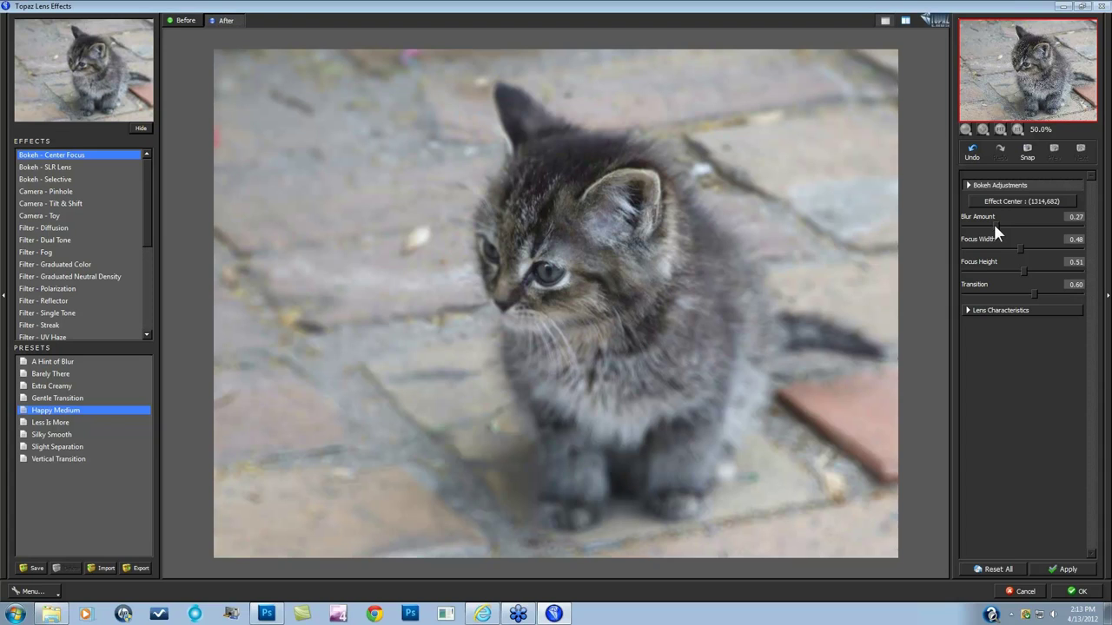
click(997, 222)
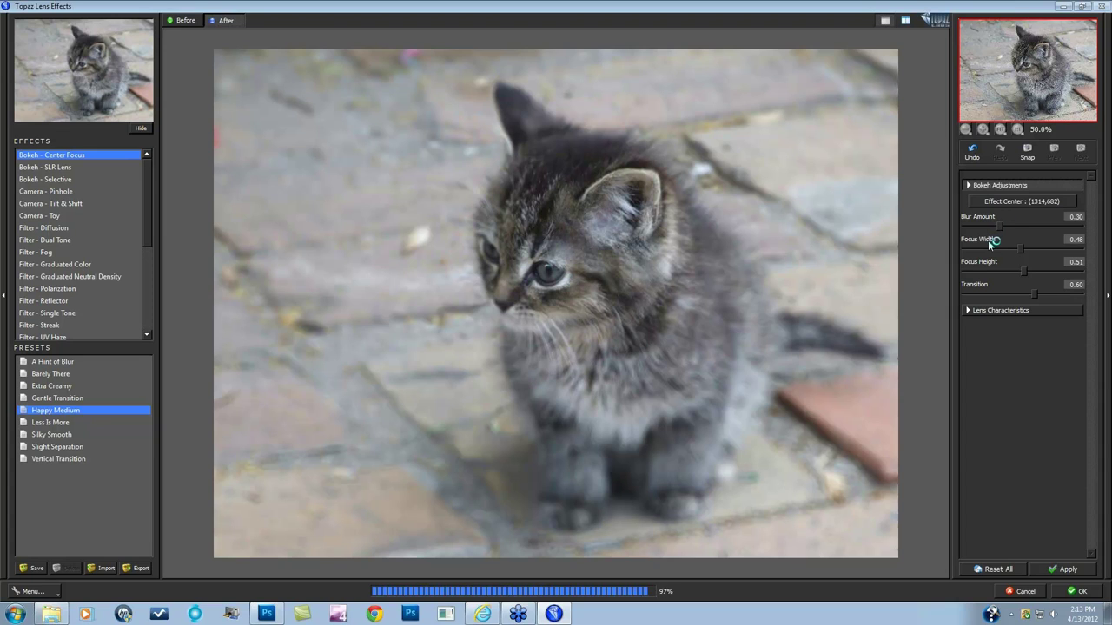
click(761, 314)
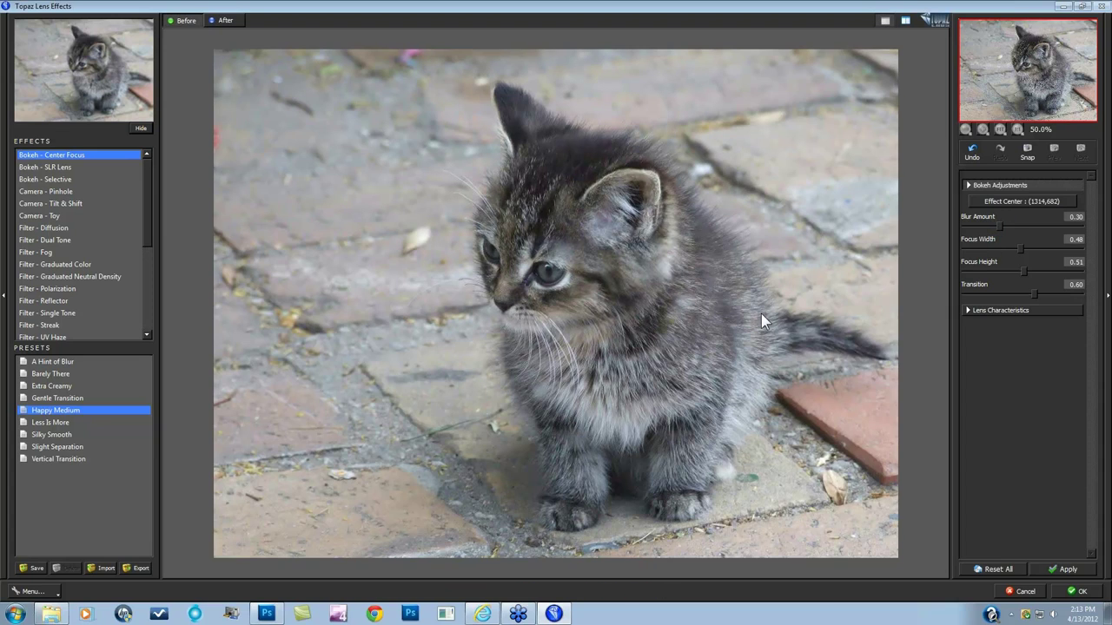
click(761, 313)
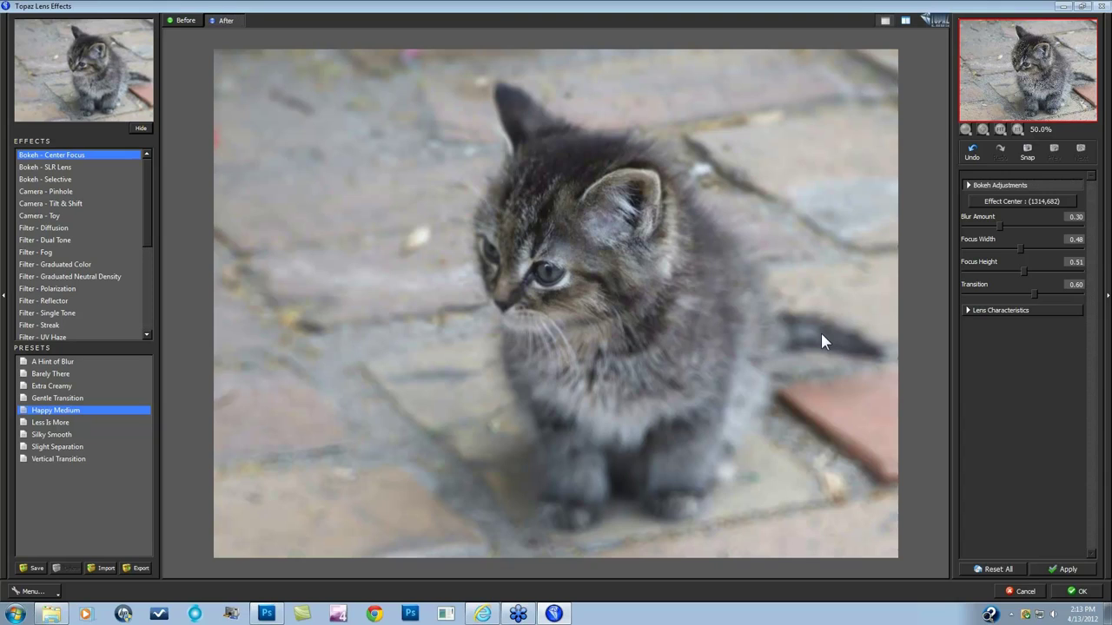
Step: Show Lens Characteristics, check the aperture shape choices unchanged, and lower Creamy to -1.00
click(965, 310)
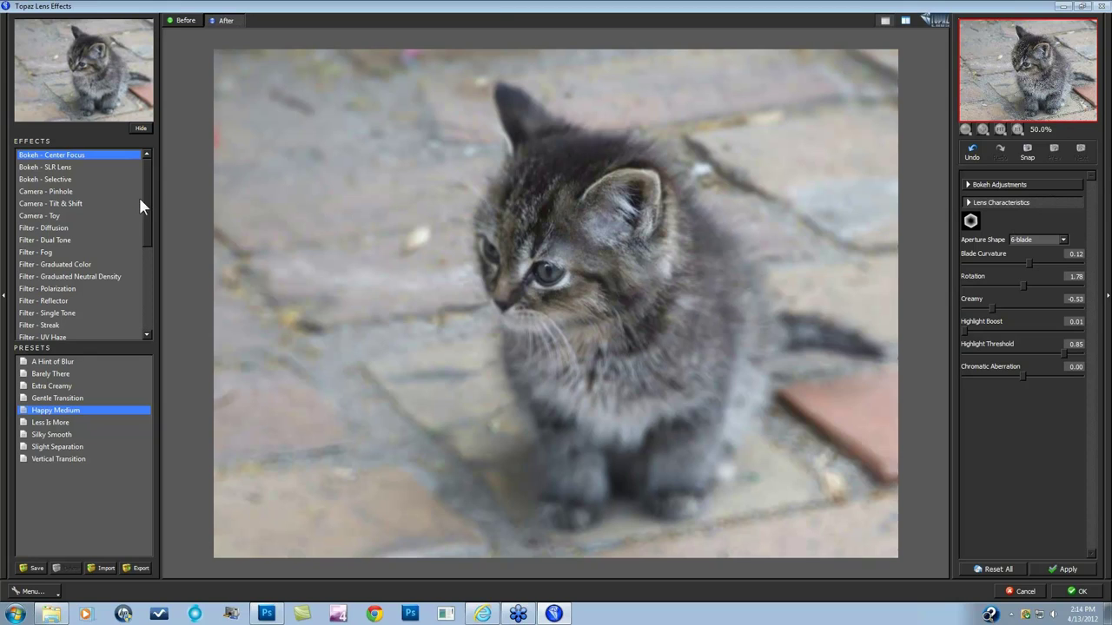
mouse_move(145, 196)
mouse_down()
mouse_move(142, 277)
mouse_move(148, 185)
mouse_up()
click(1063, 240)
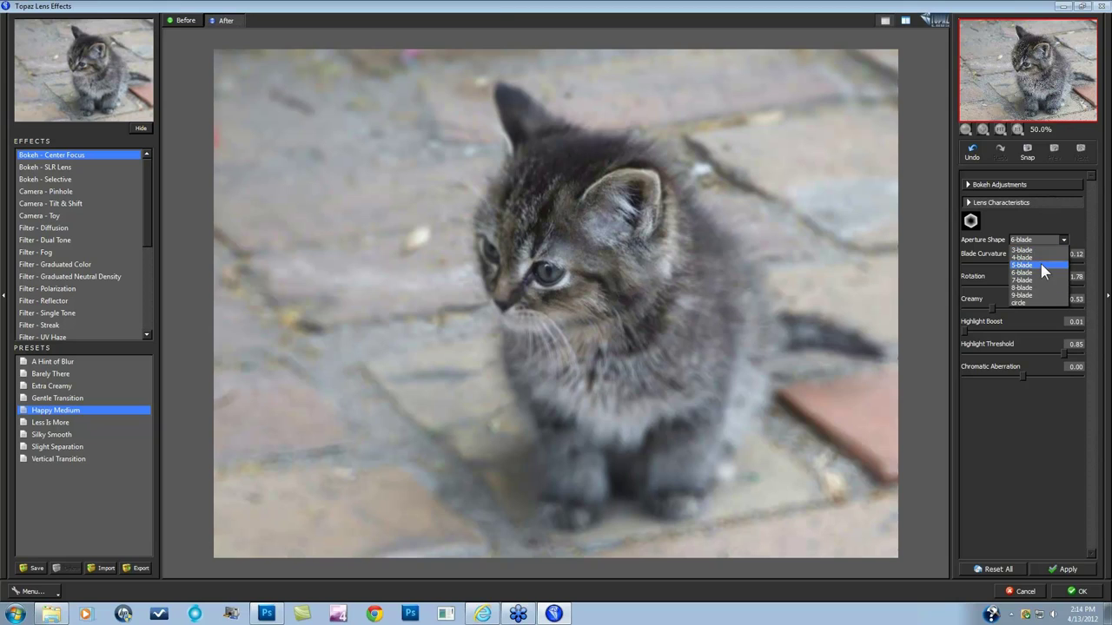
click(1044, 215)
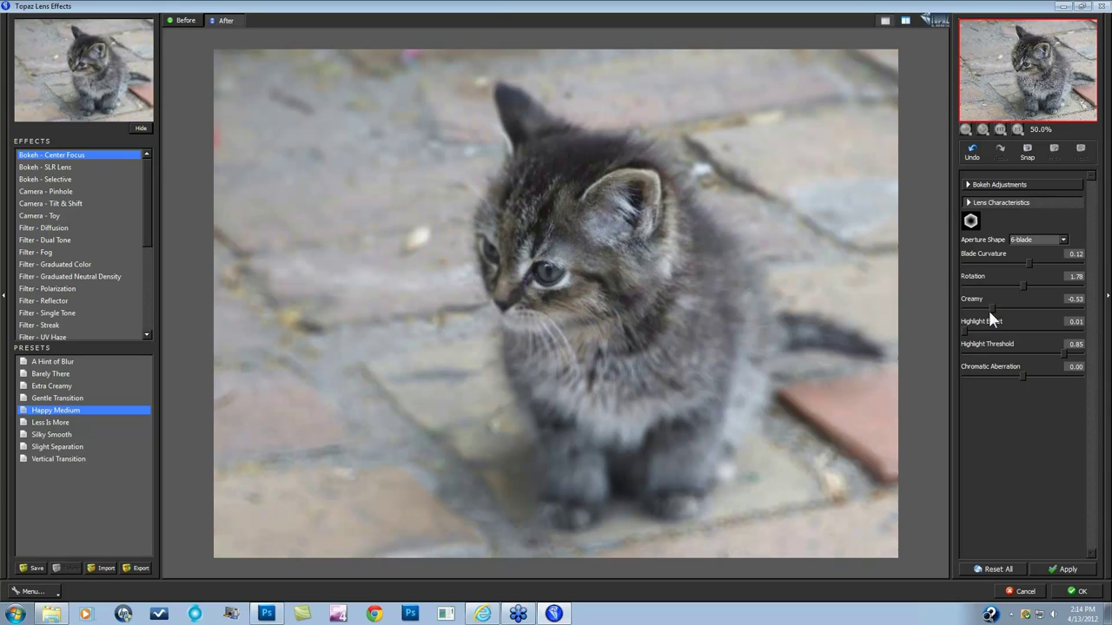
drag(993, 309, 960, 304)
Step: Switch the aperture shape to circle and raise Creamy to 0.24
click(1065, 242)
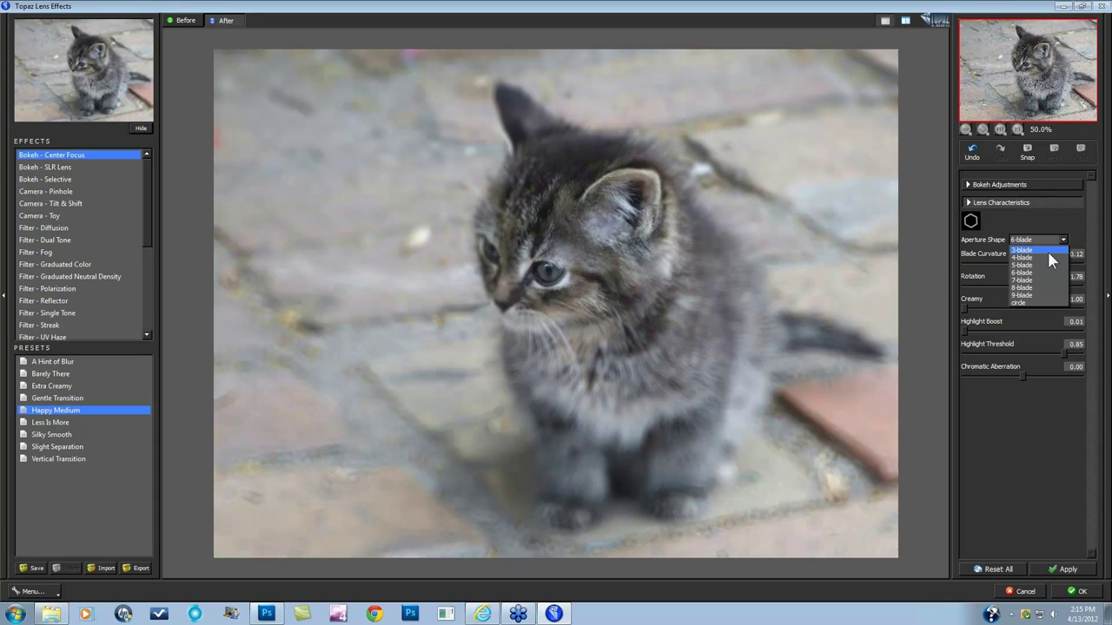
click(1048, 249)
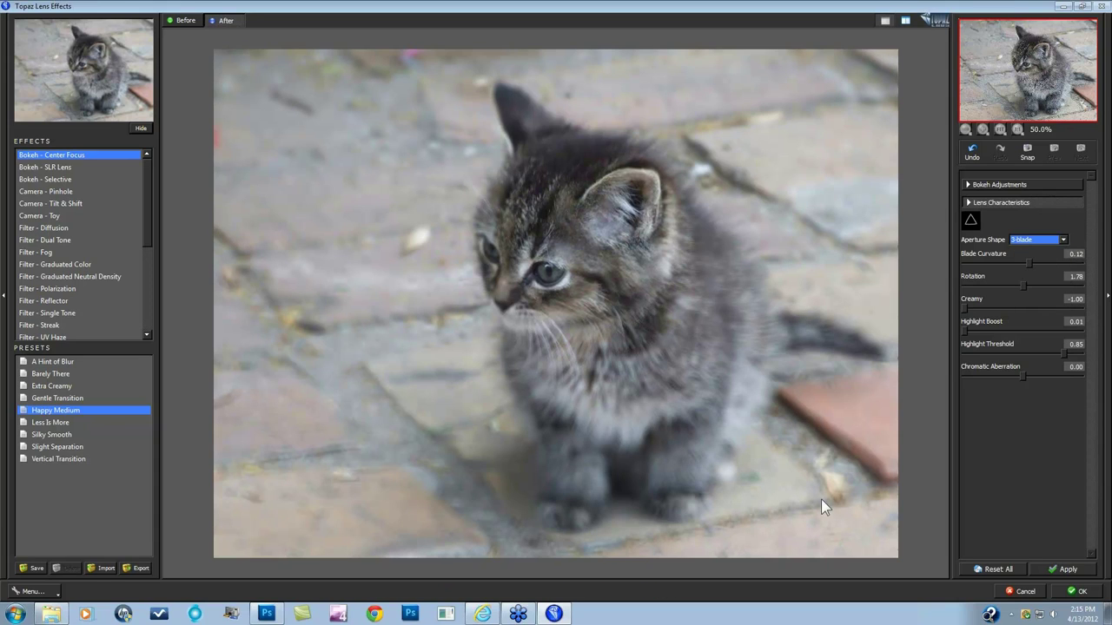
click(1063, 240)
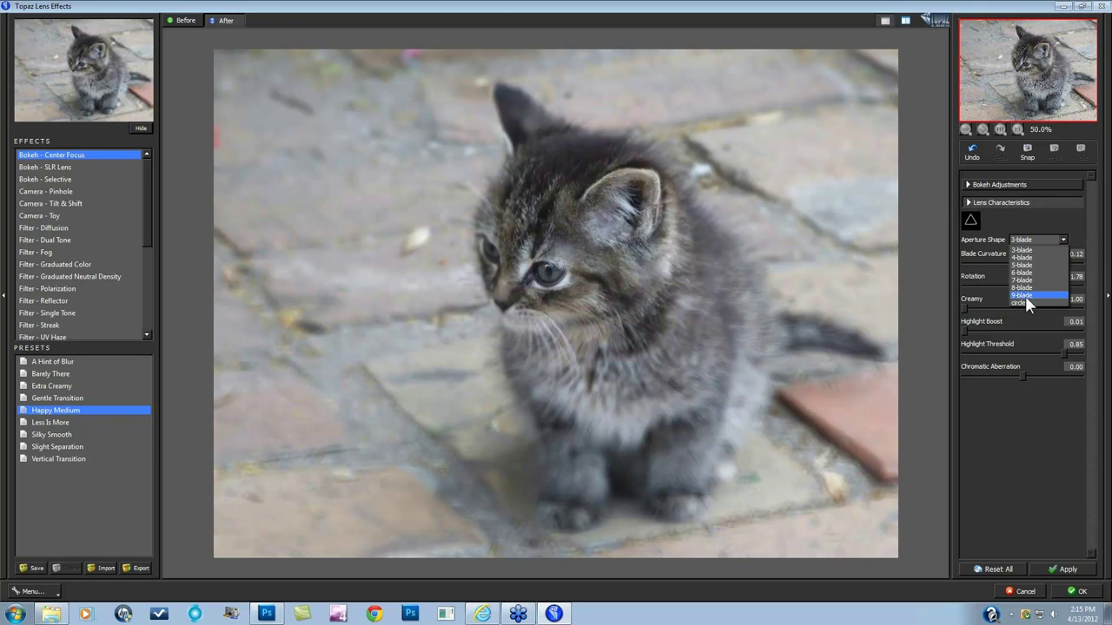
click(1025, 301)
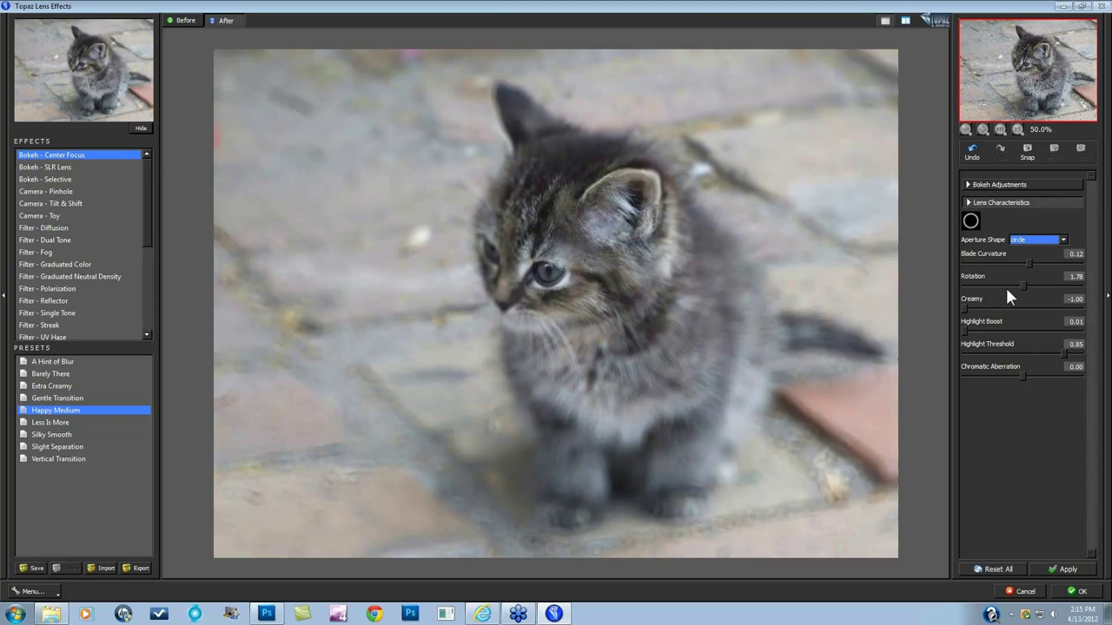
drag(964, 310, 1034, 306)
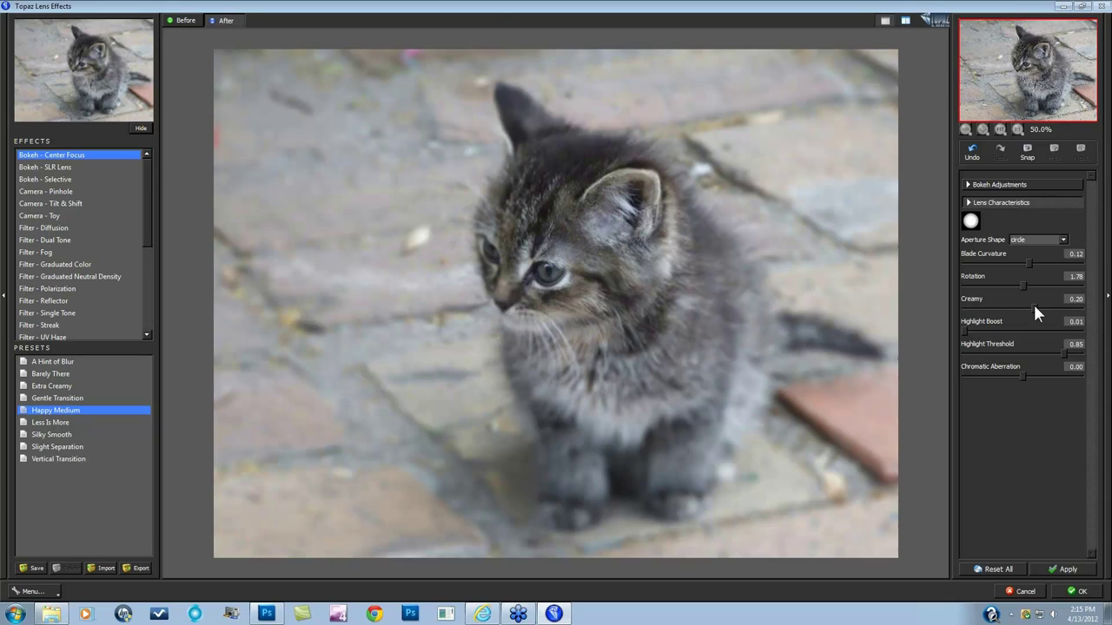
drag(1034, 309, 1037, 311)
Step: Compare against the original photo, then apply the bokeh to the kitten photo
click(735, 439)
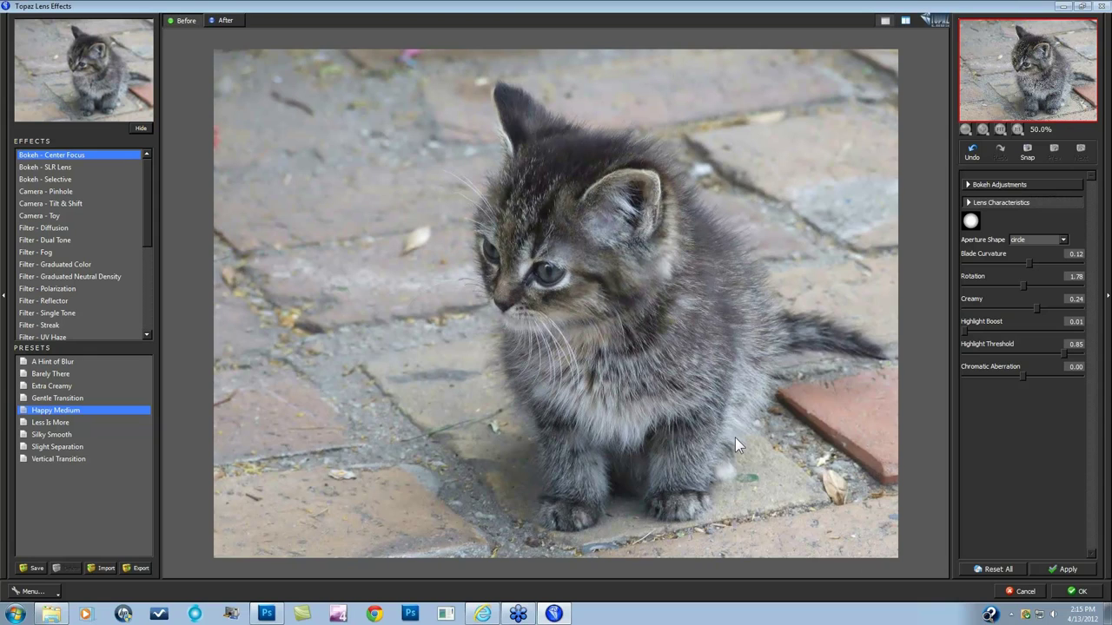
click(734, 442)
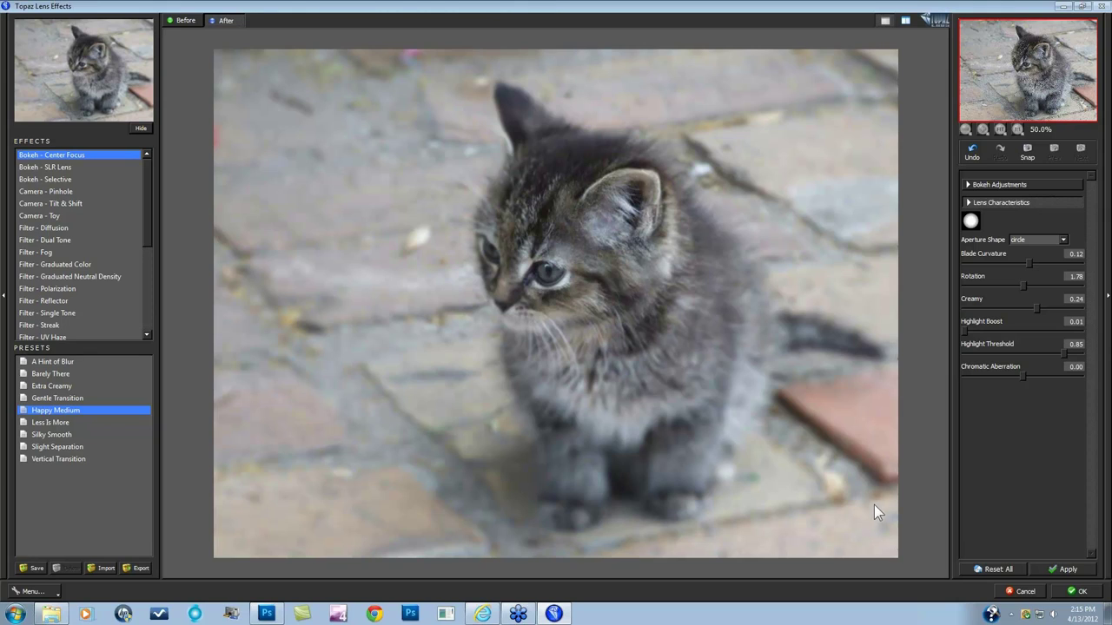
click(1061, 565)
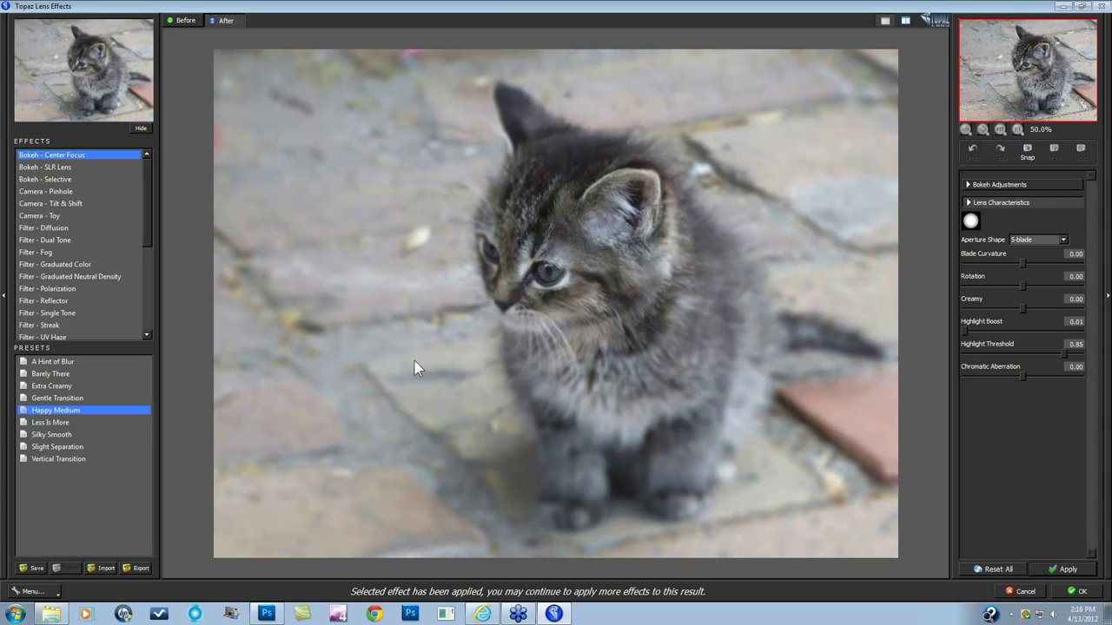
drag(149, 208, 151, 198)
Step: Try the Camera - Toy presets from Awesomeness II to Memories III, settling on Soft and Dreamy
click(43, 215)
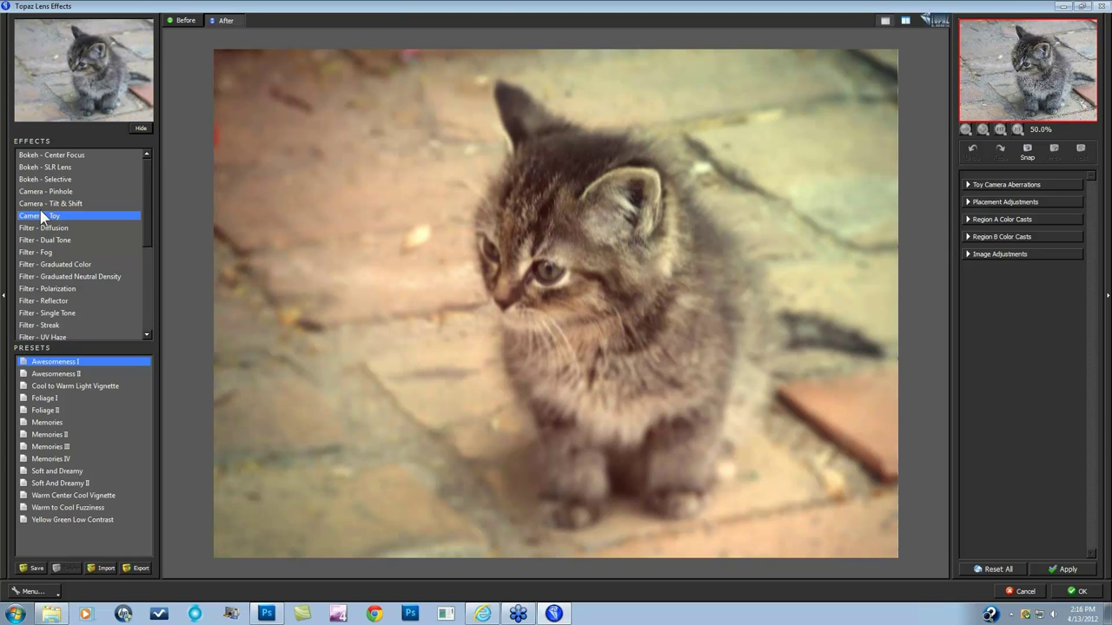
click(45, 375)
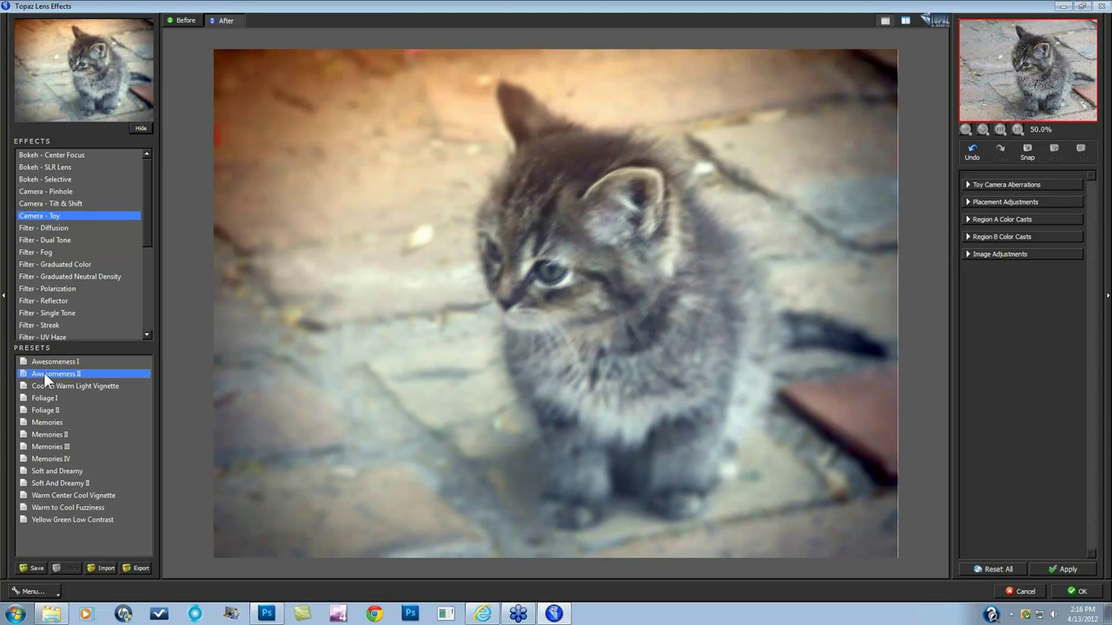
click(44, 386)
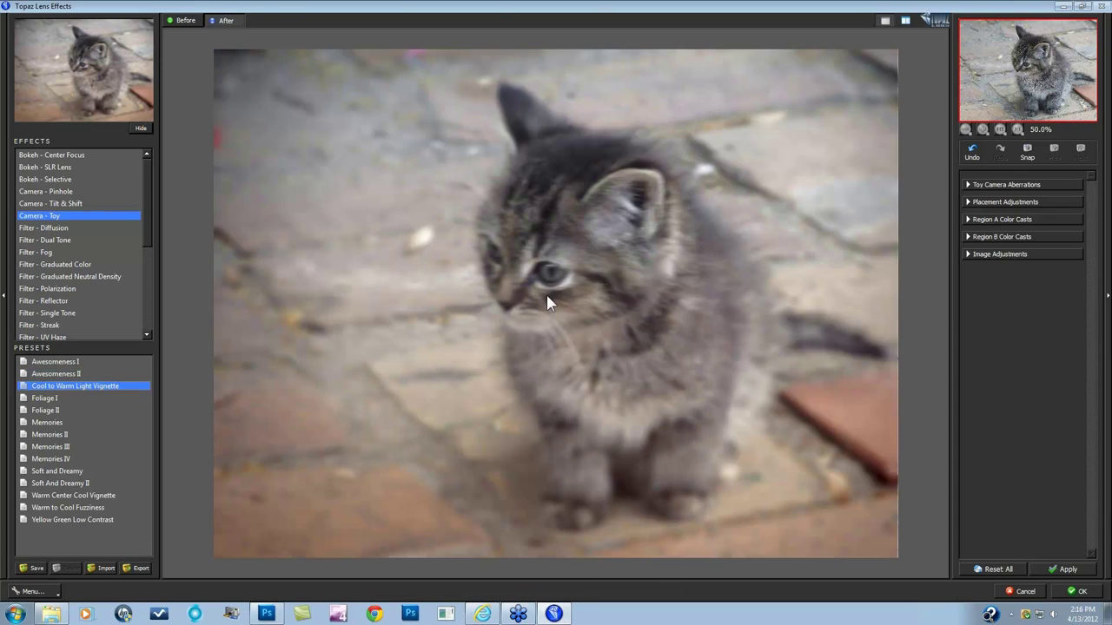
click(55, 399)
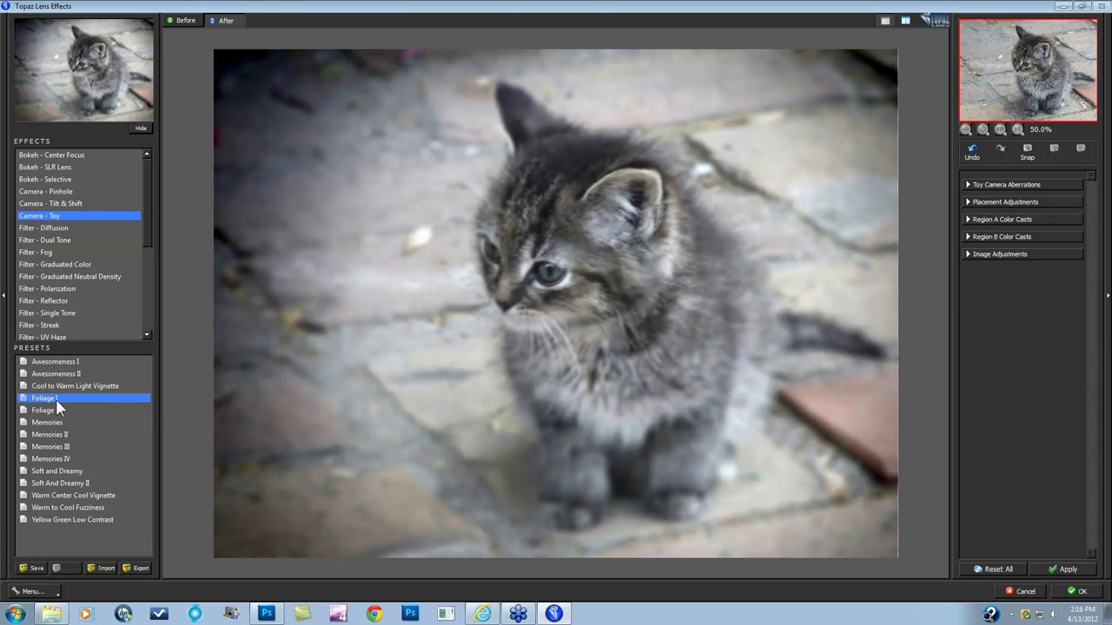
click(50, 410)
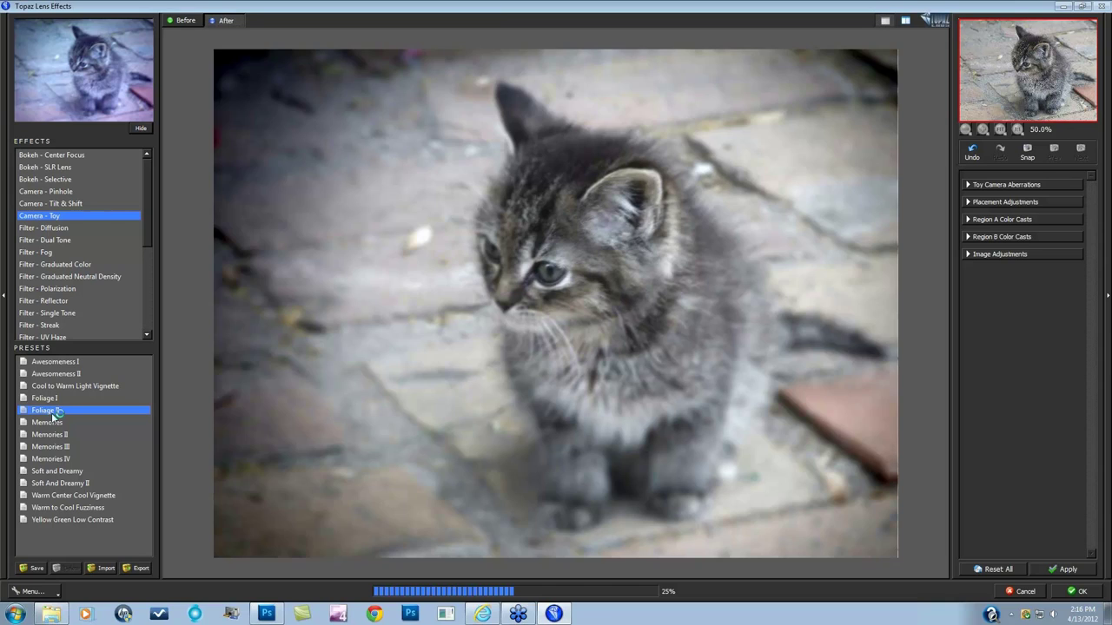
click(52, 423)
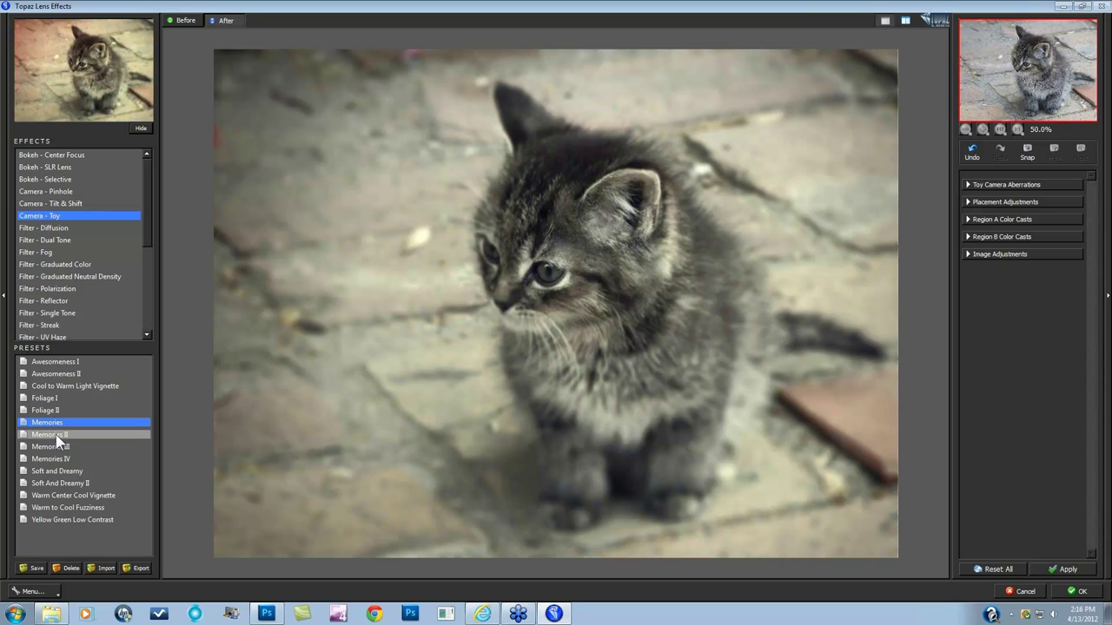
click(55, 434)
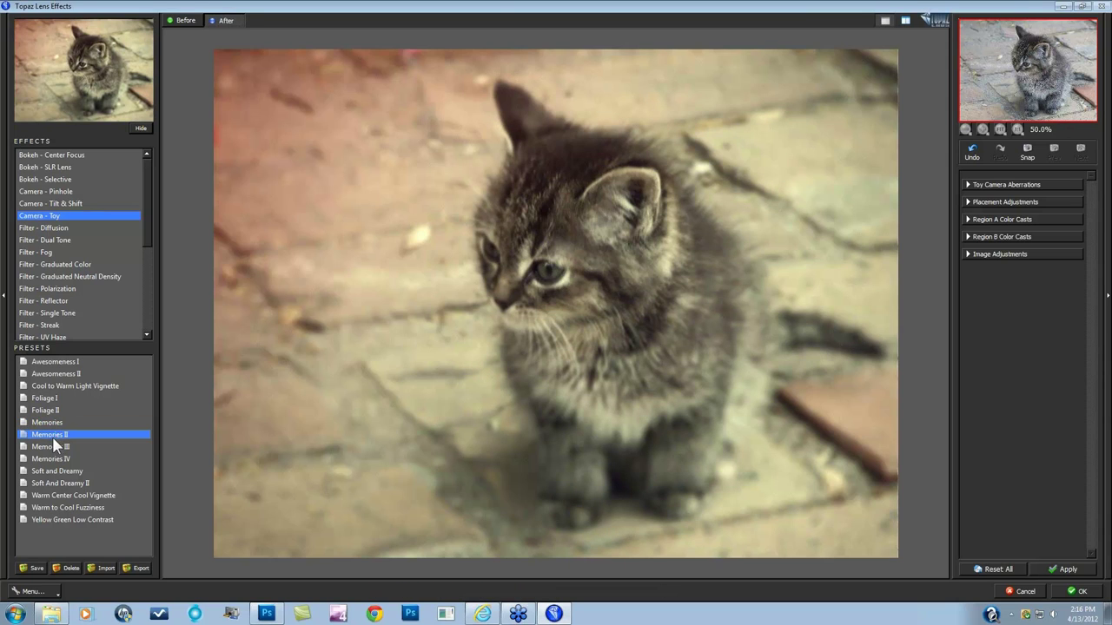
click(54, 446)
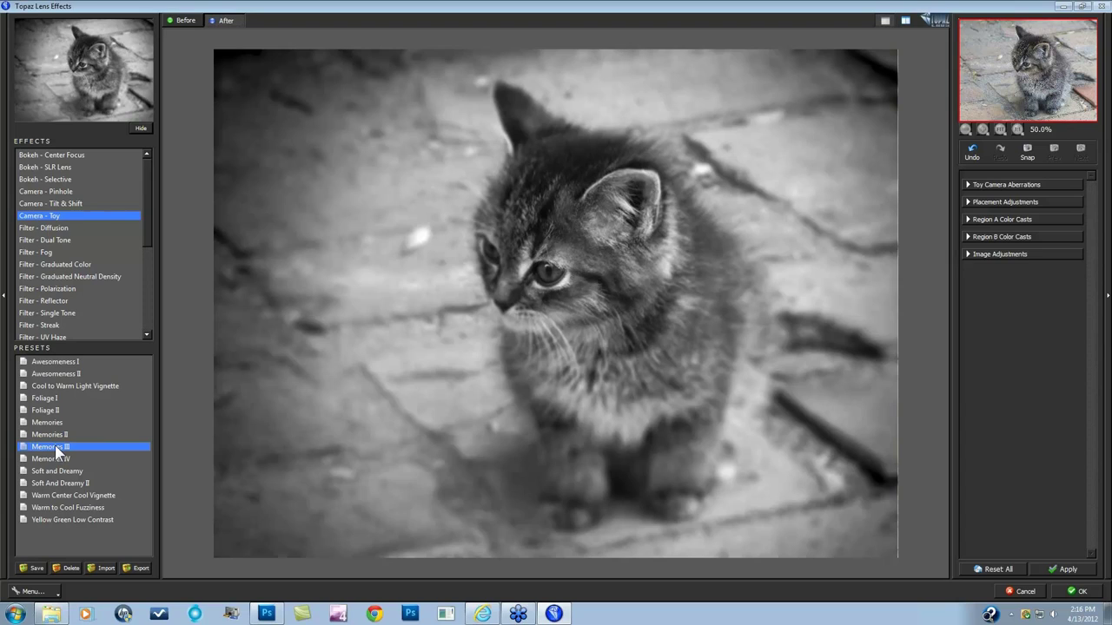
click(57, 470)
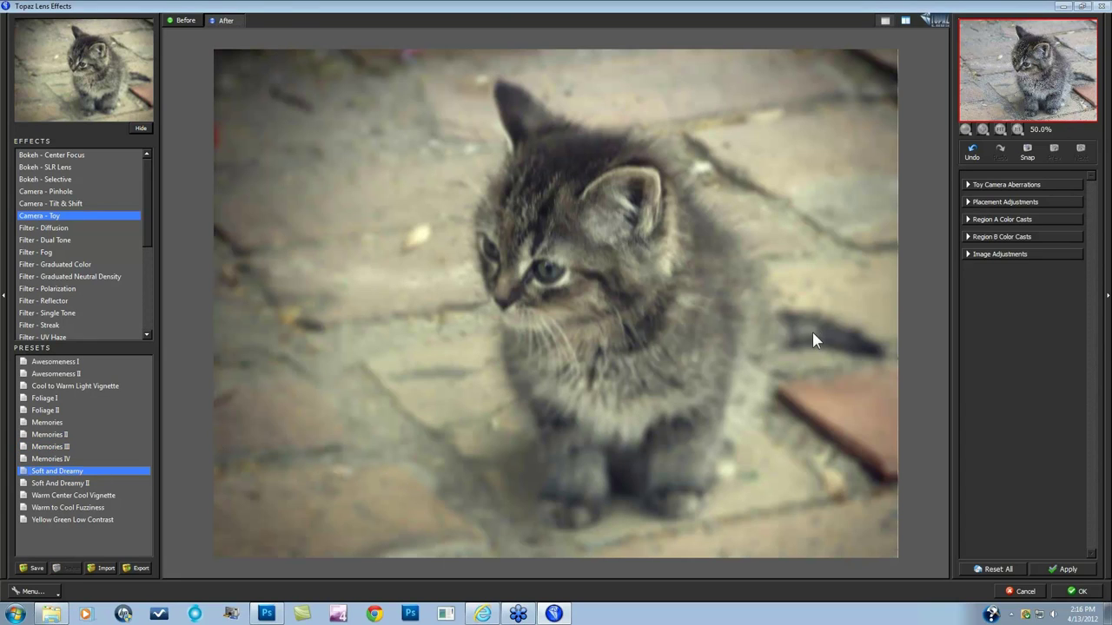
click(969, 186)
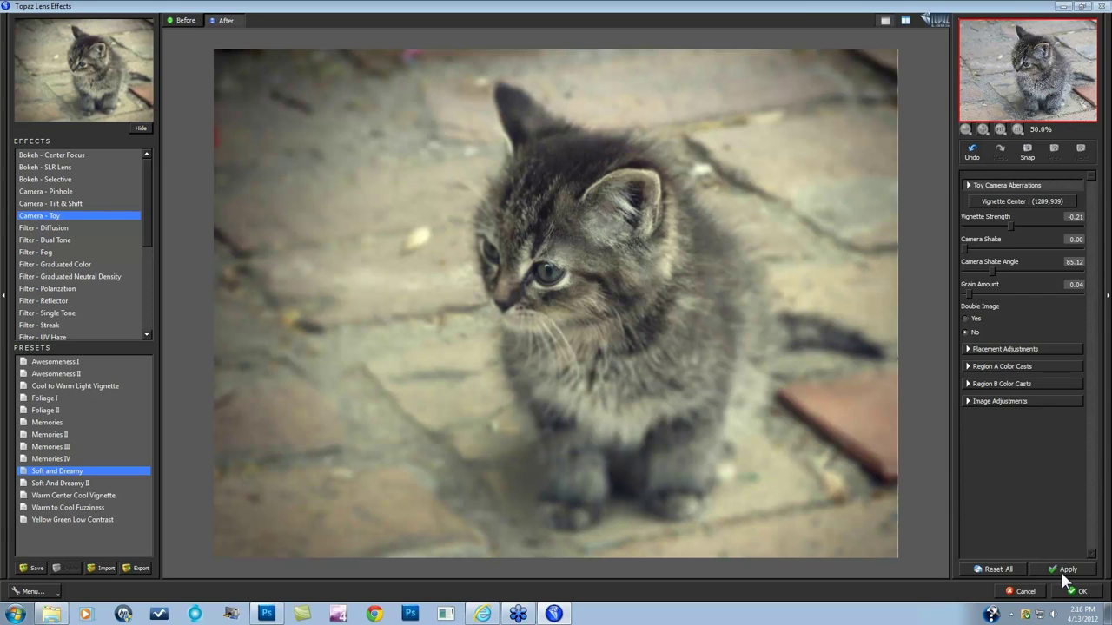
Step: Confirm the Soft and Dreamy effect so it lands on Layer 1 of kitten.psd
click(1078, 593)
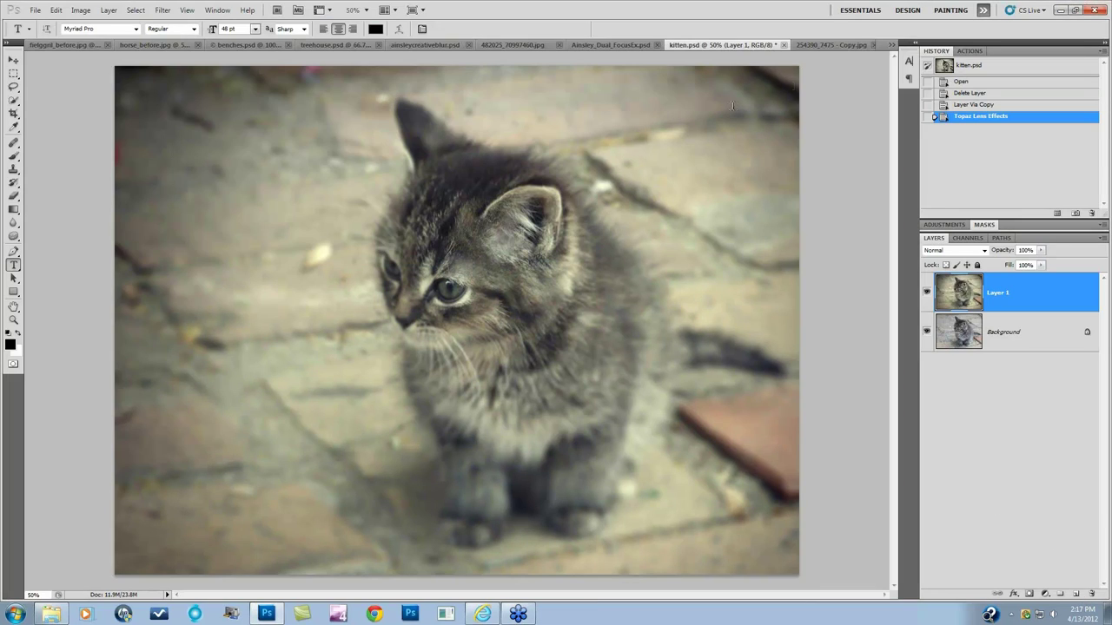
Step: Switch to horse_before.jpg and compare the horse_after and Background copy layers by toggling visibility
click(893, 44)
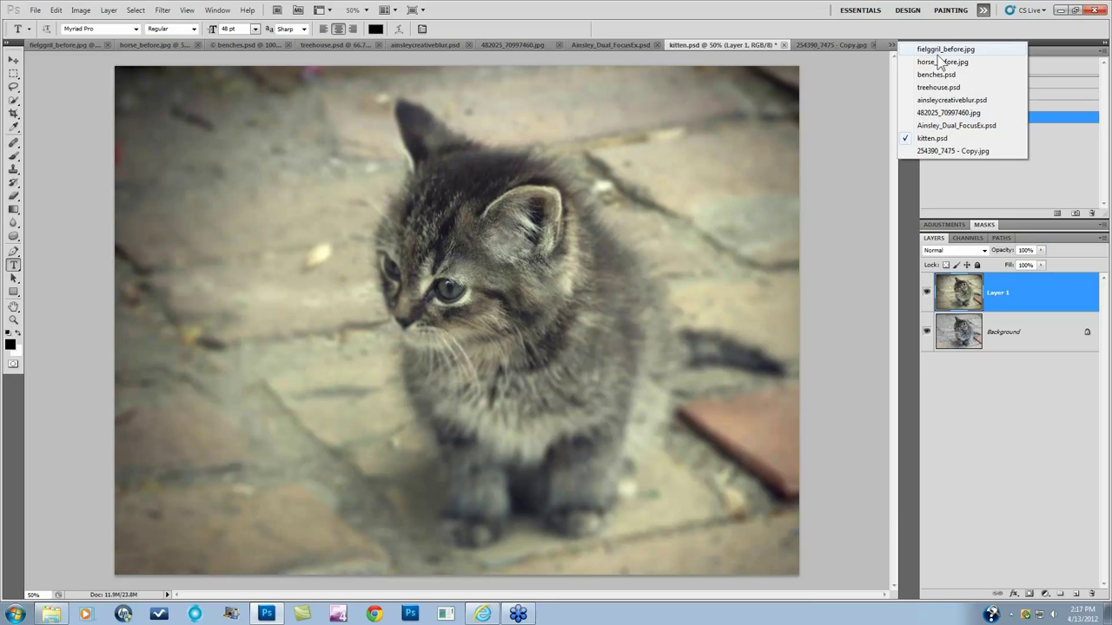
click(942, 62)
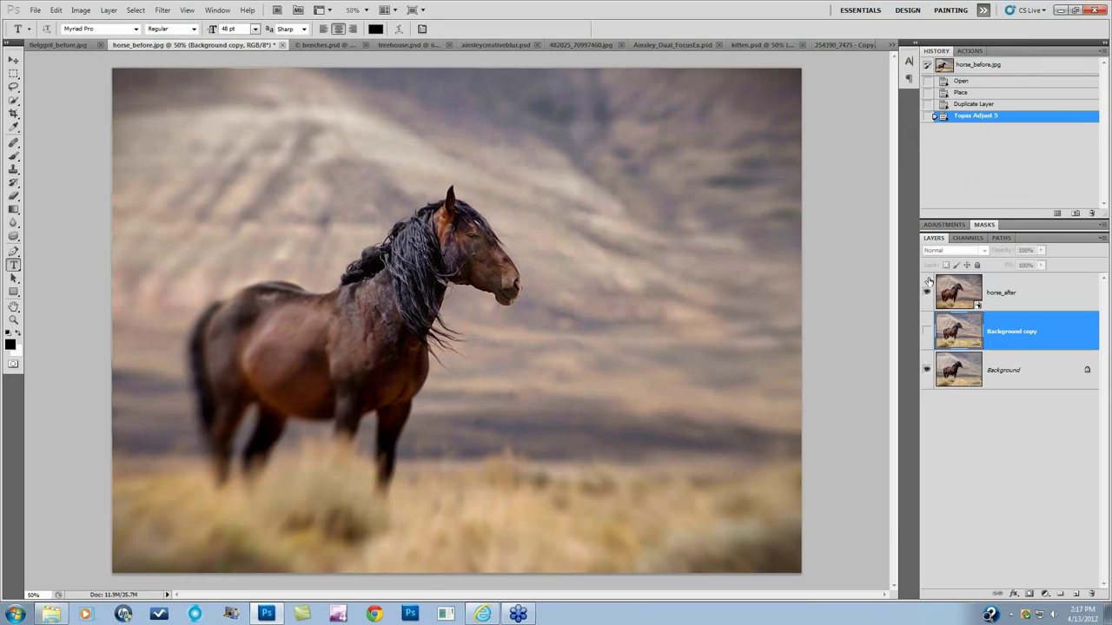
click(927, 294)
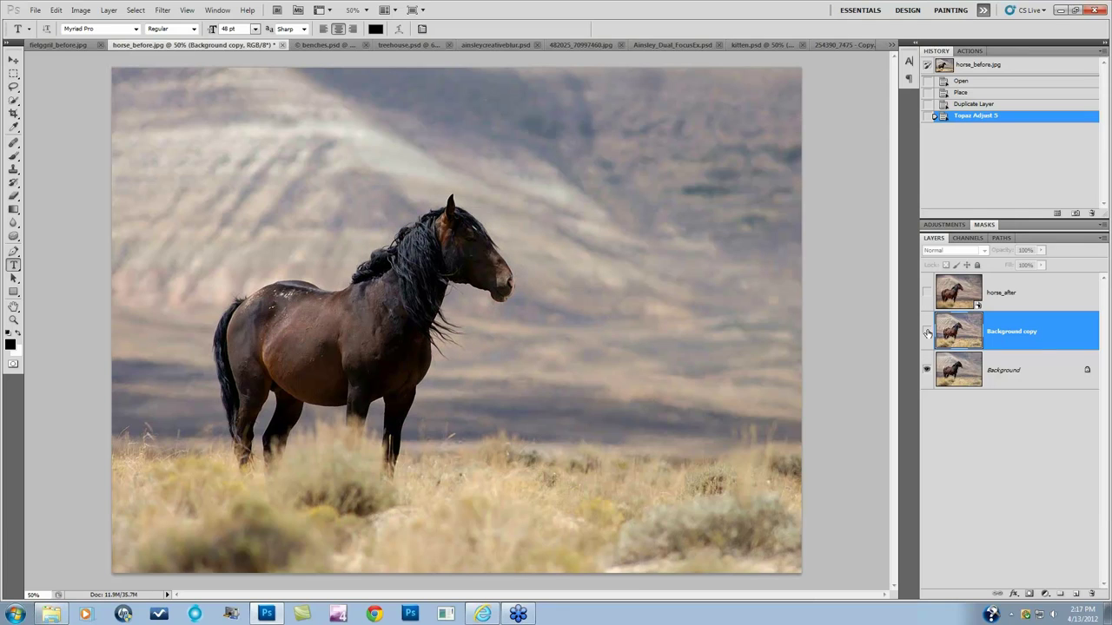
click(927, 331)
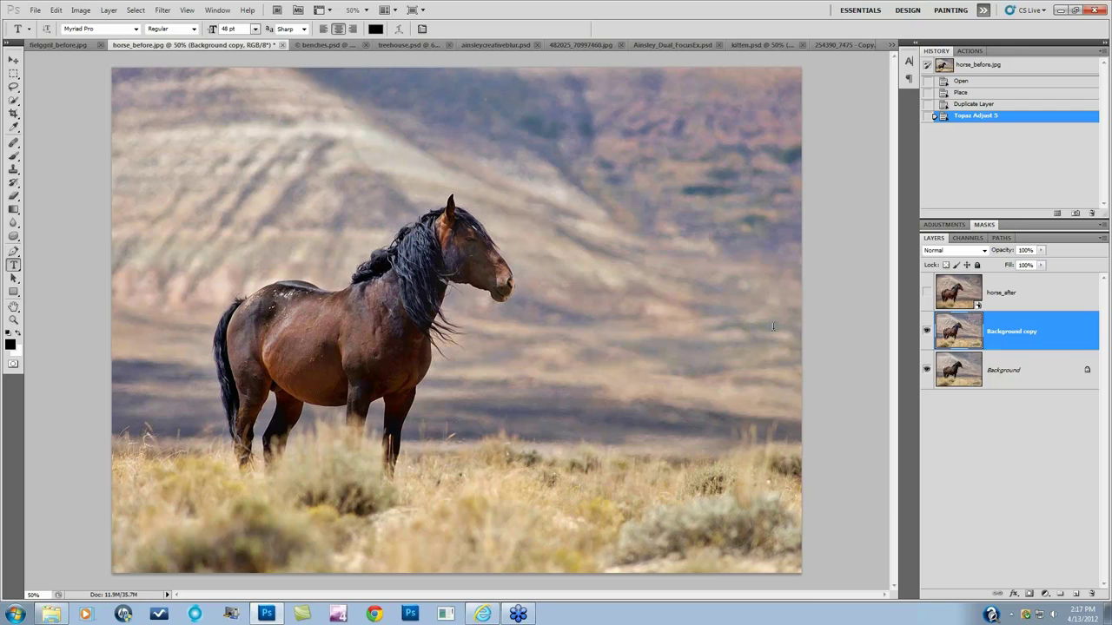
click(927, 294)
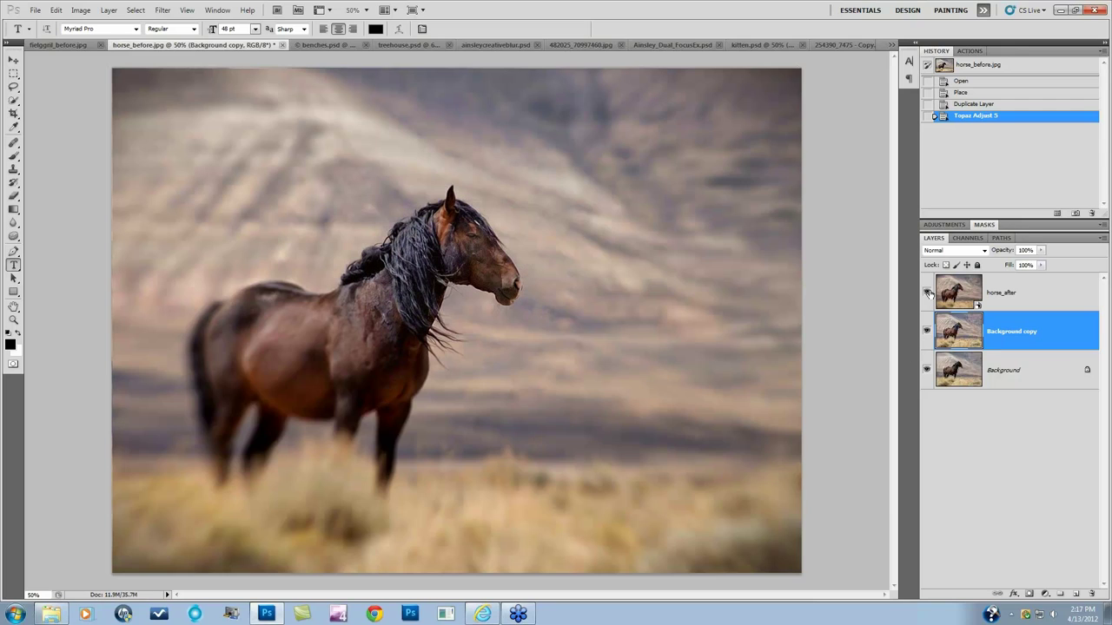
click(928, 293)
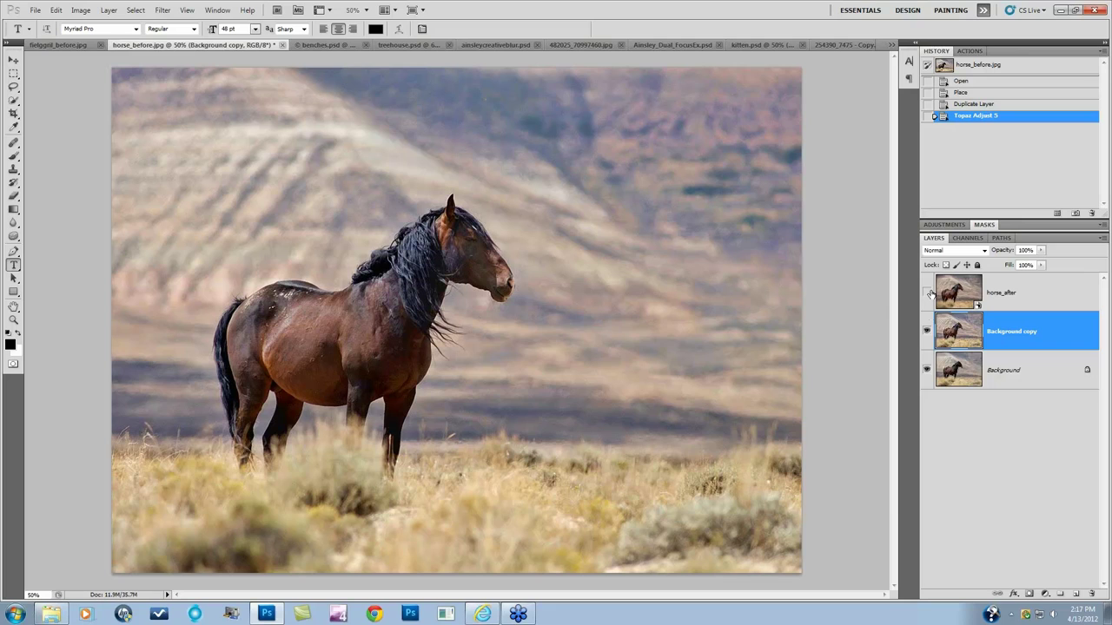
click(927, 332)
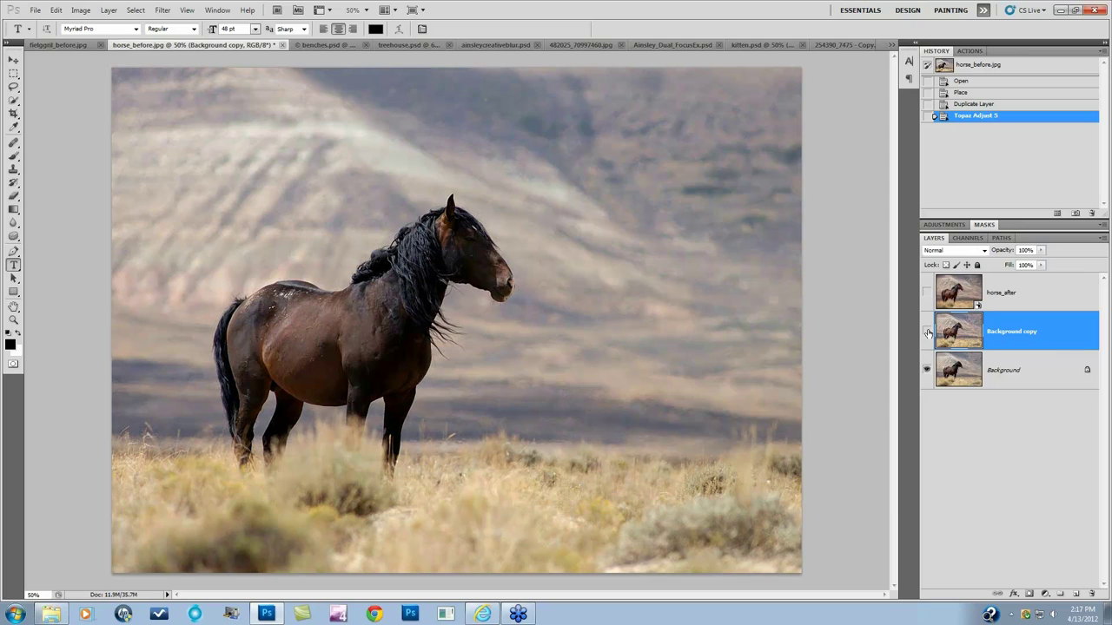
click(927, 333)
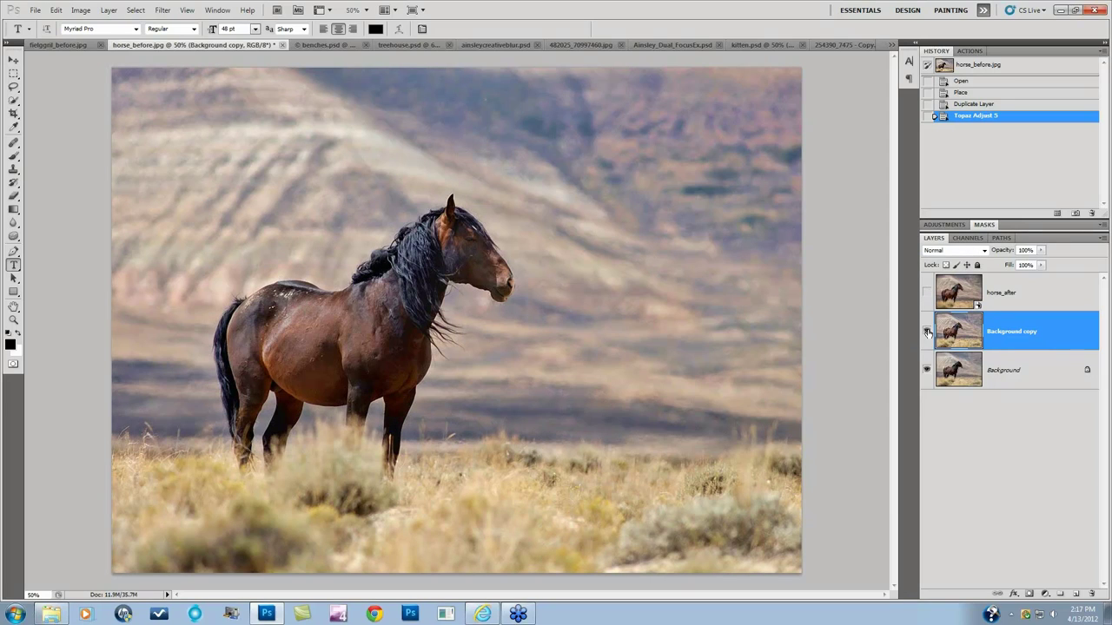
click(927, 333)
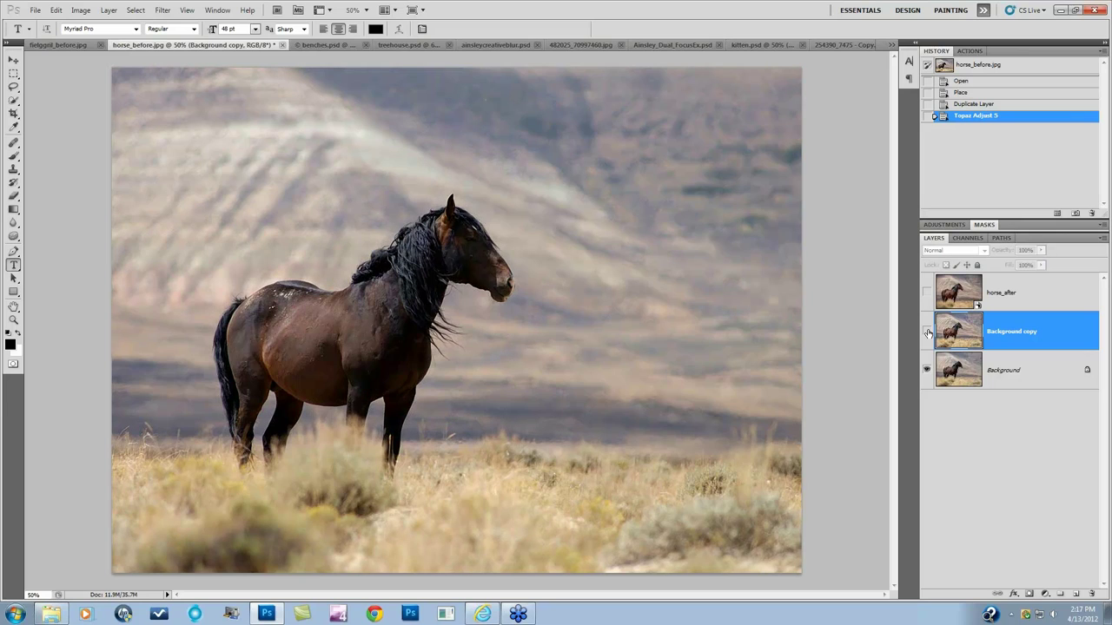
click(926, 333)
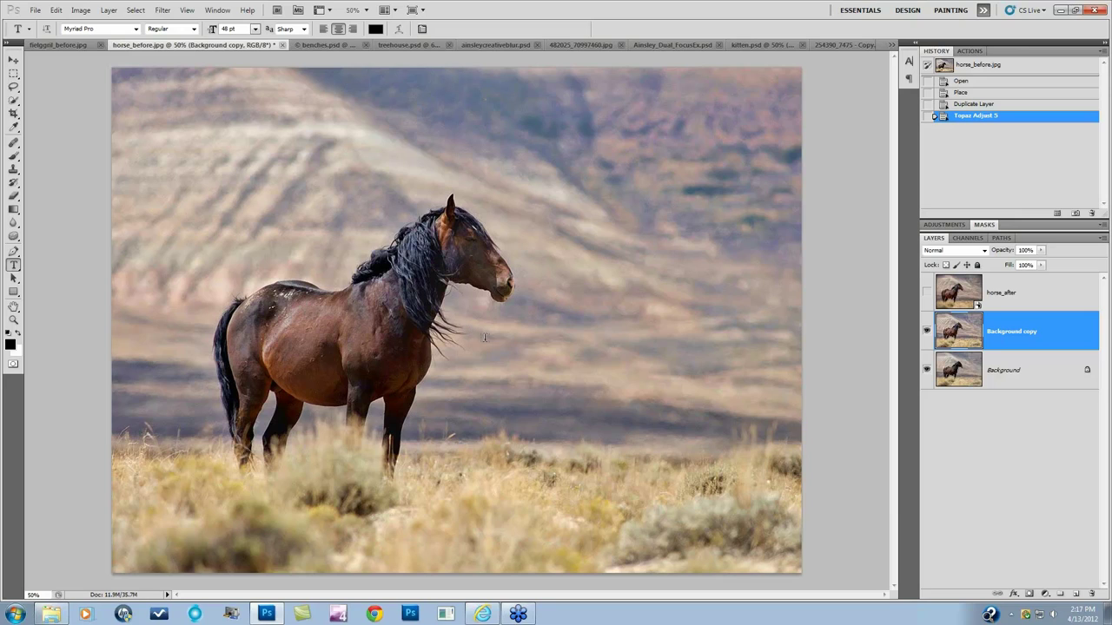
Step: Rename the Background copy layer to 'Adjust'
double_click(1011, 331)
text(Adjust)
key(Return)
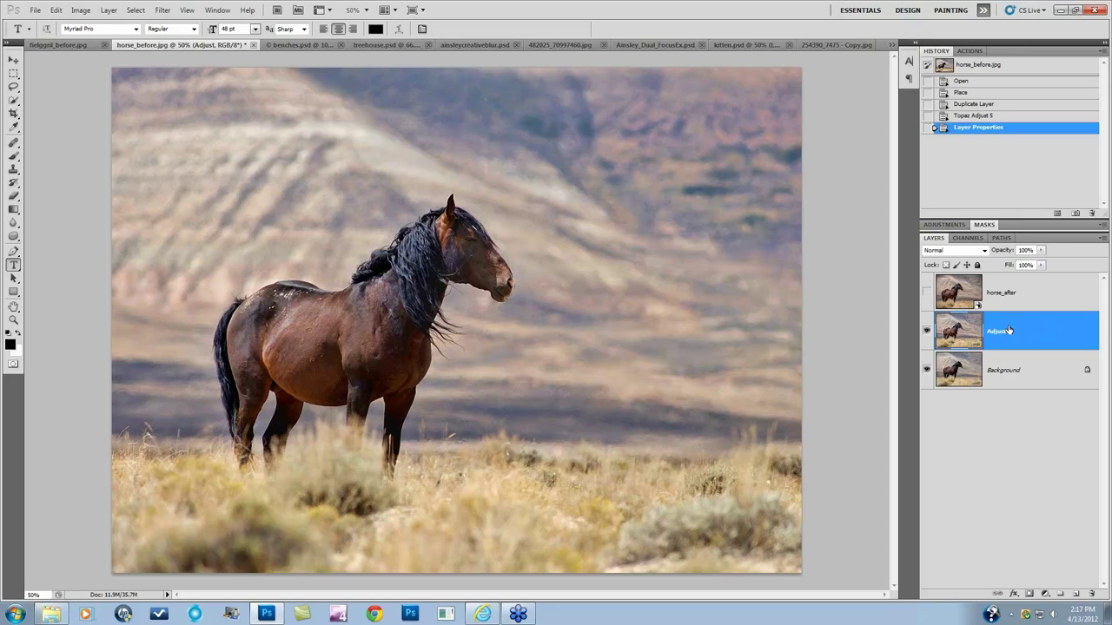
Step: Launch Filter > Topaz Labs > Topaz Lens Effects on the Adjust layer
click(161, 11)
mouse_move(252, 263)
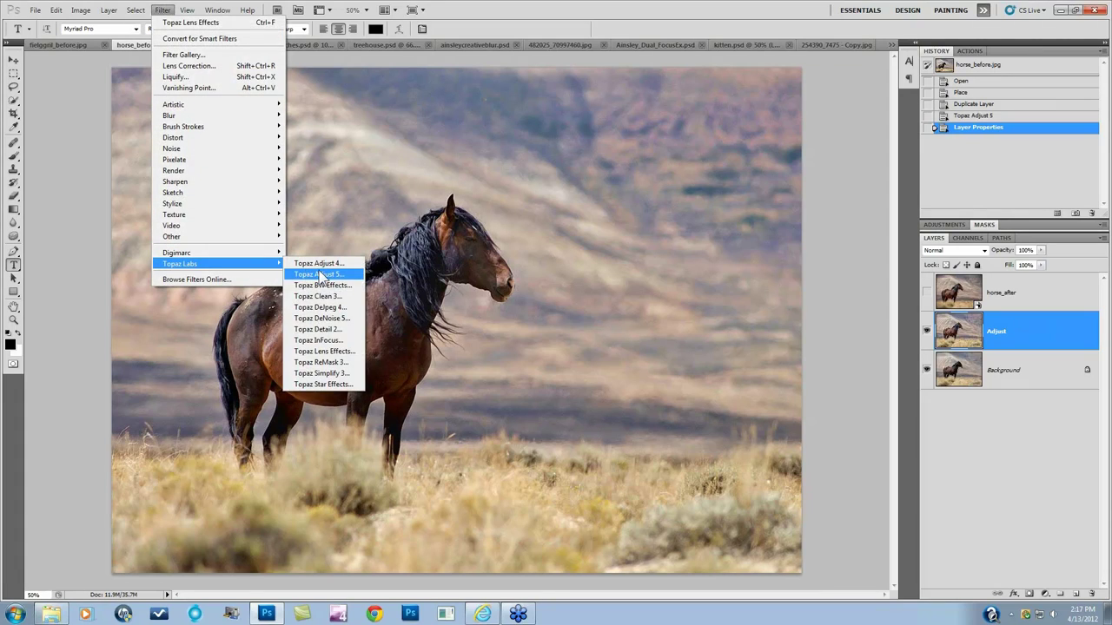
click(320, 351)
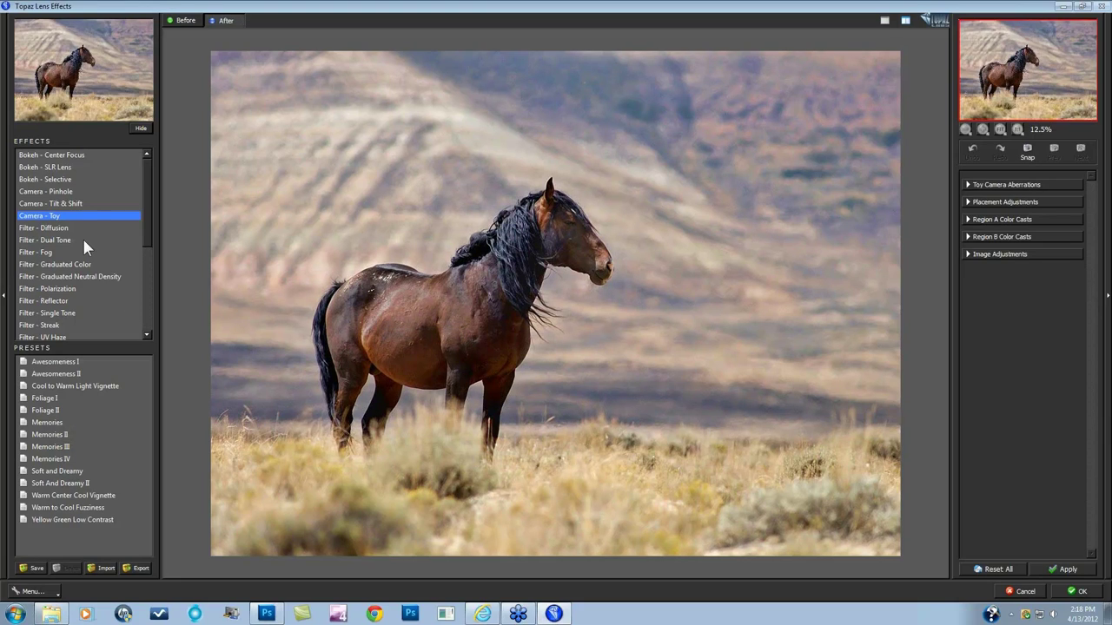
Step: Choose Lens - Creative Blur, try Centered Lower and Right Half, and keep Centered Upper Half
drag(147, 215, 143, 246)
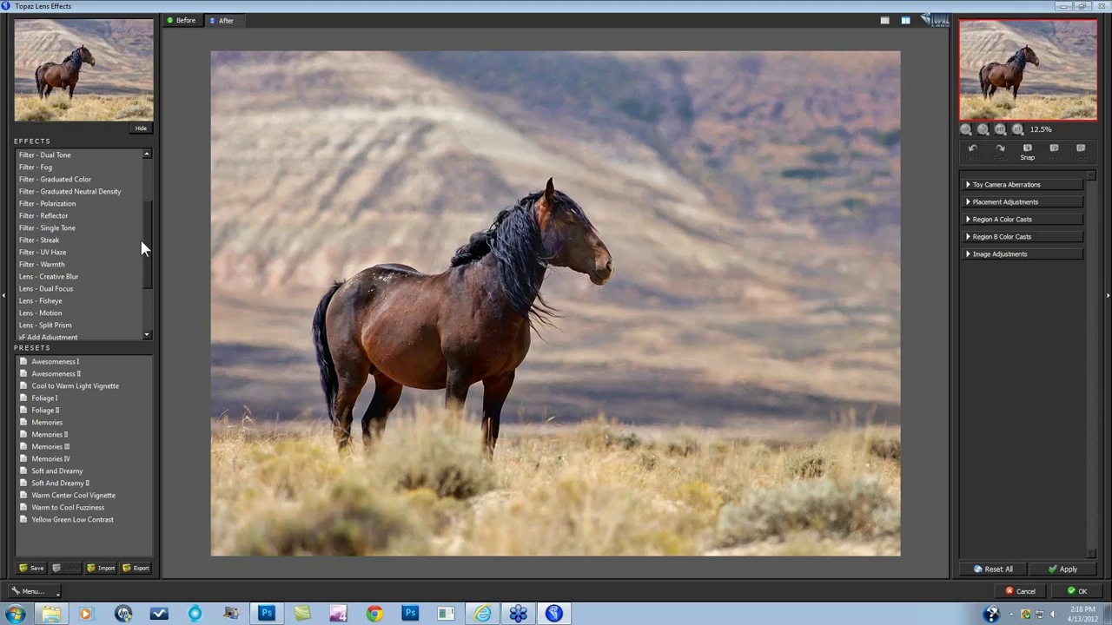
scroll(144, 241, down, 1)
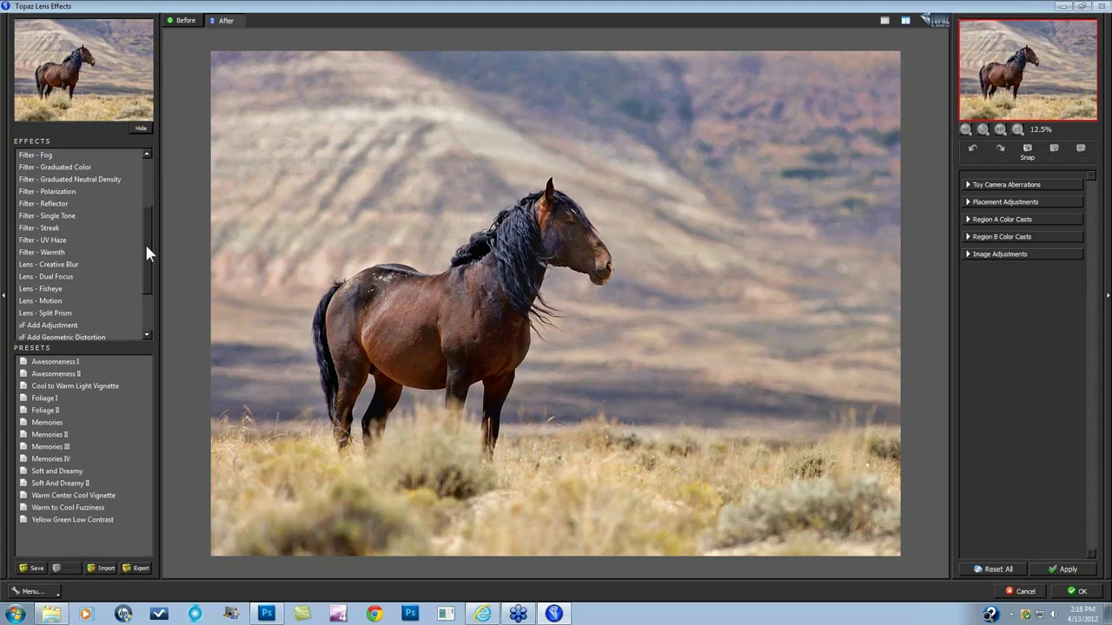
click(42, 265)
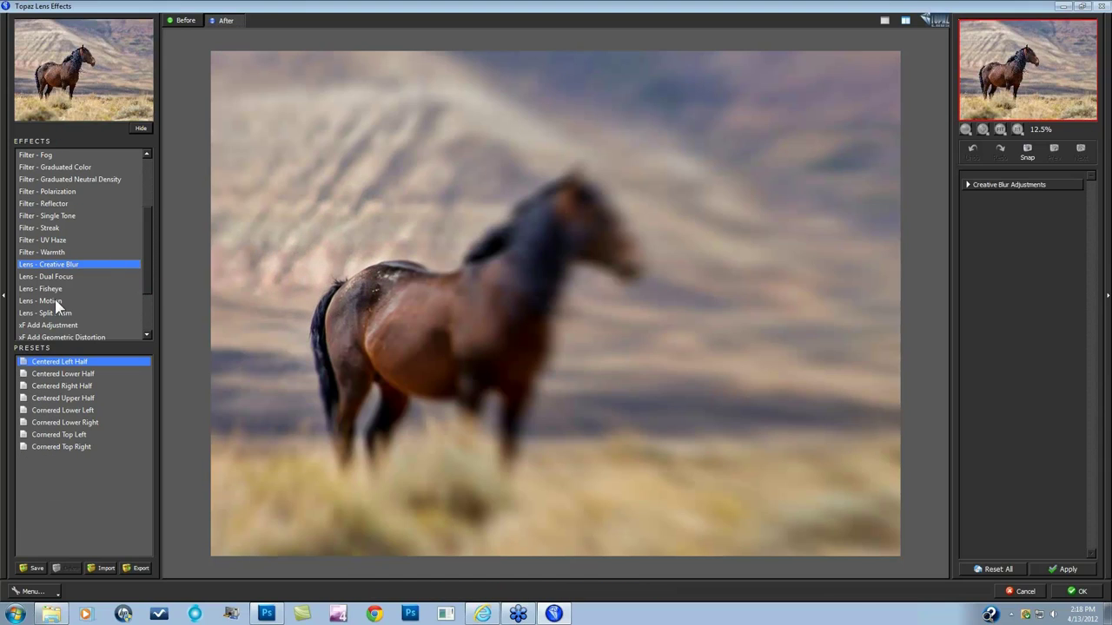
click(62, 373)
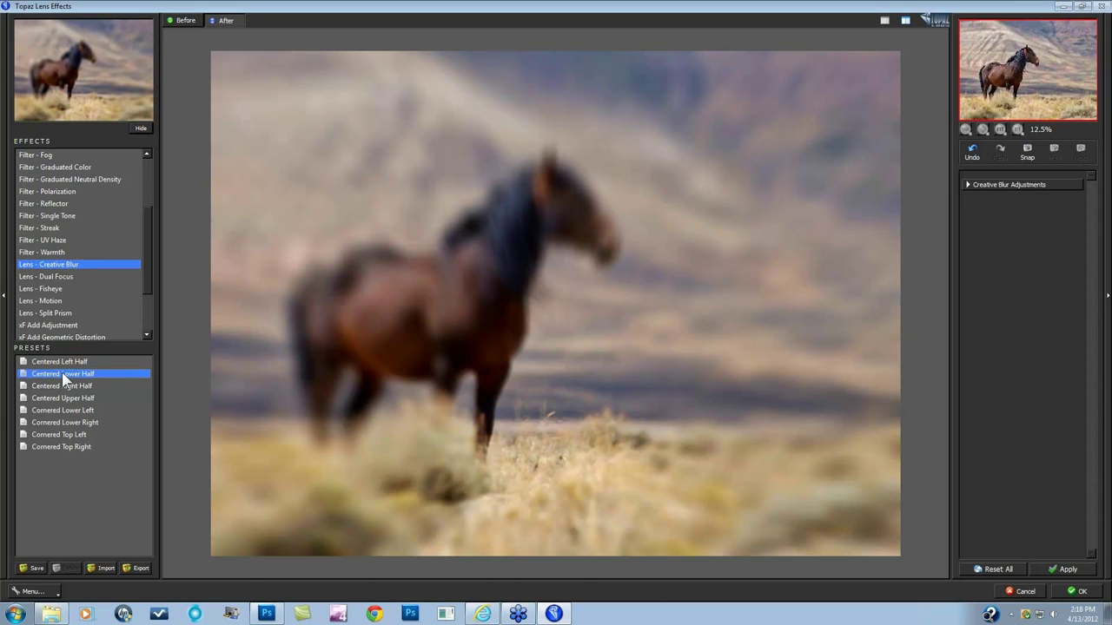
click(63, 387)
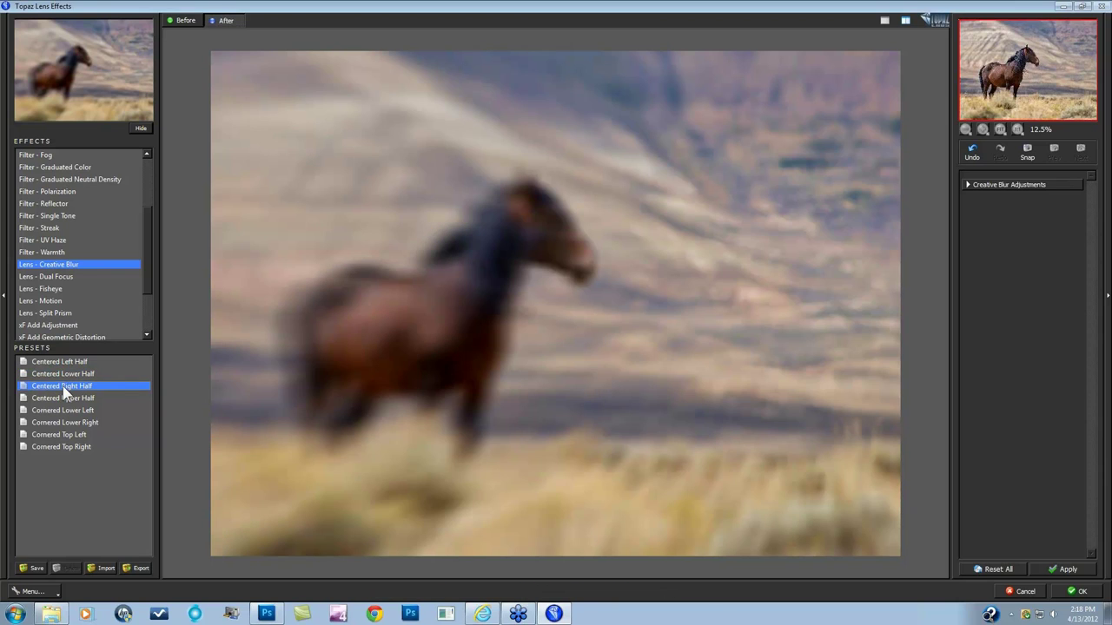
click(63, 398)
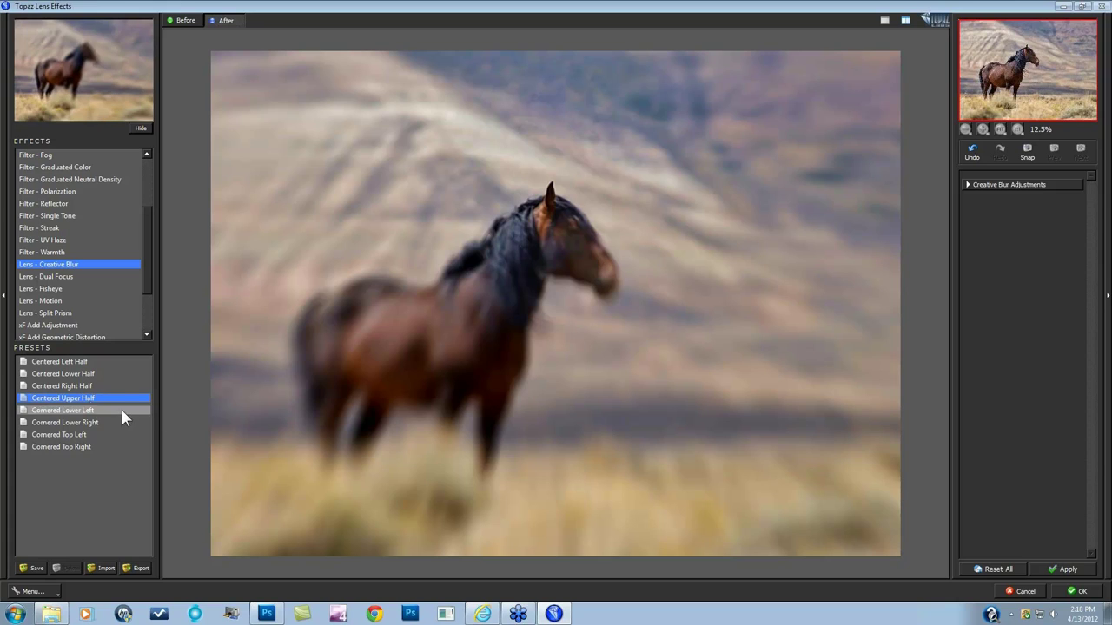
Step: Place the Creative Blur effect centre on the horse's head in the preview
click(967, 184)
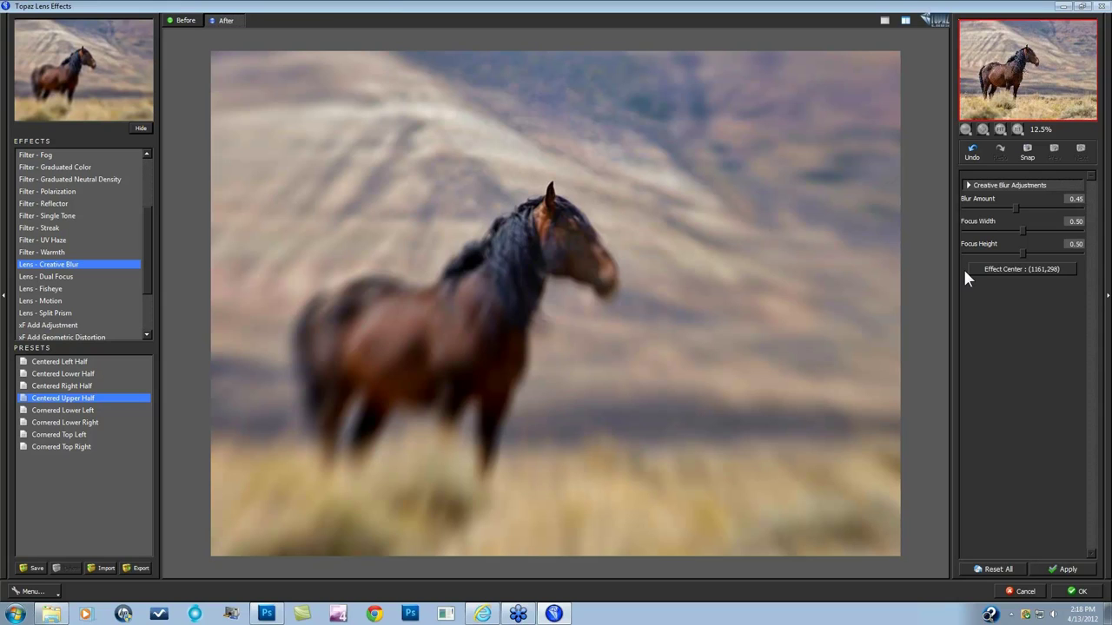
click(1024, 269)
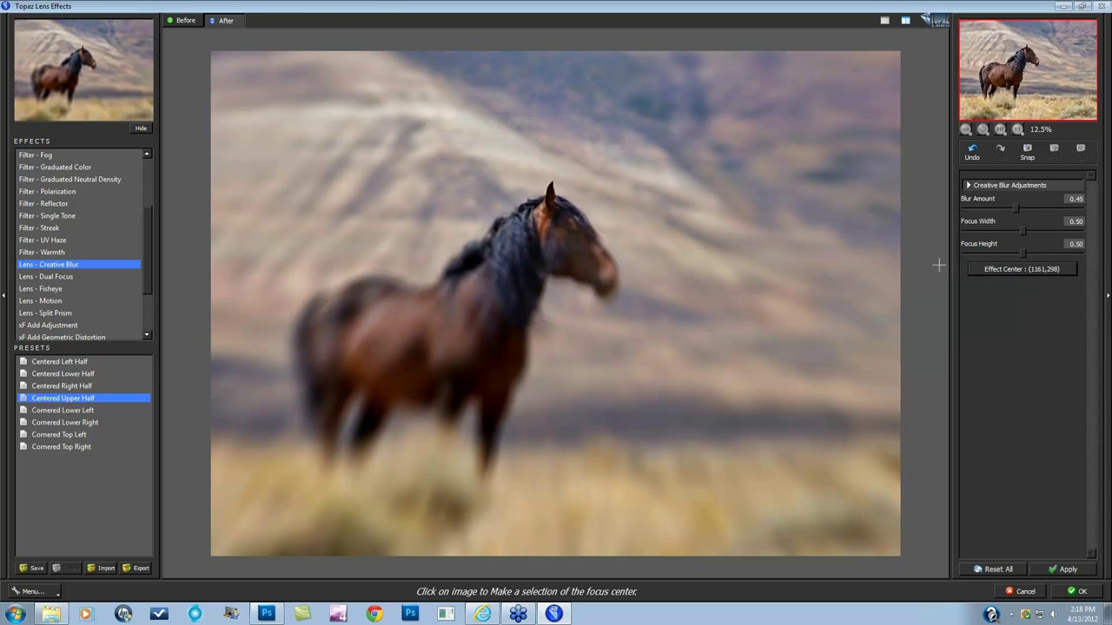
click(545, 251)
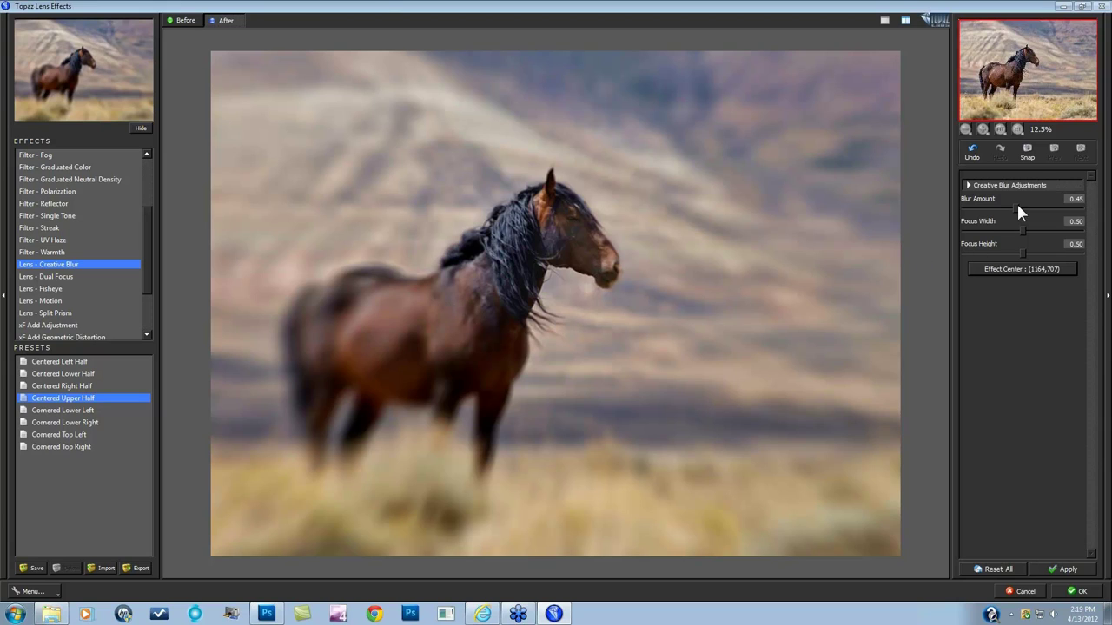
Step: Adjust Creative Blur to Focus Width 0.63, Focus Height 0.61 and Blur Amount 0.43
drag(1018, 208, 1063, 208)
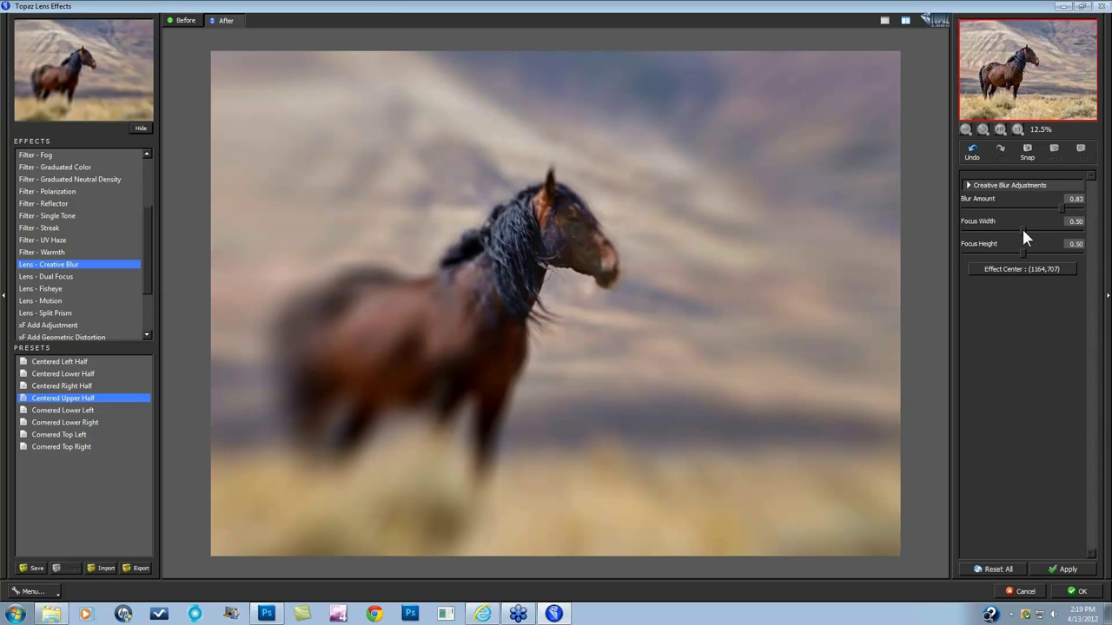
drag(1021, 229, 1032, 231)
drag(1028, 230, 1038, 231)
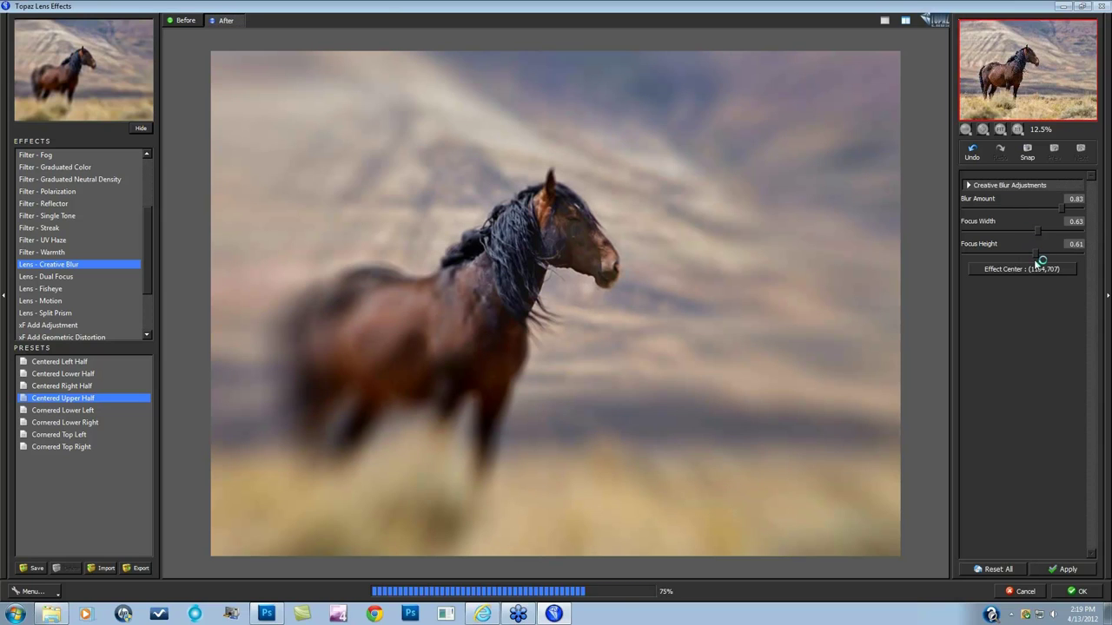
drag(1033, 258, 1039, 258)
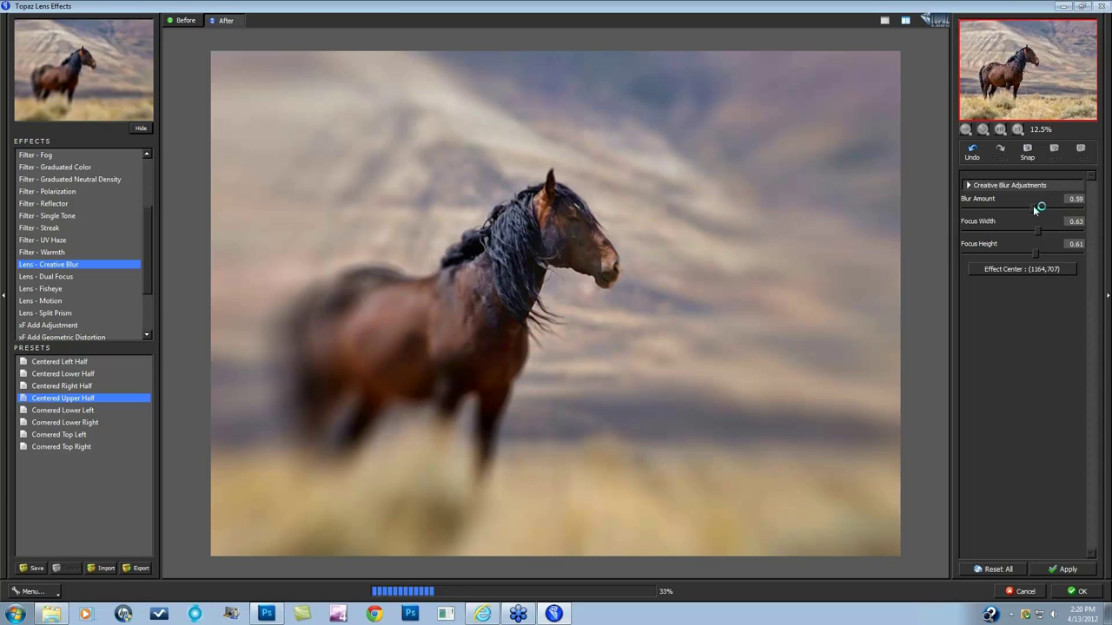
drag(1036, 207, 1015, 209)
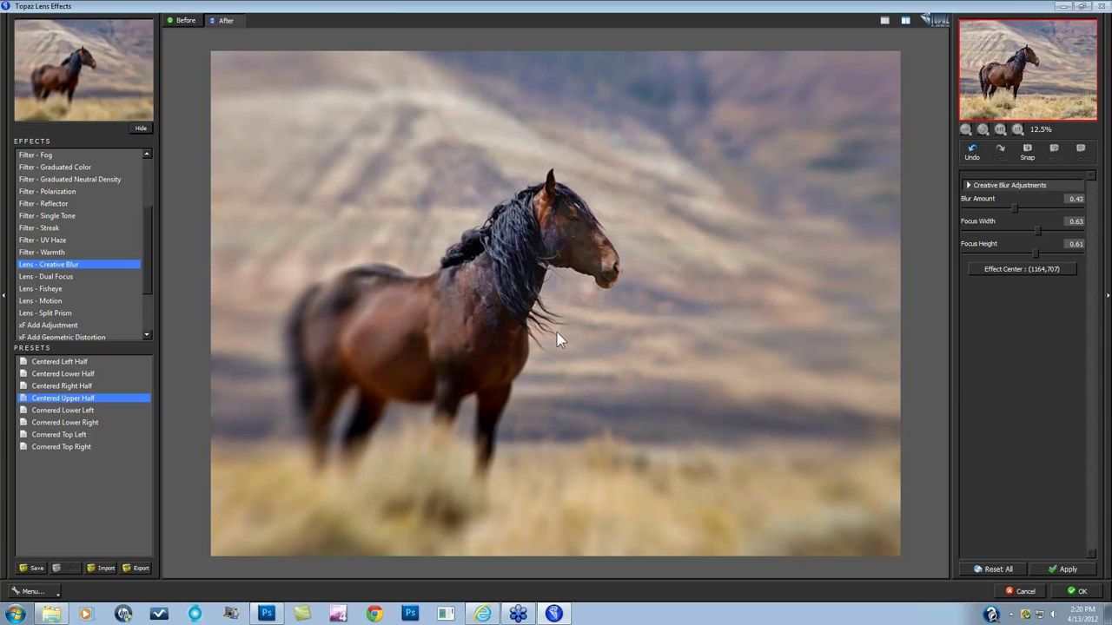
Step: Compare before and after several times, then apply the blur to the Adjust layer
click(653, 357)
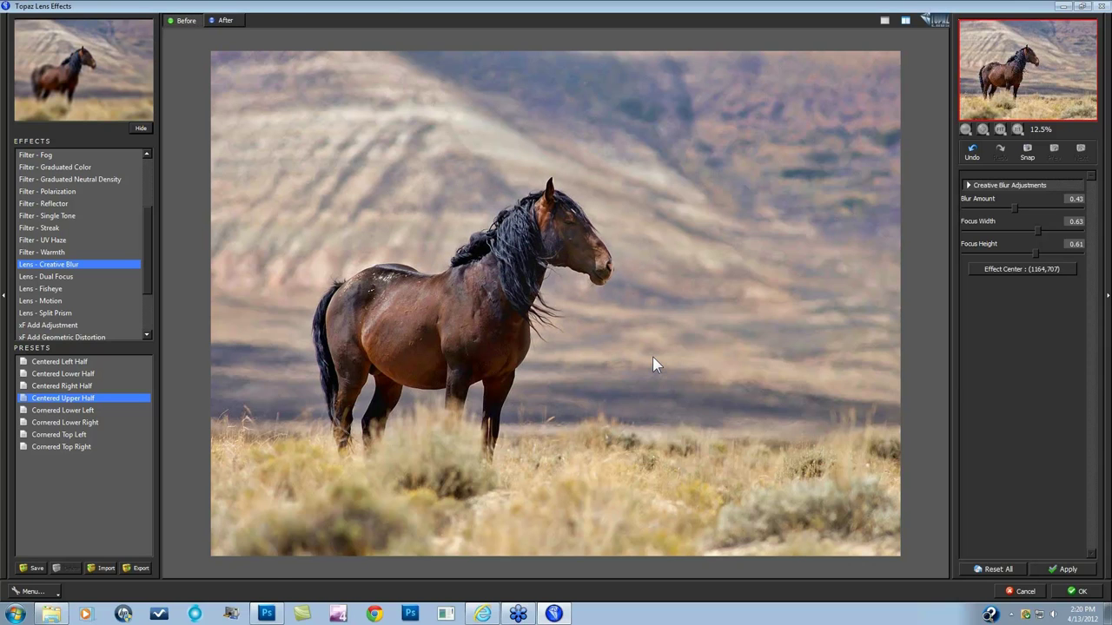
click(652, 356)
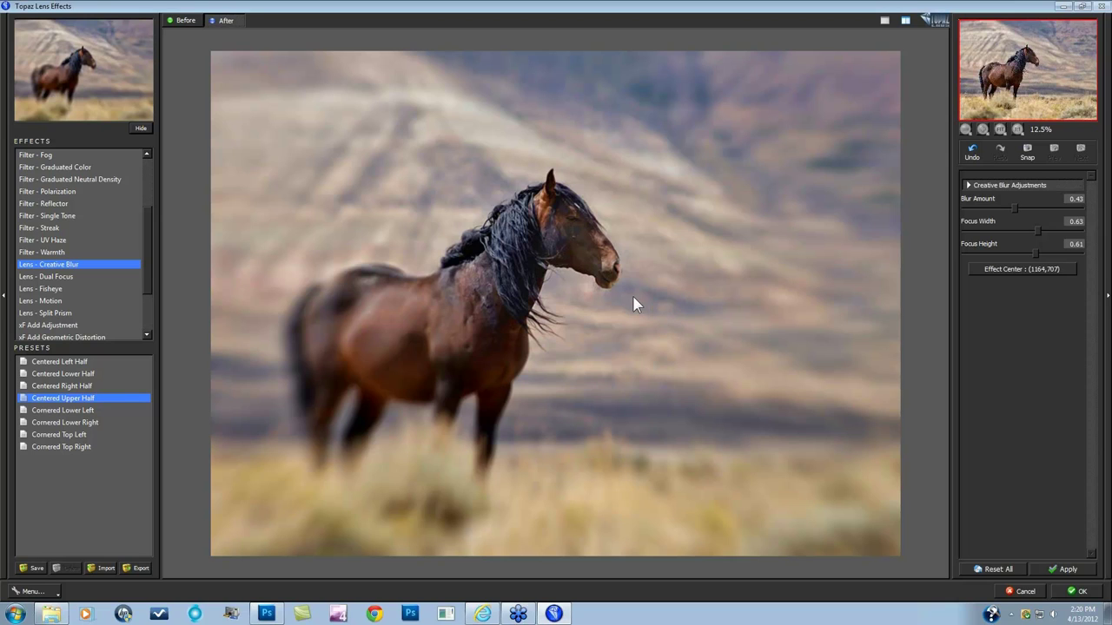
click(568, 306)
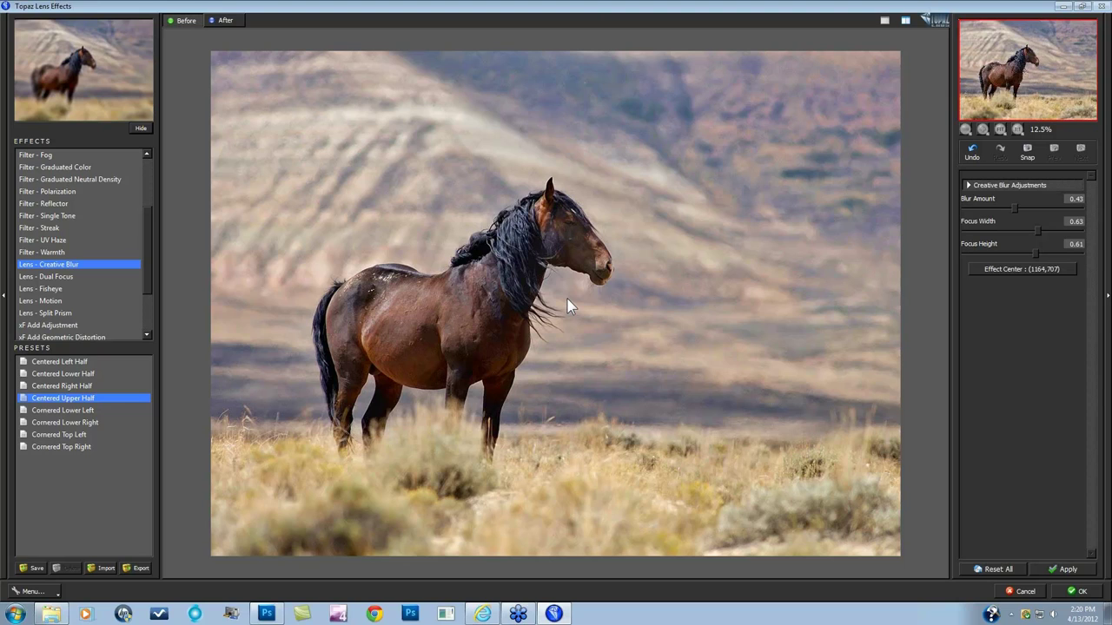
click(568, 299)
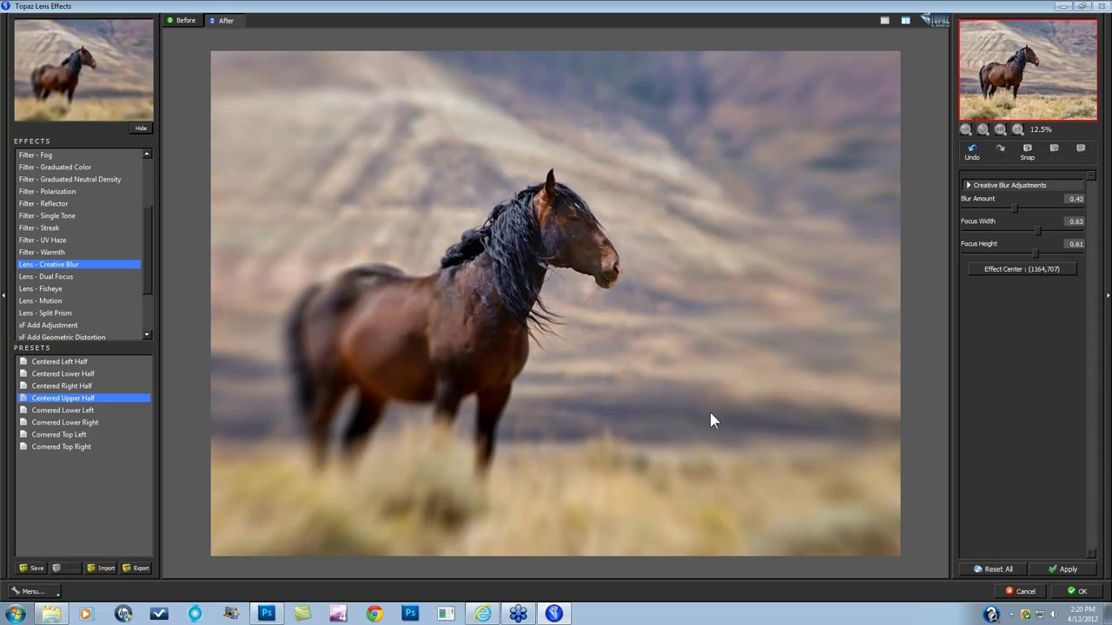
click(460, 294)
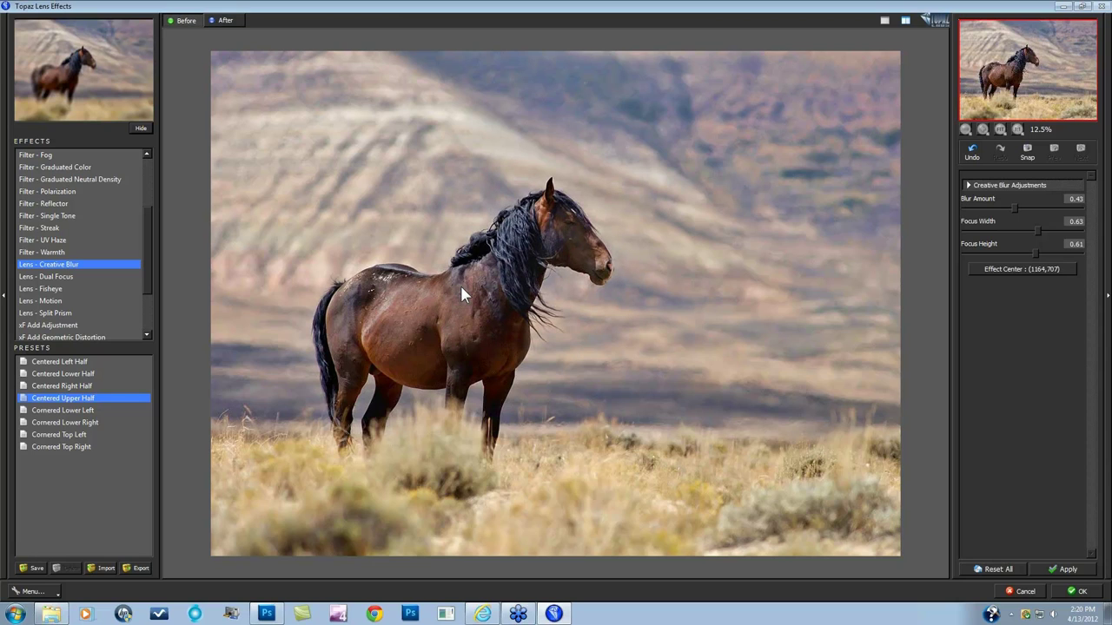
click(461, 293)
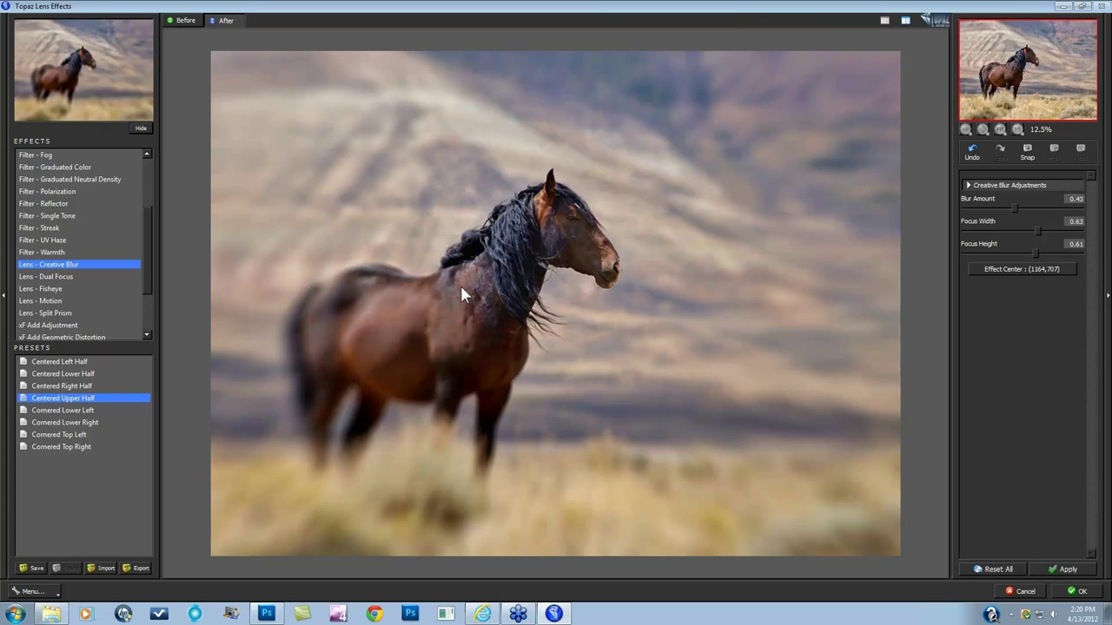
click(1077, 592)
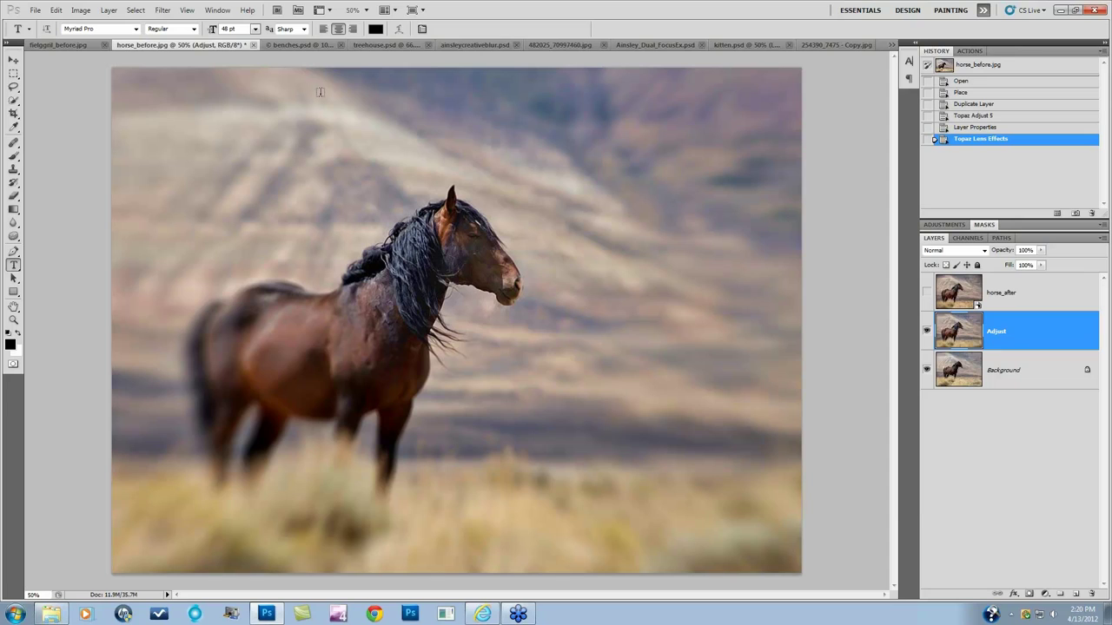
Step: In benches.psd, delete the extra copy layers and duplicate the Background layer
click(291, 44)
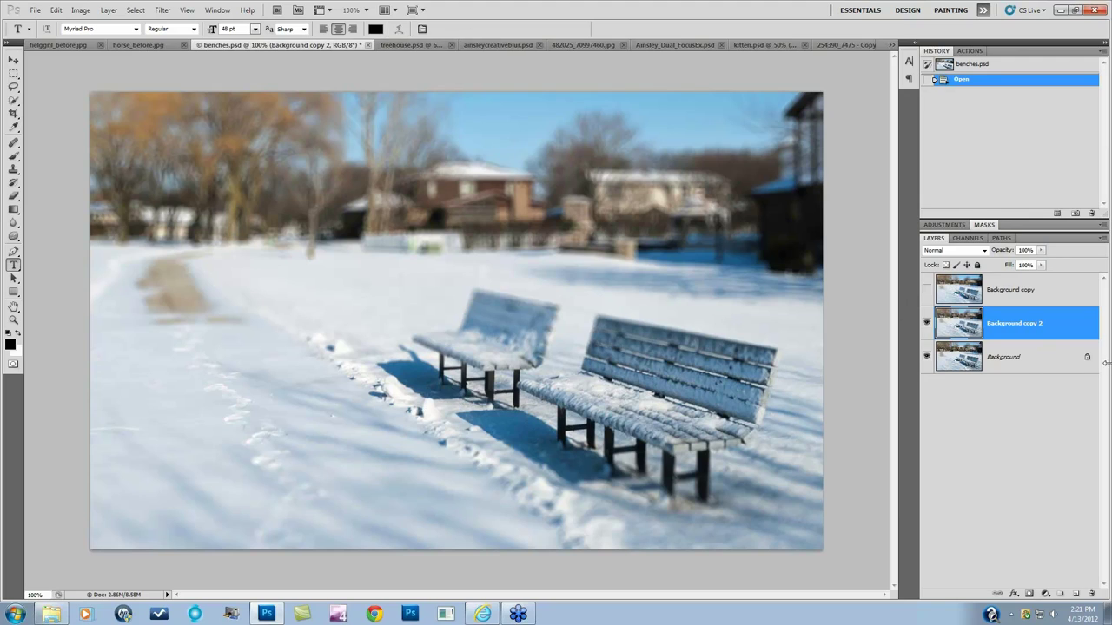
shift+click(1021, 297)
drag(1054, 315, 1092, 593)
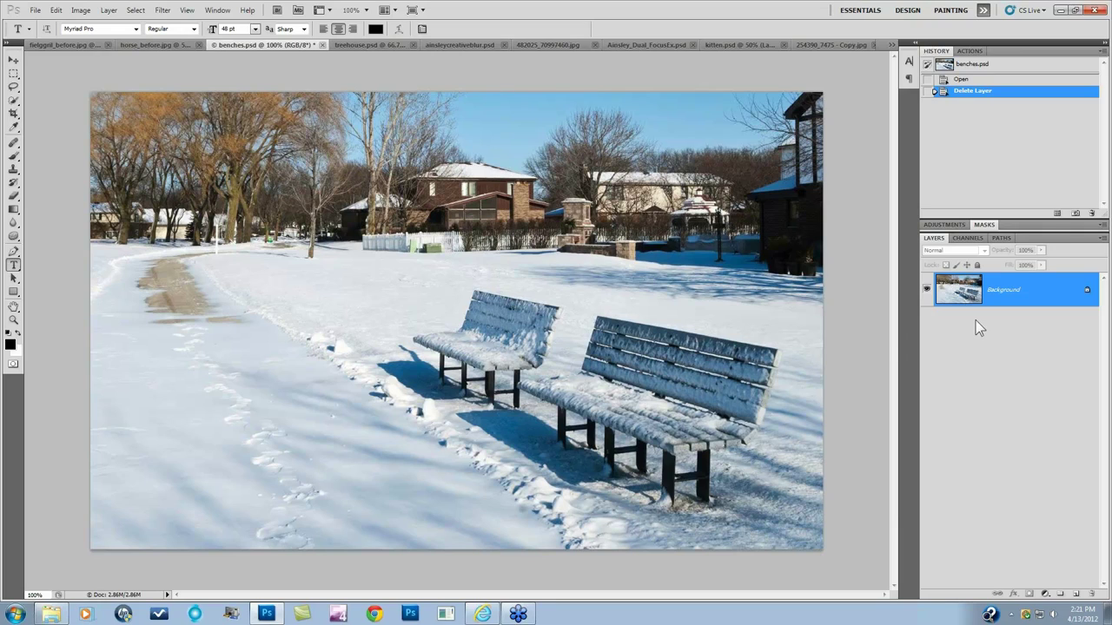
drag(1007, 298, 1077, 596)
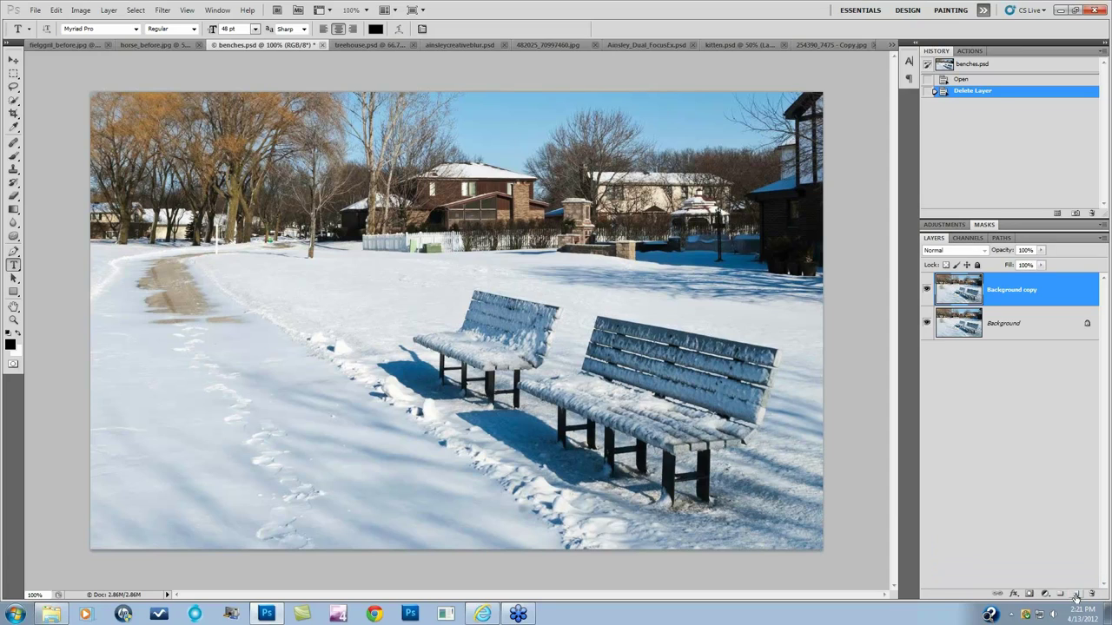
click(163, 10)
mouse_move(185, 268)
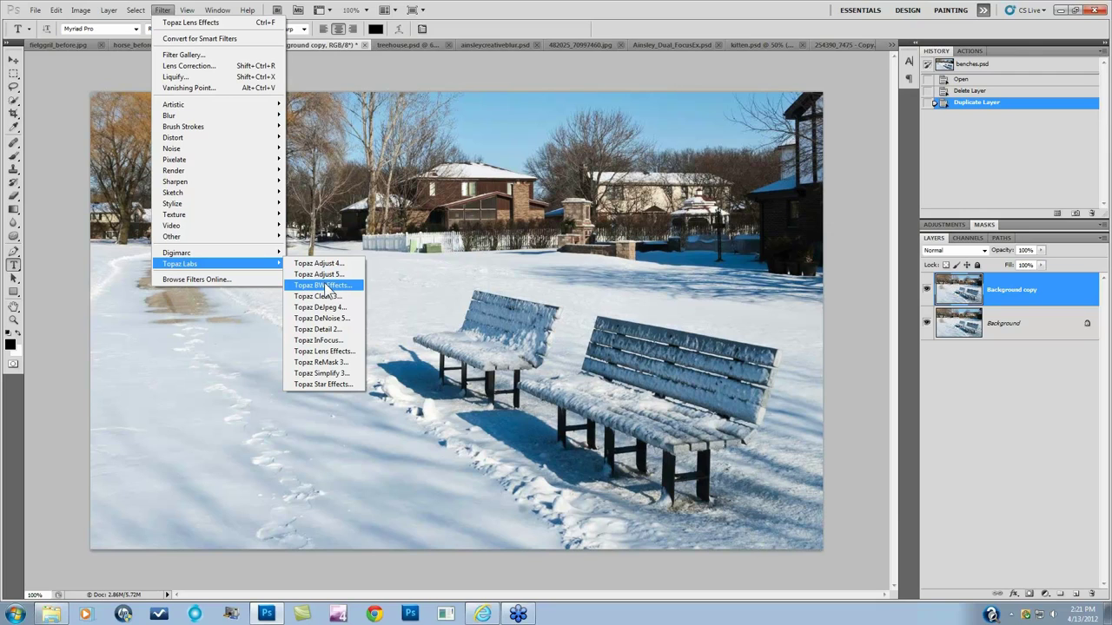
Step: Launch Topaz Lens Effects, apply Camera - Tilt & Shift, and compare it with the original
click(324, 352)
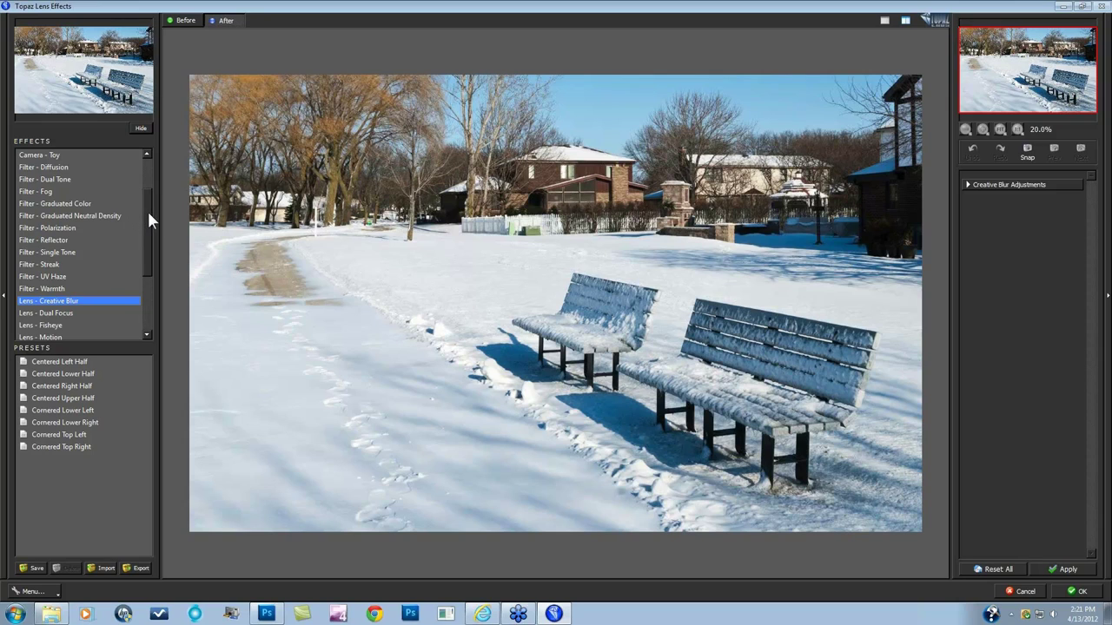
drag(147, 209, 150, 177)
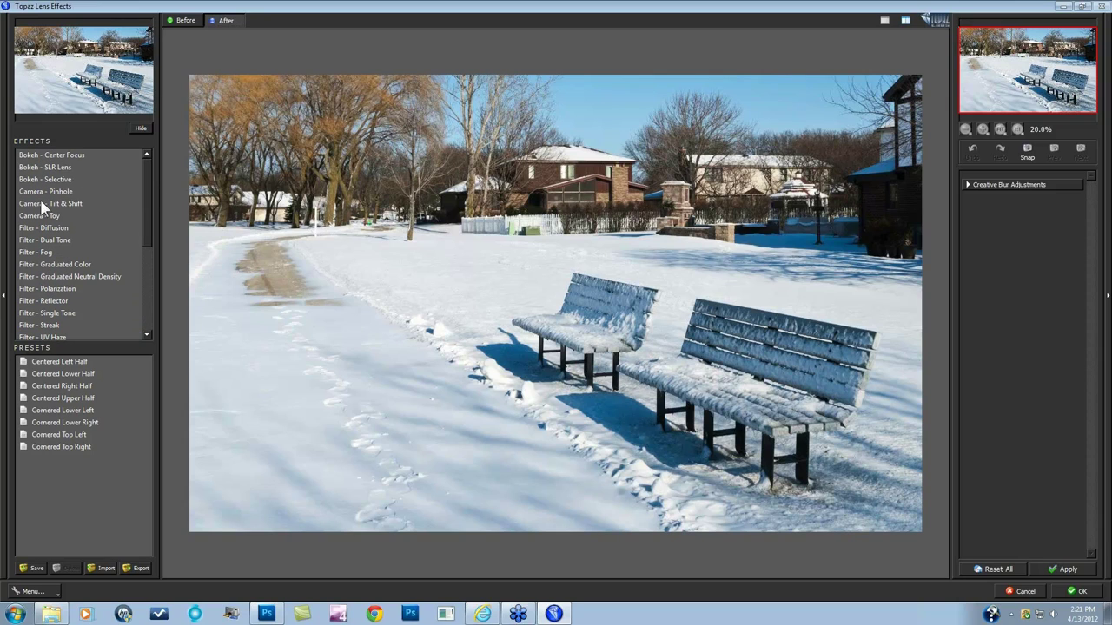
click(62, 201)
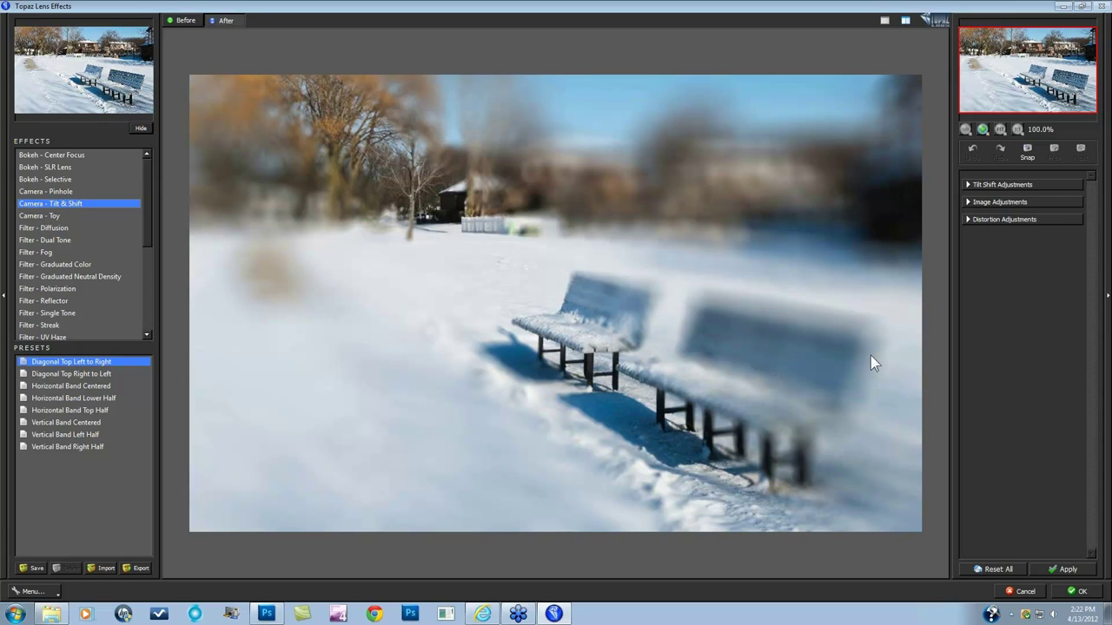
drag(870, 355, 342, 400)
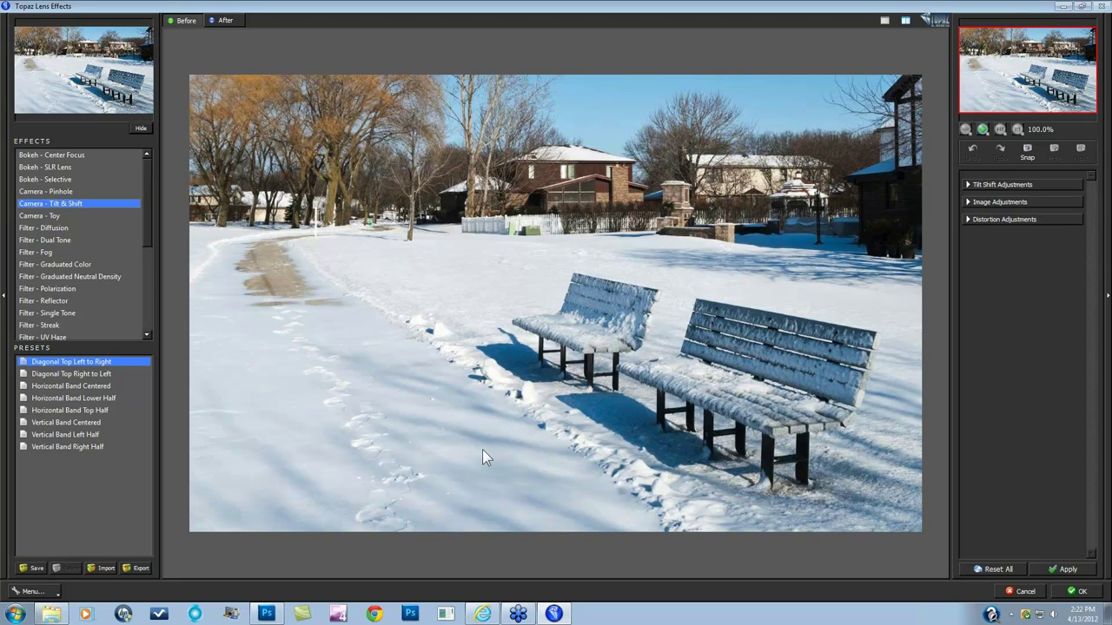
drag(483, 451, 709, 379)
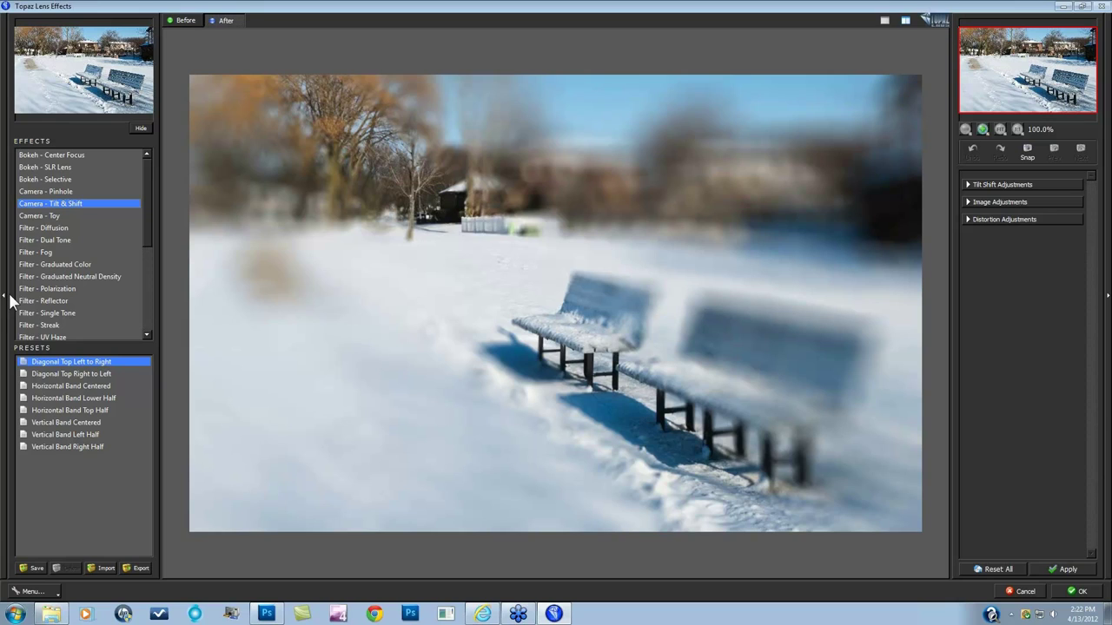
Step: Pick the Horizontal Band Lower Half preset and expand Tilt Shift Adjustments
click(79, 399)
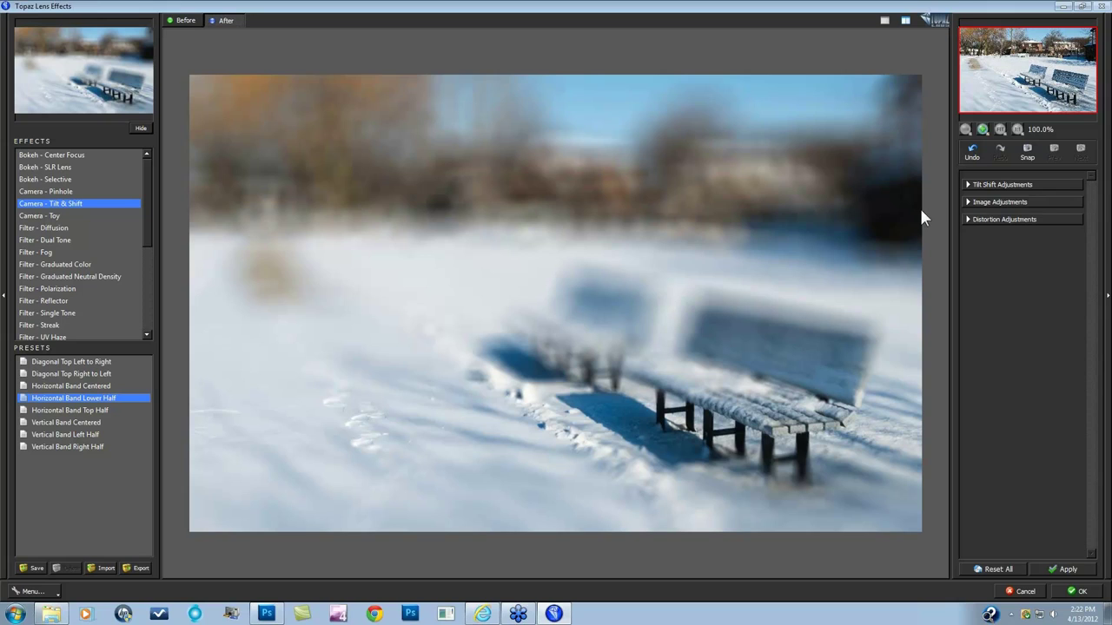
click(970, 185)
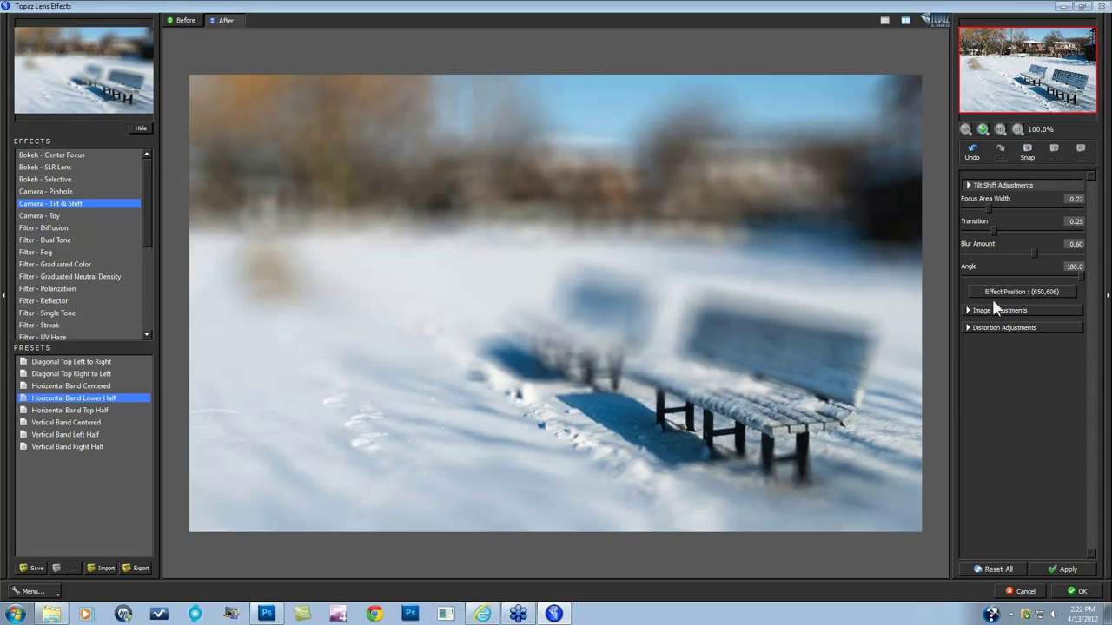
Step: Place the focus center on the larger bench, keeping the band angle at 180
click(1018, 294)
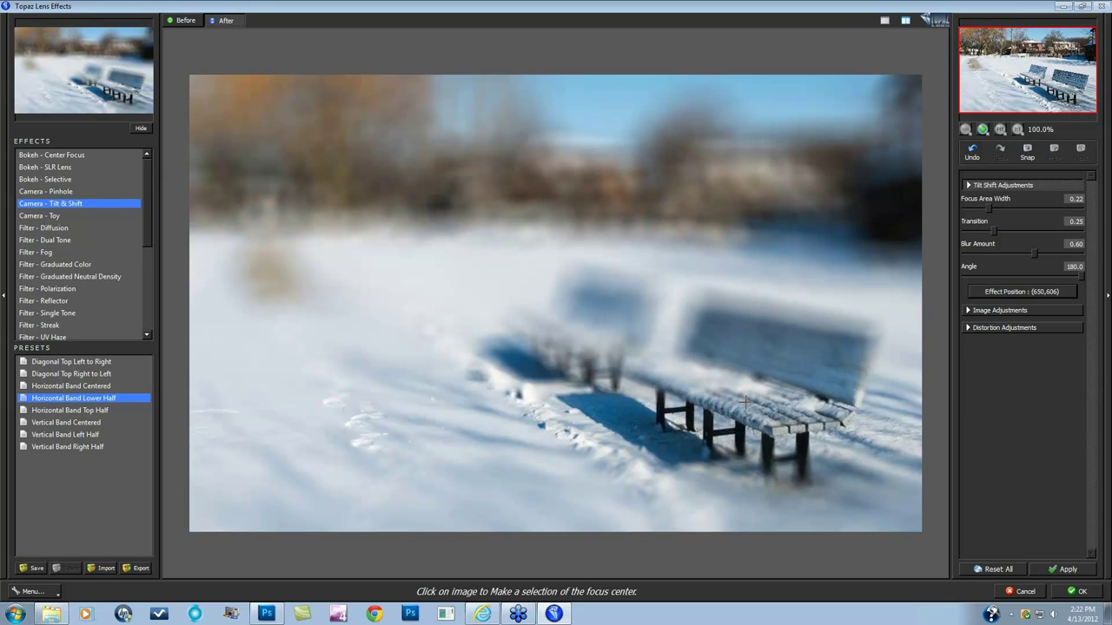
click(803, 438)
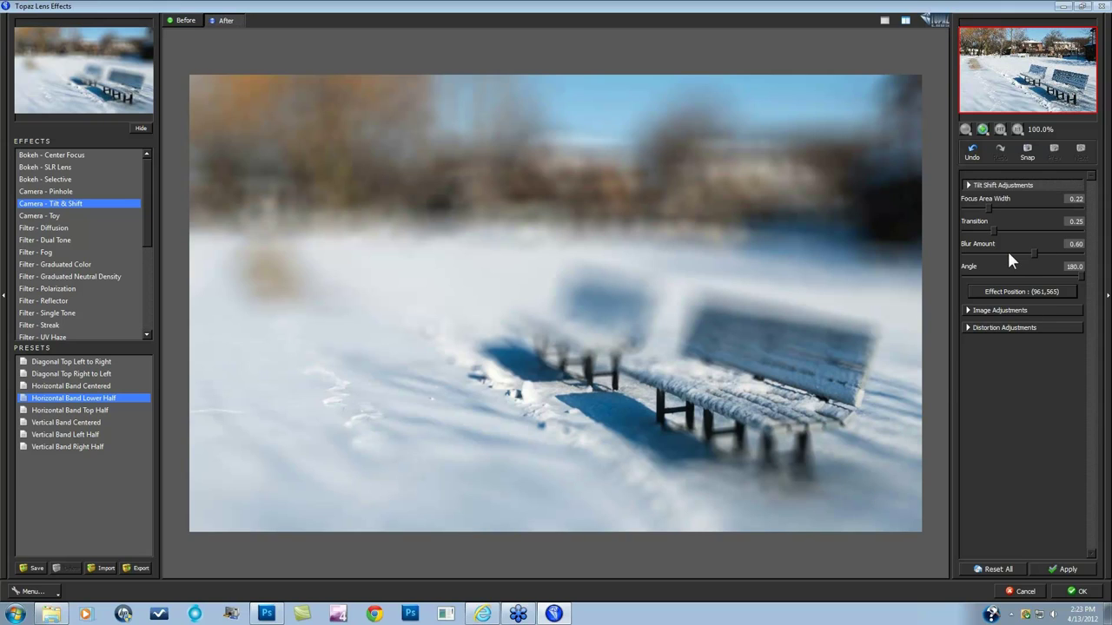
drag(1081, 276, 1023, 278)
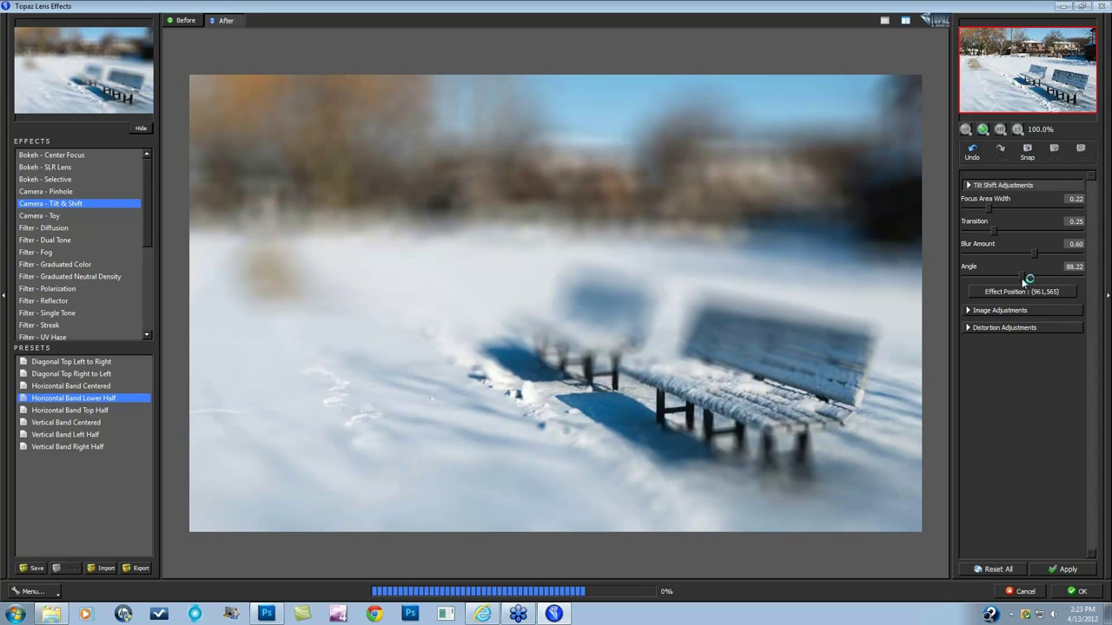
drag(1023, 279, 1081, 277)
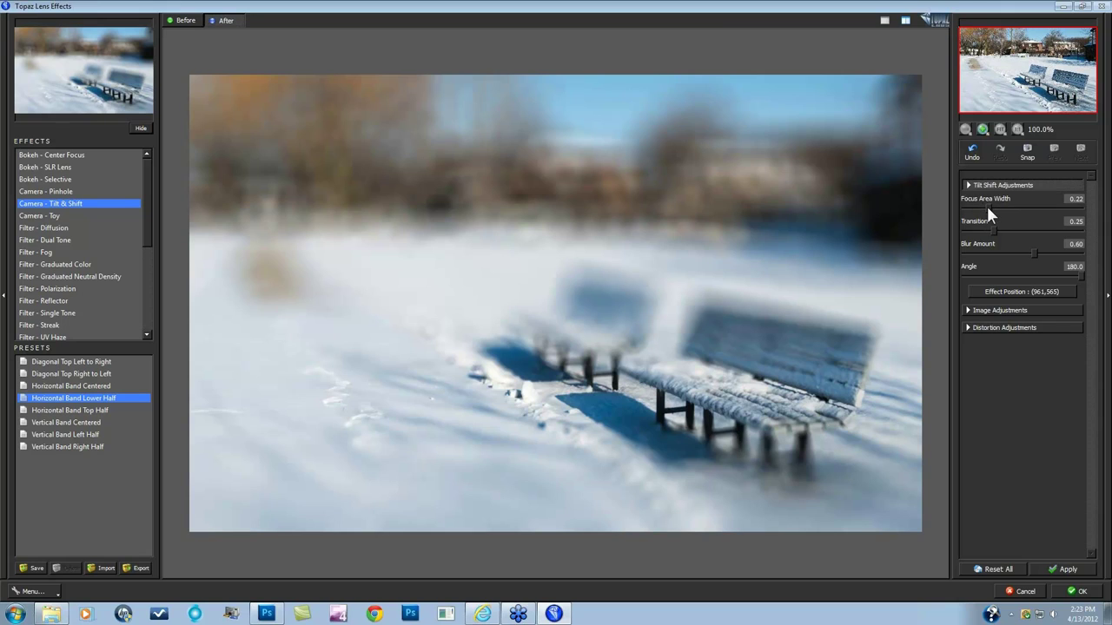
Step: Set Focus Area Width 0.41, Transition 0.39 and Blur Amount 0.23
drag(988, 209, 1012, 210)
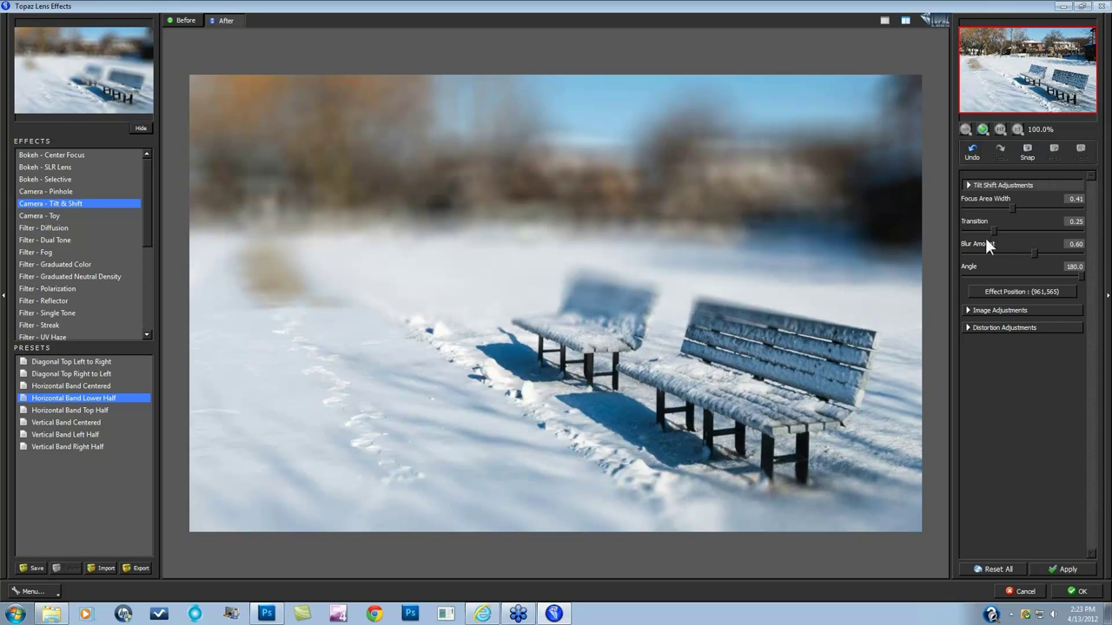
drag(992, 230, 1000, 231)
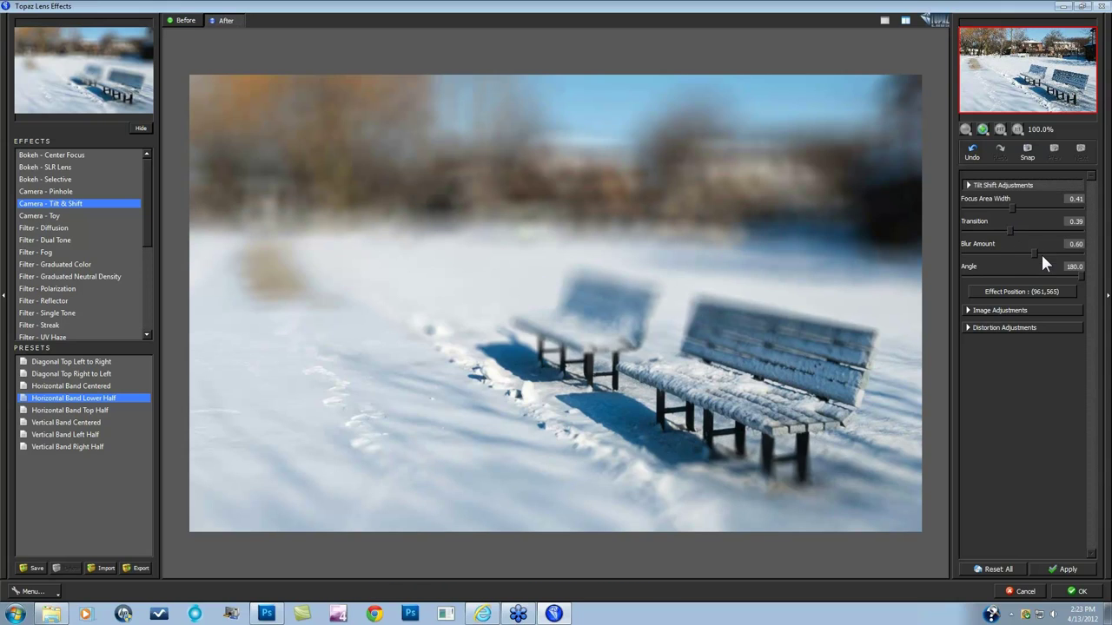
drag(1027, 254, 998, 258)
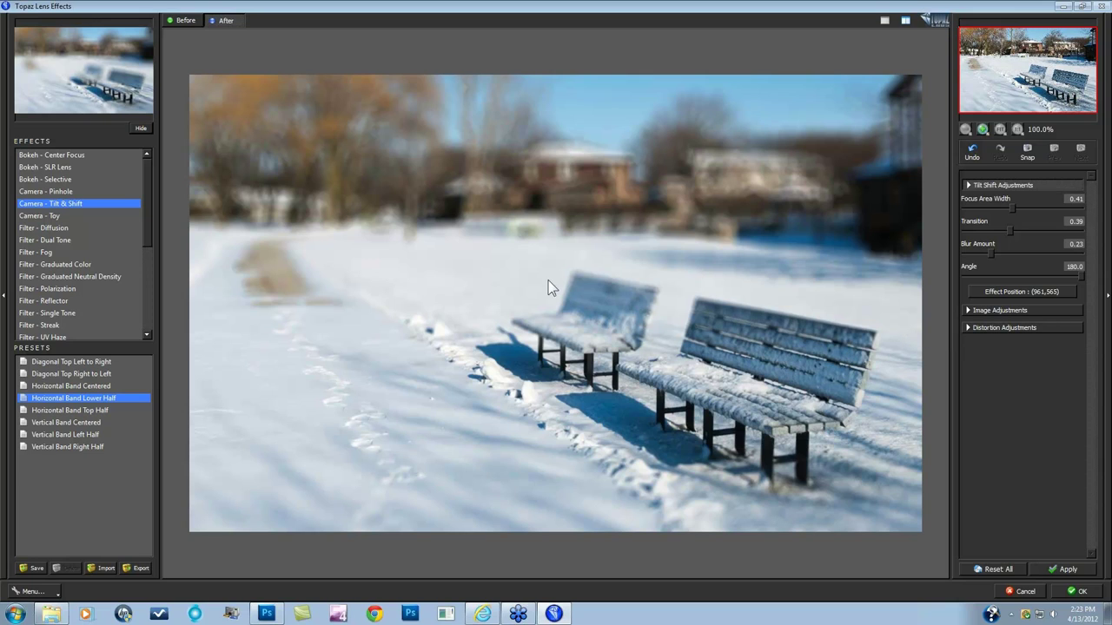
Step: Compare the benches before and after the blur, then expand Image Adjustments
click(773, 260)
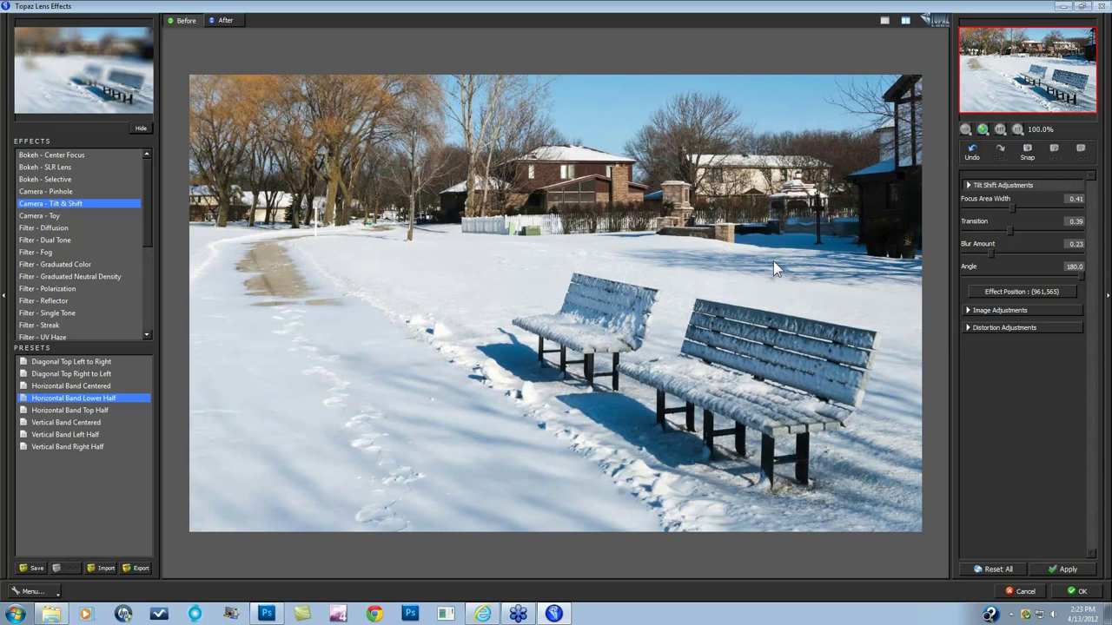
click(773, 268)
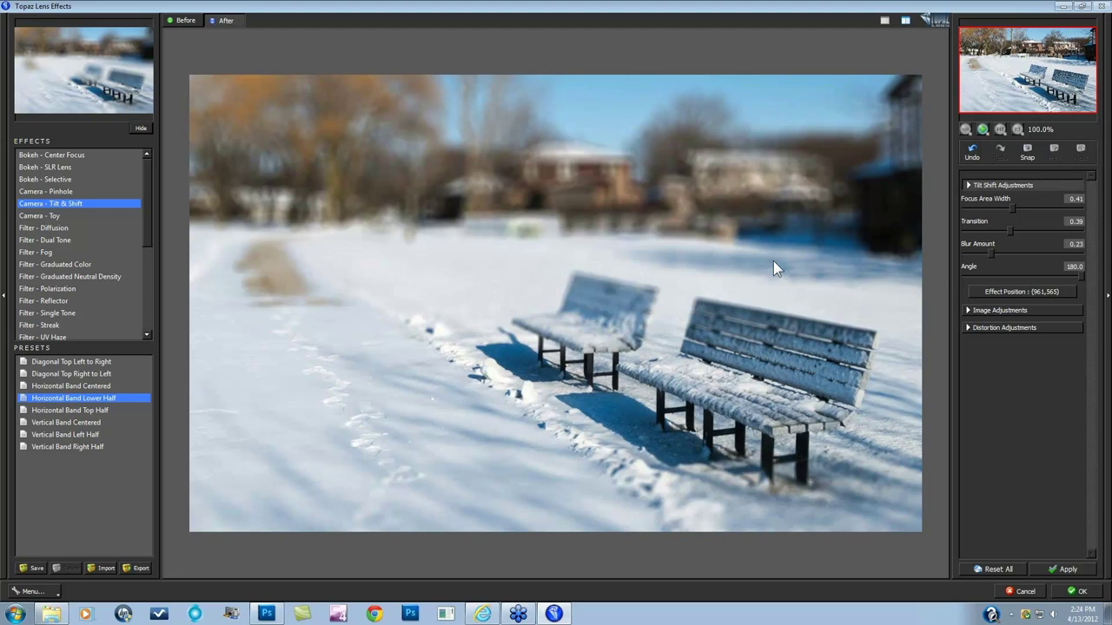
click(970, 313)
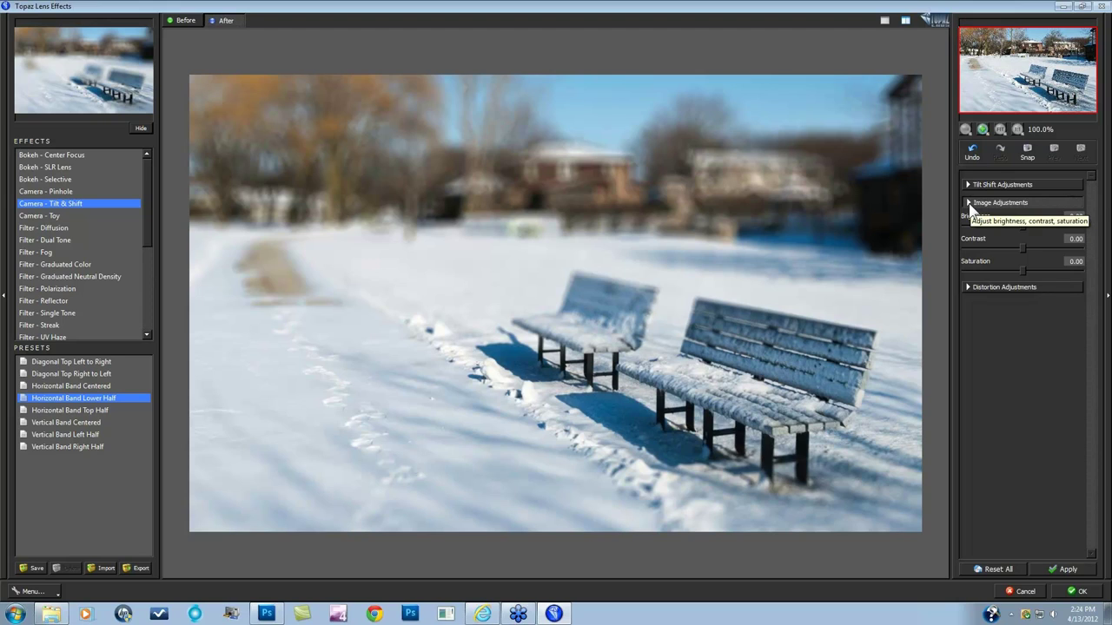
Step: Raise Saturation to 0.09 and Brightness to 0.06, then expand Distortion Adjustments
click(1021, 272)
click(1028, 274)
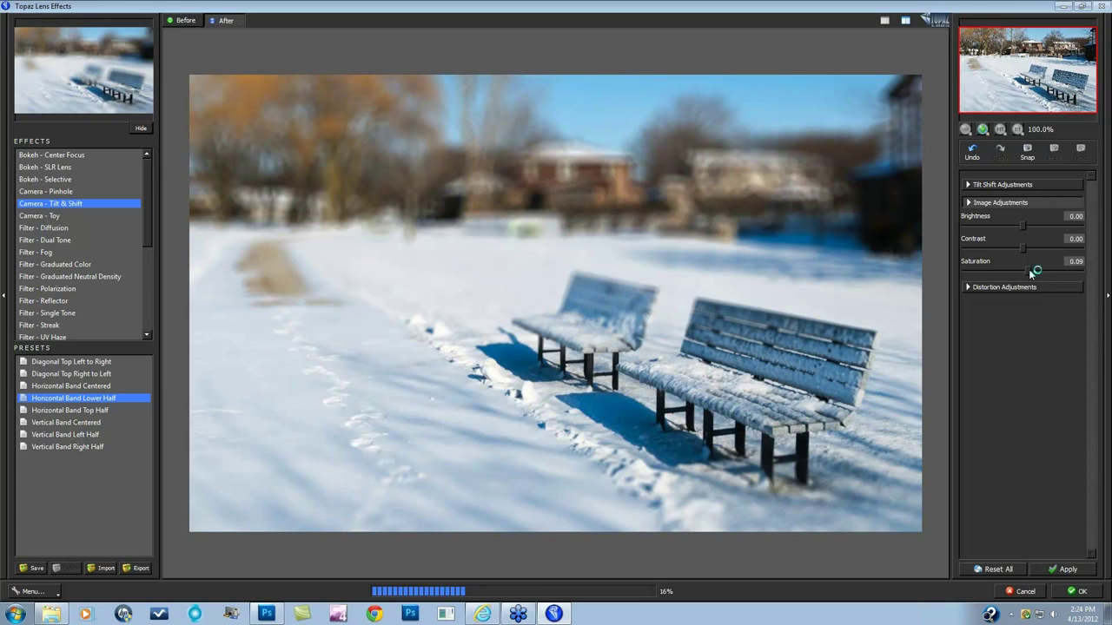
click(1030, 225)
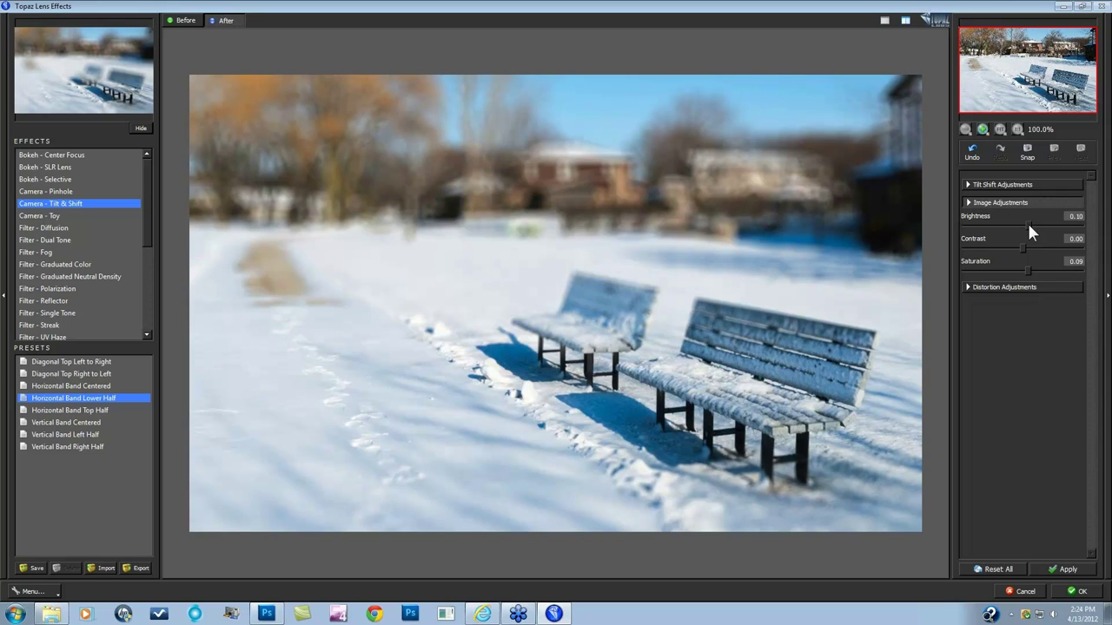
click(1025, 224)
click(966, 287)
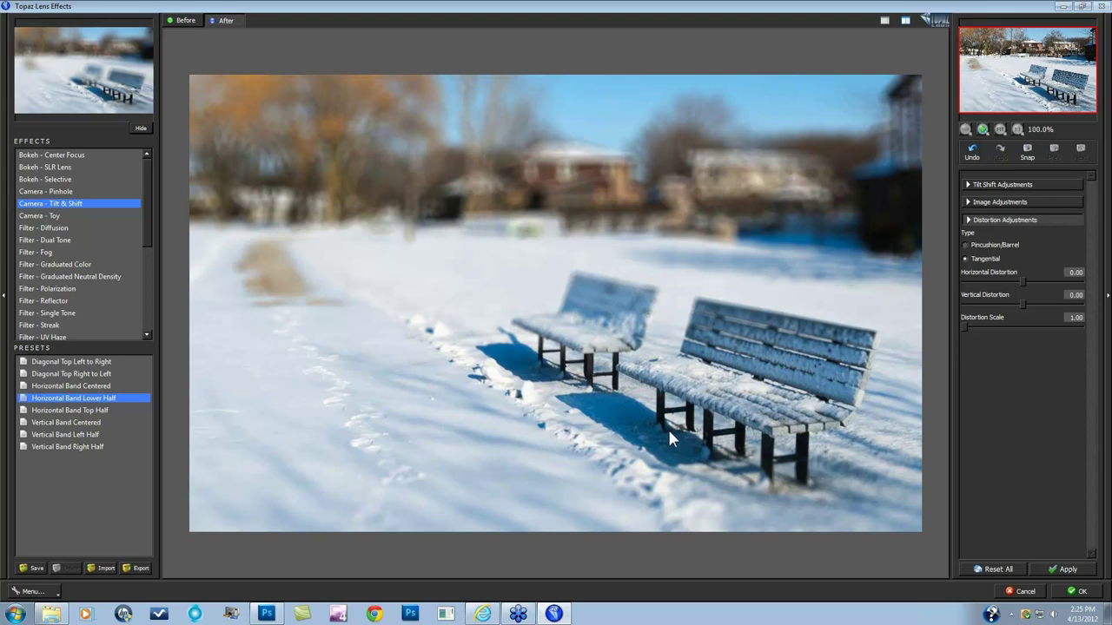
Step: Collapse Distortion Adjustments, review the tilt-shift settings, and apply the effect with OK
click(970, 219)
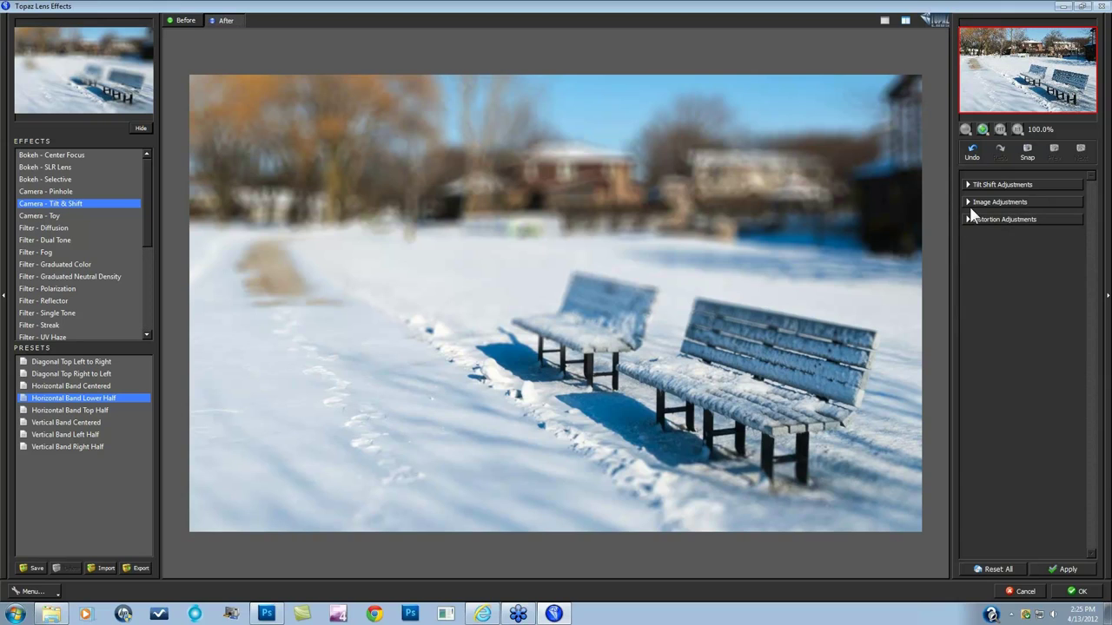
click(995, 186)
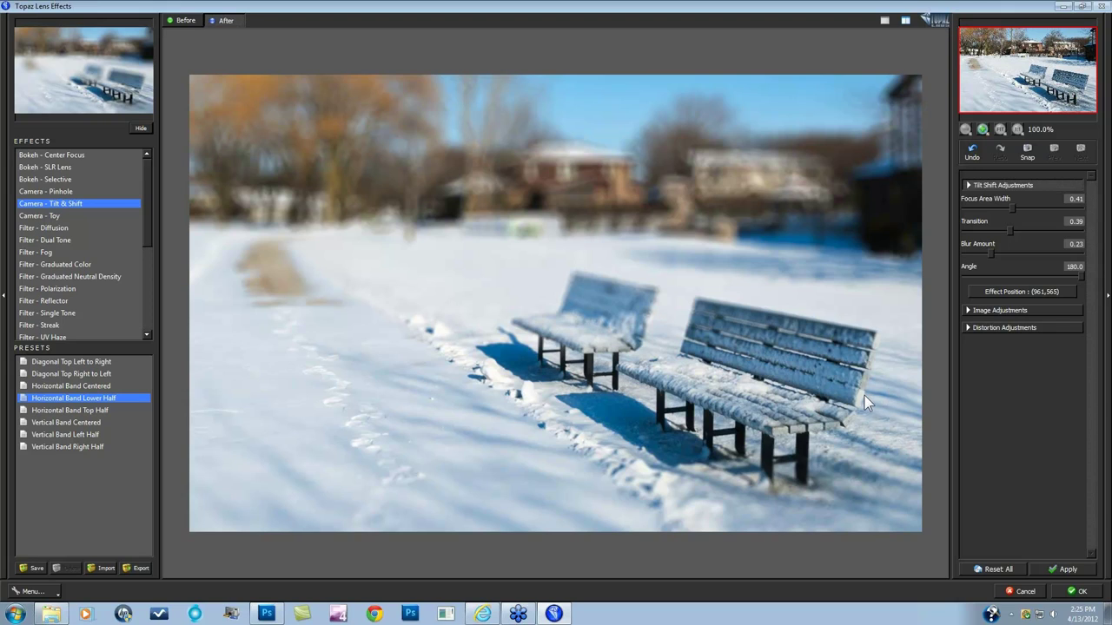
click(1077, 593)
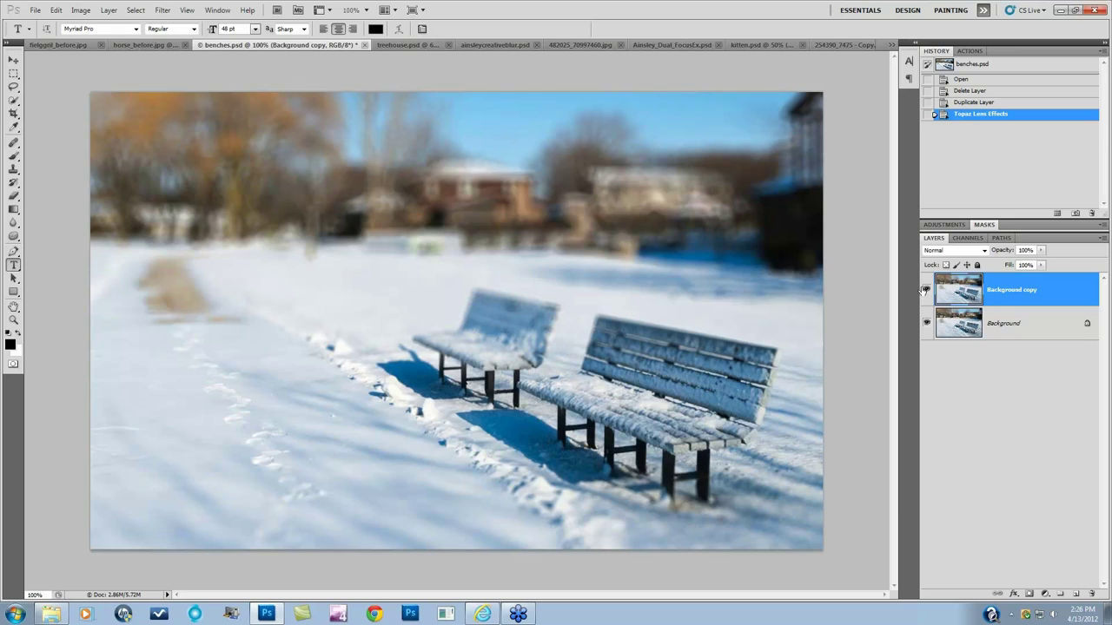
Step: Check the benches blur against the original, then switch to Ainsley_Dual_FocusEx.psd
click(926, 290)
click(926, 290)
click(401, 46)
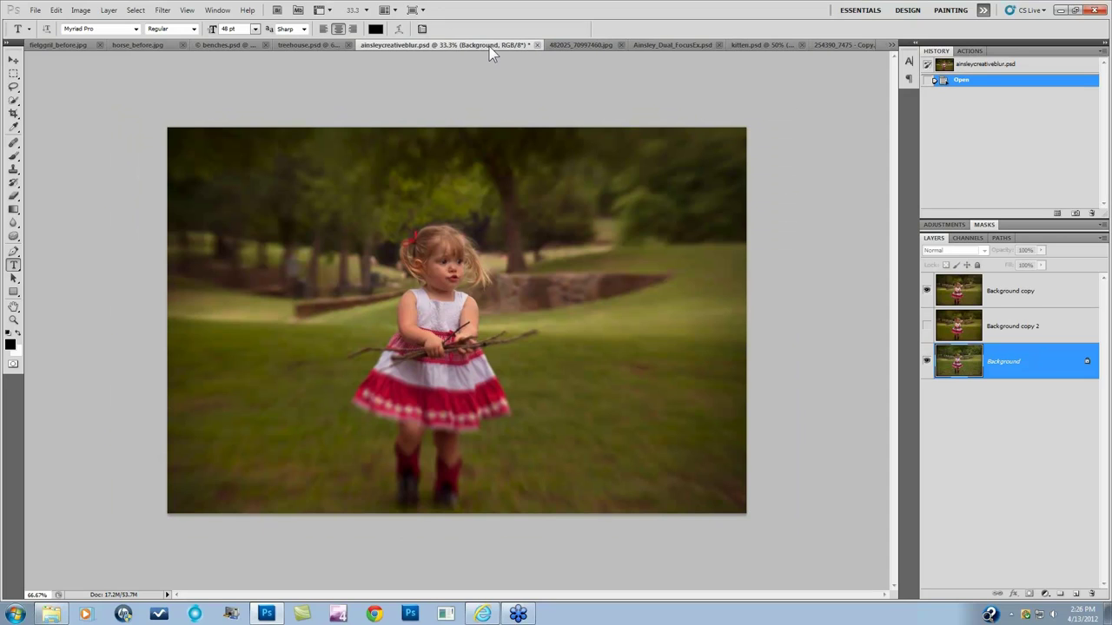
click(499, 45)
click(565, 45)
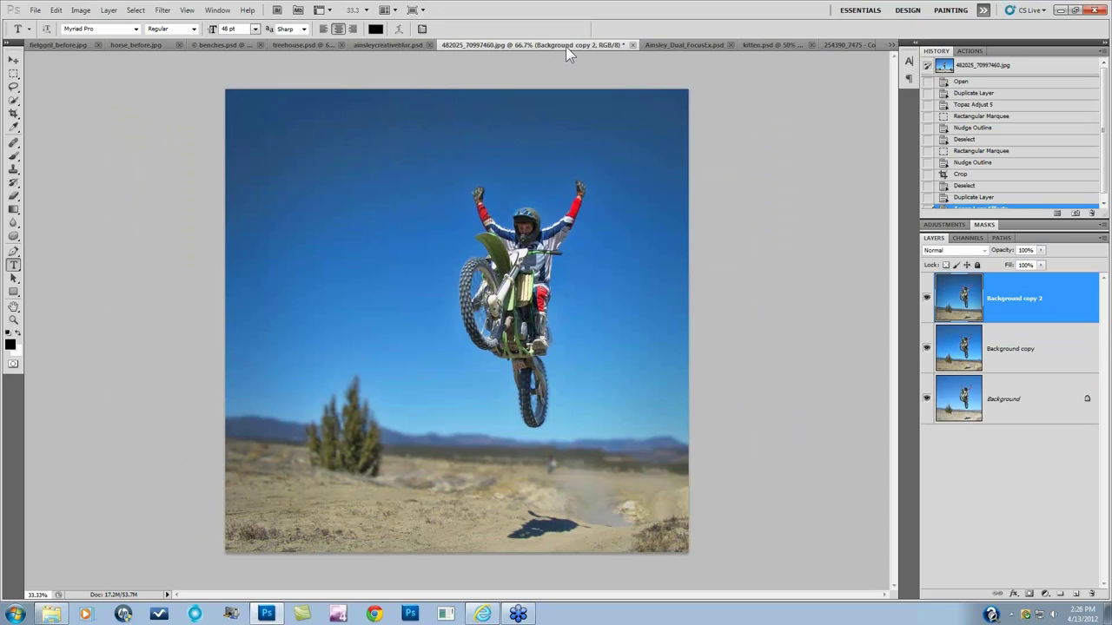
click(681, 45)
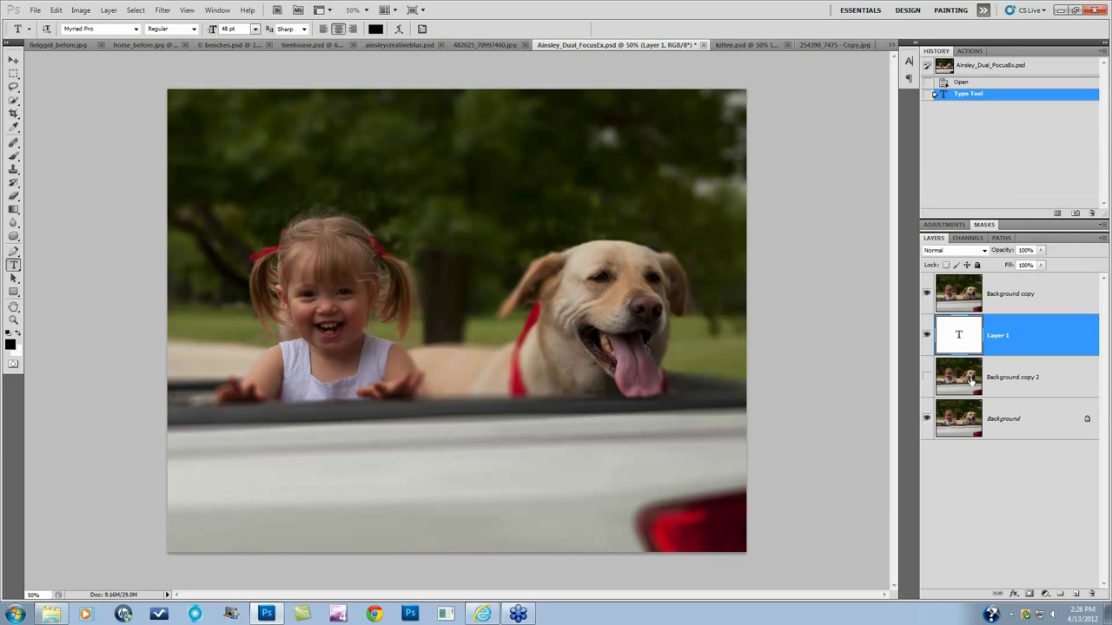
Step: Select and delete the three extra copy layers in Ainsley_Dual_FocusEx.psd
click(1003, 386)
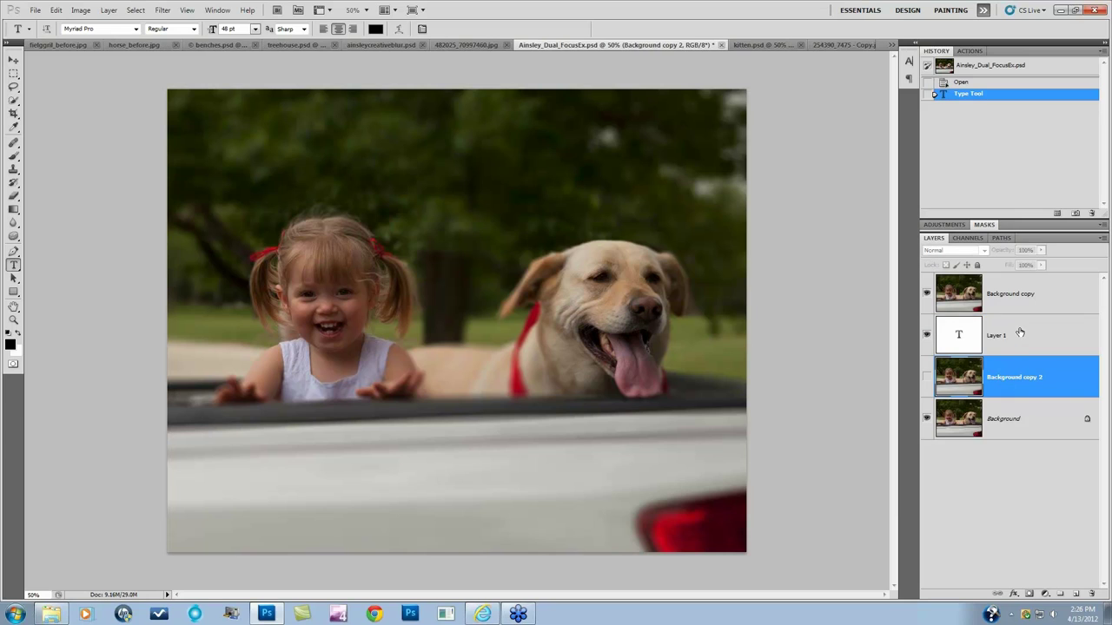
key(alt+ctrl+a)
drag(1062, 388, 1092, 595)
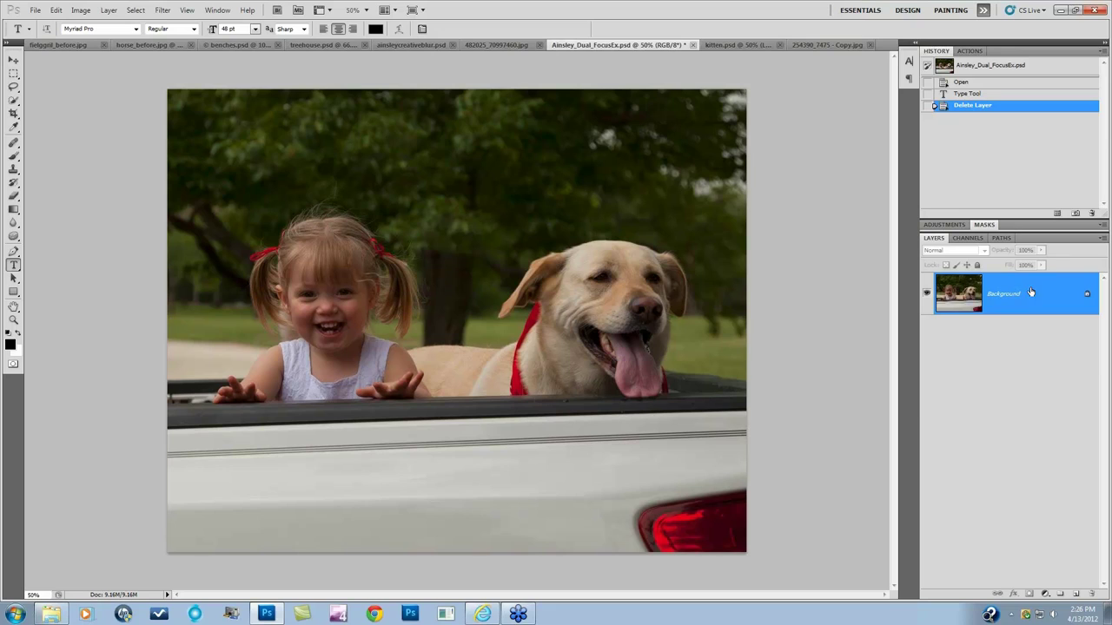
drag(1031, 292, 1075, 594)
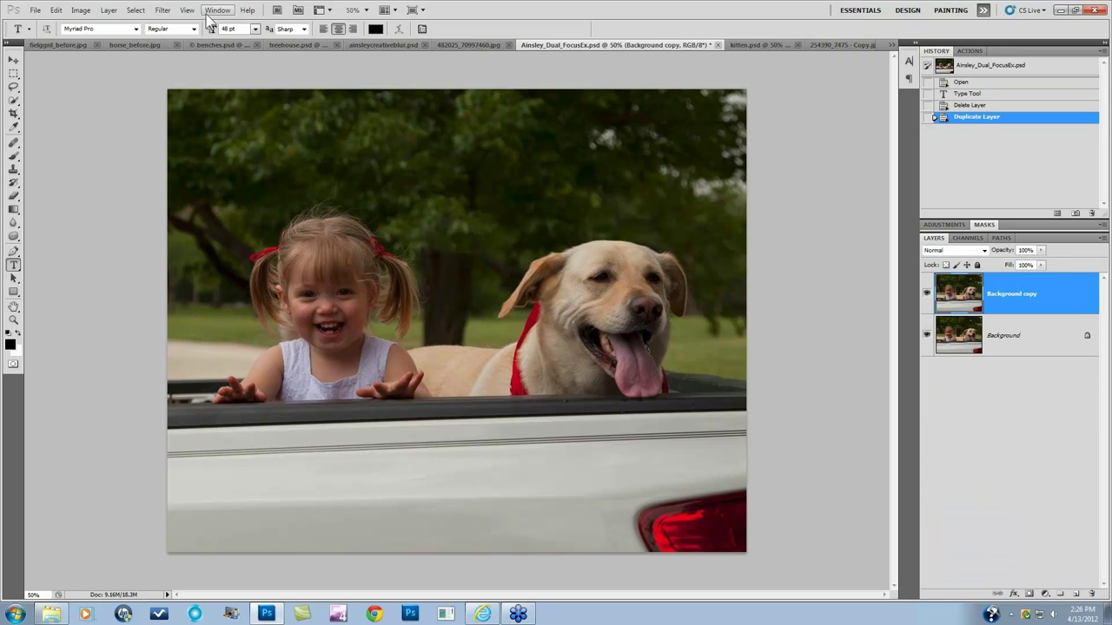
Step: Run Filter > Topaz Labs > Topaz Lens Effects on the girl-and-dog copy layer
click(162, 11)
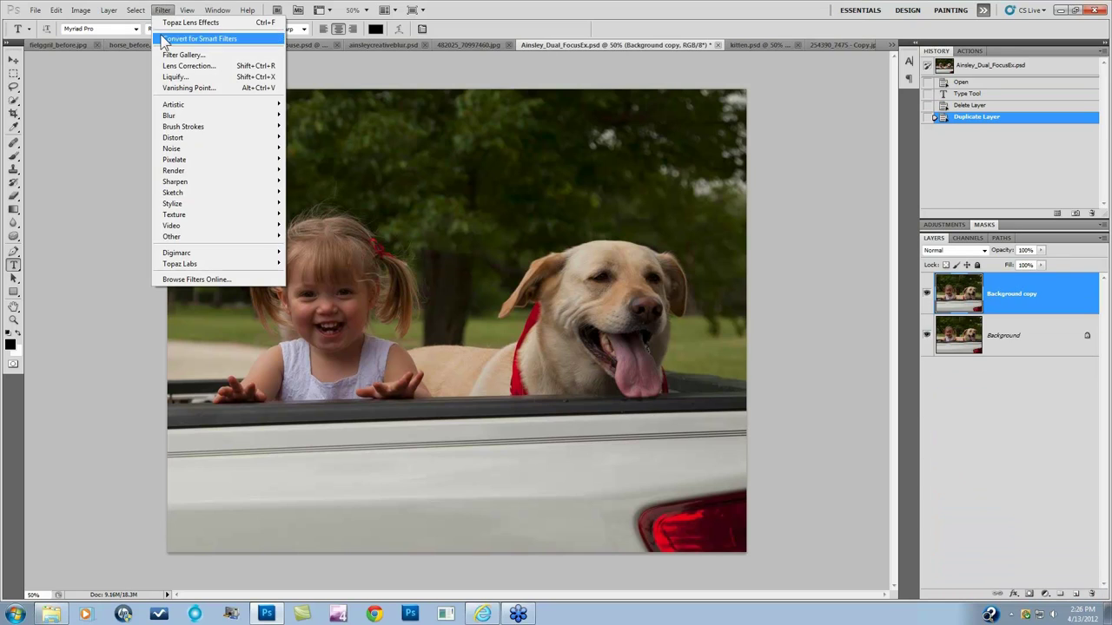
mouse_move(219, 265)
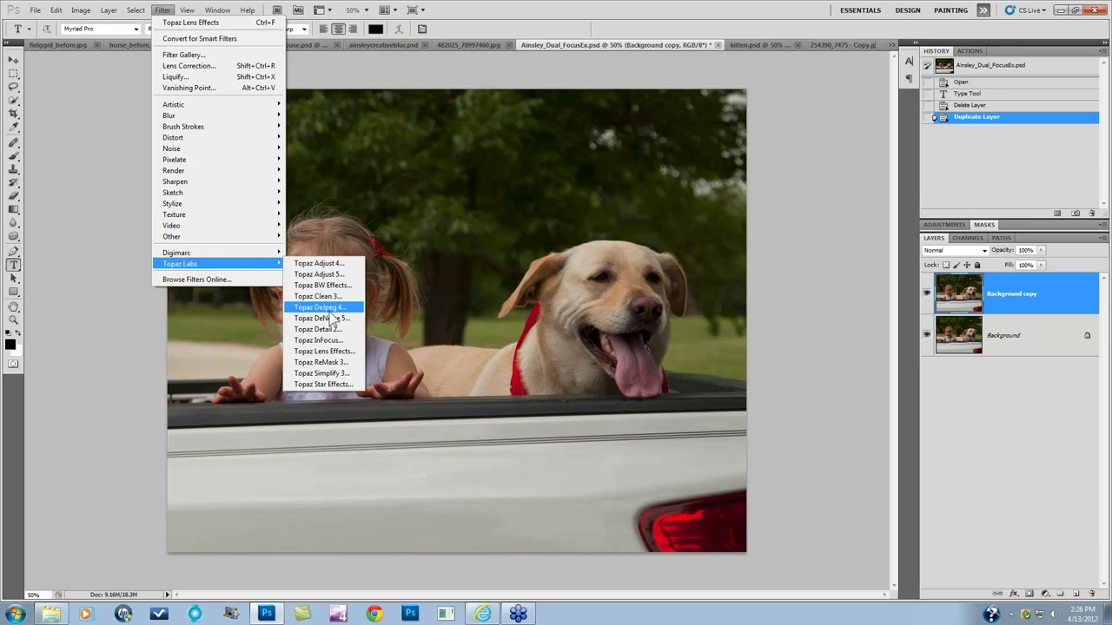
click(335, 352)
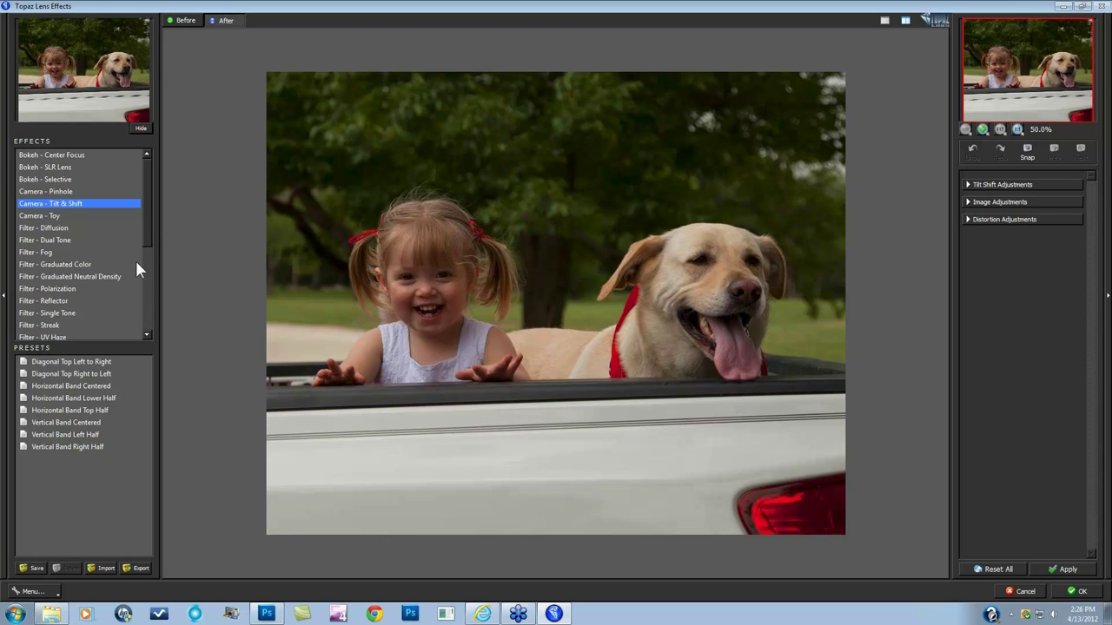
Step: Select Lens - Dual Focus from the Effects list and expand Dual Focus Adjustments
drag(146, 229, 146, 275)
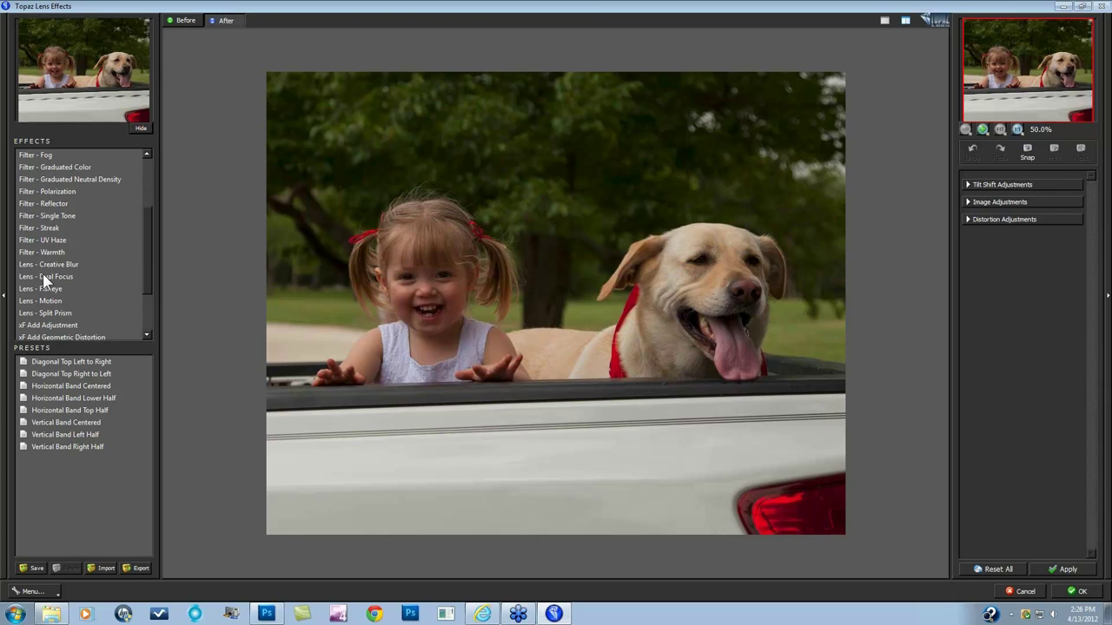
click(46, 277)
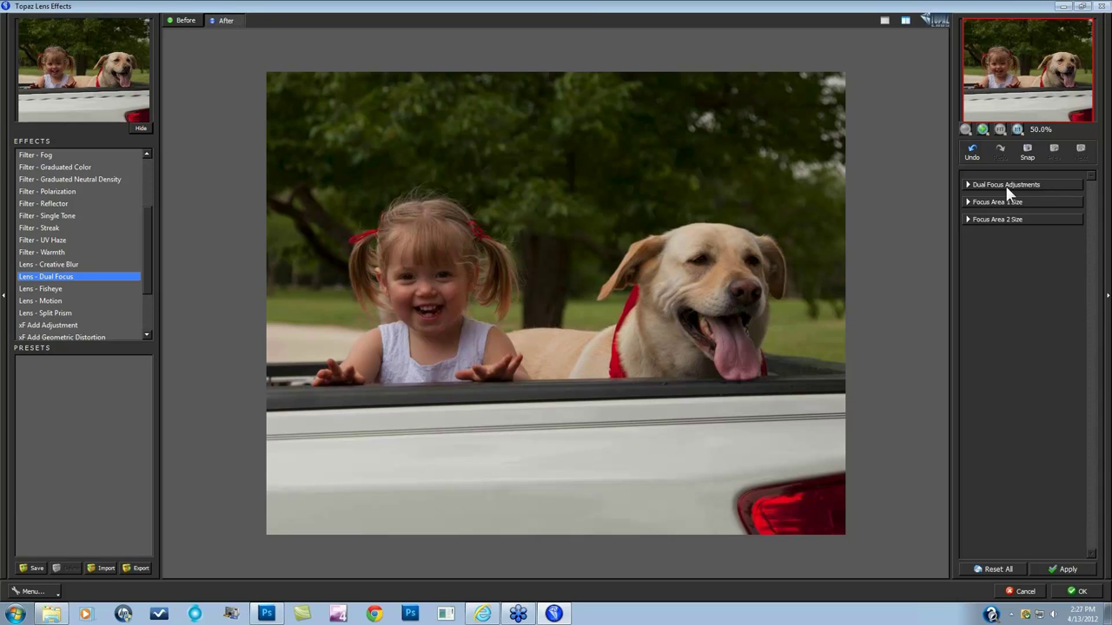
click(971, 187)
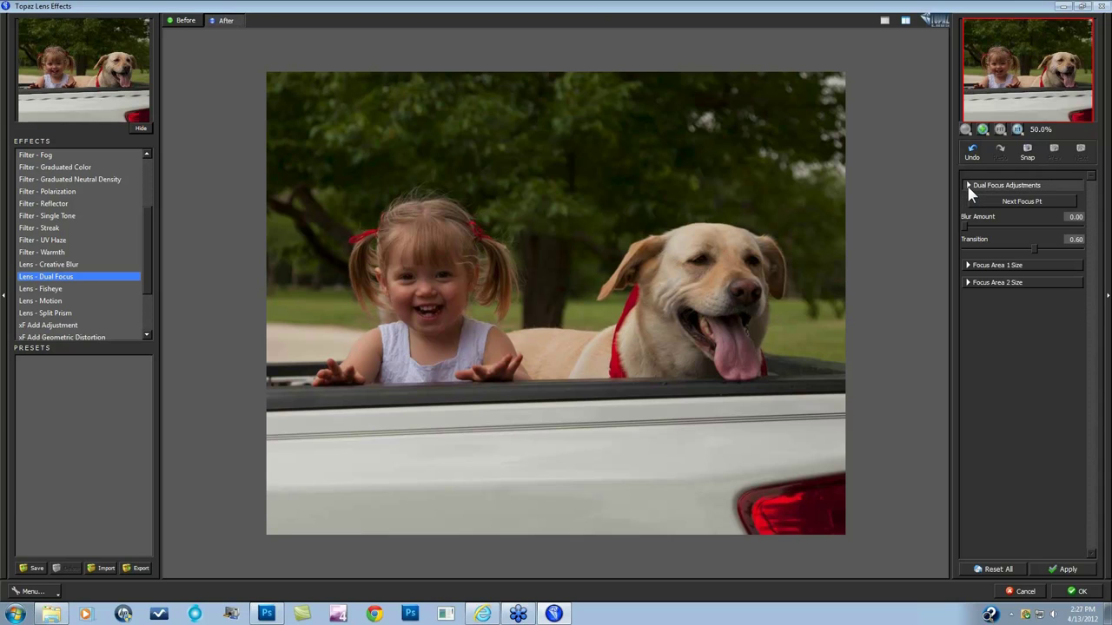
Step: Place Dual Focus points on the girl's face and the dog's face, and raise Blur Amount to 0.48
click(1021, 203)
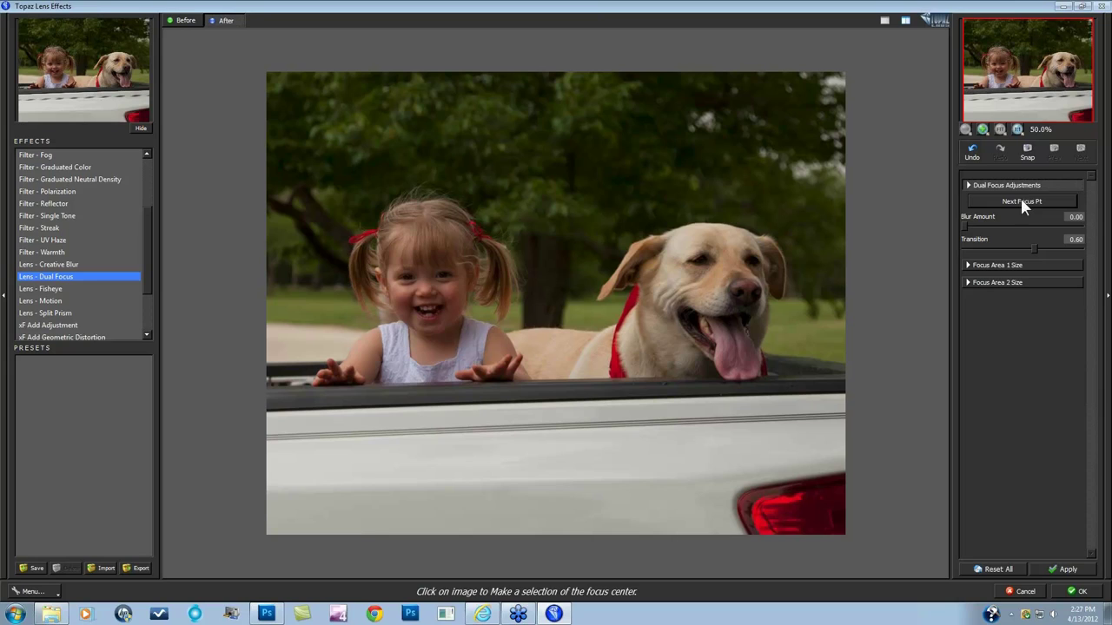
click(424, 272)
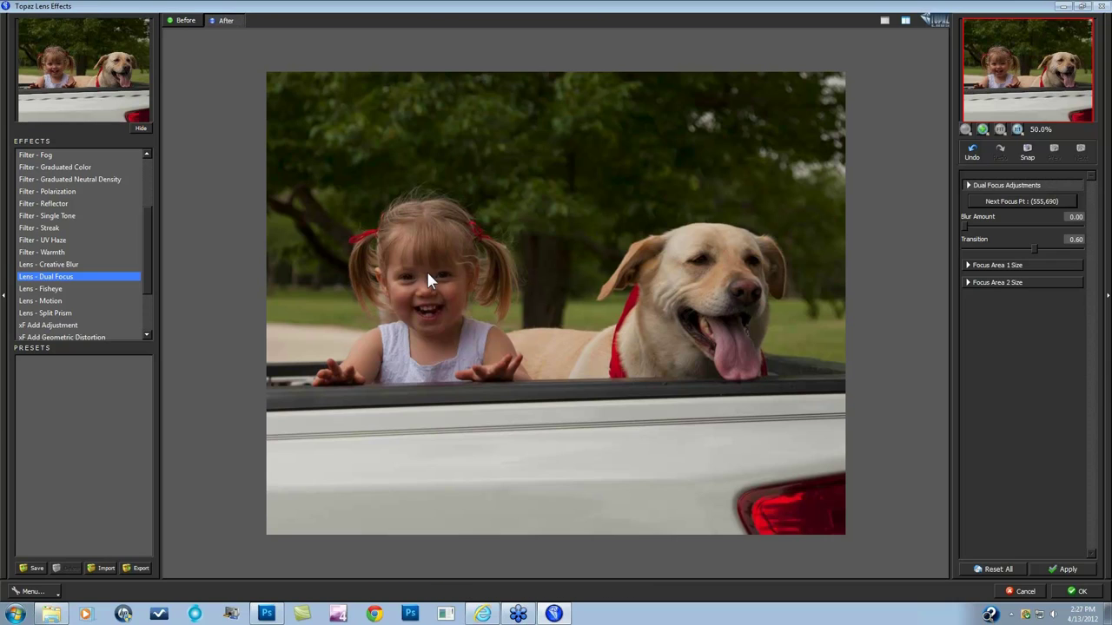
click(1023, 202)
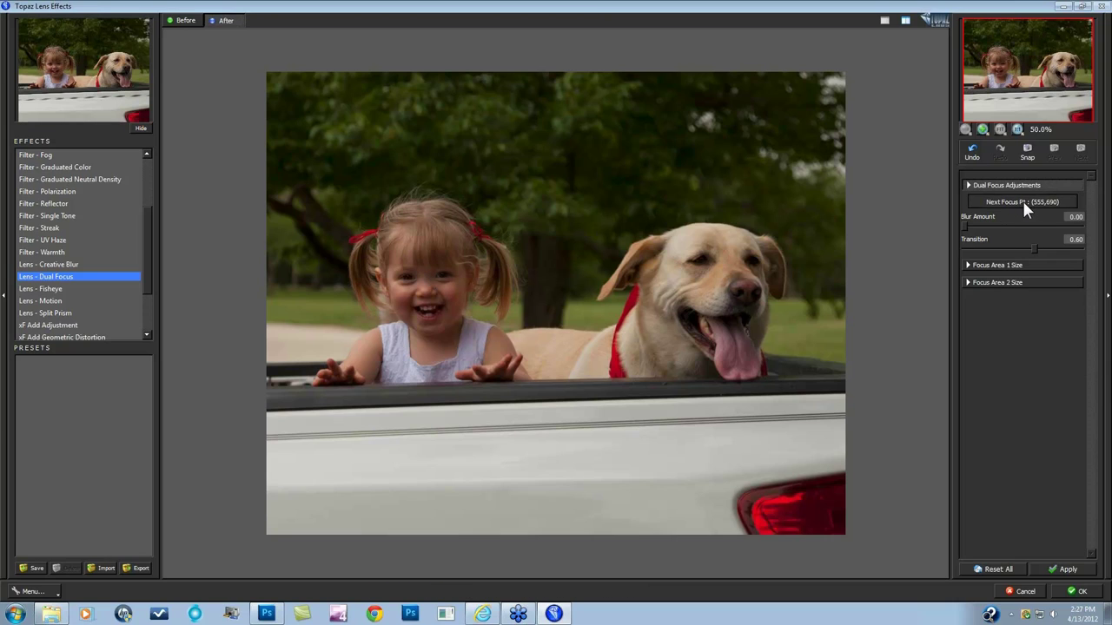
click(717, 289)
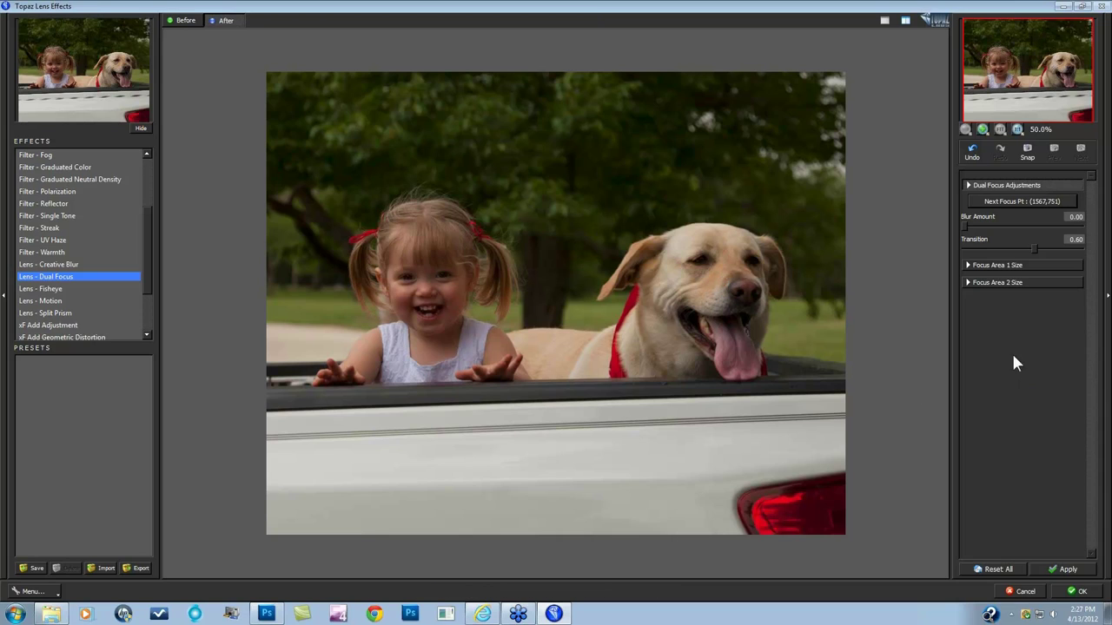
drag(966, 224, 1022, 226)
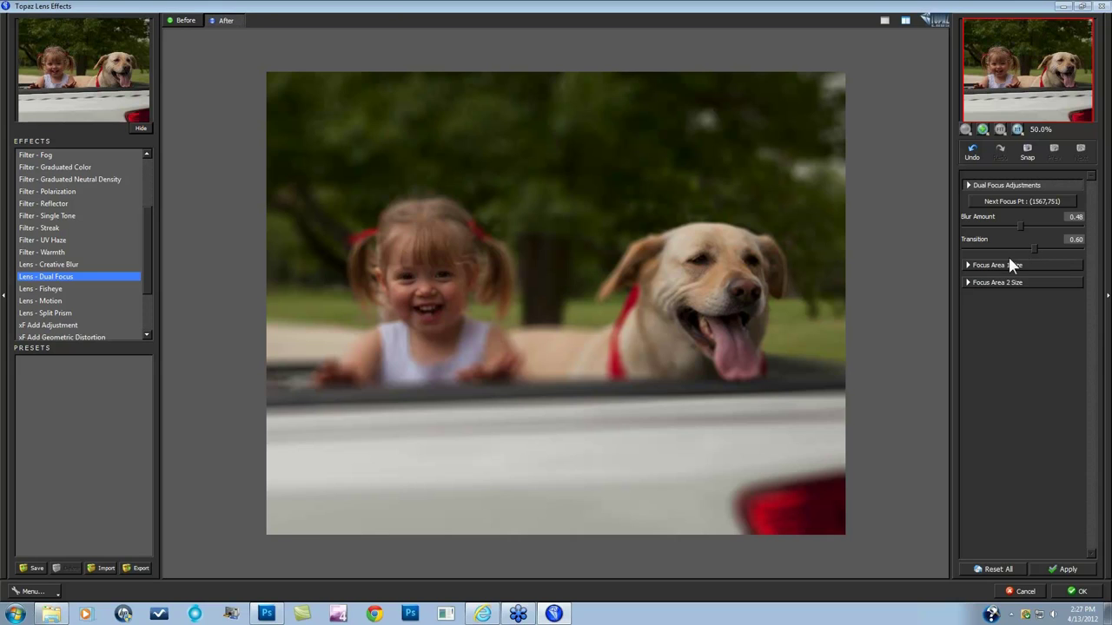
Step: Resize the focus areas: first to 0.44 wide and 0.55 tall, and enlarge the second
click(971, 267)
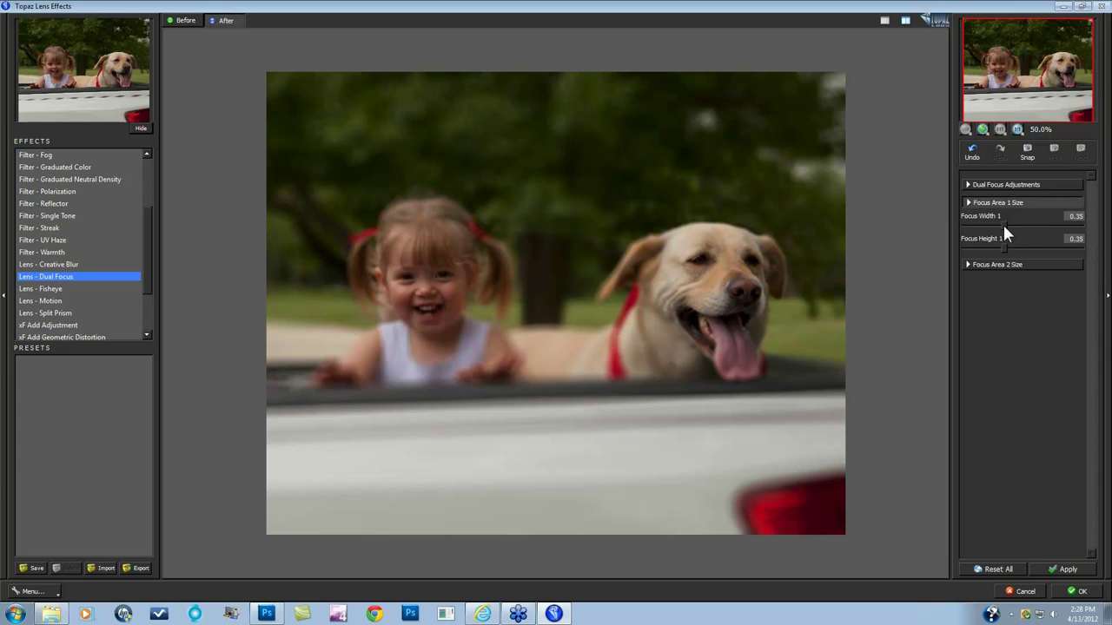
drag(1004, 224, 1022, 252)
click(1018, 248)
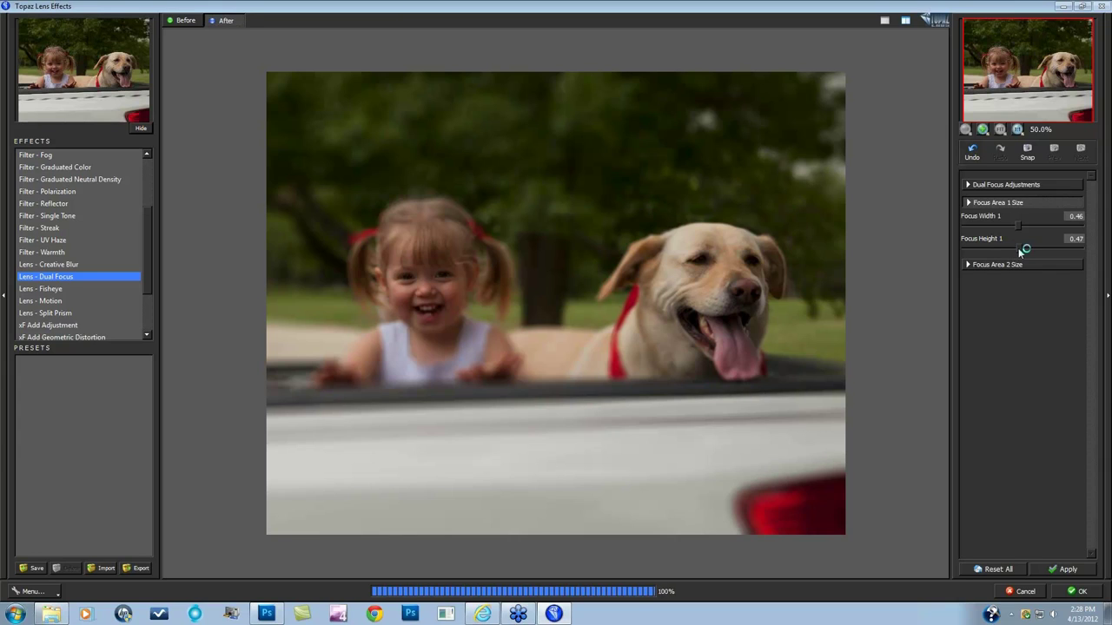
click(971, 264)
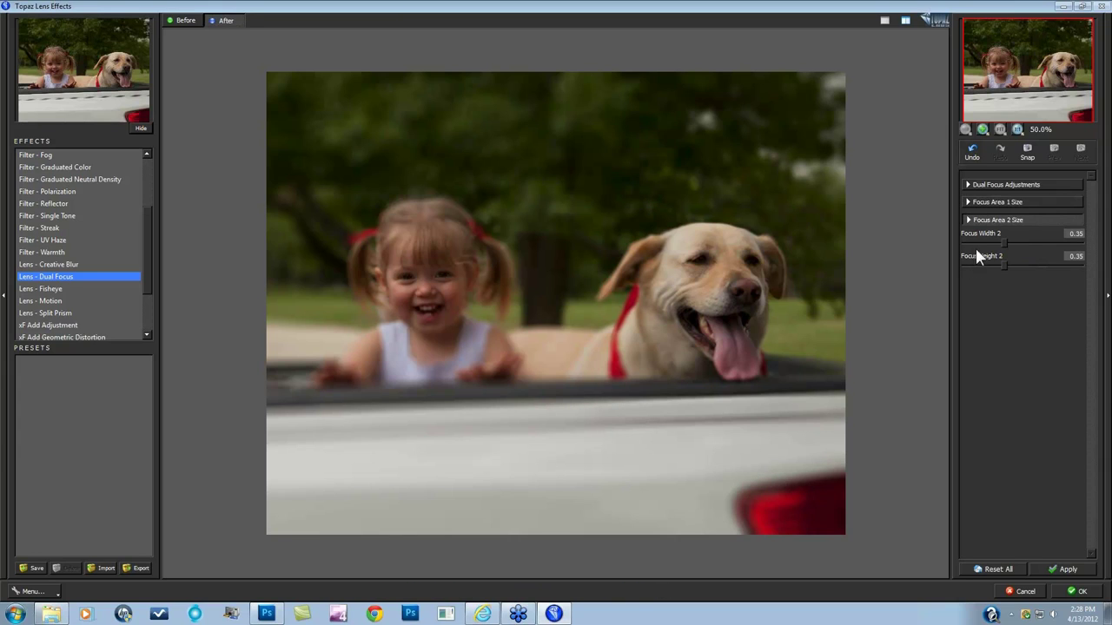
drag(1017, 243, 1014, 266)
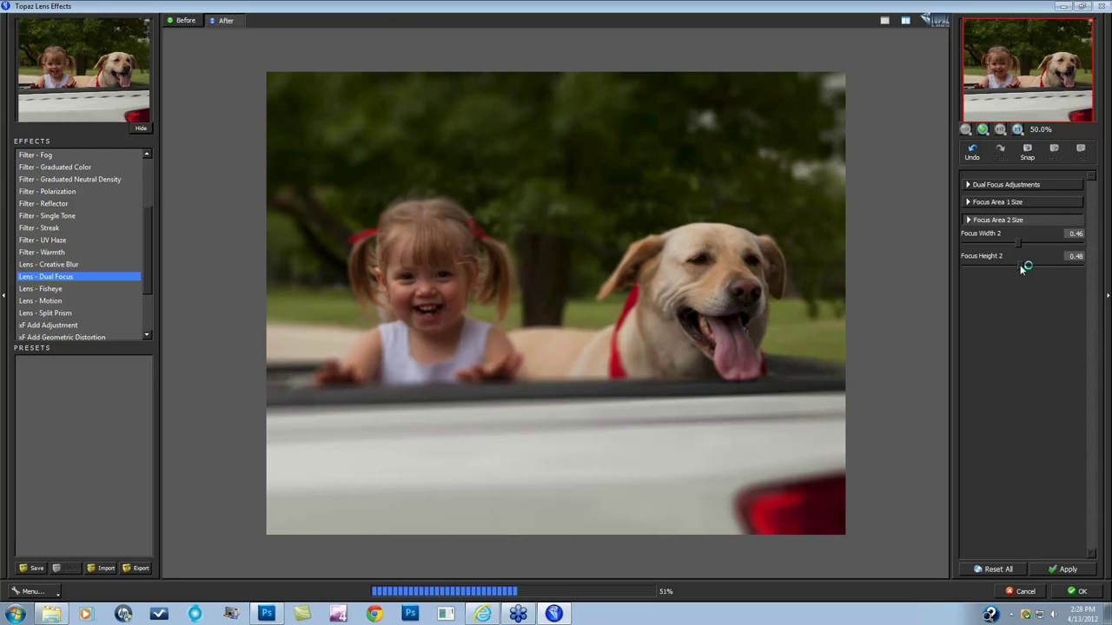
click(1025, 202)
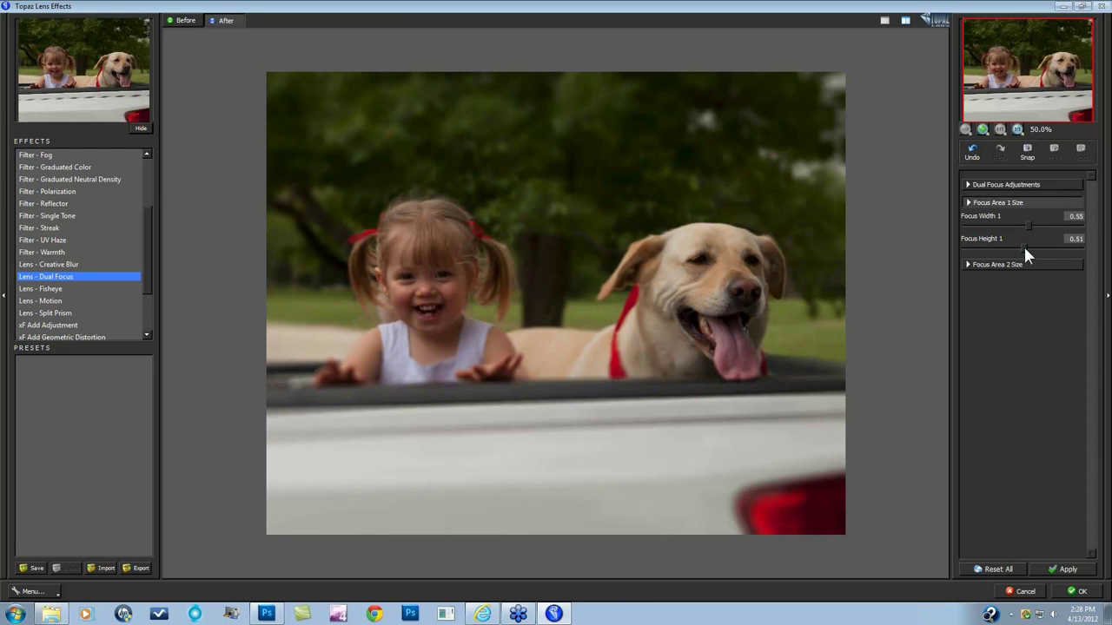
drag(1026, 246, 1030, 249)
Step: Compare the before and after views, then apply the Dual Focus blur with OK
click(653, 374)
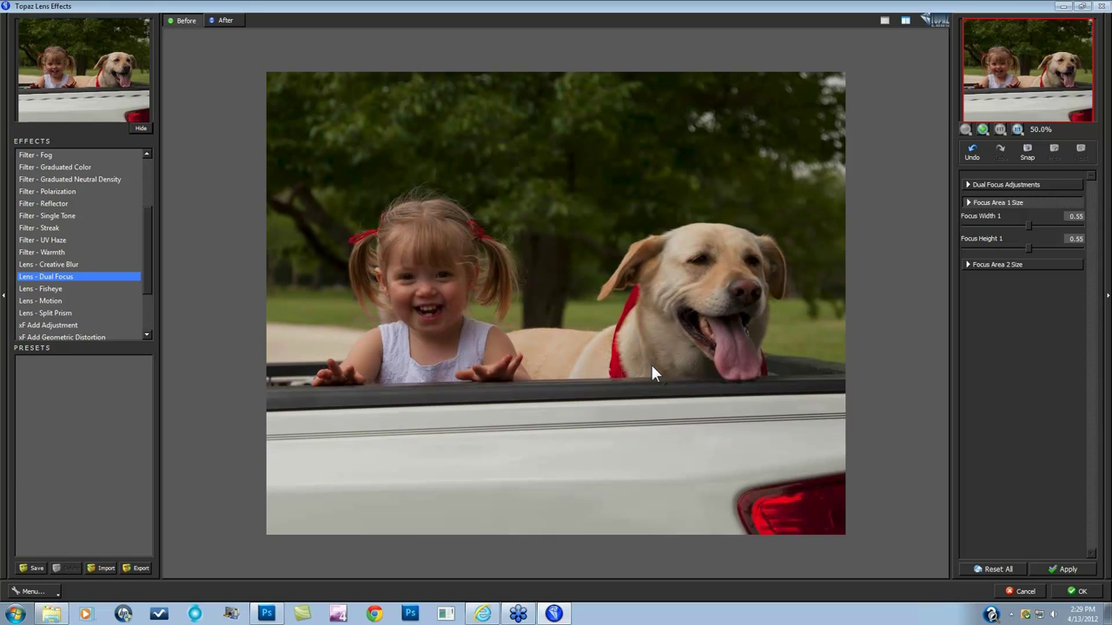
click(653, 369)
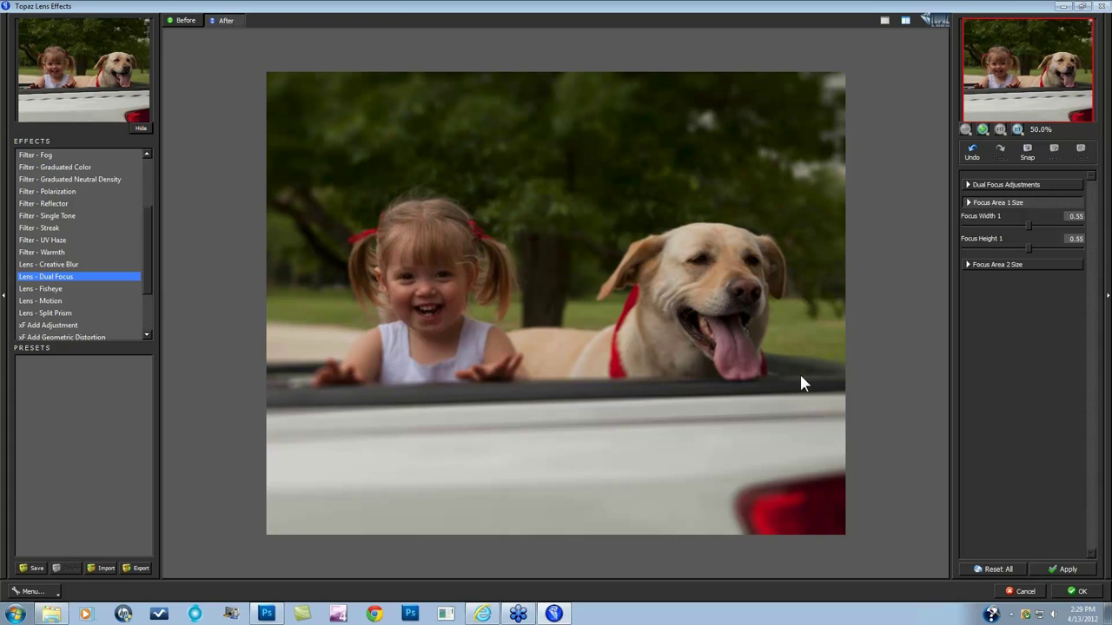
click(1077, 591)
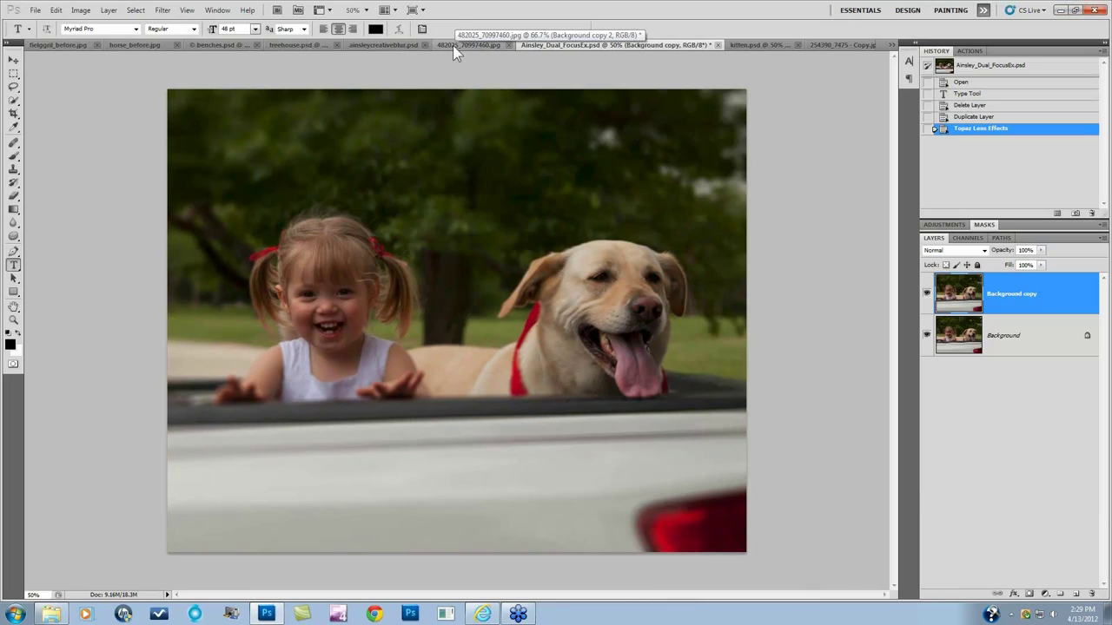
Step: Switch to the 482025_70997460.jpg motocross document
click(453, 45)
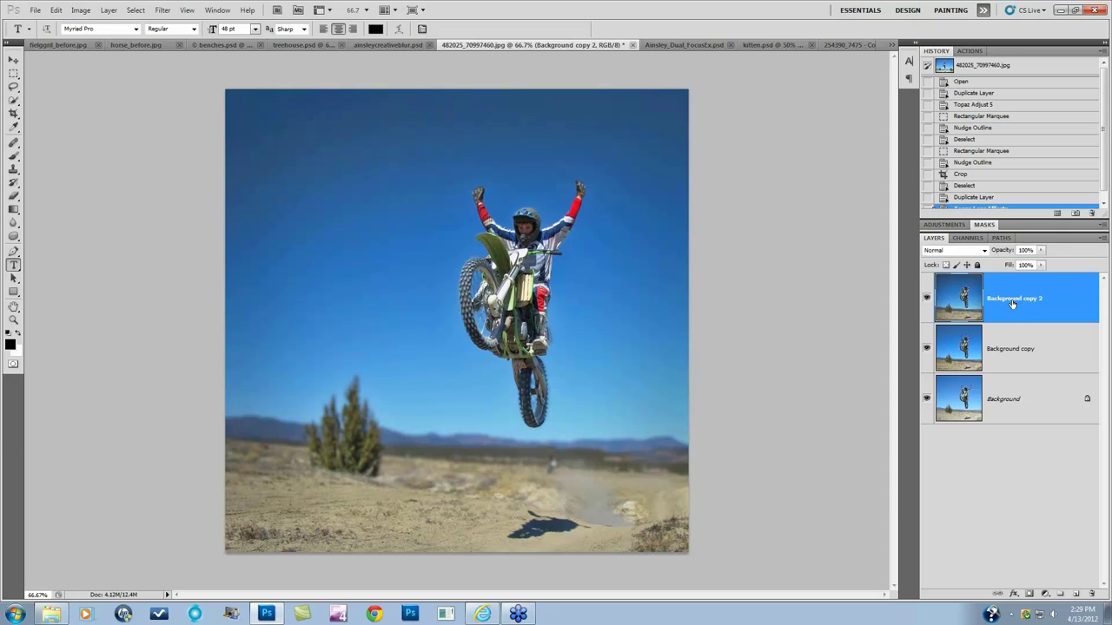
Step: Compare the layers' visibility and delete the blurred Background copy 2 layer
click(926, 349)
click(927, 299)
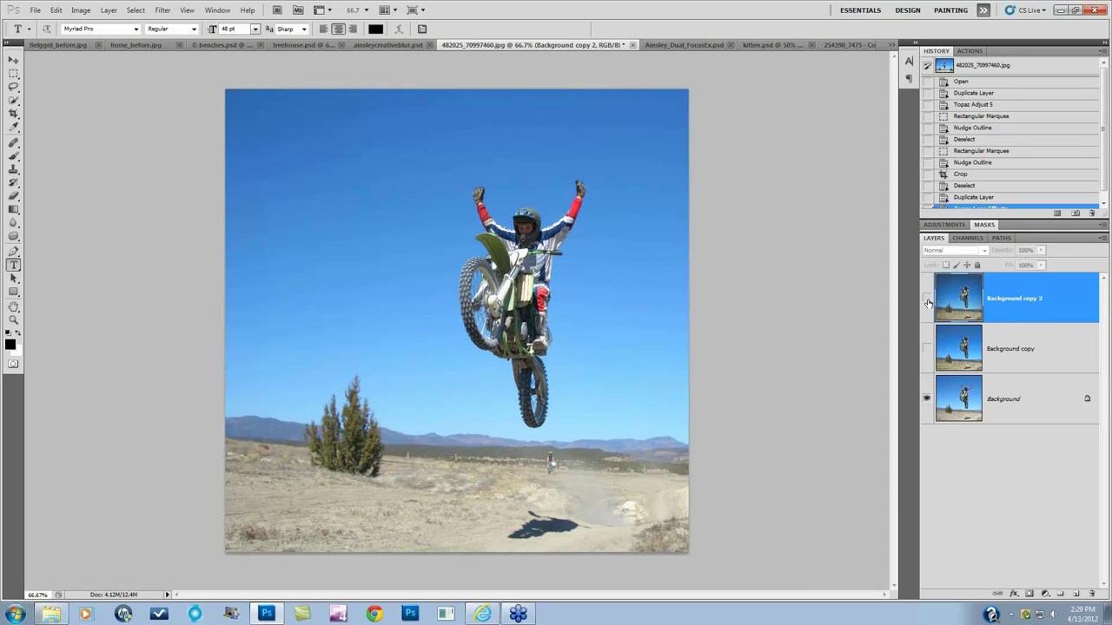
click(927, 300)
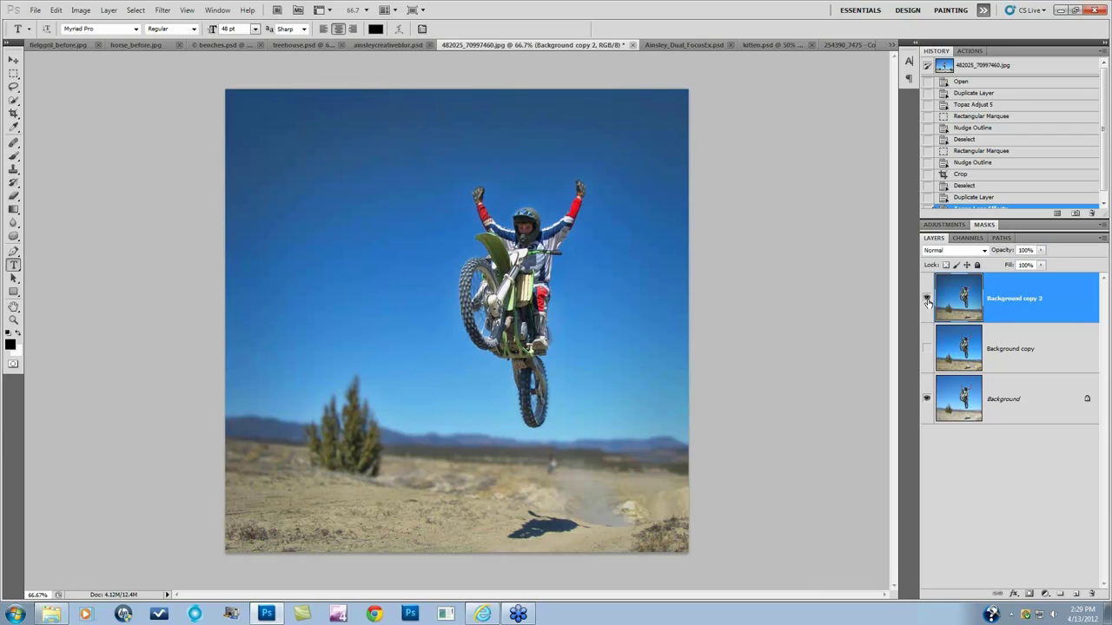
key(Delete)
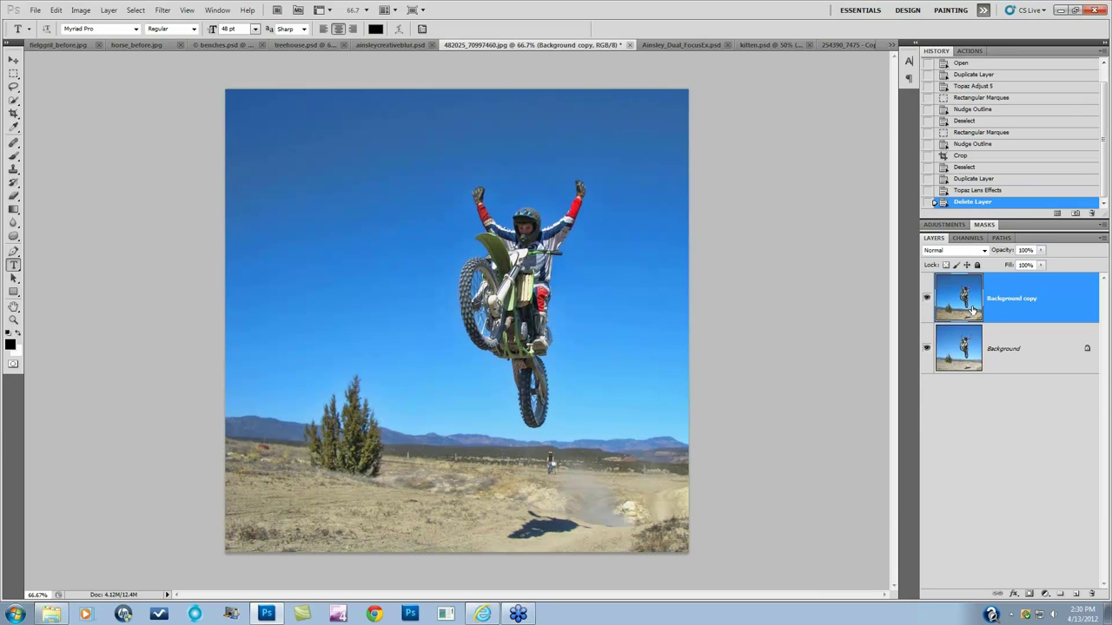
Step: Rename Background copy to 'Adjust', toggle it to compare, and select it for editing
double_click(1027, 300)
text(Adjust)
click(999, 385)
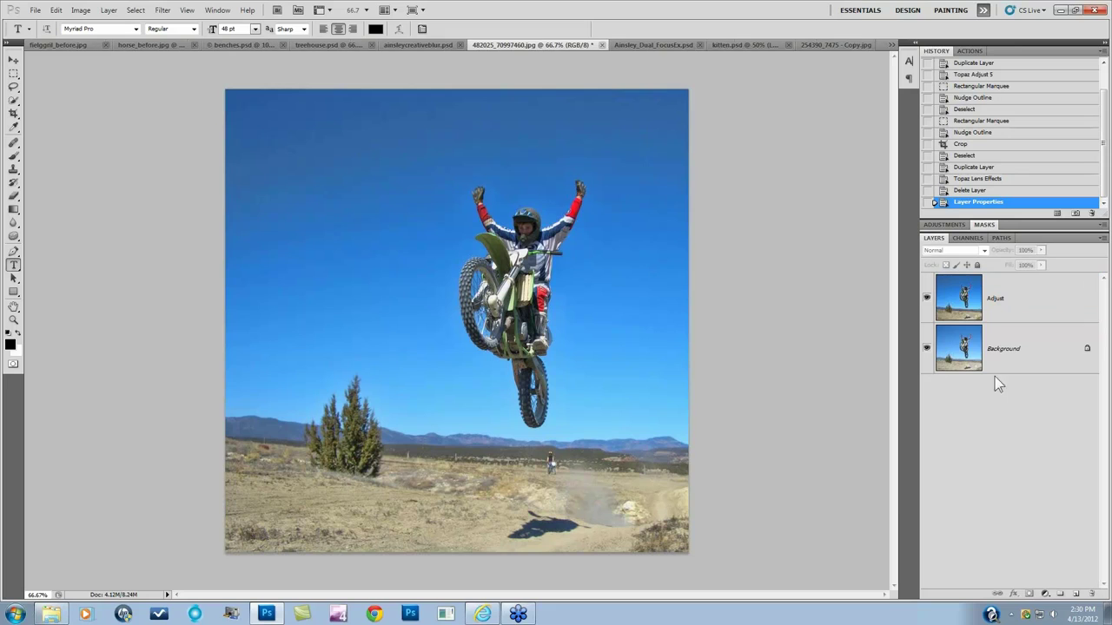
click(927, 299)
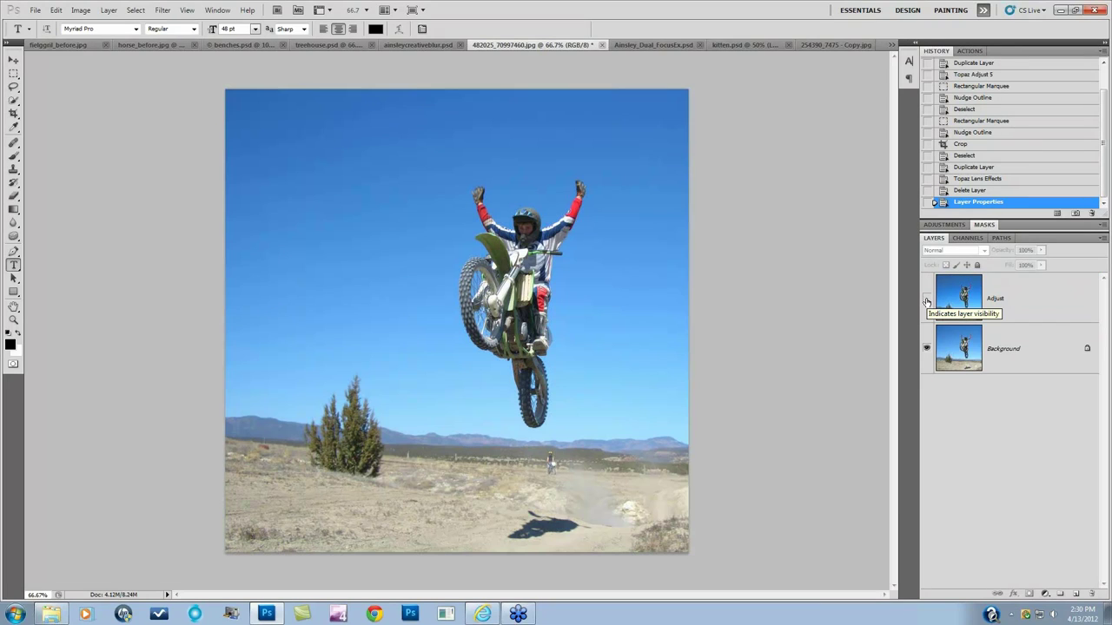
click(927, 299)
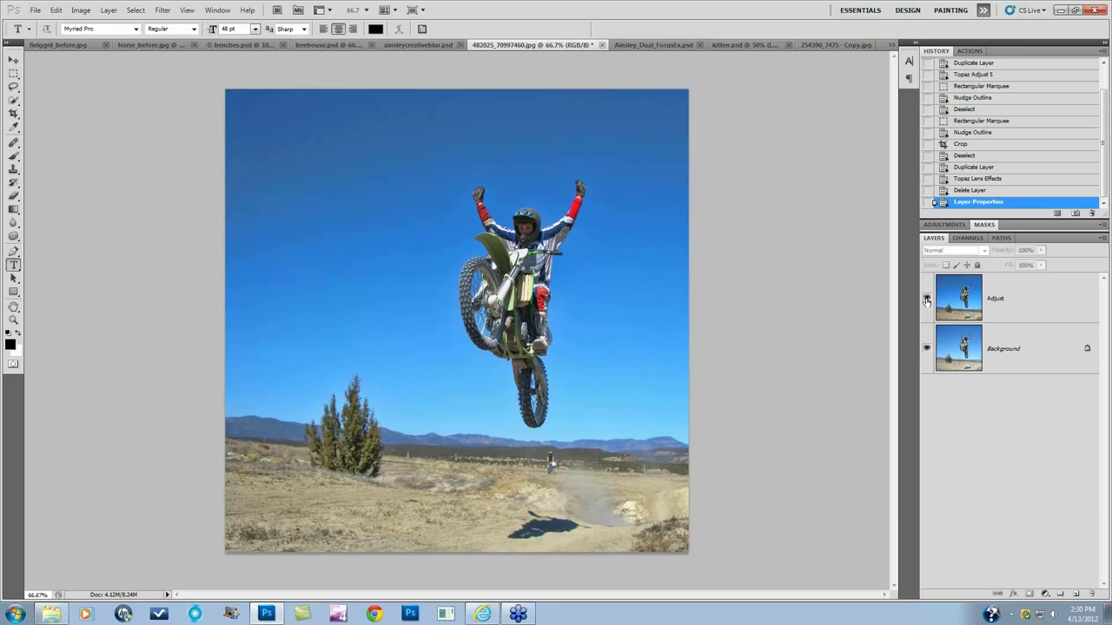
click(927, 298)
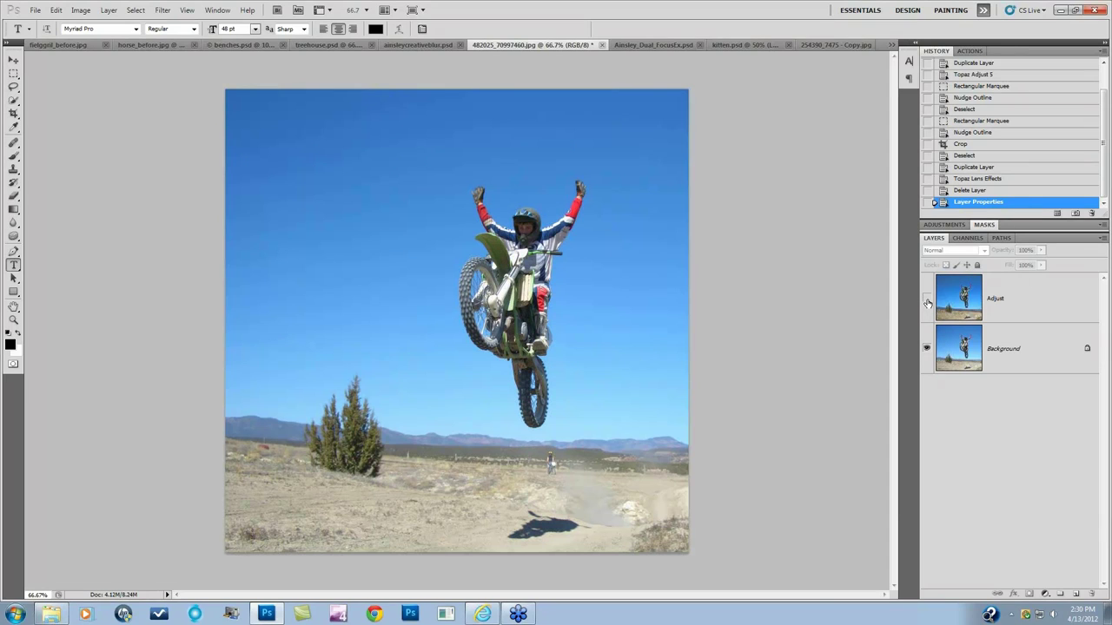
click(927, 298)
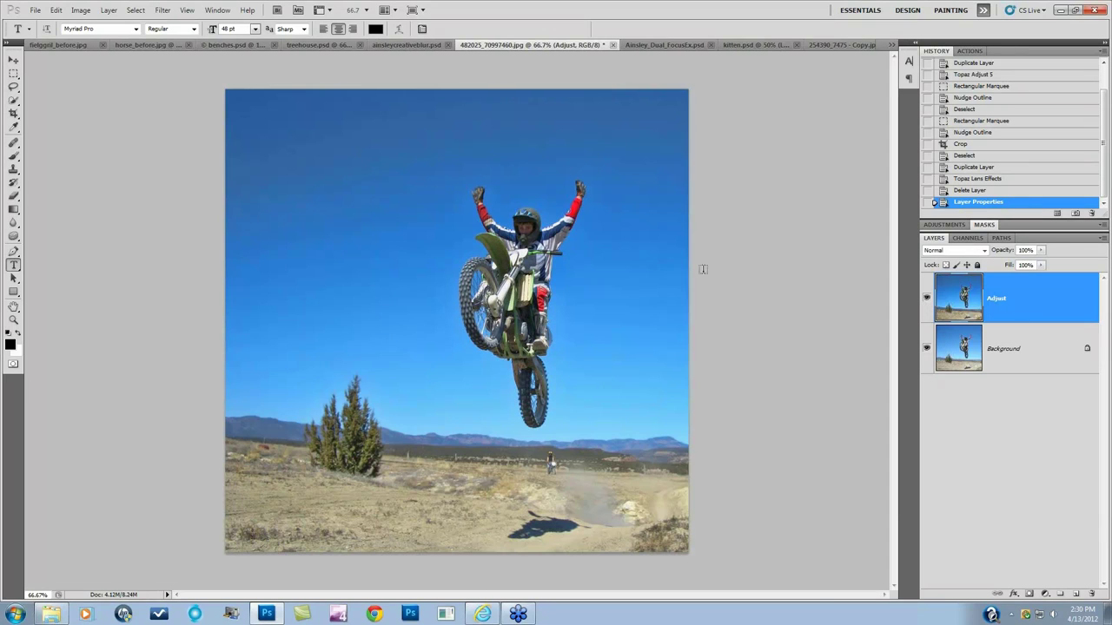
click(1049, 306)
click(162, 10)
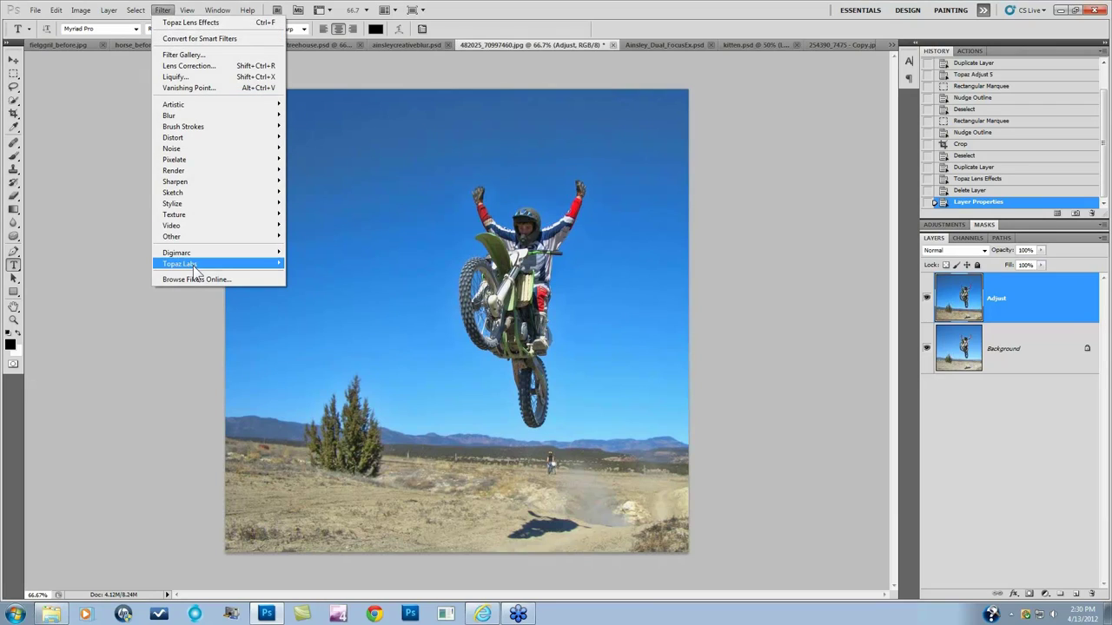
Step: Launch Topaz Lens Effects from Filter > Topaz Labs on the motocross Adjust layer
mouse_move(226, 263)
click(323, 351)
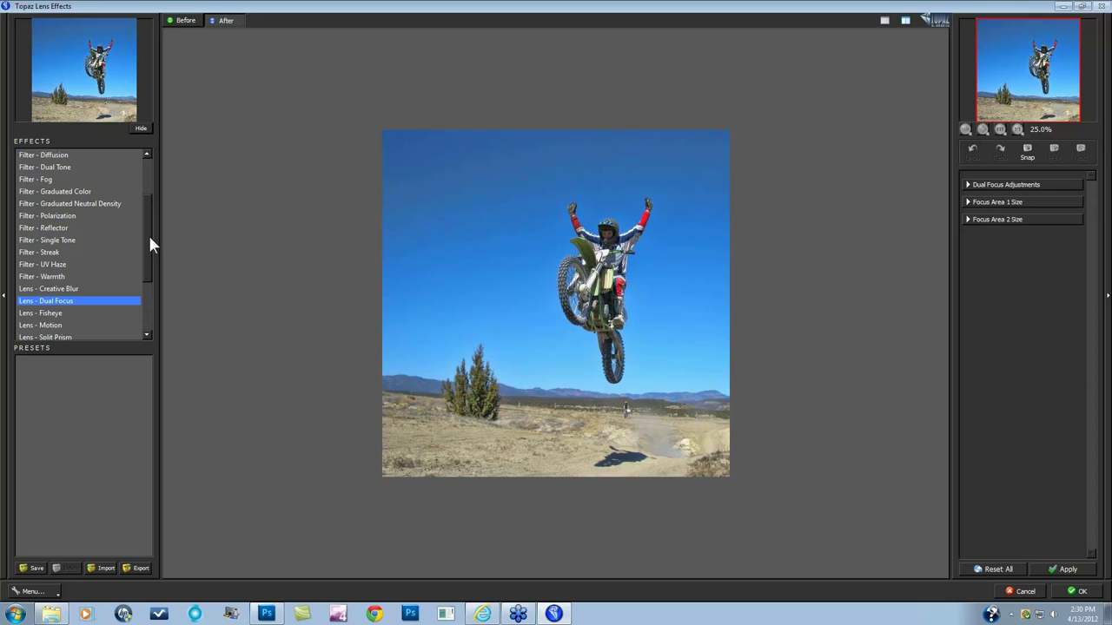
drag(149, 239, 148, 253)
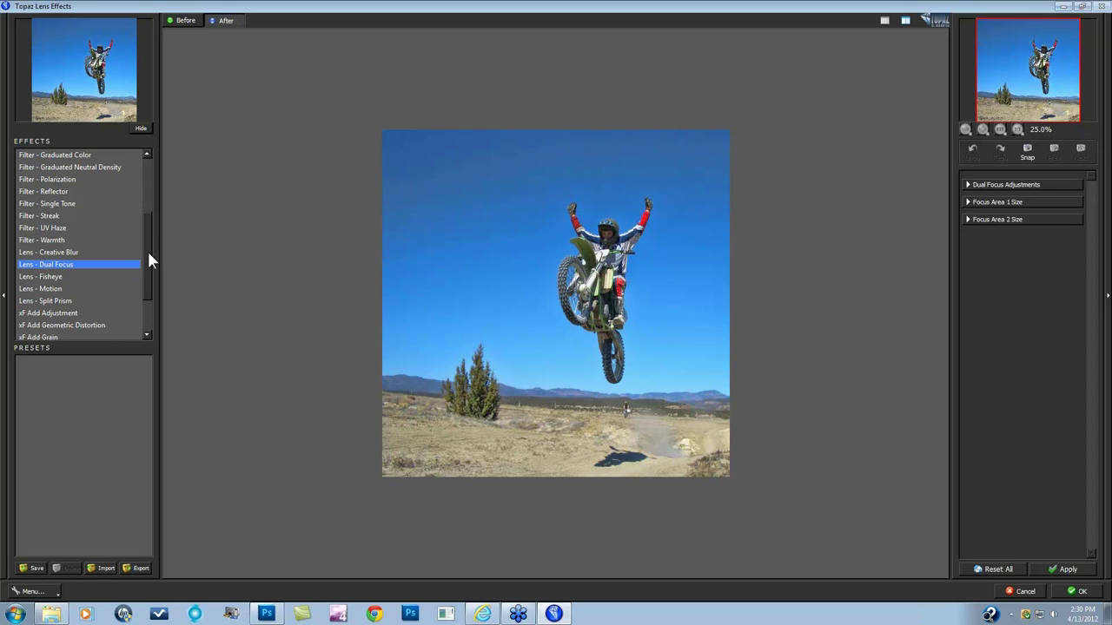
drag(148, 253, 153, 210)
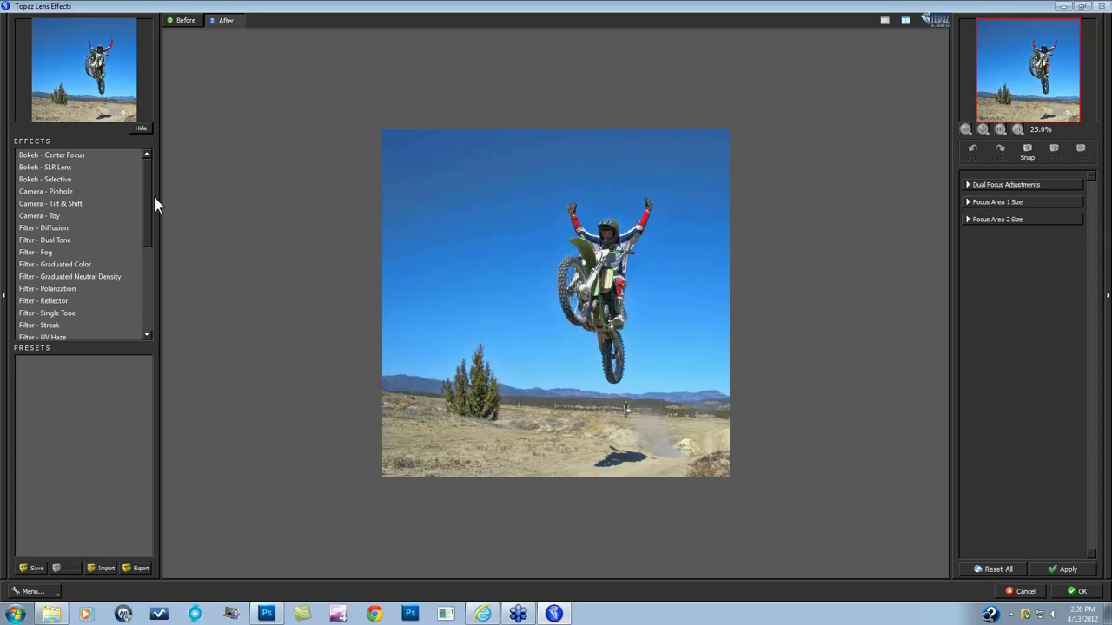
Step: Try Bokeh - SLR Lens, check the depth map, then switch to the Bokeh - Selective effect
click(58, 168)
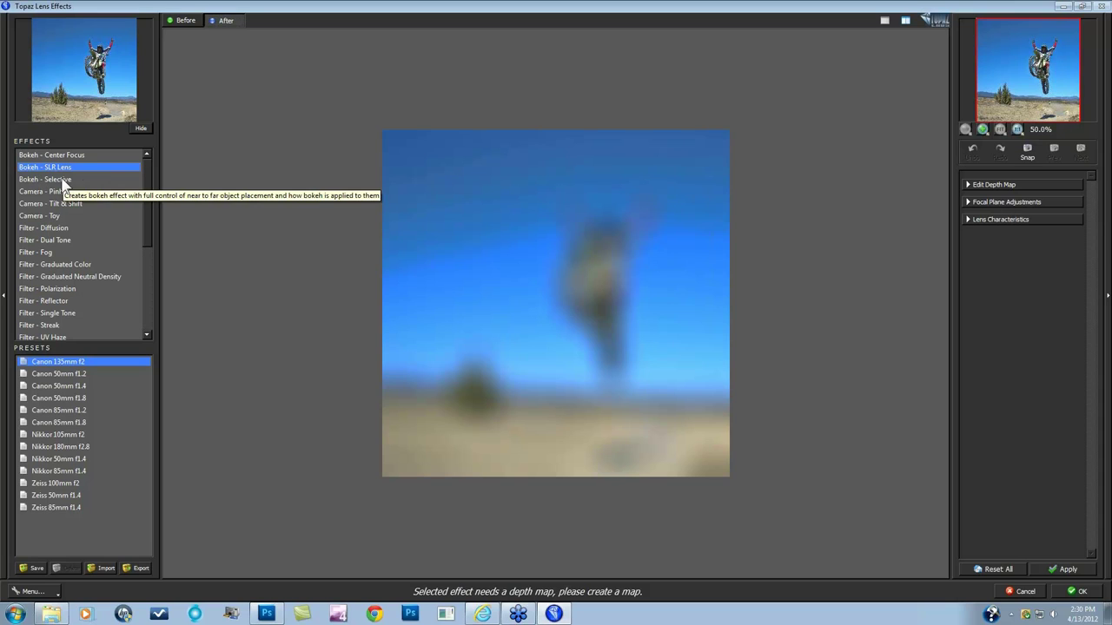
click(971, 184)
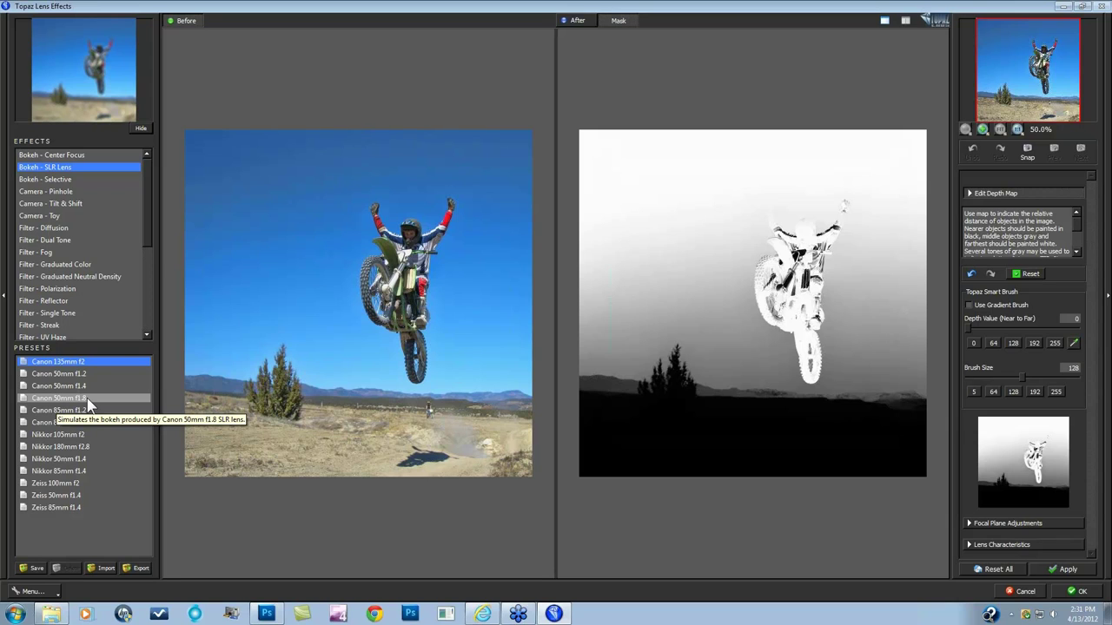
click(49, 178)
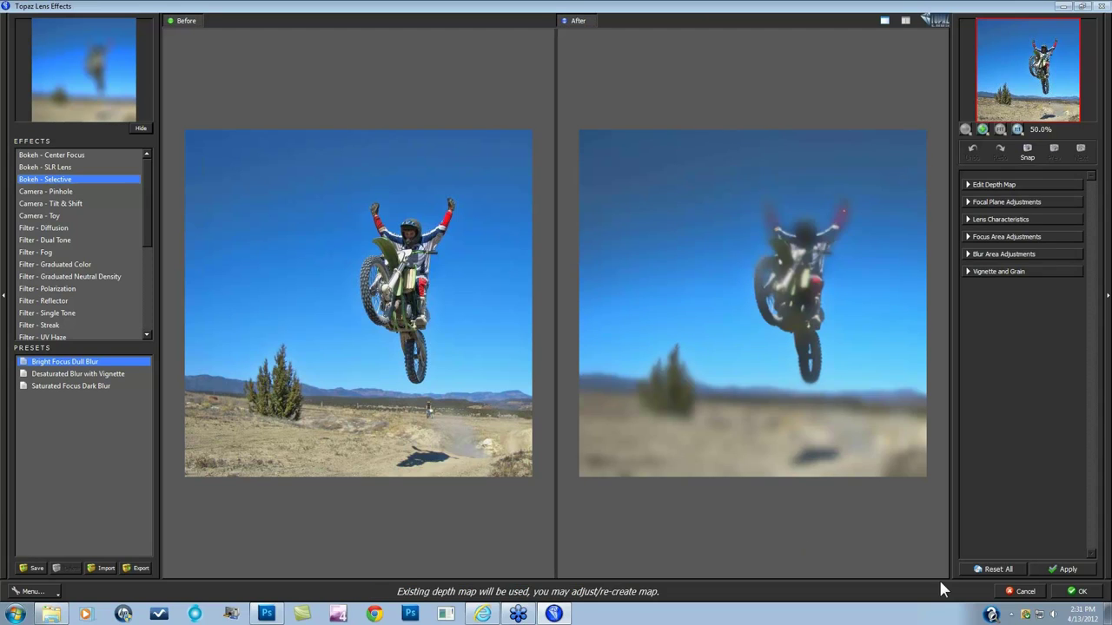
Step: Reset all Bokeh - Selective settings and expand Edit Depth Map to show the grayscale depth map
click(1000, 566)
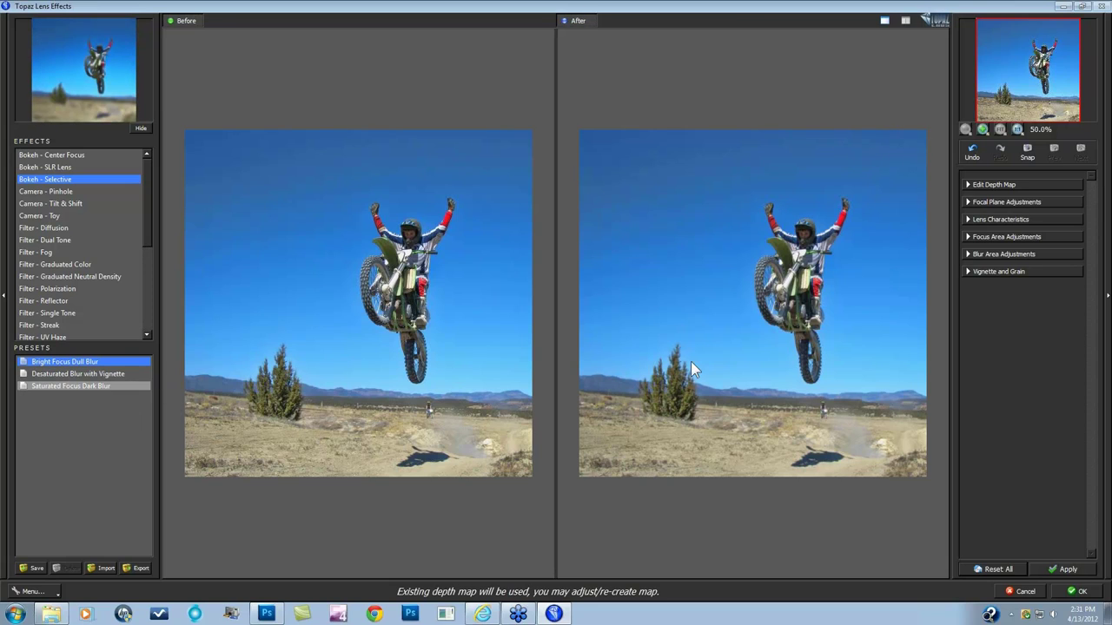
click(971, 187)
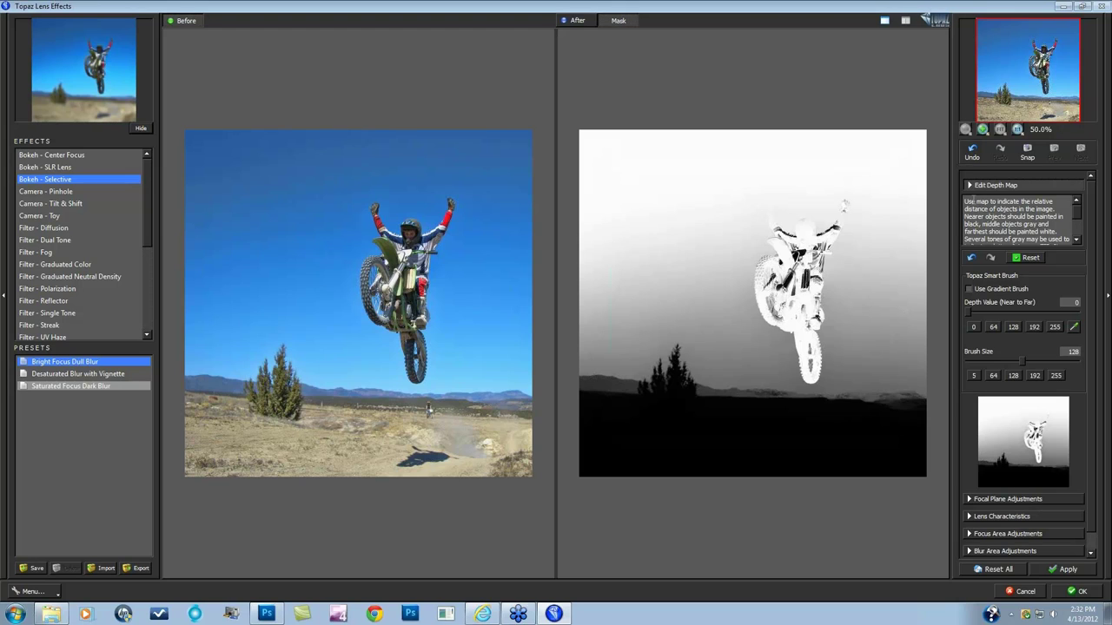
drag(1078, 216, 1079, 211)
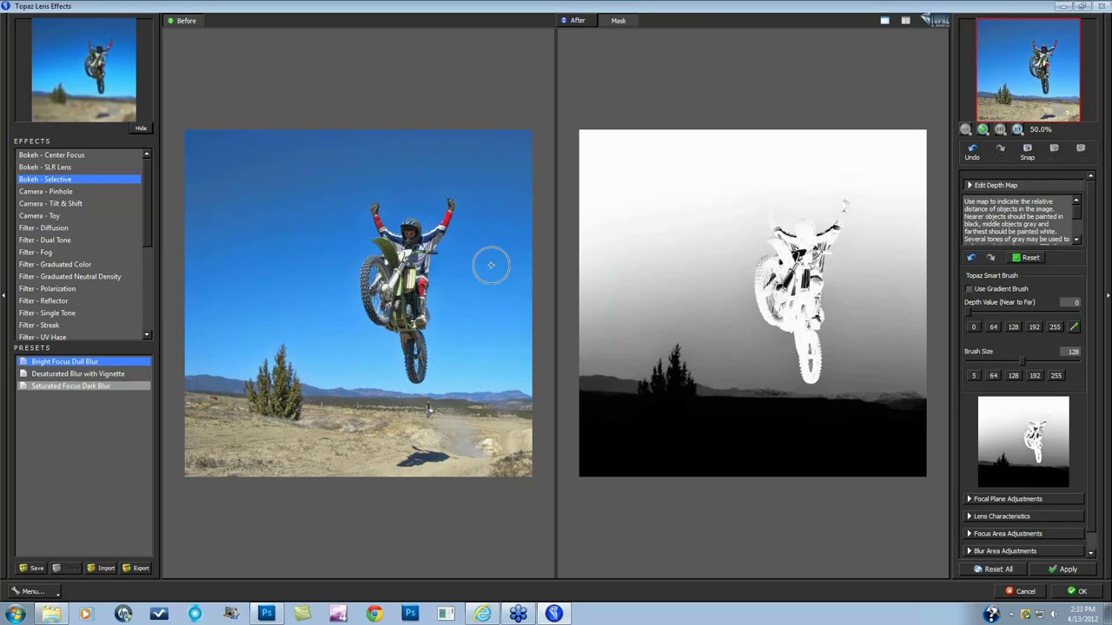
Step: Brush over the motorbike's lower body on the Before image with the Smart Brush
mouse_move(775, 318)
mouse_down()
mouse_move(794, 324)
mouse_move(813, 378)
mouse_up()
Step: Try depth values of 69 and near-black on the map, then reset it to black
click(1027, 258)
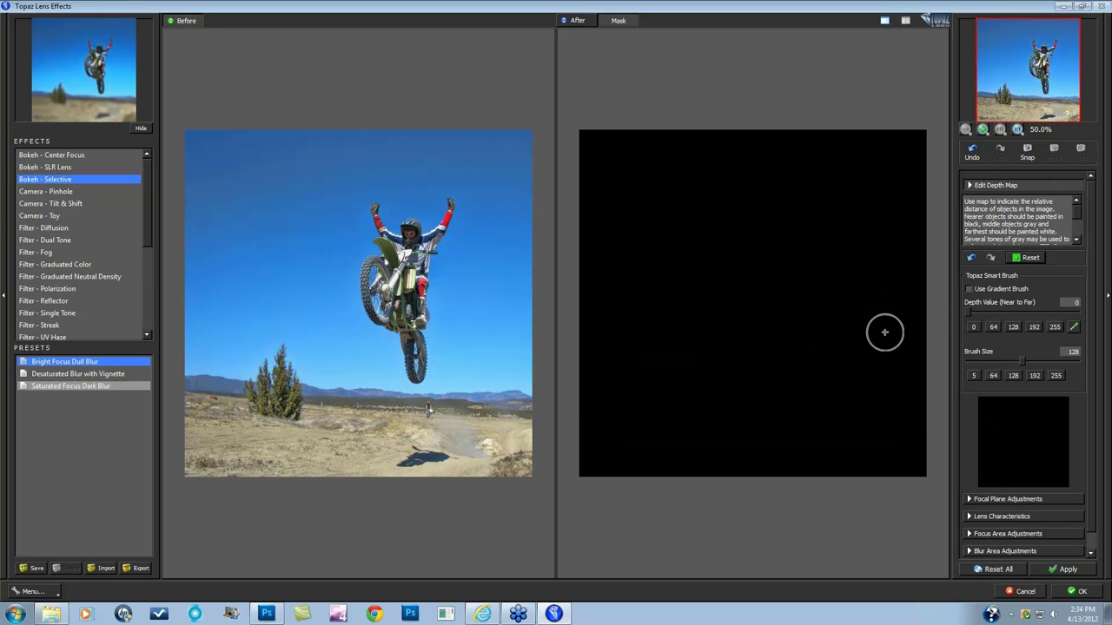
drag(967, 311, 1028, 312)
click(1028, 256)
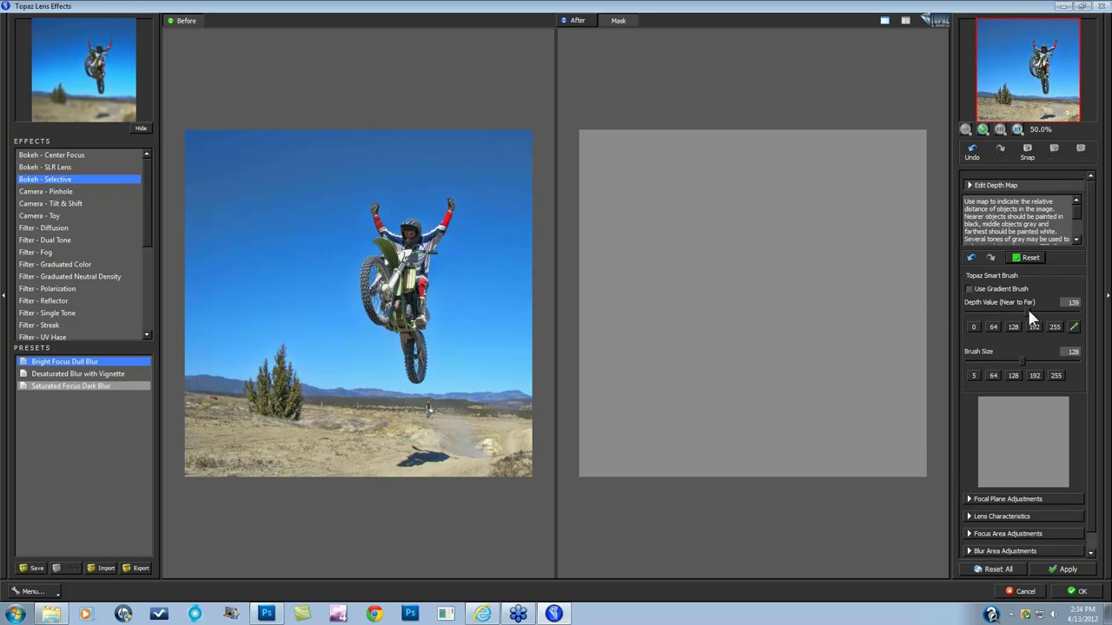
drag(1028, 313, 973, 320)
click(1033, 258)
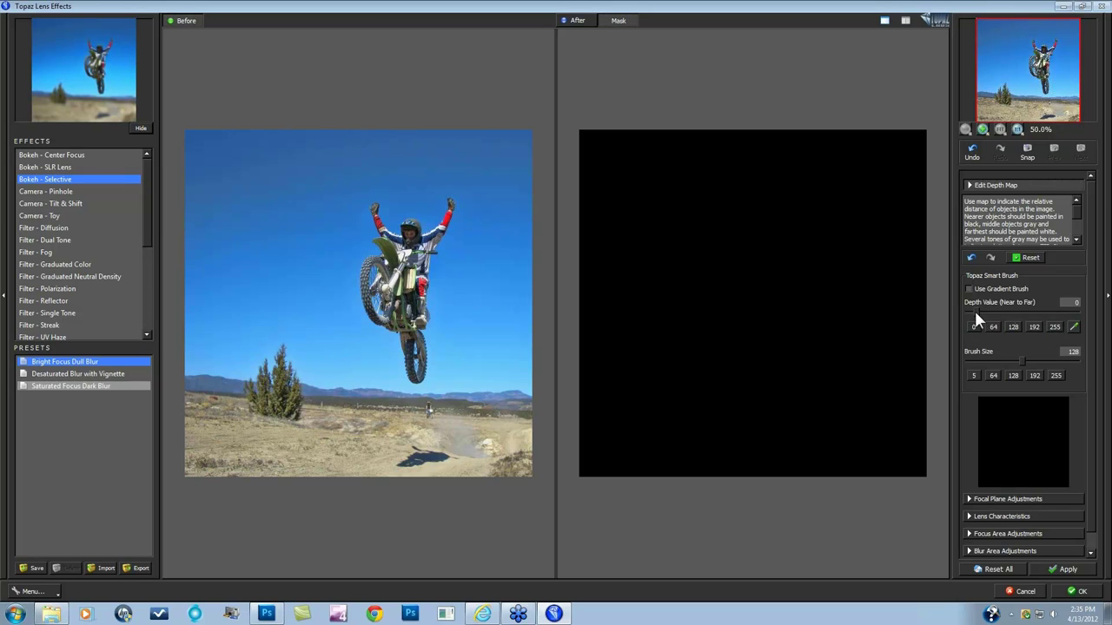
Step: Paint the rider at depth 96, then clear the mask and enable Use Gradient Brush
drag(974, 310, 1008, 313)
drag(402, 249, 410, 278)
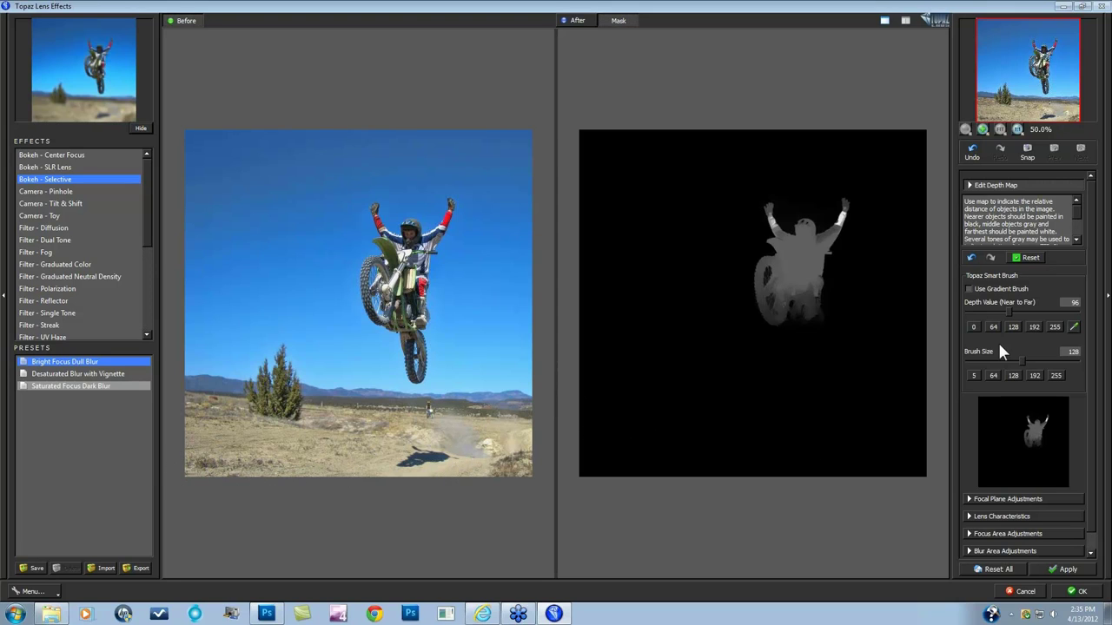
click(1018, 260)
click(1018, 289)
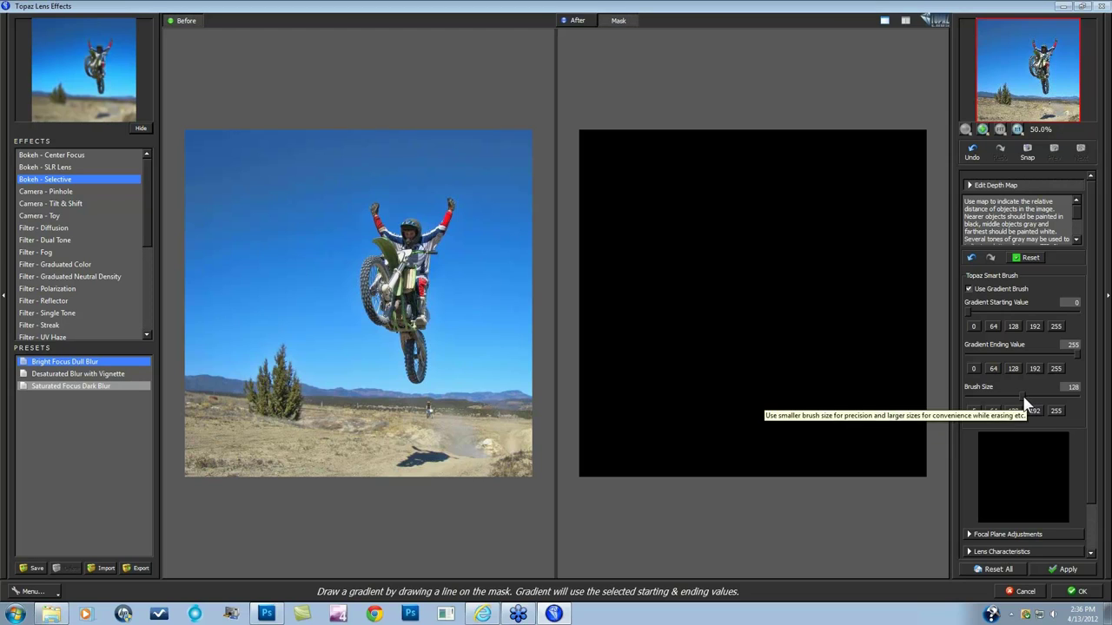
Step: Draw upward depth gradients on the ground around the tree and lower right, resizing the brush
mouse_move(1023, 397)
mouse_down()
mouse_move(1045, 395)
mouse_move(997, 397)
mouse_move(1036, 397)
mouse_move(1030, 404)
mouse_up()
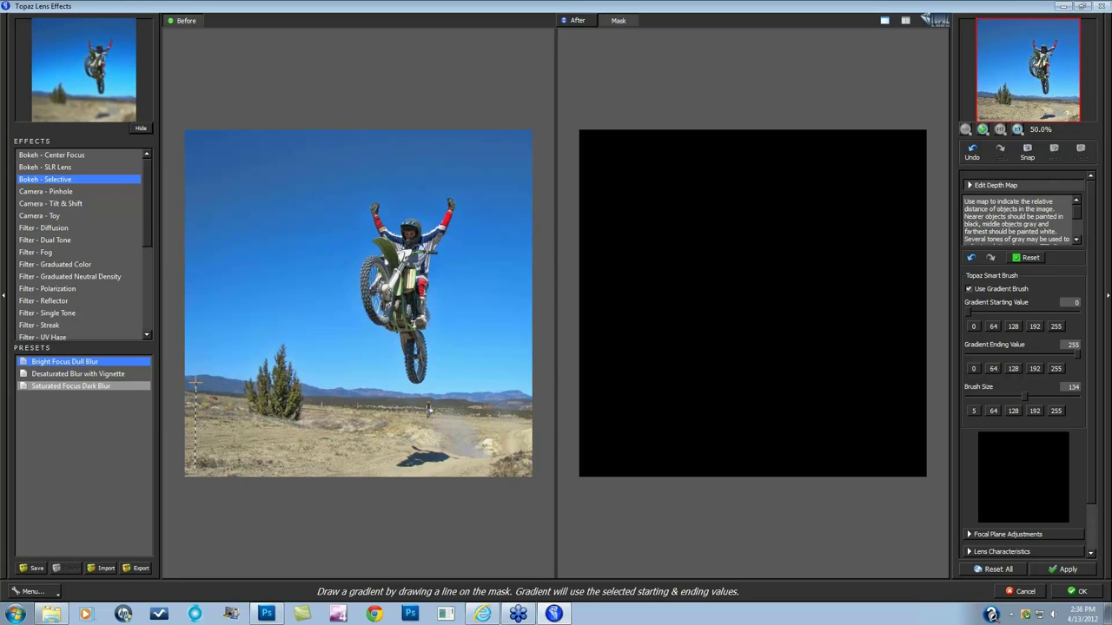
drag(195, 382, 195, 383)
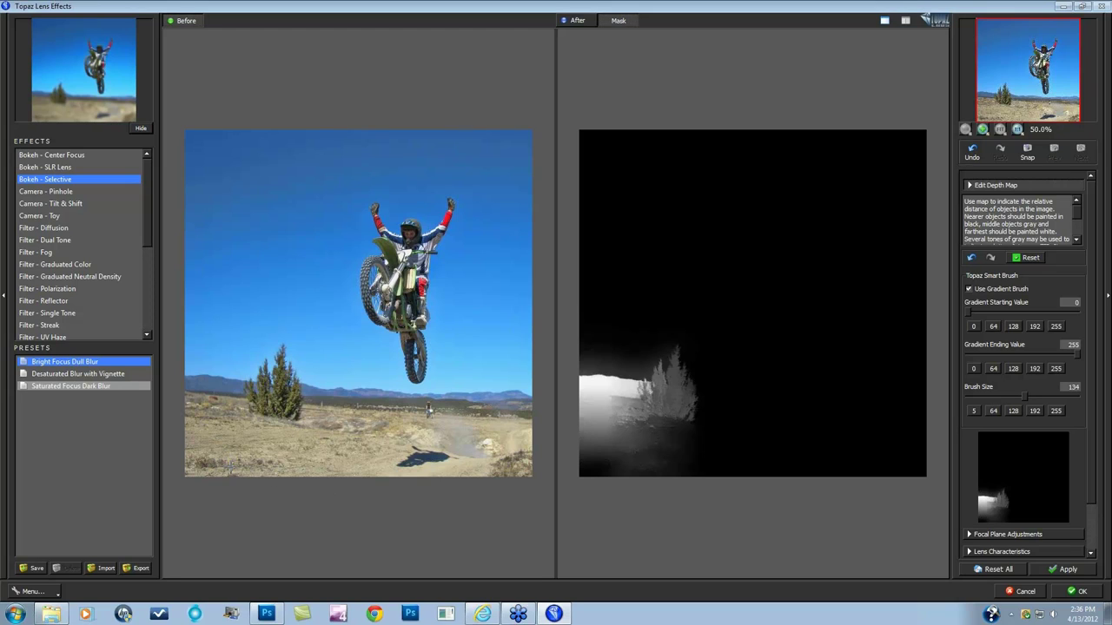
drag(230, 401, 231, 391)
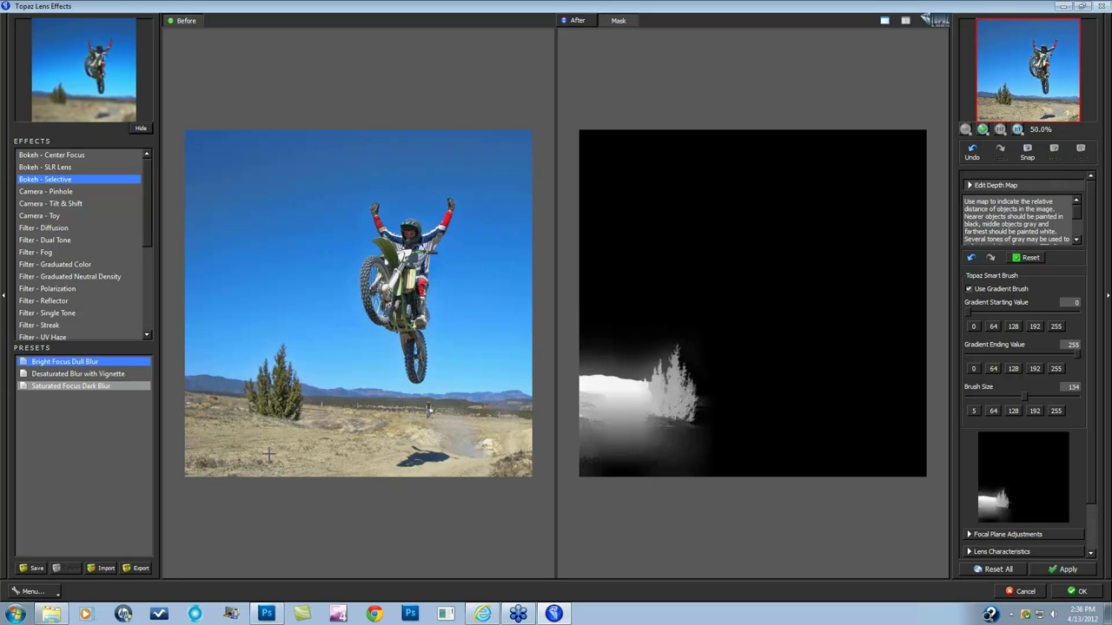
drag(268, 468, 271, 398)
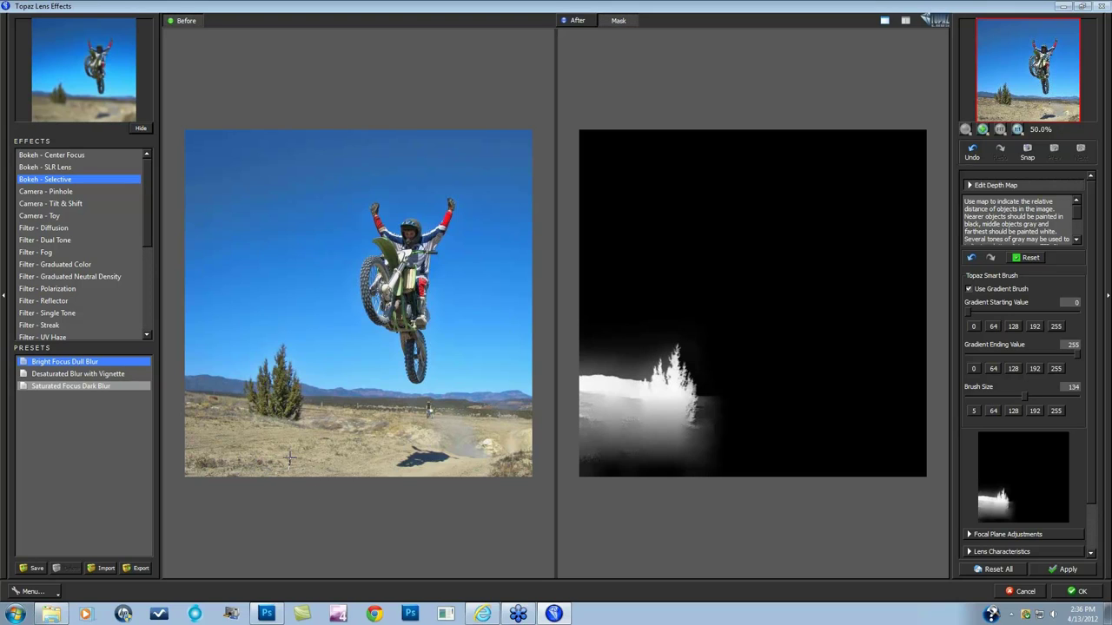
drag(289, 458, 291, 393)
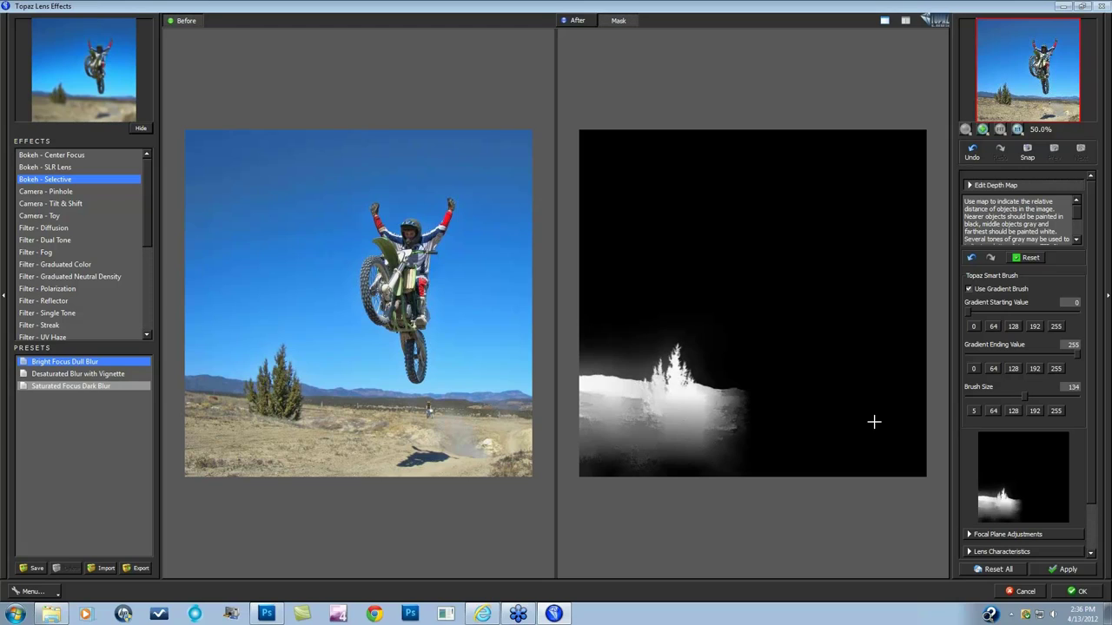
click(1026, 396)
click(512, 408)
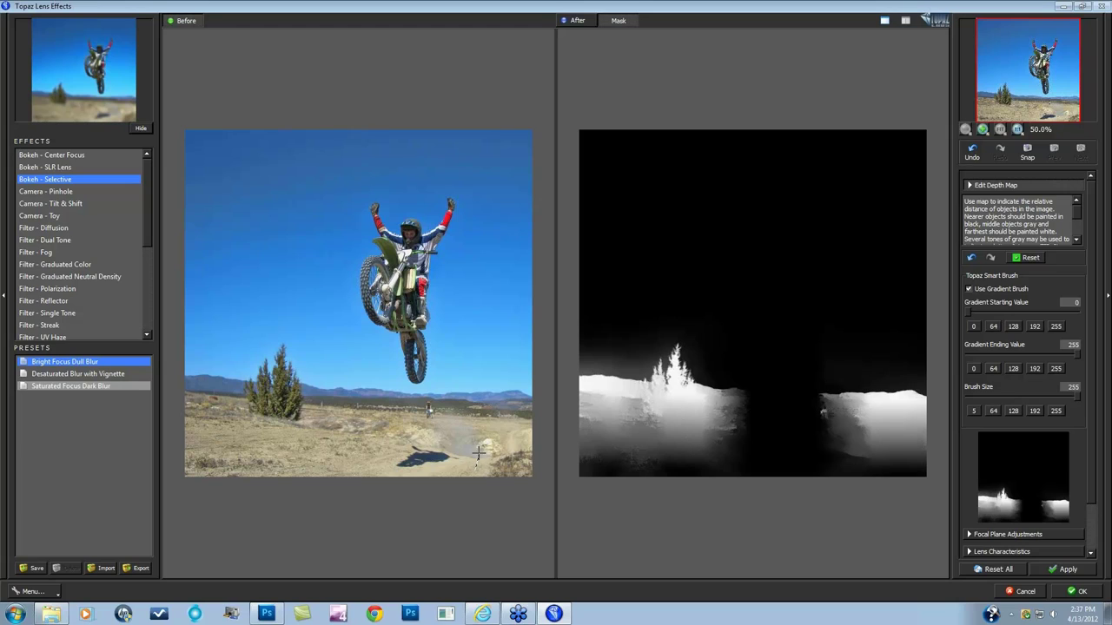
Step: Set brush size to 128 and grade the right-side ground with upward gradient strokes
drag(478, 452, 476, 398)
drag(480, 411, 479, 412)
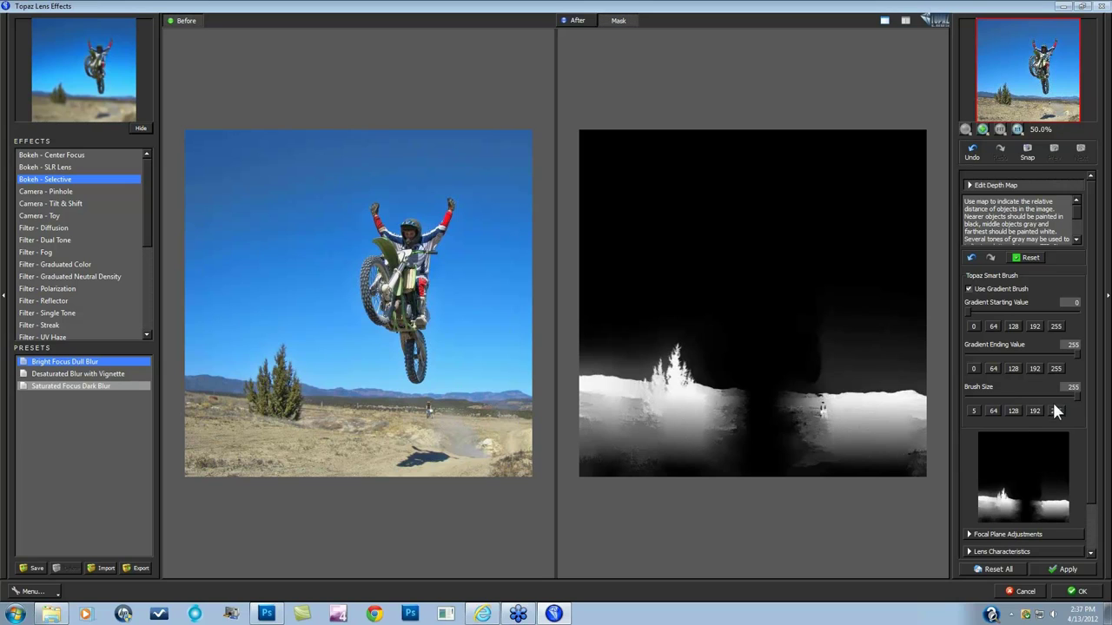
click(1013, 411)
mouse_move(441, 469)
mouse_down()
mouse_move(441, 401)
mouse_move(391, 429)
mouse_up()
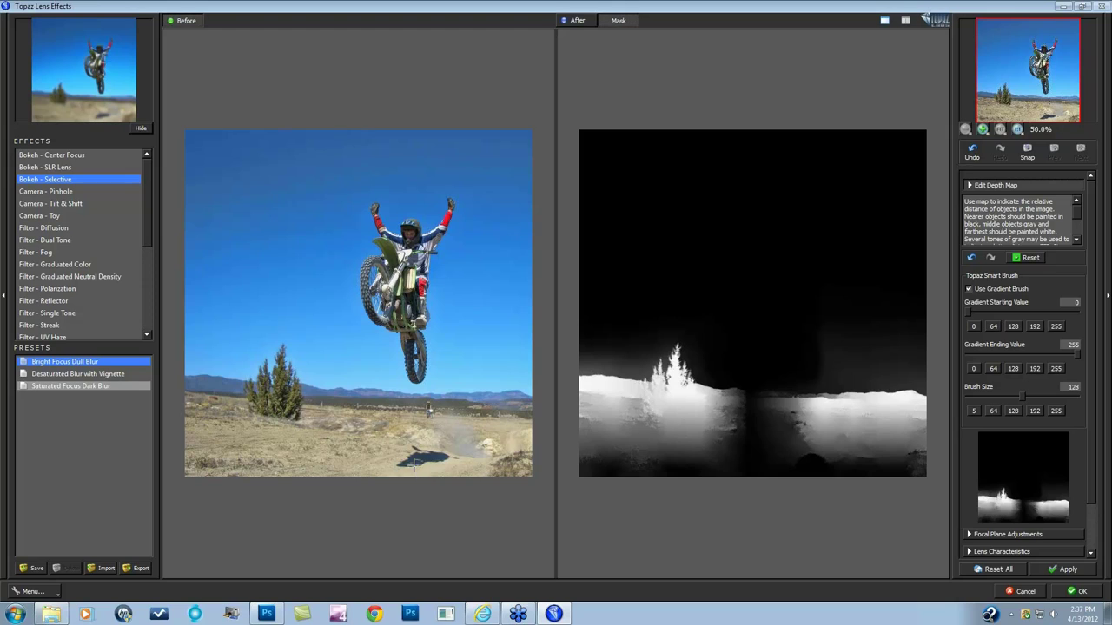
mouse_move(414, 465)
mouse_down()
mouse_move(414, 405)
mouse_move(386, 401)
mouse_move(388, 387)
mouse_move(365, 401)
mouse_up()
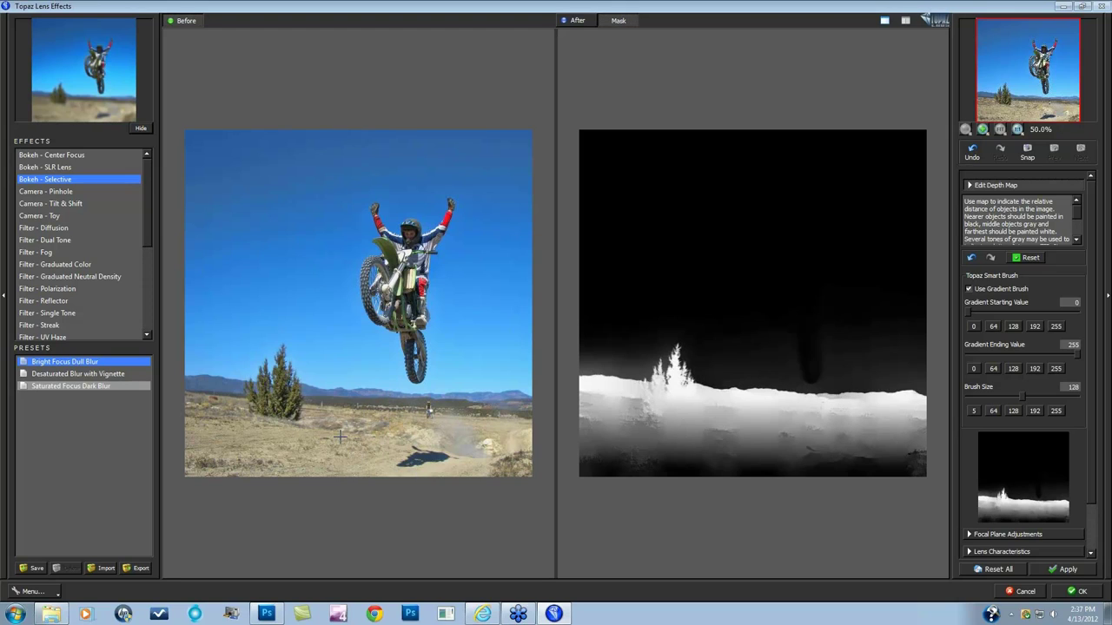
Step: Fill the remaining ground gaps and bottom corners with more upward gradient strokes
drag(317, 469, 324, 400)
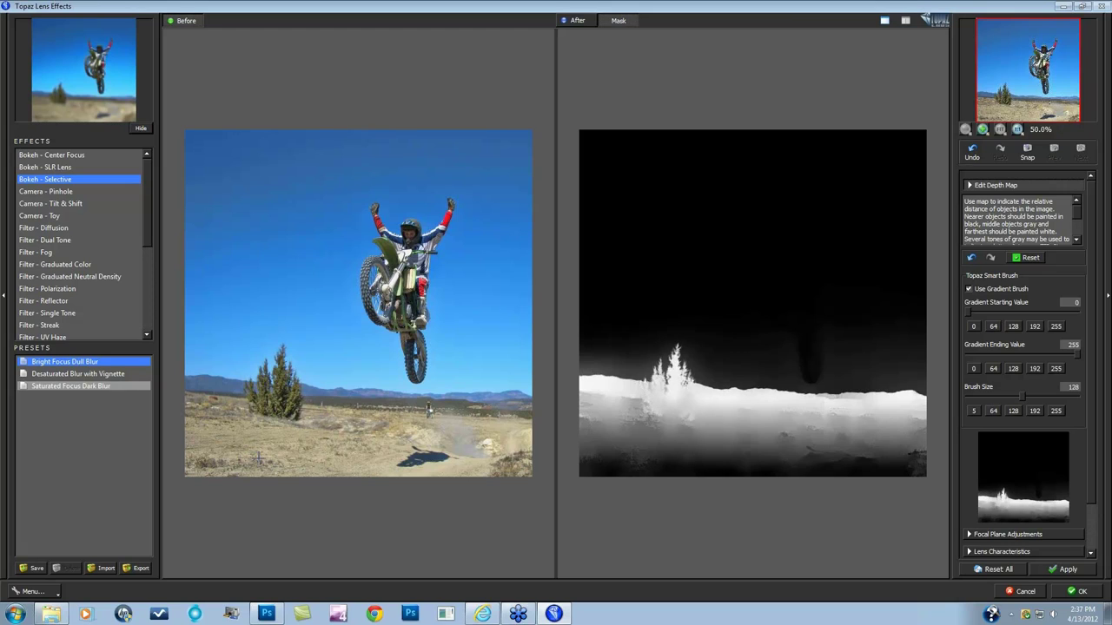
drag(281, 470, 284, 401)
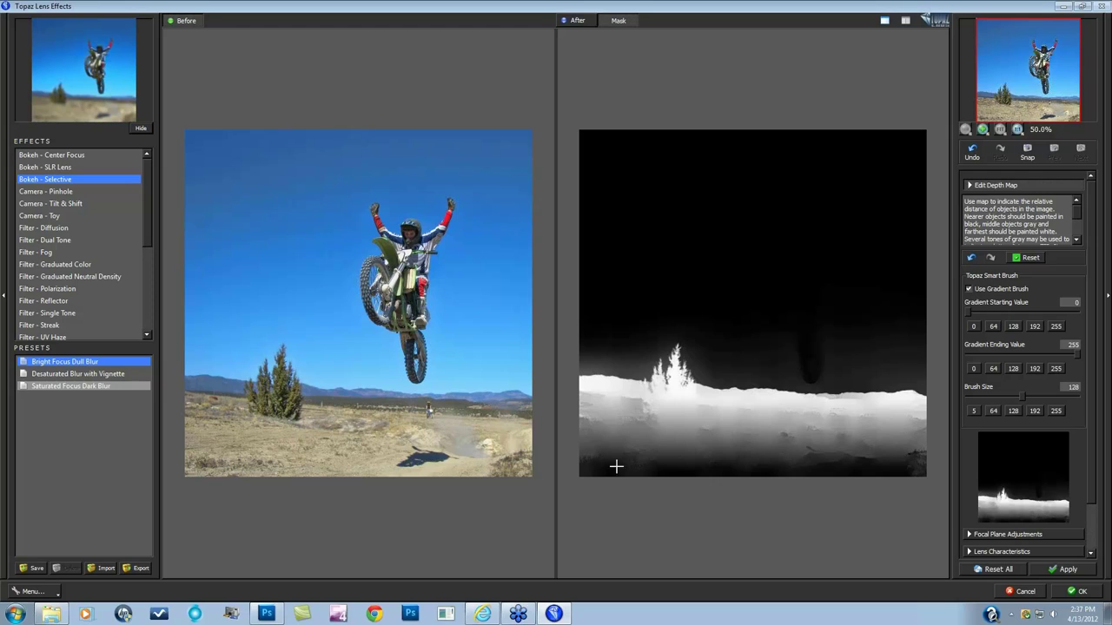
drag(637, 461, 635, 407)
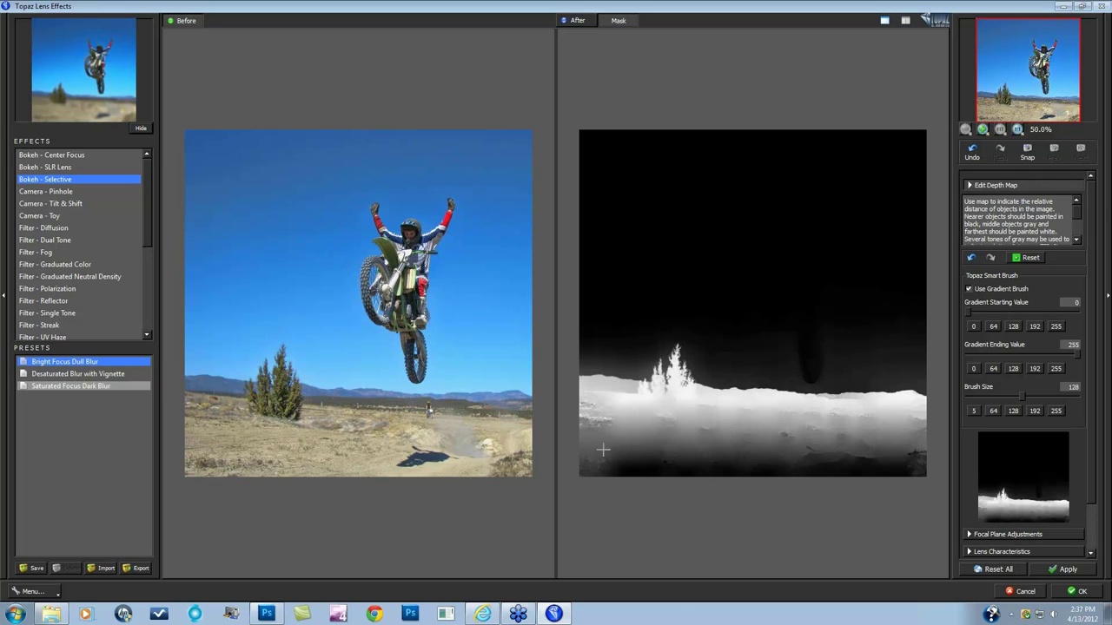
mouse_move(602, 466)
mouse_down()
mouse_move(595, 389)
mouse_move(601, 449)
mouse_up()
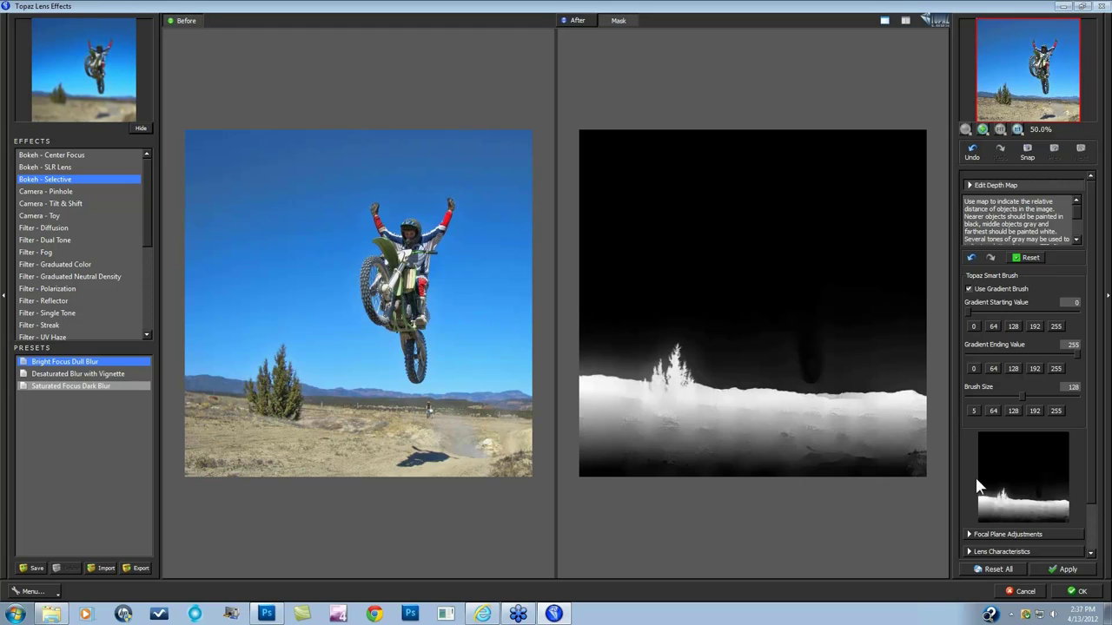
click(918, 470)
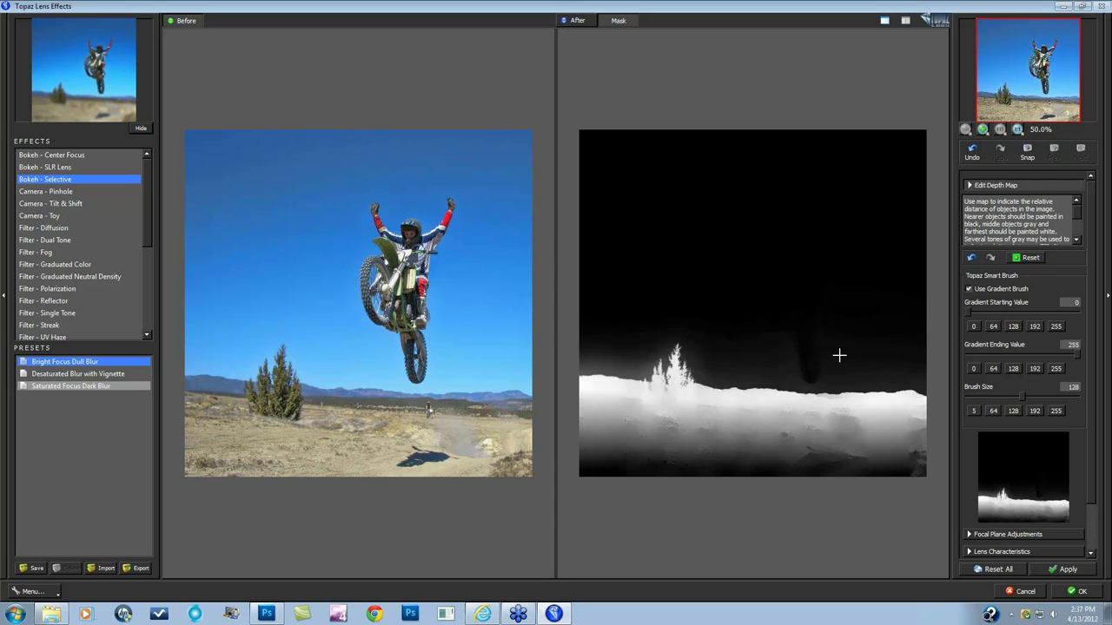
Step: Turn off the gradient brush and set depth value 255 with brush size 226
click(969, 290)
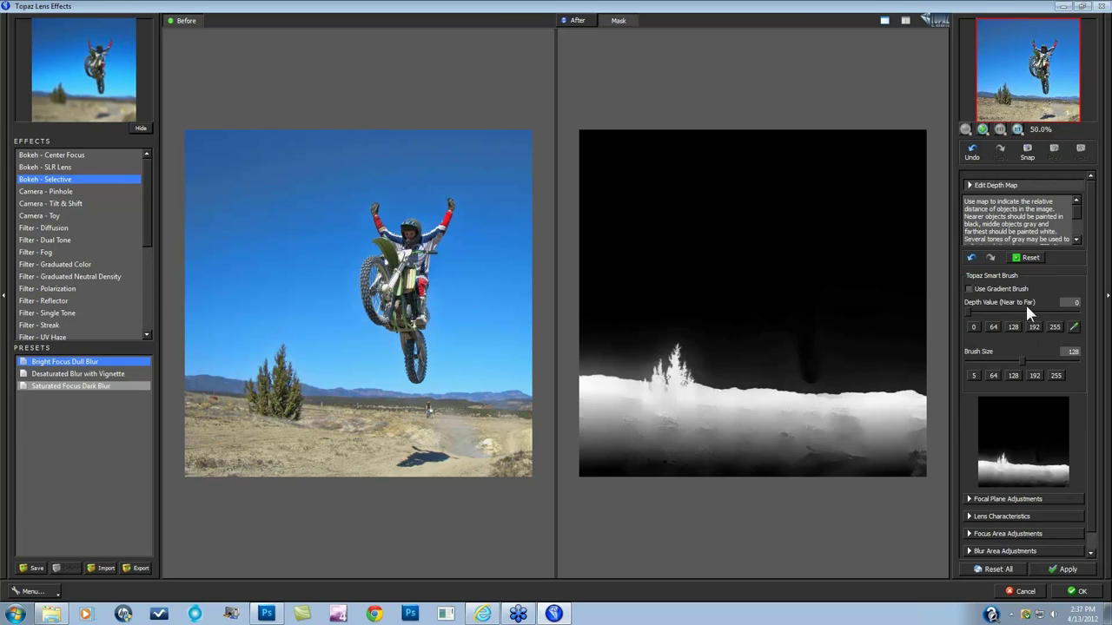
click(1054, 326)
drag(1051, 362, 1063, 362)
Step: Paint the sky white on both sides of and above the rider
mouse_move(261, 178)
mouse_down()
mouse_move(248, 194)
mouse_move(280, 218)
mouse_up()
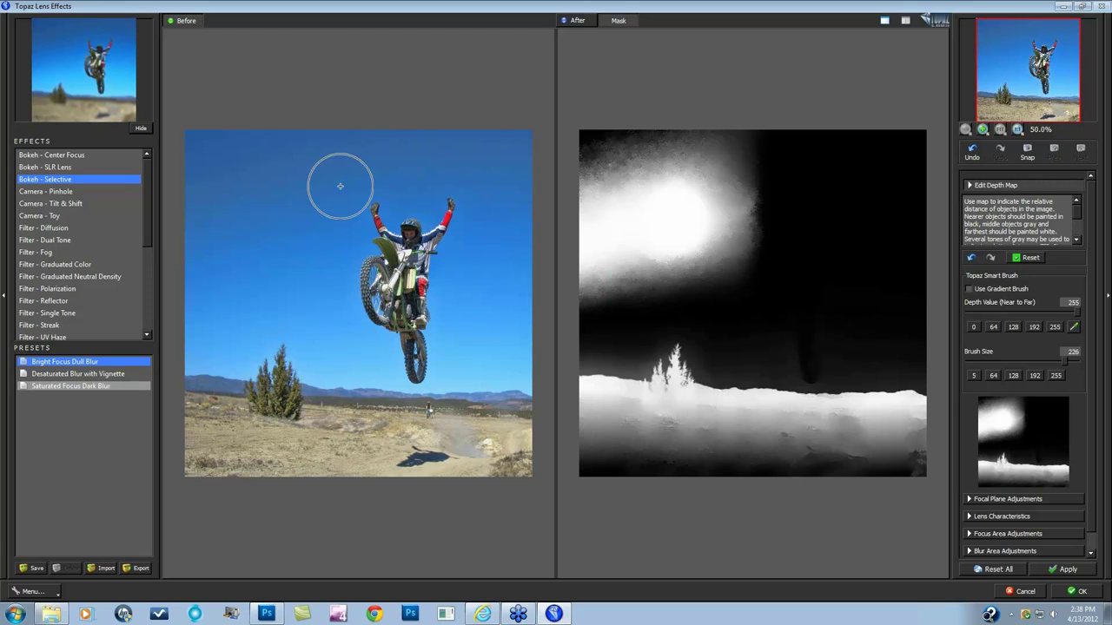
drag(251, 179, 310, 169)
click(476, 169)
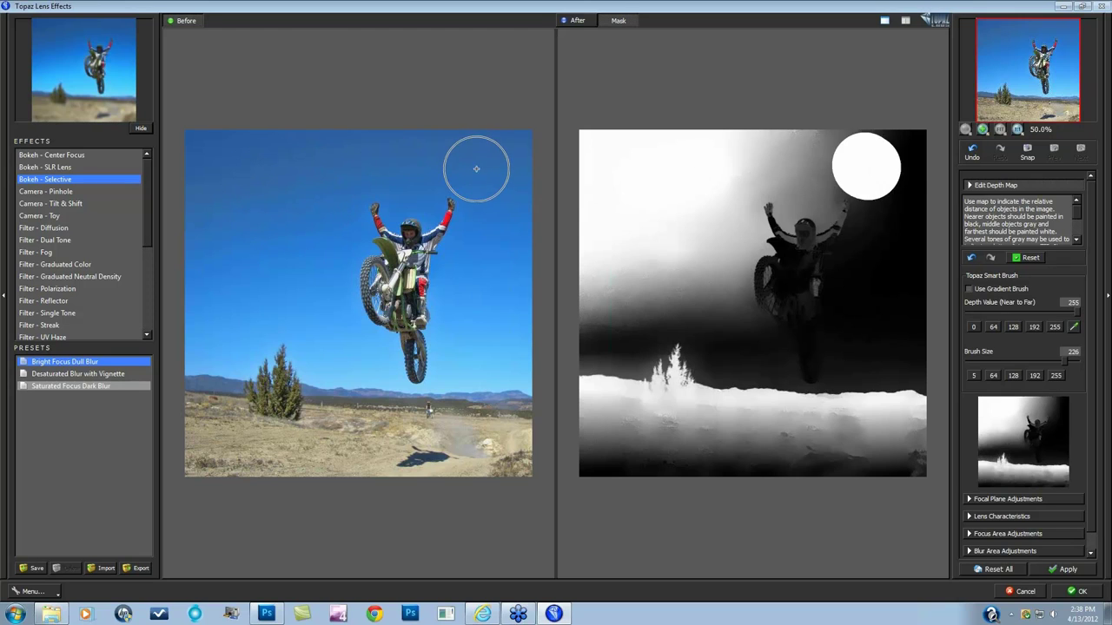
click(482, 311)
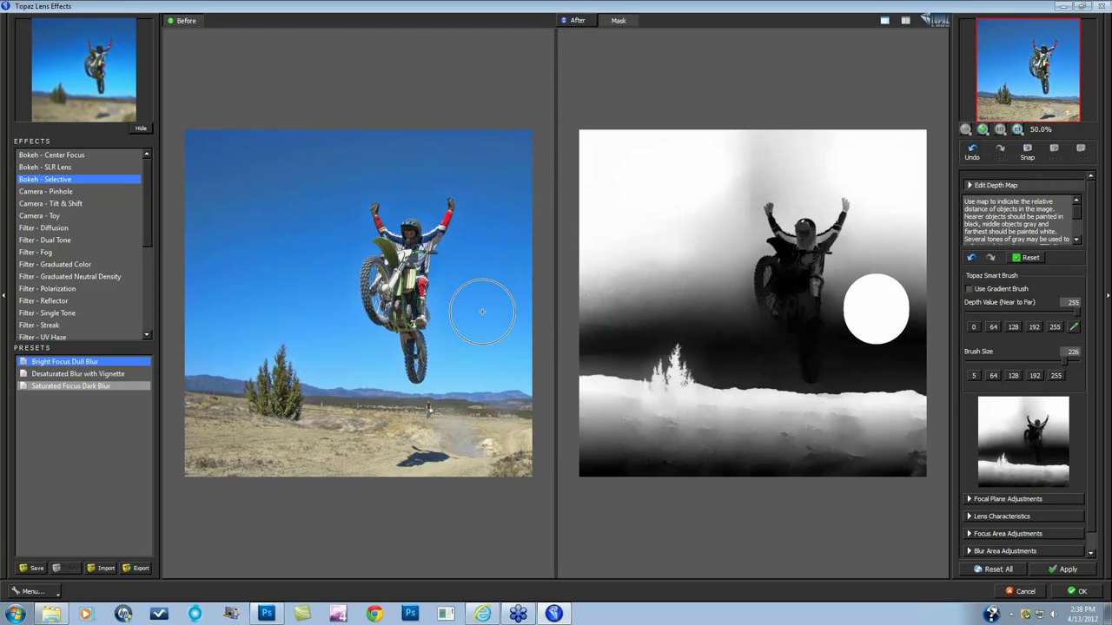
click(332, 329)
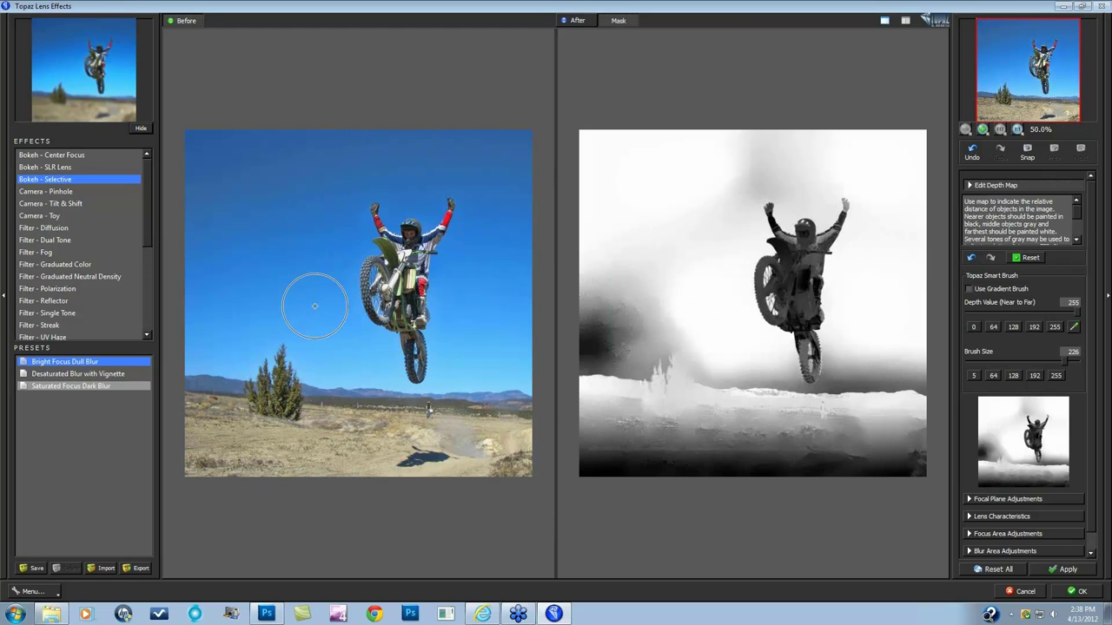
click(232, 298)
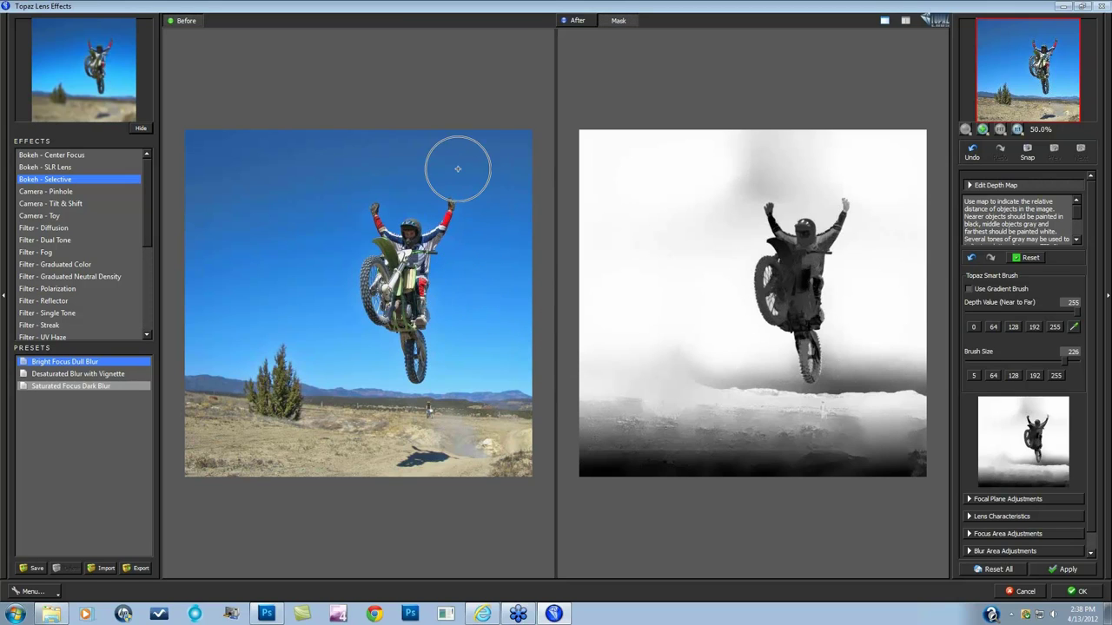
click(370, 162)
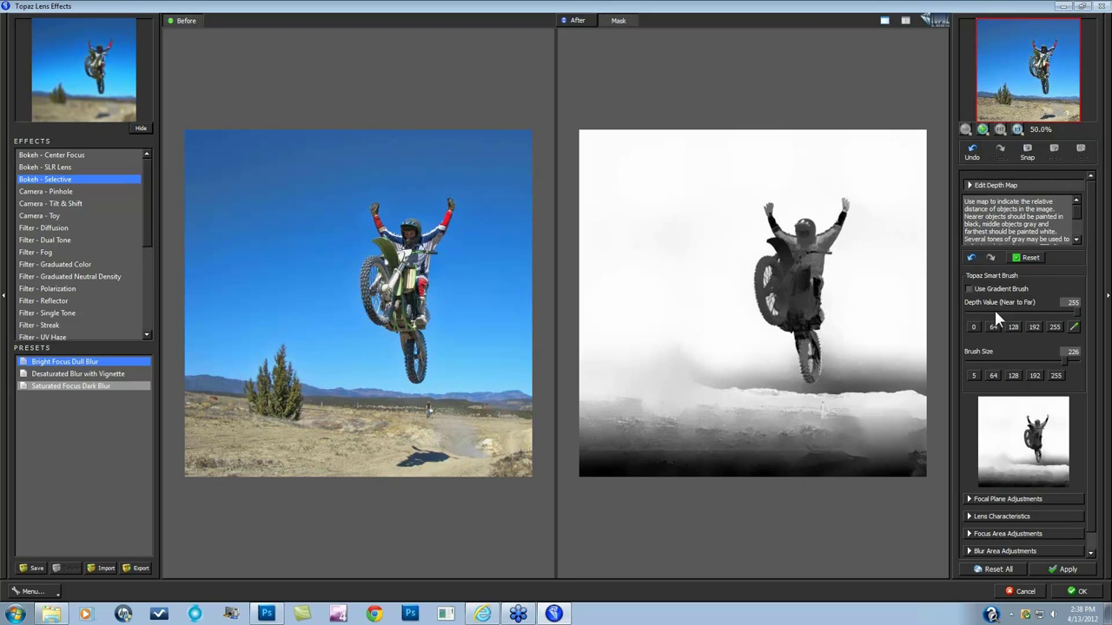
Step: Set depth value 0 and brush size 59, then paint the rider's torso black
click(1066, 313)
drag(1064, 311, 952, 314)
drag(993, 365, 980, 366)
drag(983, 365, 993, 365)
mouse_move(410, 236)
mouse_down()
mouse_move(409, 316)
mouse_move(397, 247)
mouse_up()
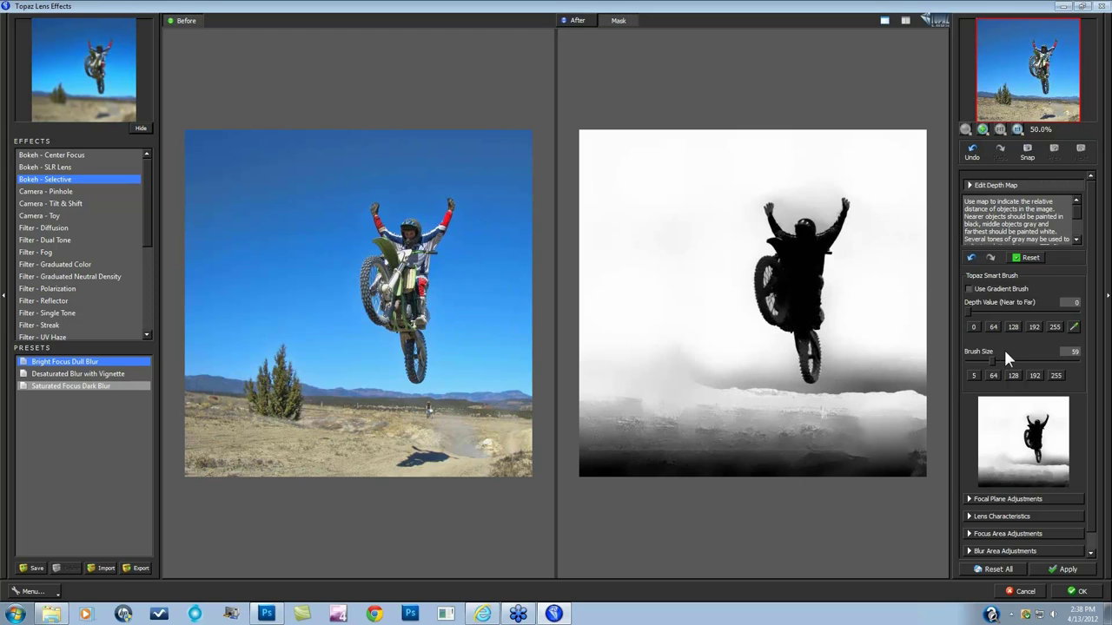
Step: With a size-12 brush, paint the rider's raised arm, head and front wheel black
drag(988, 358, 983, 359)
drag(977, 359, 971, 360)
drag(764, 291, 768, 265)
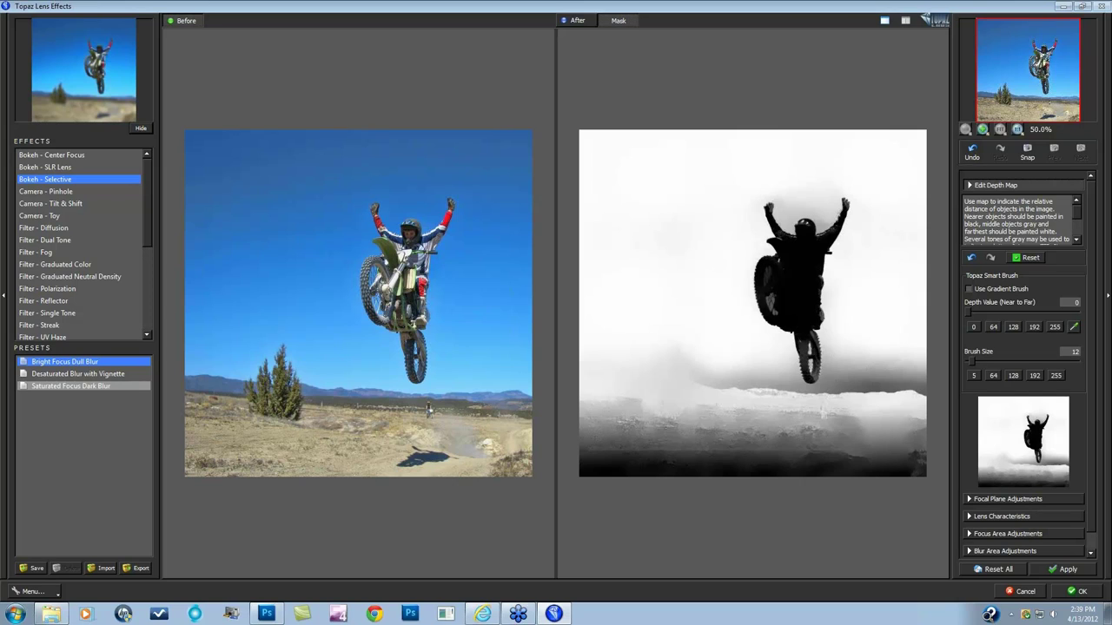
click(382, 230)
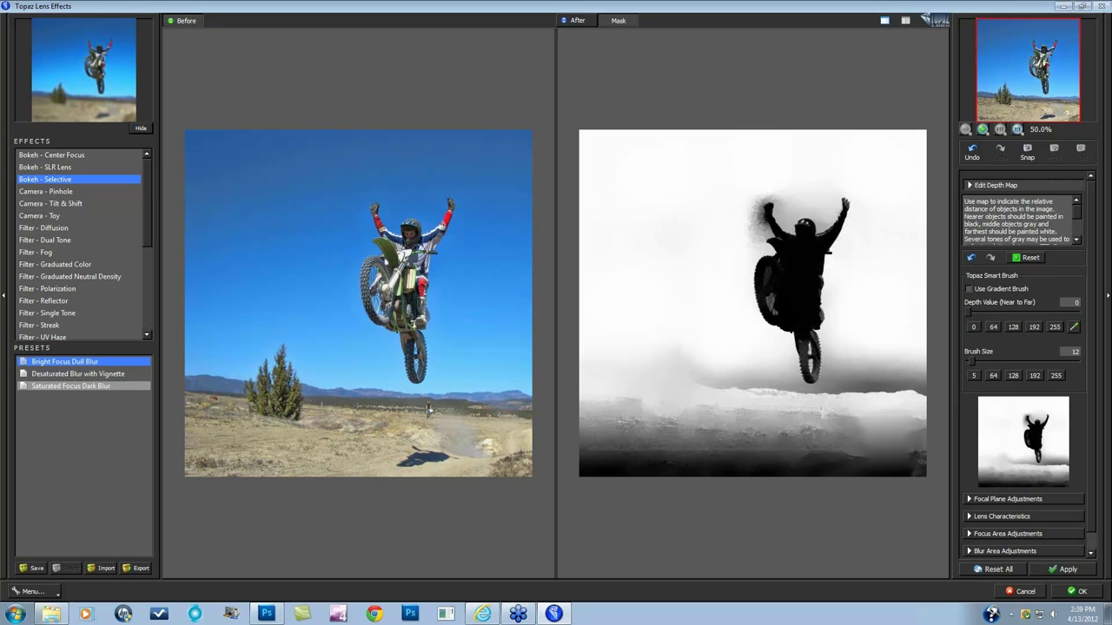
mouse_move(443, 228)
mouse_down()
mouse_move(450, 221)
mouse_move(417, 230)
mouse_up()
drag(412, 347, 425, 316)
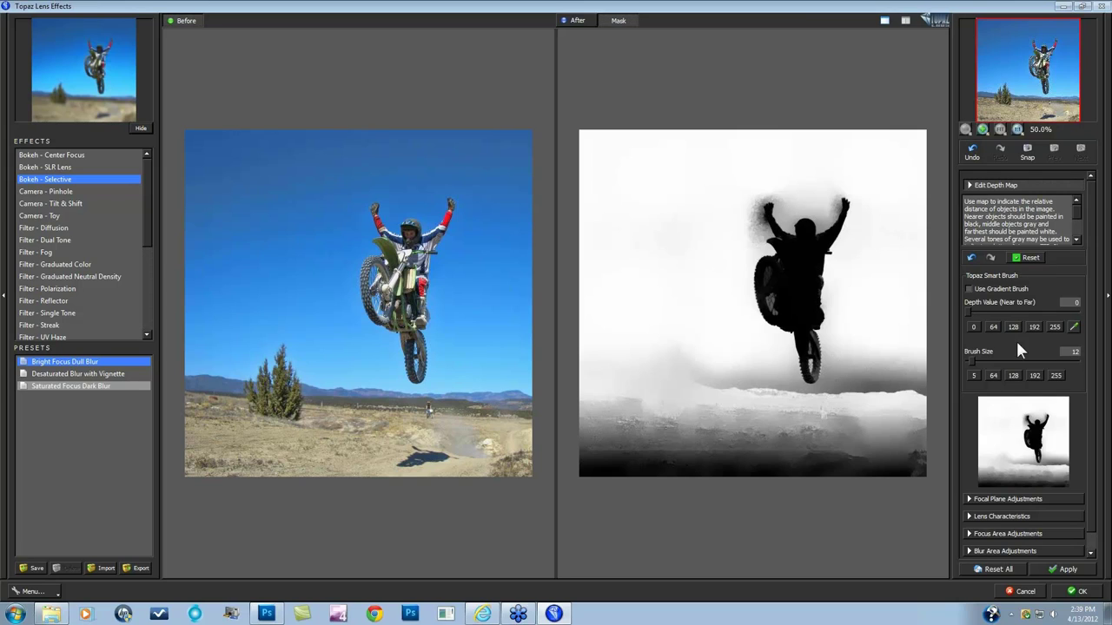
Step: Set depth to 255 and paint the grey halo by the left hand white
drag(967, 309, 1076, 311)
mouse_move(784, 217)
mouse_down()
mouse_move(831, 217)
mouse_move(816, 202)
mouse_move(795, 211)
mouse_move(832, 197)
mouse_move(826, 236)
mouse_up()
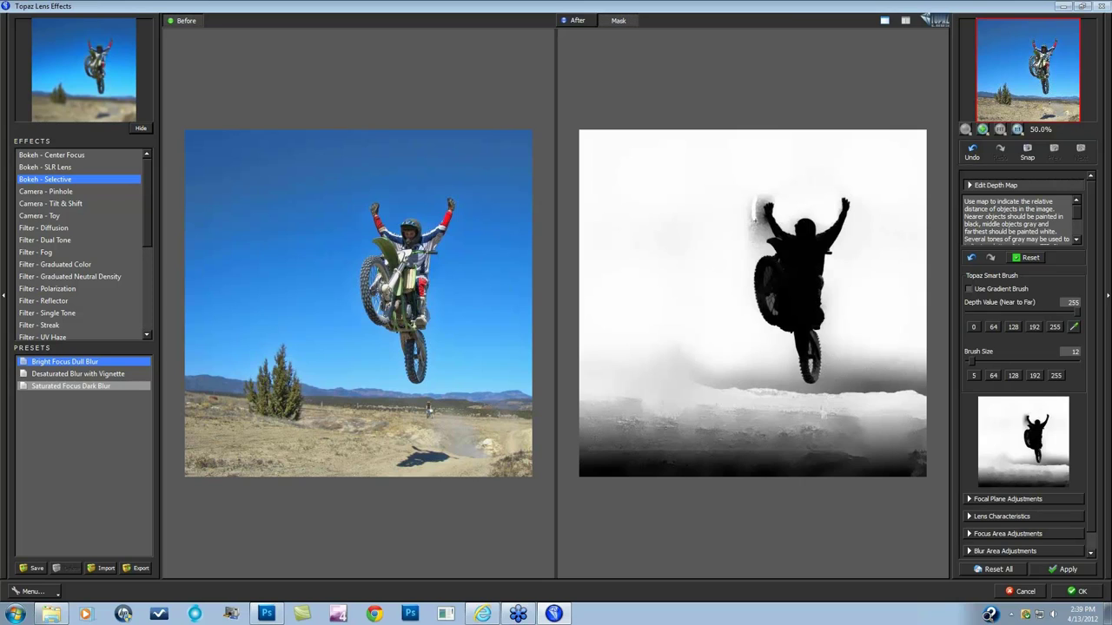
drag(754, 217, 757, 210)
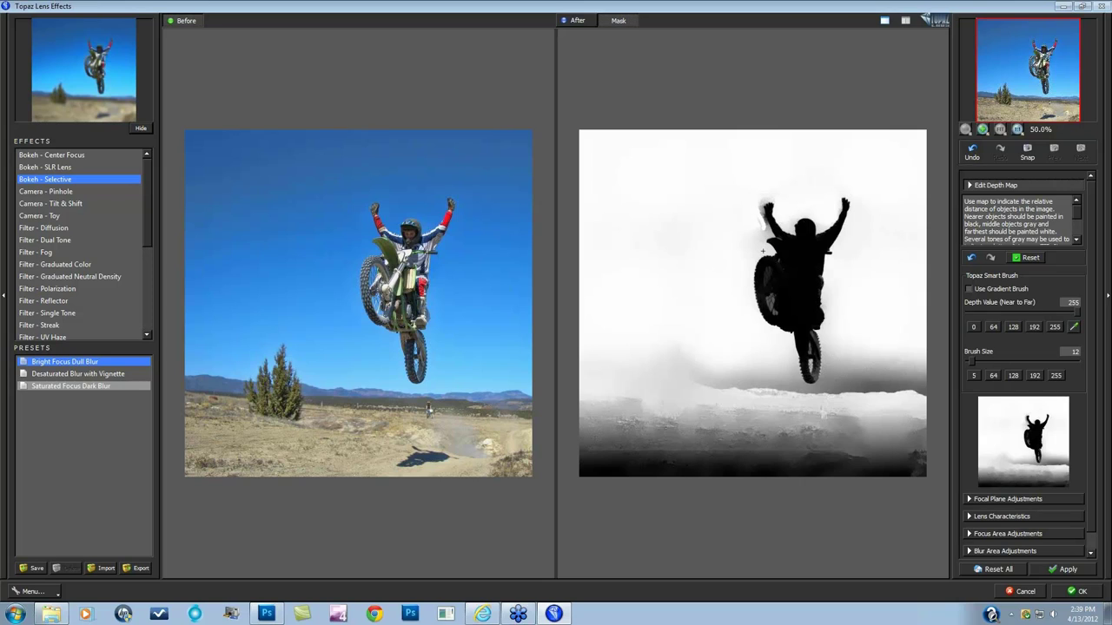
mouse_move(762, 251)
mouse_down()
mouse_move(763, 212)
mouse_move(761, 251)
mouse_up()
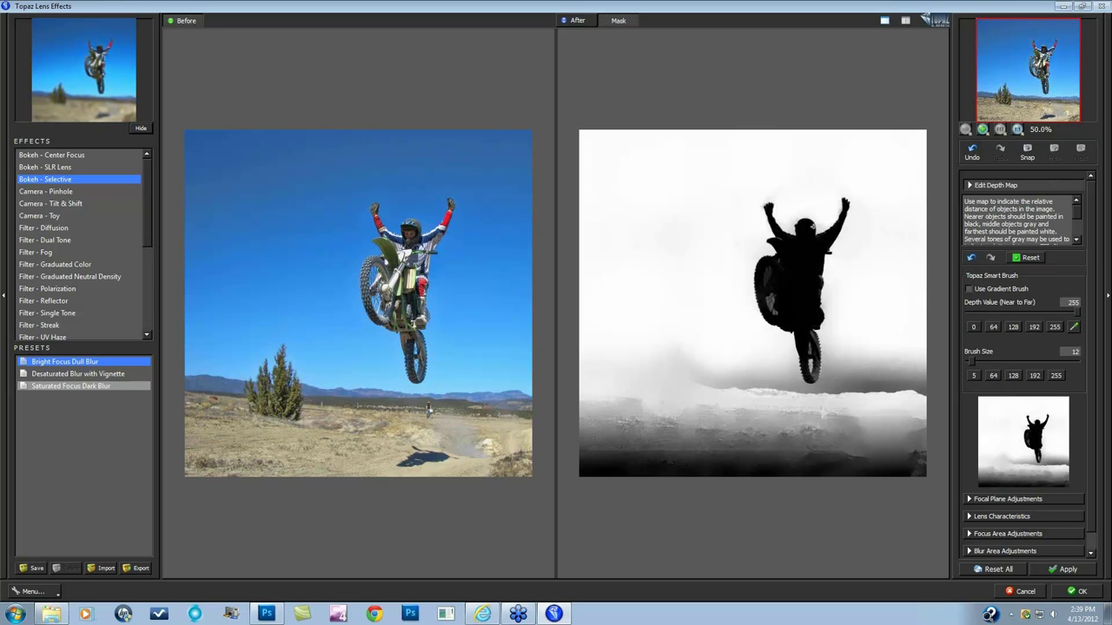
Step: At 100% zoom, paint the wheel spoke gaps white with a size-3 brush, then return to 50%
click(982, 129)
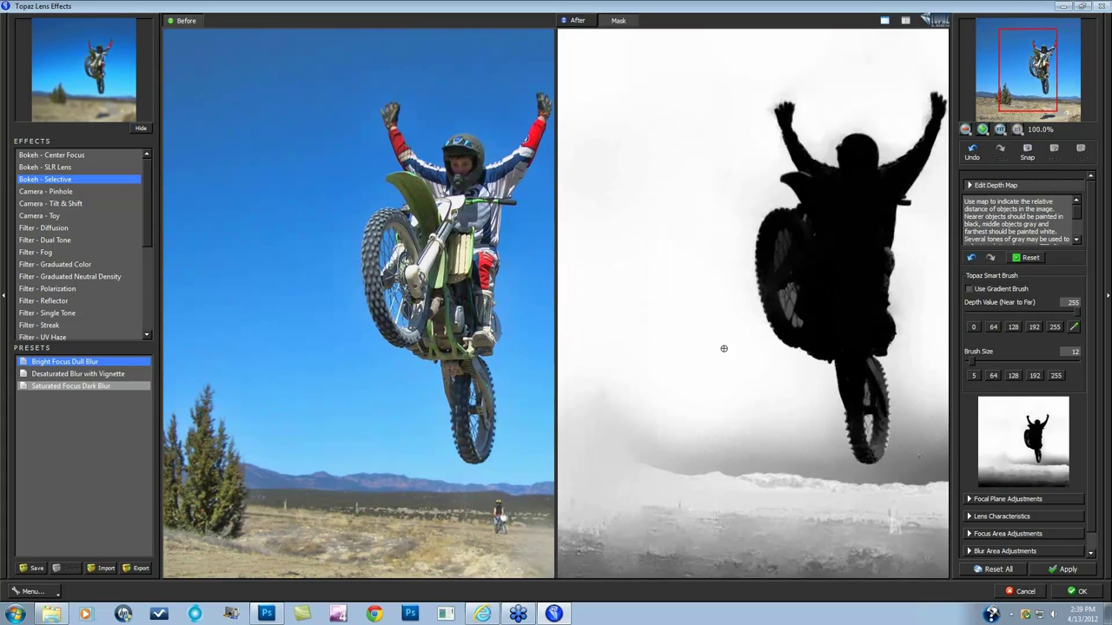
scroll(1010, 369, down, 5)
drag(787, 304, 790, 318)
drag(780, 252, 782, 238)
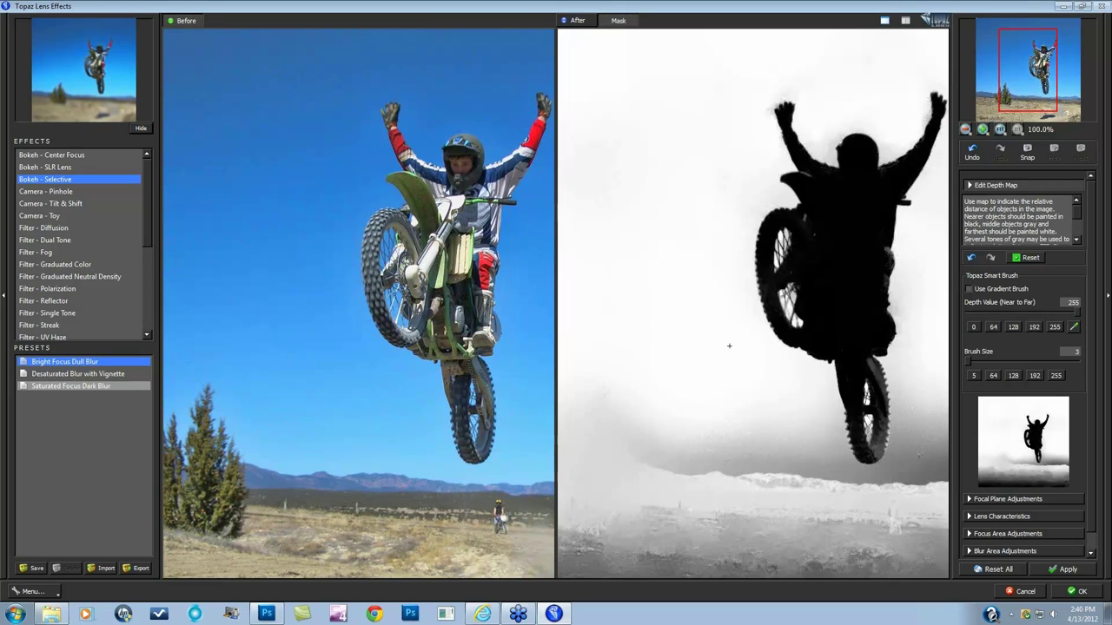
click(965, 129)
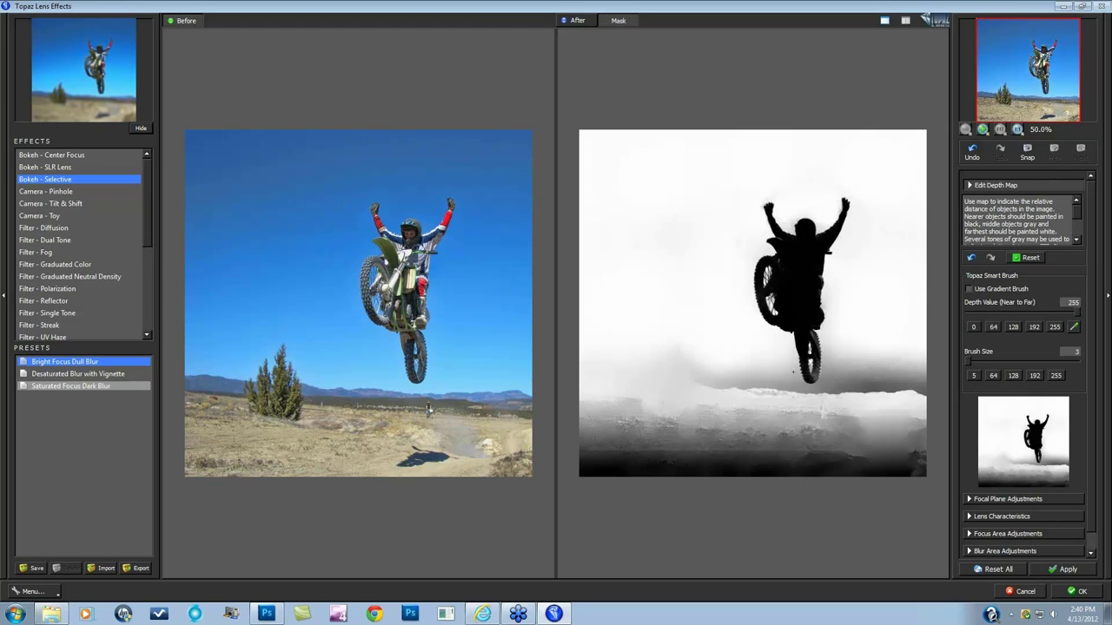
Step: Sample depth 184 from the mask and paint the tree at that depth, enlarging the brush to 5
click(1075, 326)
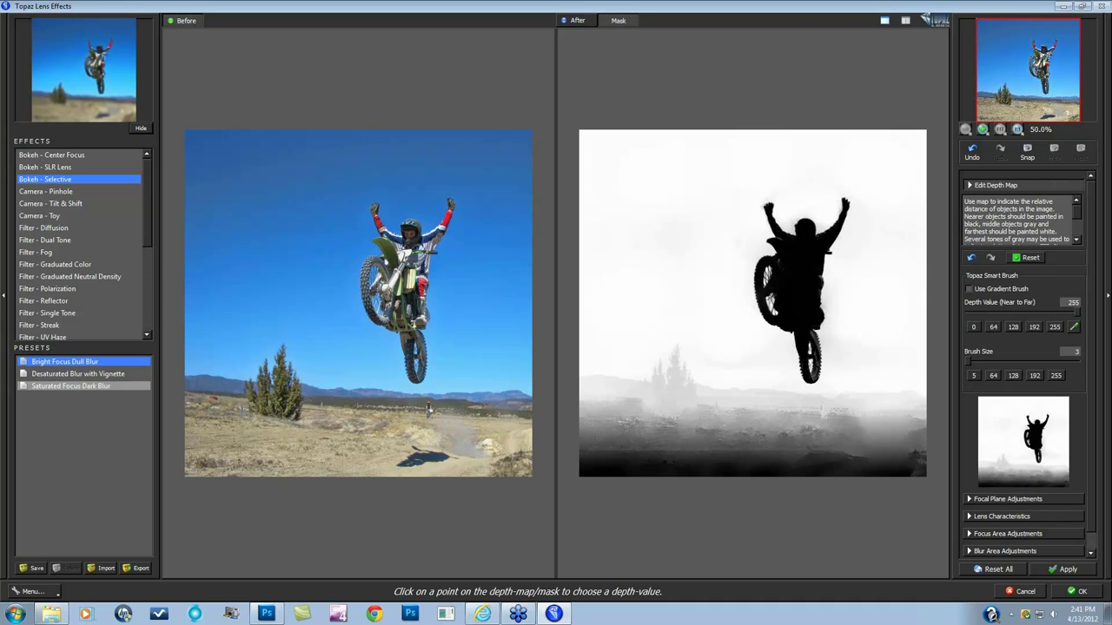
click(249, 414)
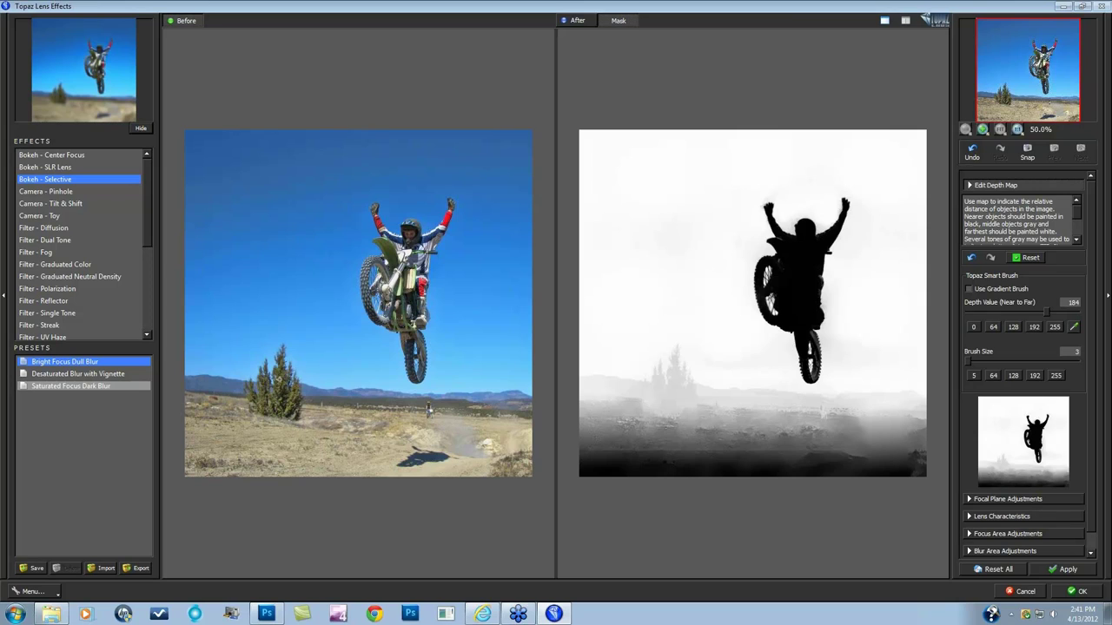
drag(279, 382, 280, 403)
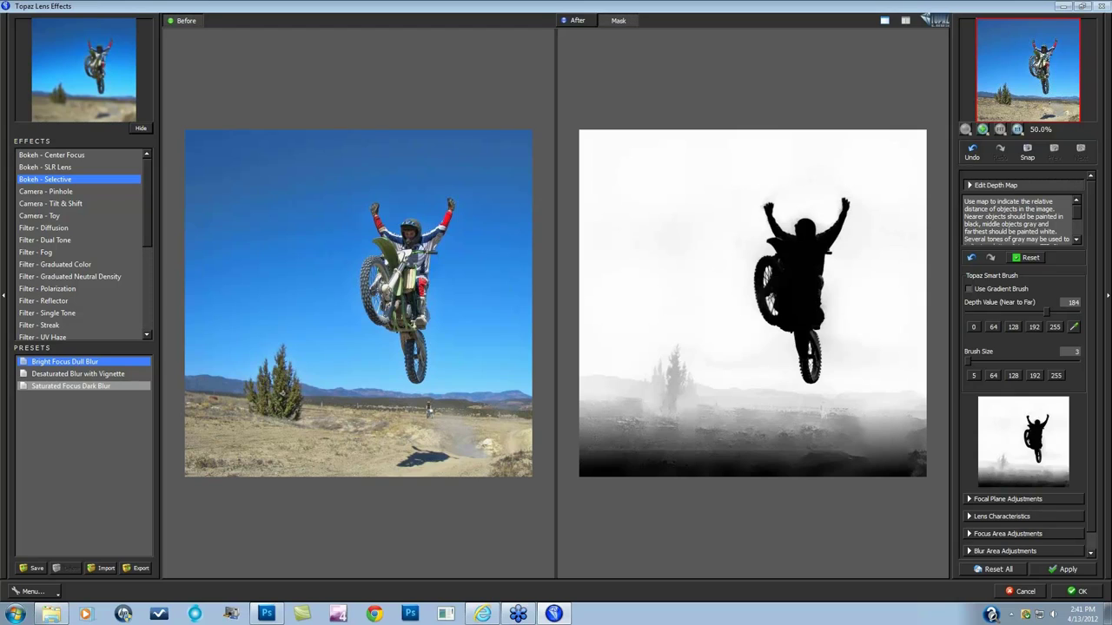
drag(293, 396, 291, 401)
drag(260, 381, 264, 408)
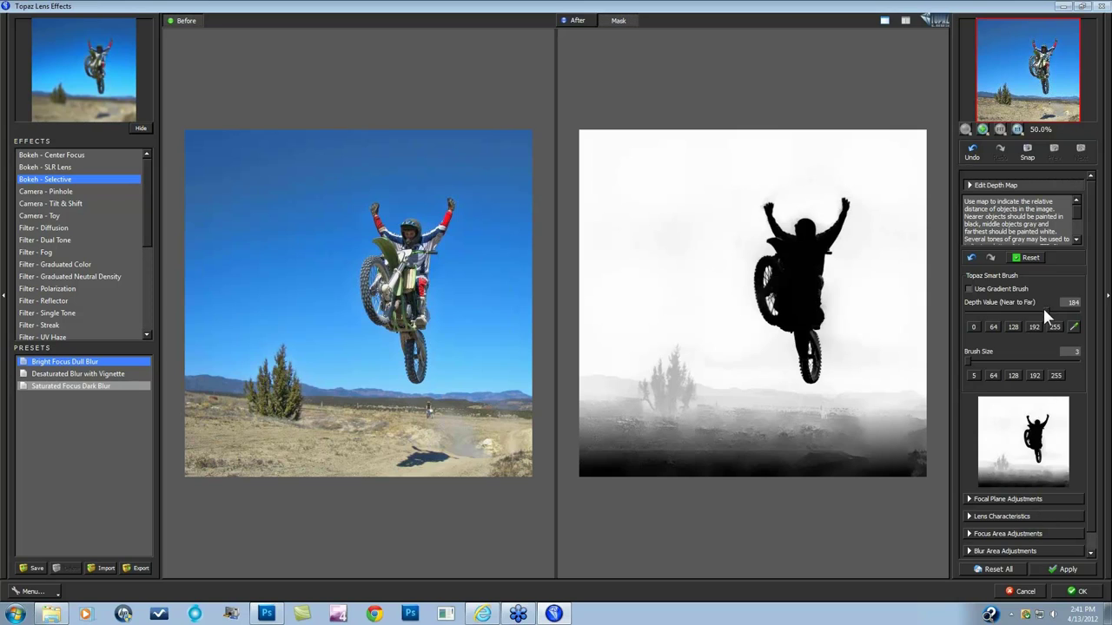
click(969, 361)
Step: In Focal Plane Adjustments, switch to single After view and set focus on the rider's head
click(971, 499)
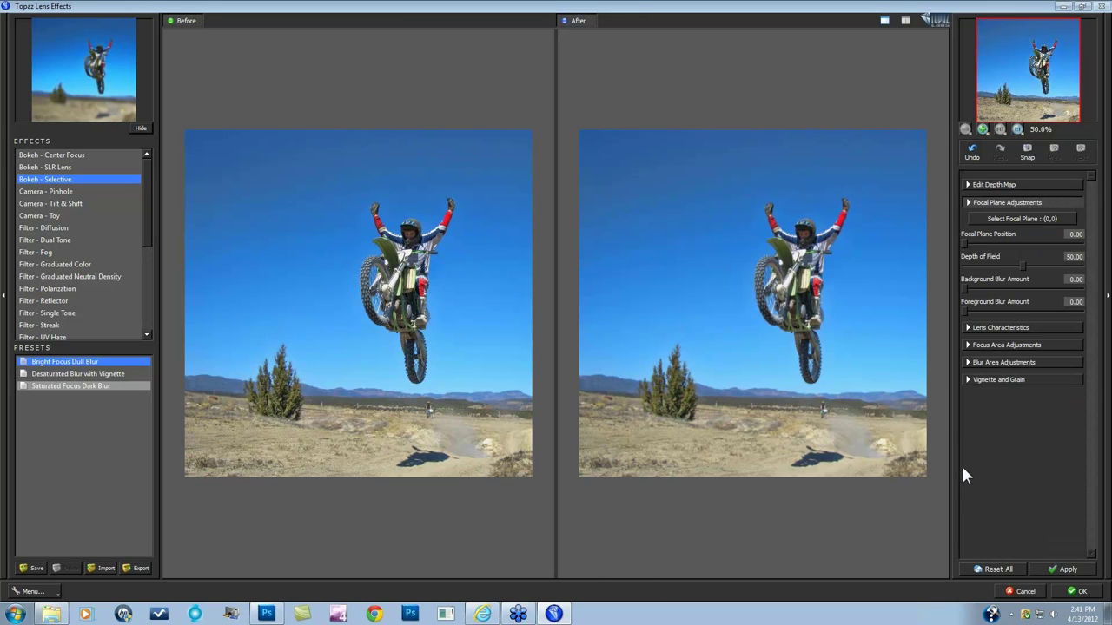
click(884, 21)
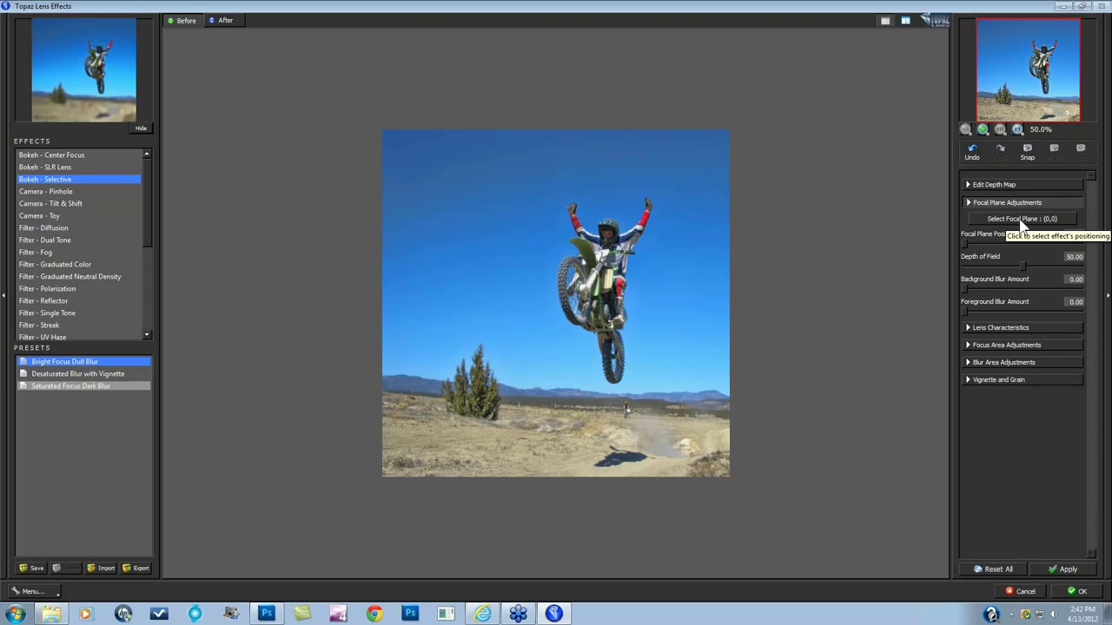
click(1020, 218)
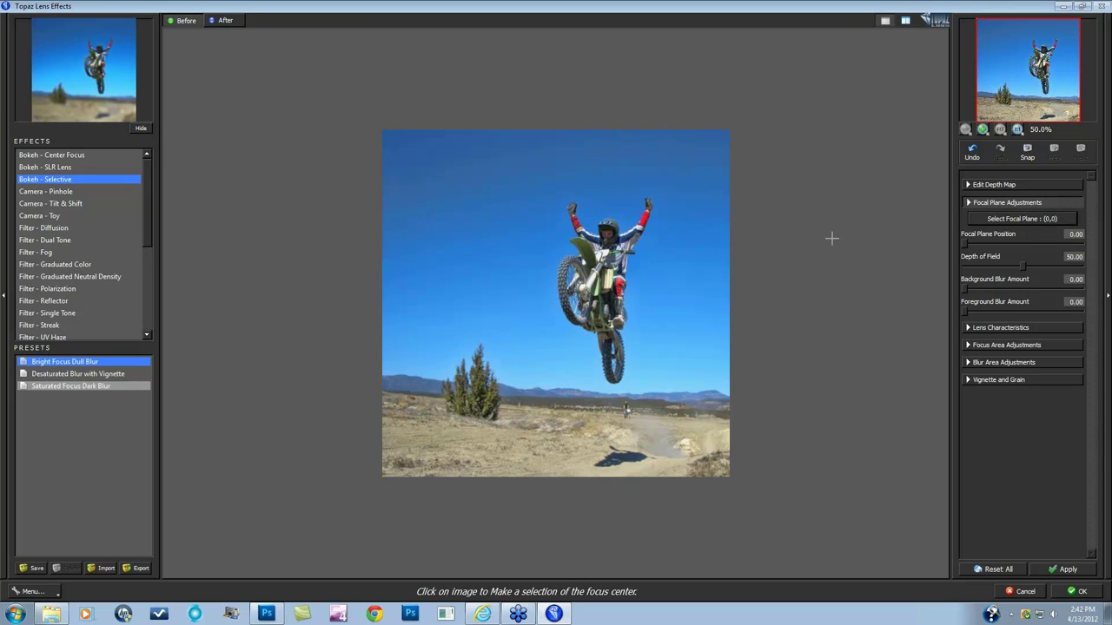
click(608, 240)
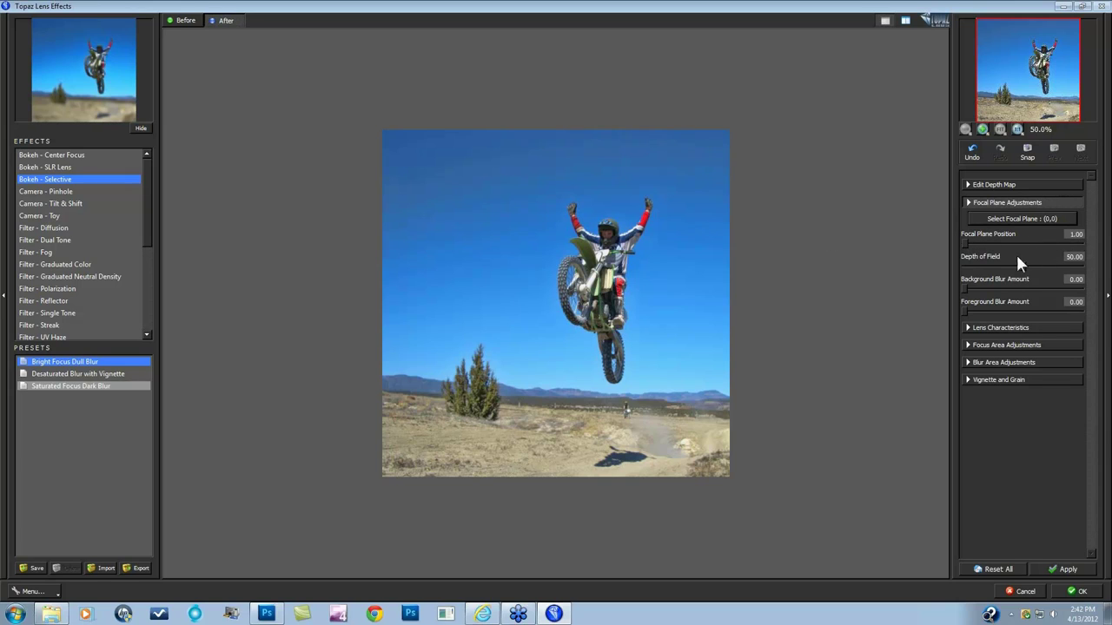
Step: Set focal plane position 0, background blur 0.23, foreground blur 0.32 and depth of field 70.79
drag(962, 243, 948, 239)
drag(966, 286, 997, 287)
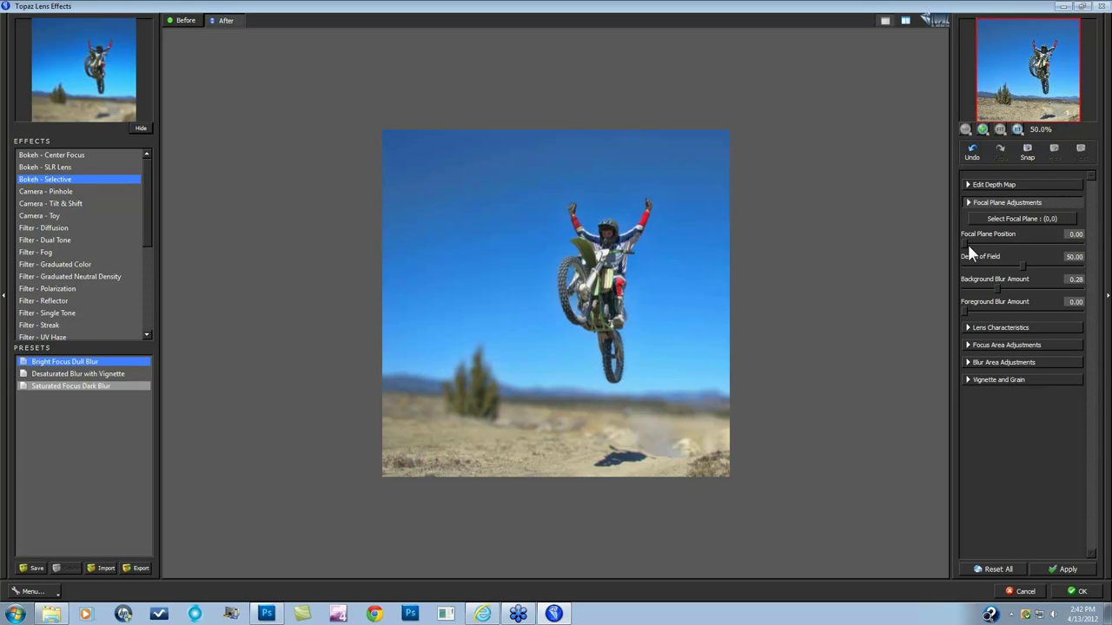
drag(966, 244, 1045, 245)
drag(963, 310, 1007, 310)
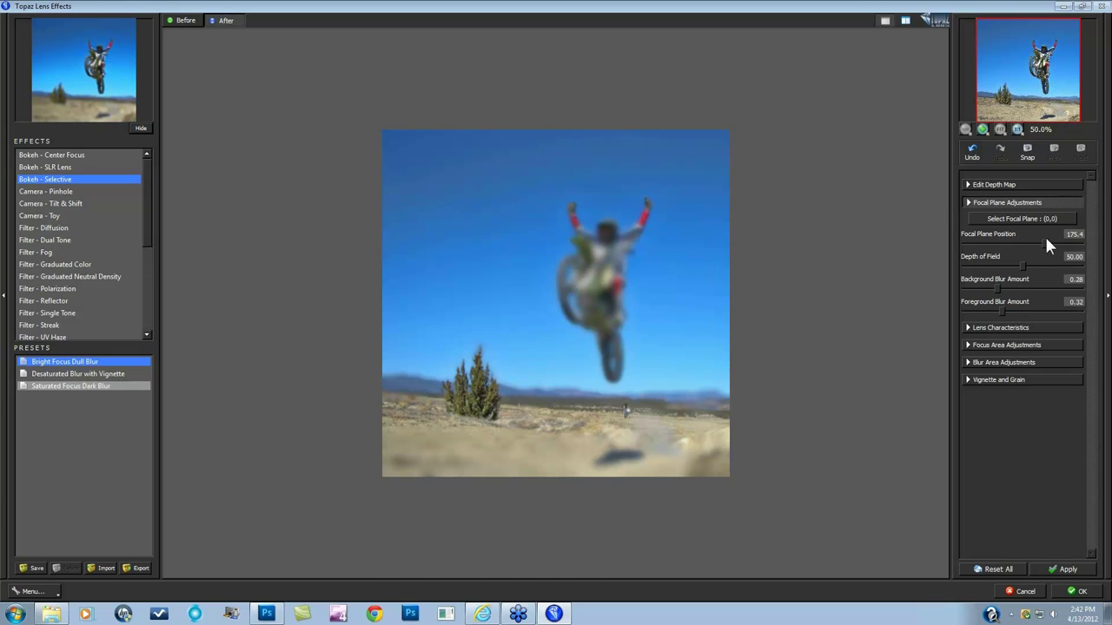
drag(1048, 246, 1087, 247)
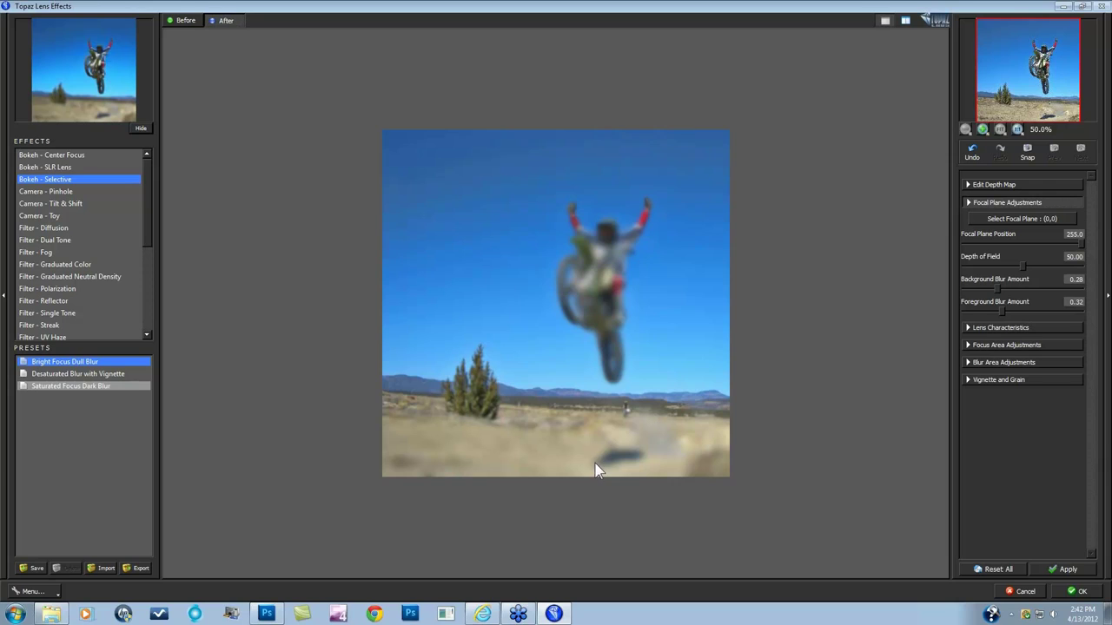
drag(1081, 243, 988, 243)
drag(989, 240, 951, 240)
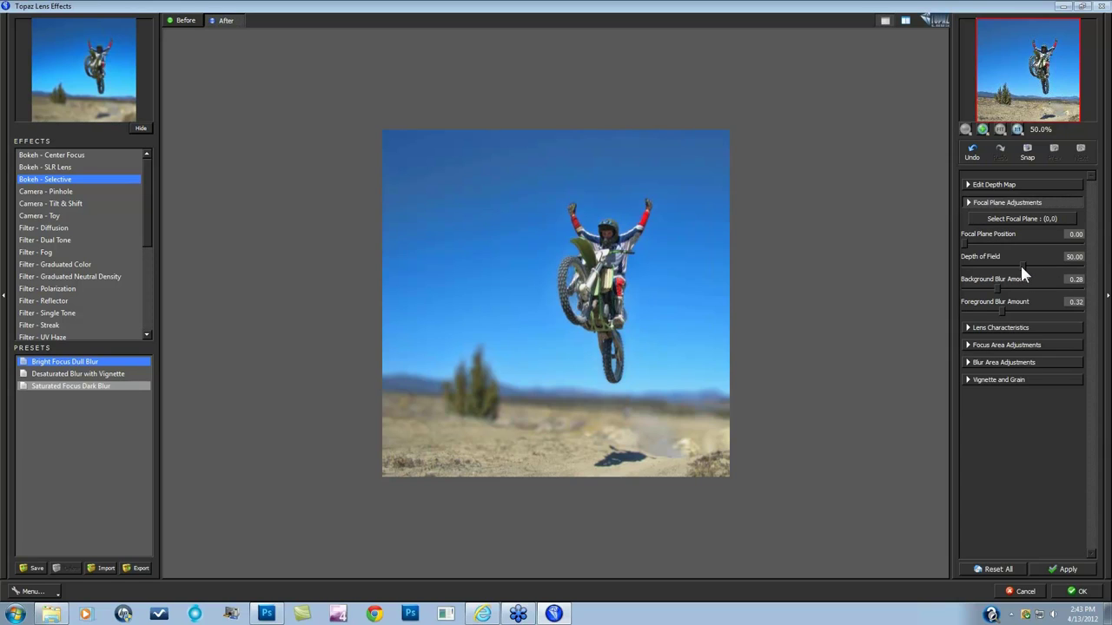
drag(1022, 269, 989, 285)
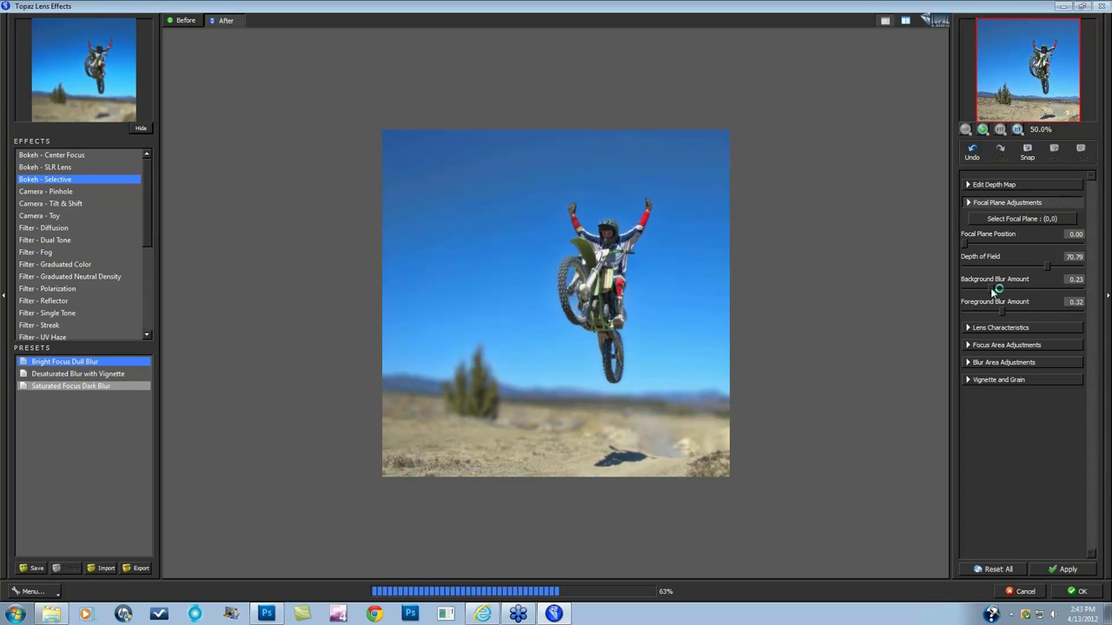
Step: Raise Creamy, then set focus-area sharpen 0.09, brightness 0.10, contrast 0.08, saturation 0.13
click(969, 328)
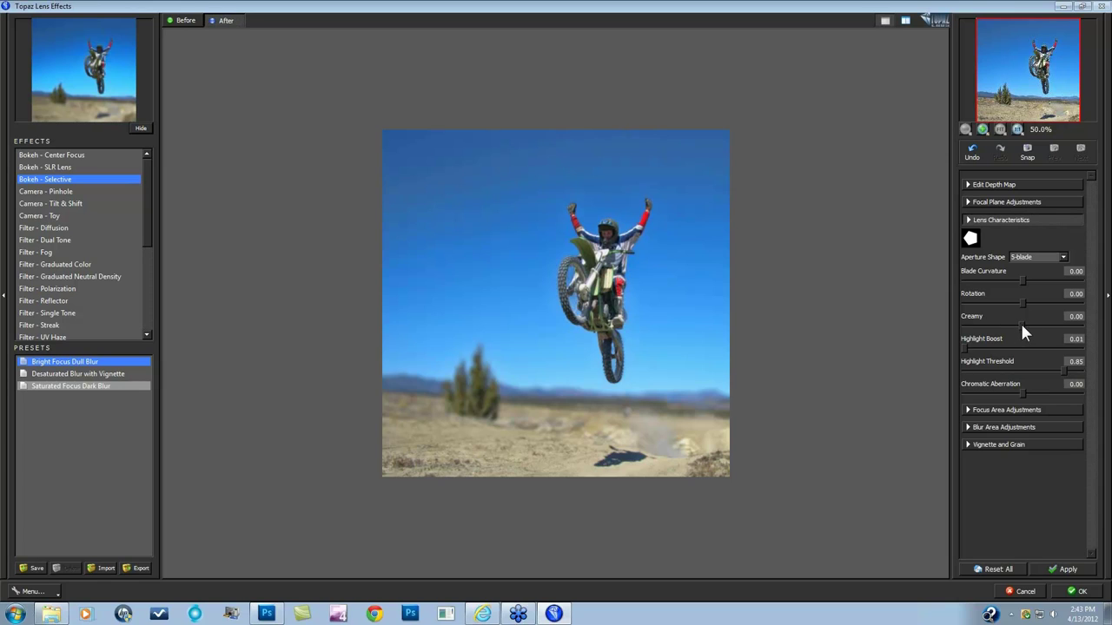
drag(1022, 325, 1058, 325)
click(969, 412)
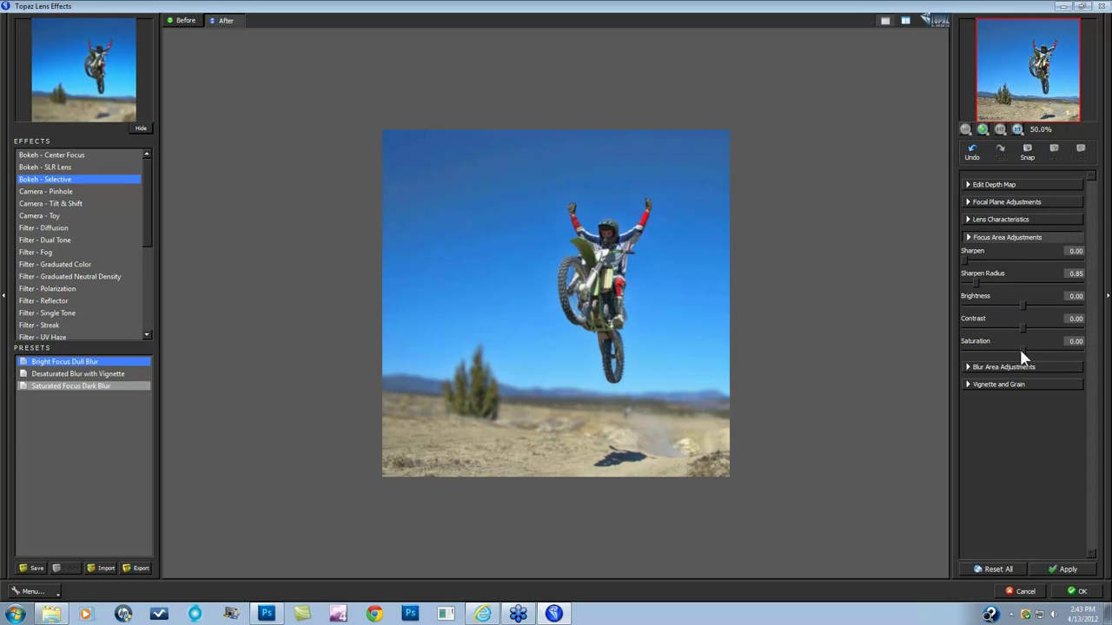
drag(1022, 304, 1028, 349)
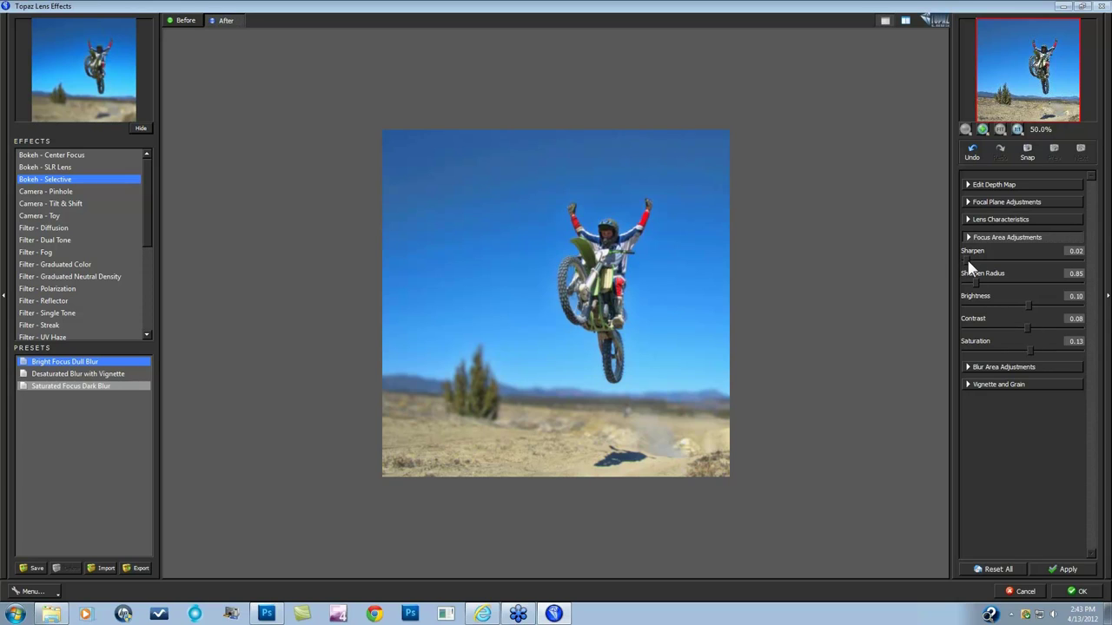
drag(967, 261, 974, 261)
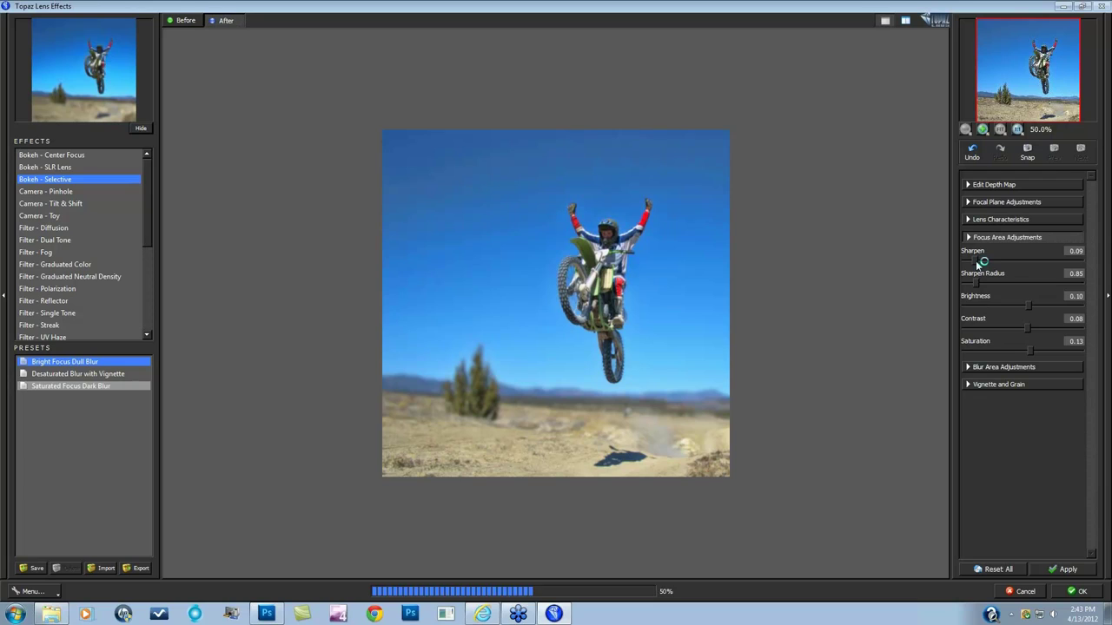
click(968, 369)
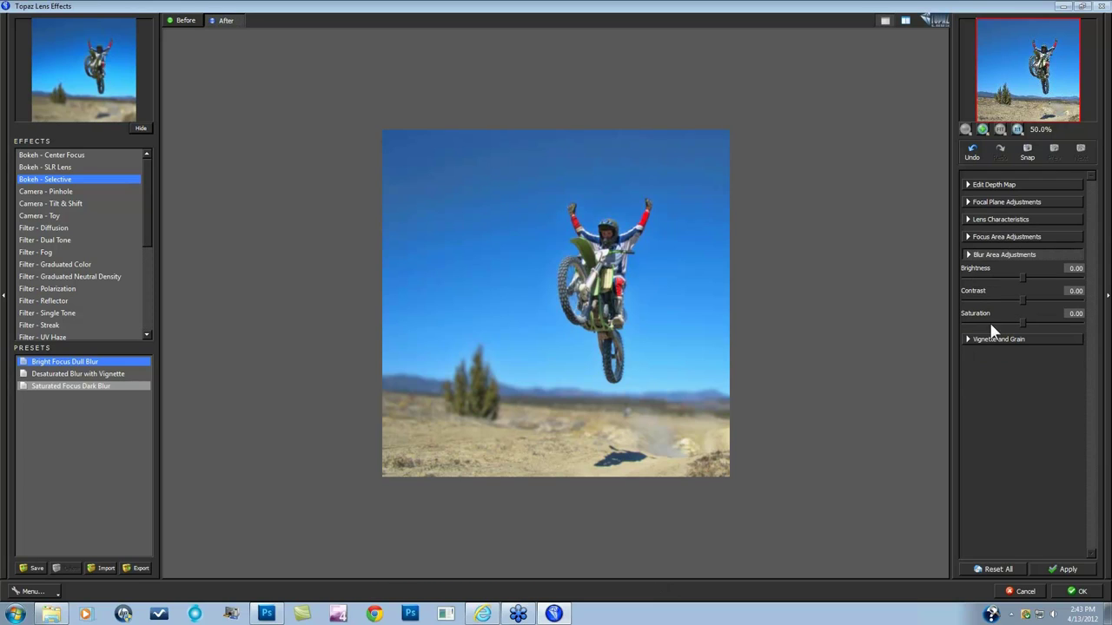
Step: Set blur-area brightness to -0.14, contrast to 0.03 and saturation to -0.12
drag(1019, 276, 1015, 275)
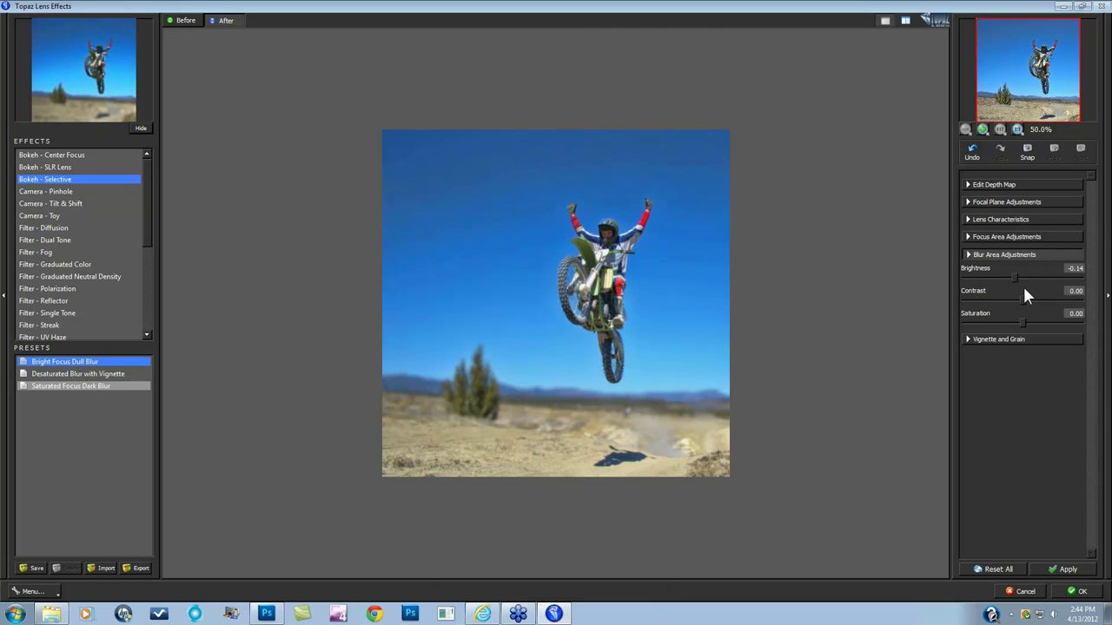
mouse_move(1022, 300)
mouse_down()
mouse_move(1014, 325)
mouse_move(1025, 301)
mouse_up()
drag(1015, 320, 1016, 322)
click(969, 338)
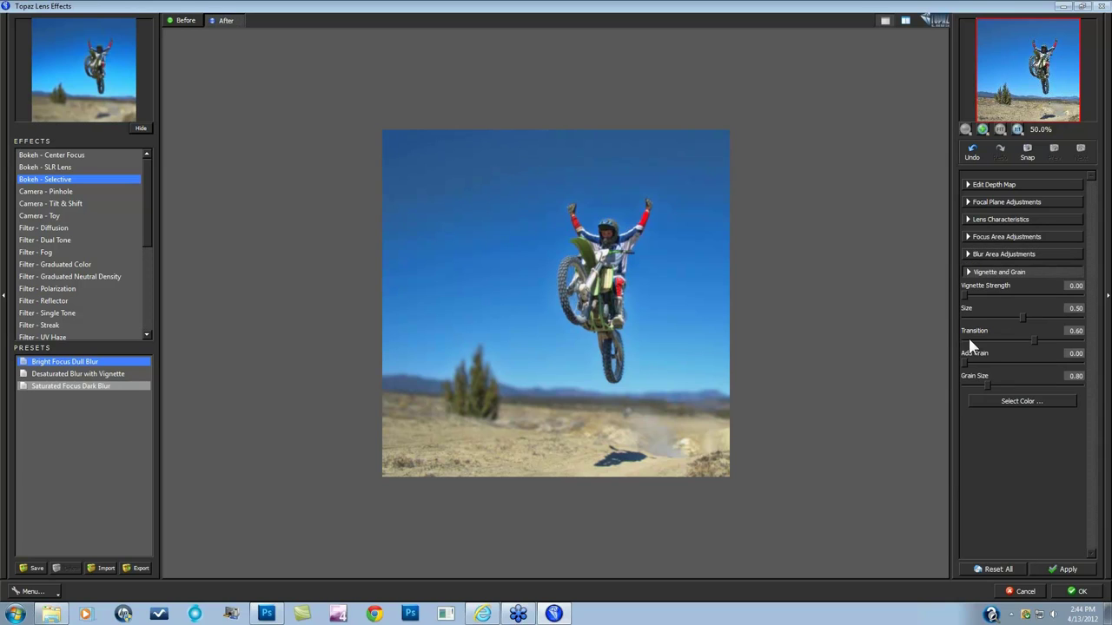
Step: Set vignette strength to 0.15, enlarge the vignette, add grain, and compare with the original
click(982, 296)
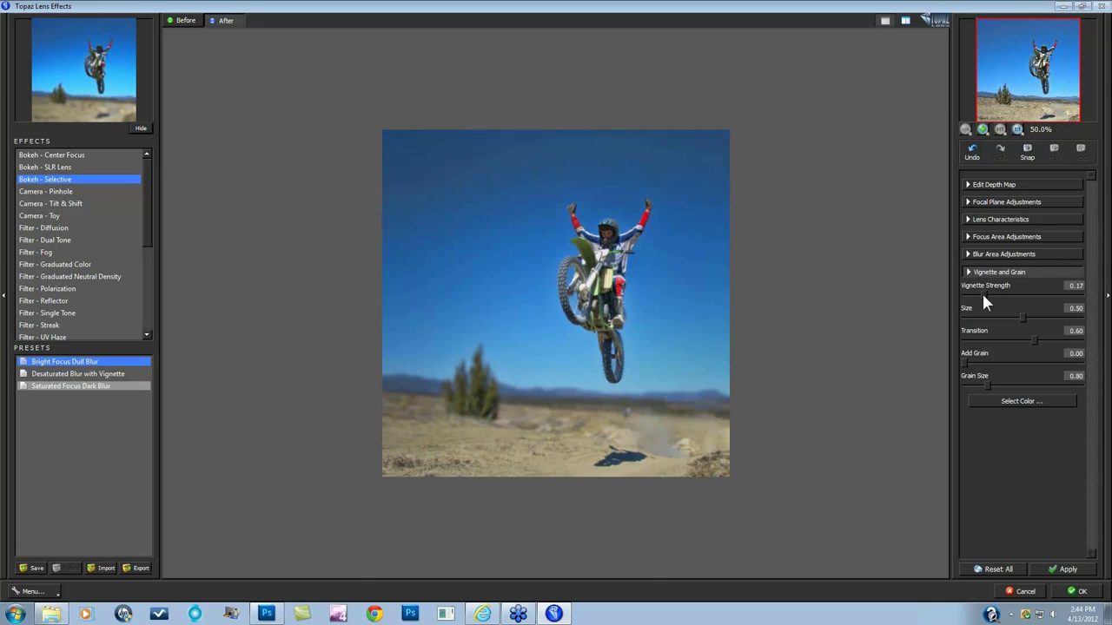
click(982, 296)
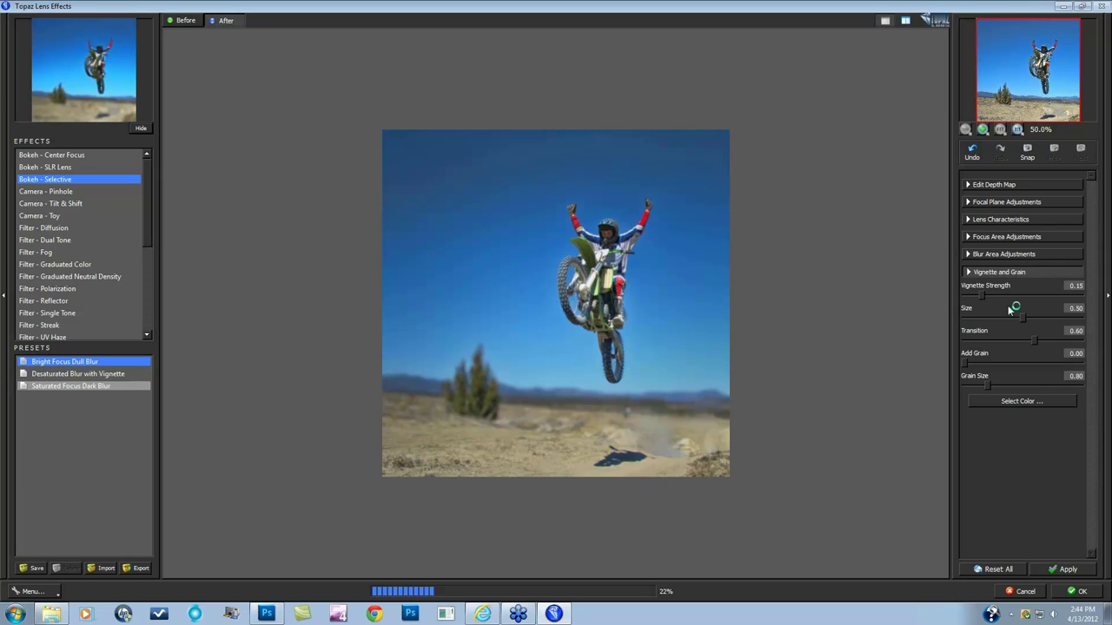
drag(1024, 316, 1044, 317)
mouse_move(1048, 319)
mouse_down()
mouse_move(1067, 318)
mouse_move(1047, 321)
mouse_up()
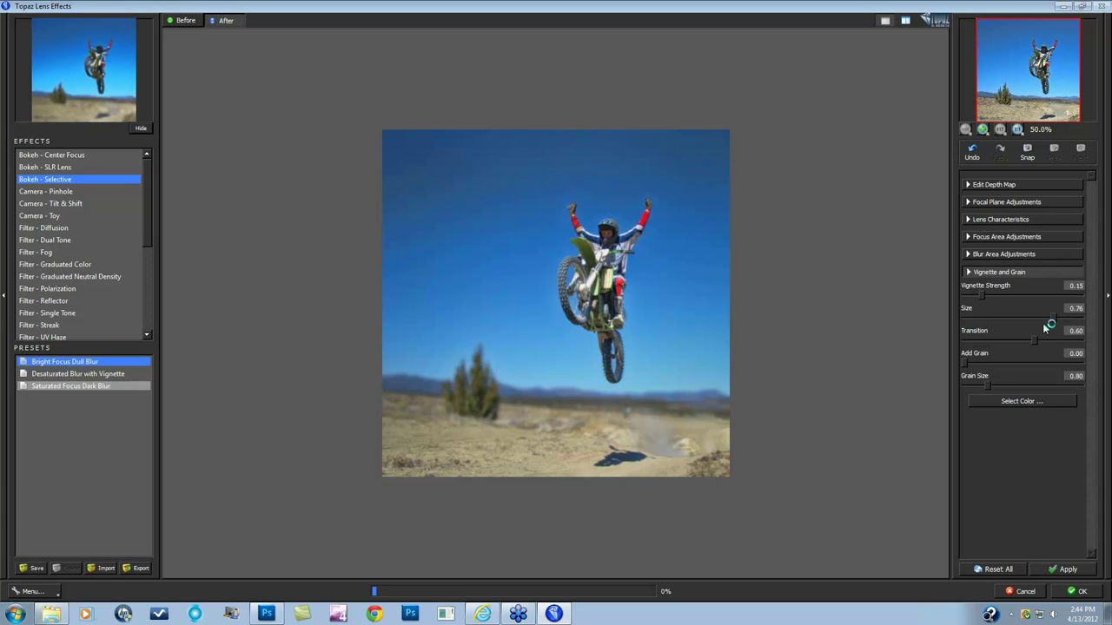
mouse_move(970, 364)
mouse_down()
mouse_move(992, 363)
mouse_move(965, 360)
mouse_up()
key(b)
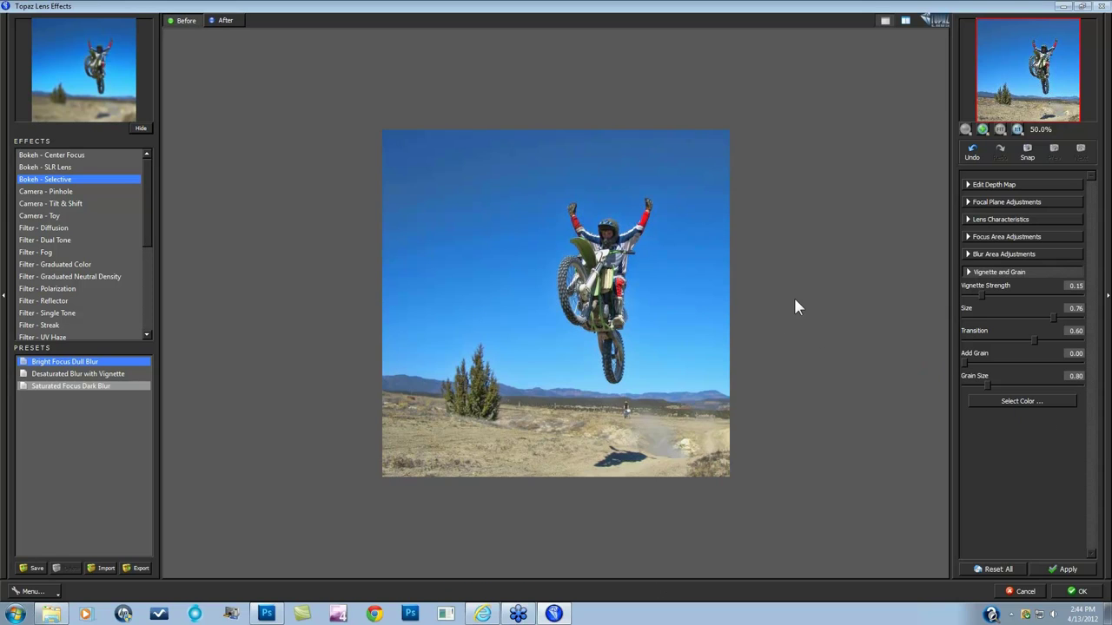
key(b)
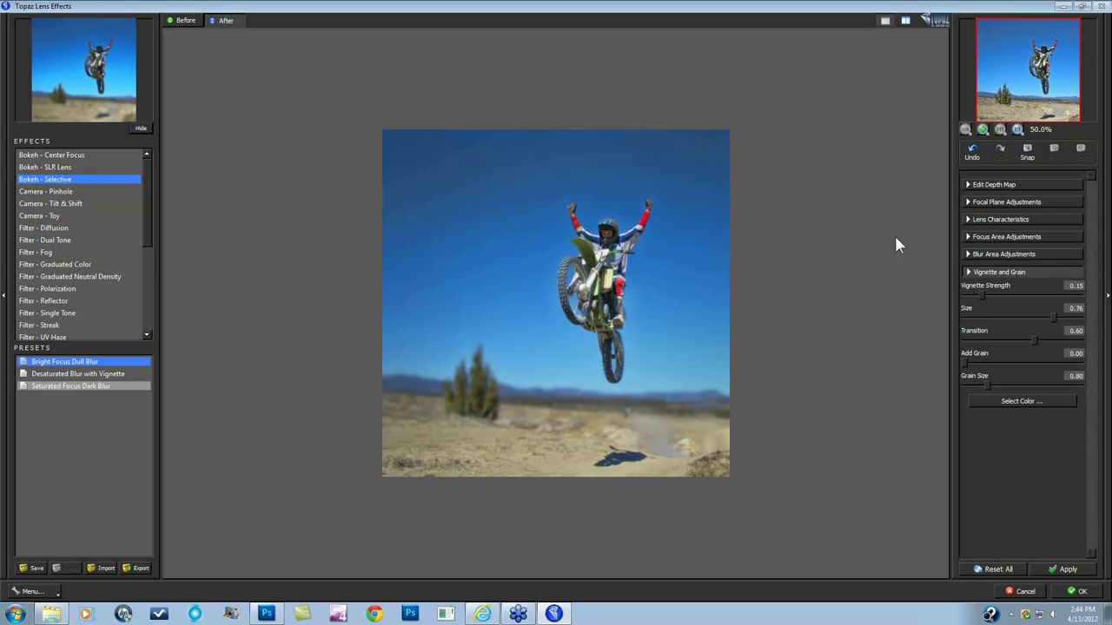
Step: Lower the focus-area brightness to 0.03 and compare it against the original photo
click(969, 240)
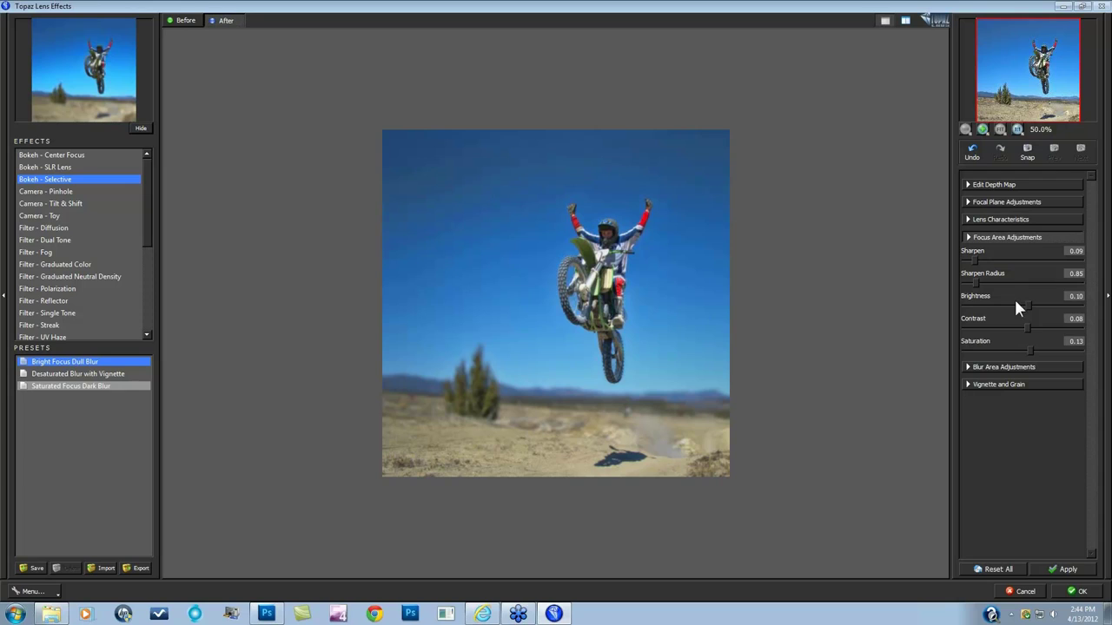
drag(1028, 305, 1025, 307)
click(852, 352)
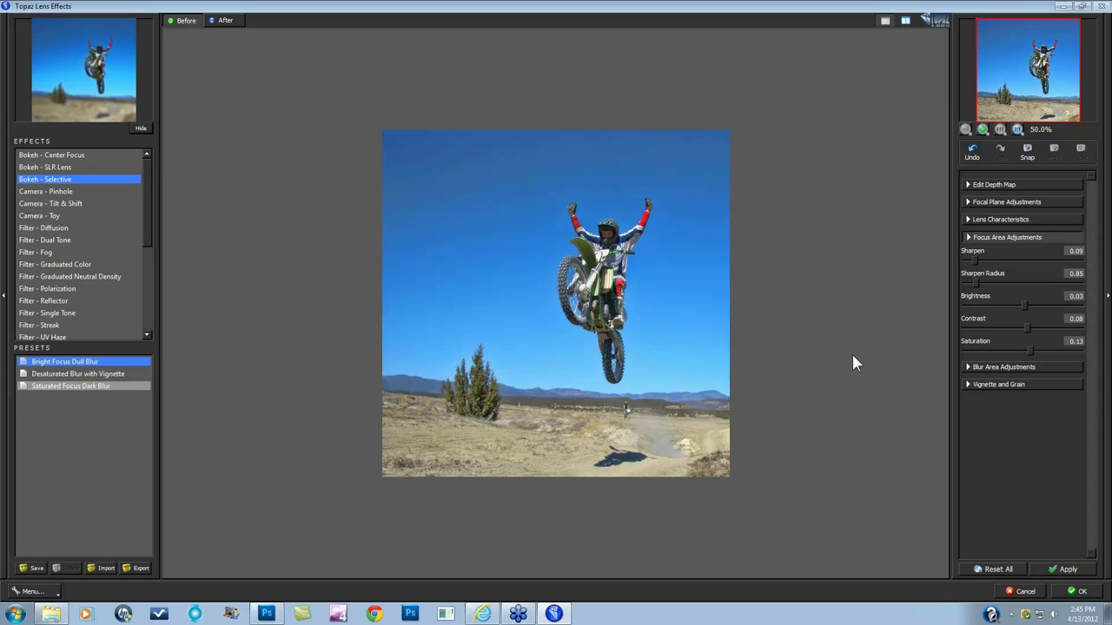
click(824, 388)
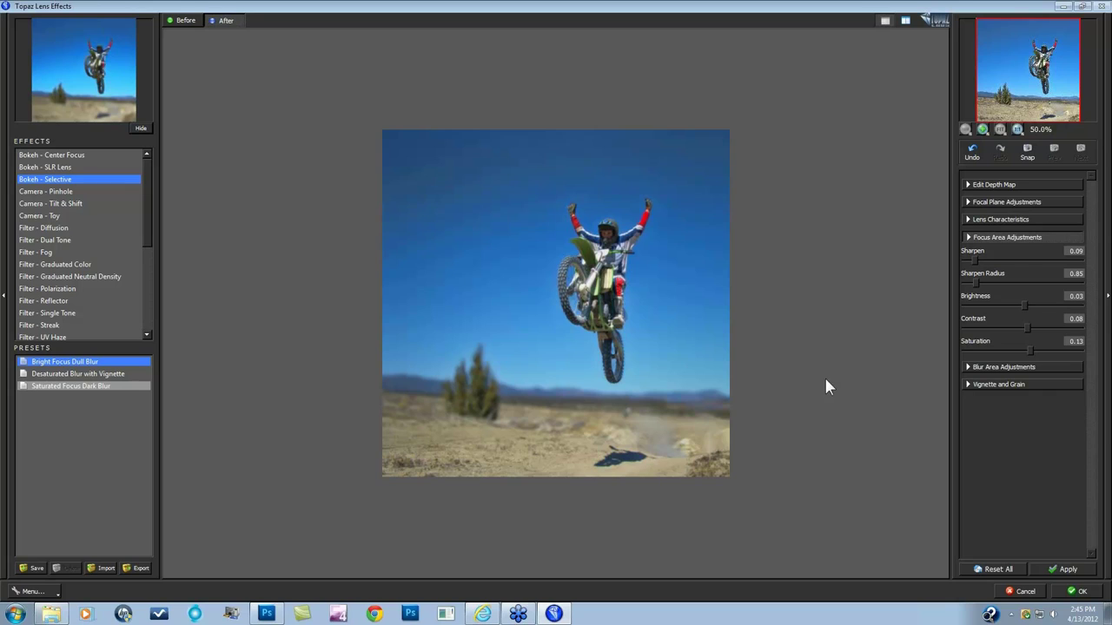
Step: Apply the effect, switch to fielggril_before.jpg, and show only the Background copy layer
click(1070, 595)
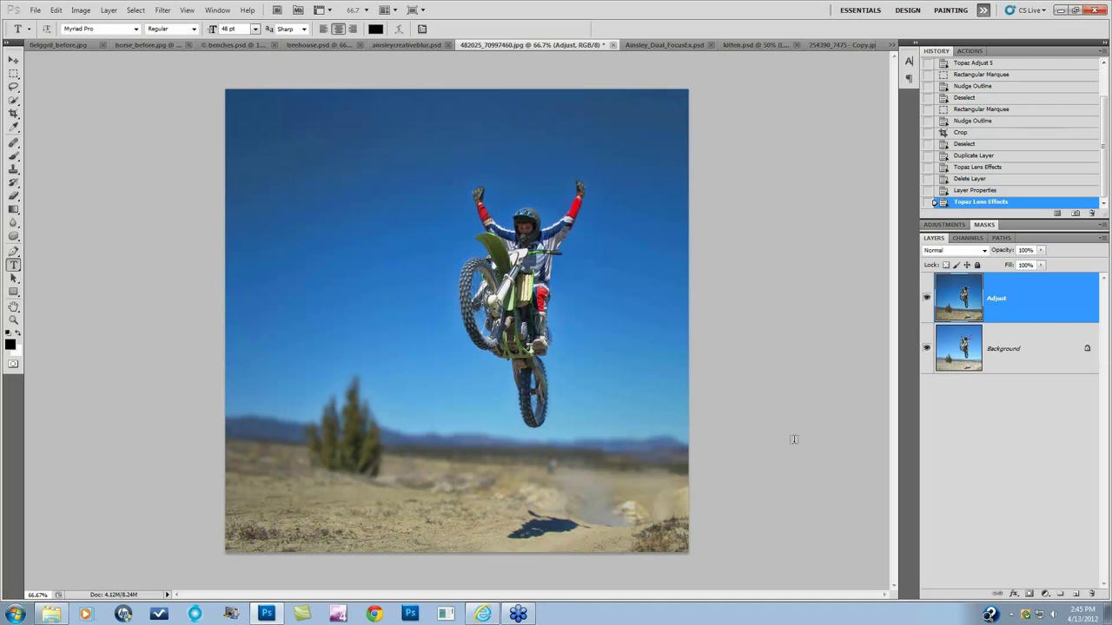
click(52, 47)
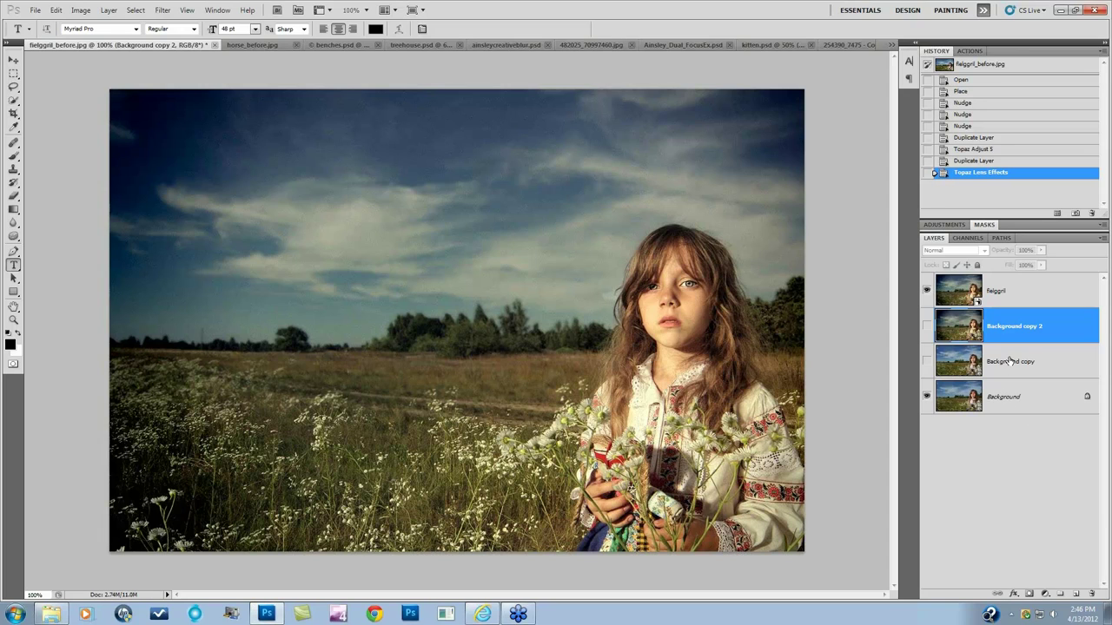
click(928, 292)
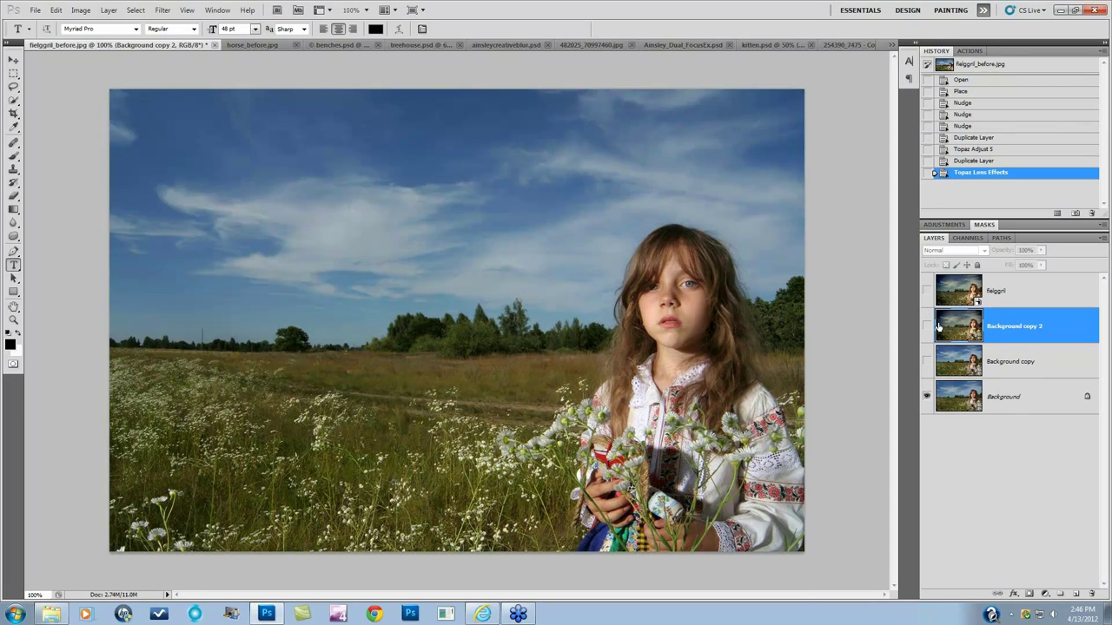
click(1006, 361)
click(927, 361)
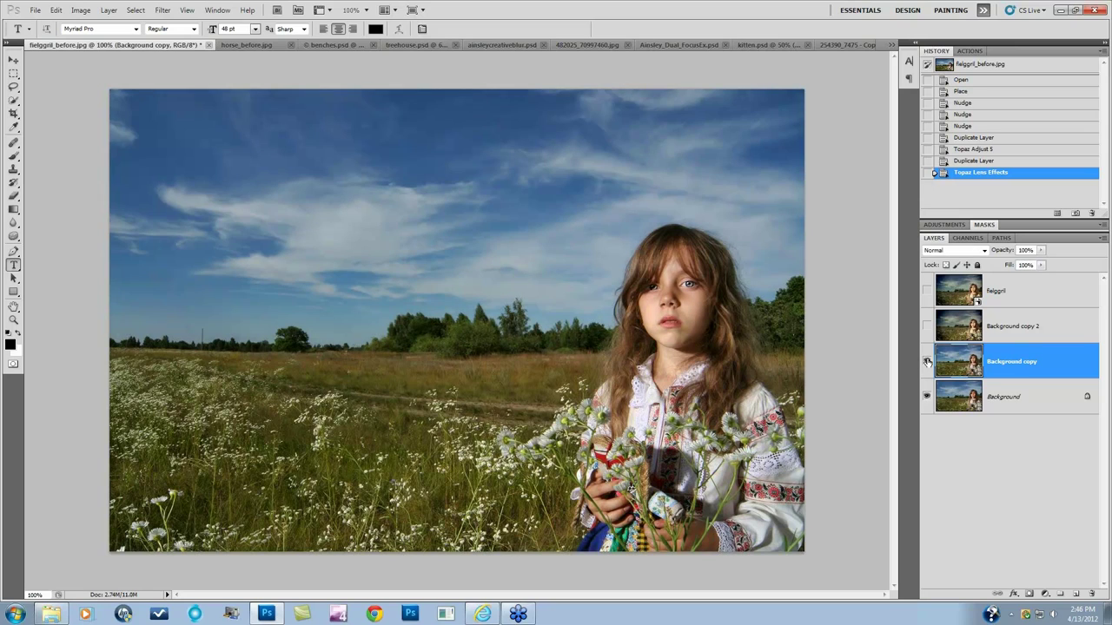
click(927, 362)
click(927, 361)
click(927, 361)
click(927, 362)
Step: Launch Topaz Lens Effects from Filter > Topaz Labs on the Background copy layer
click(162, 9)
mouse_move(204, 266)
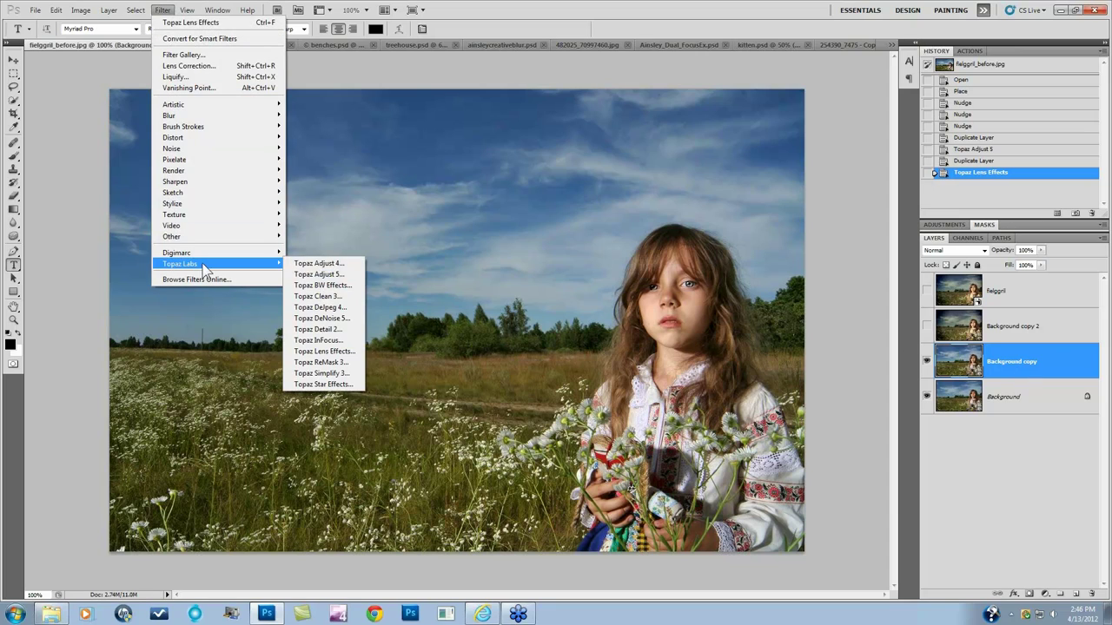
click(323, 351)
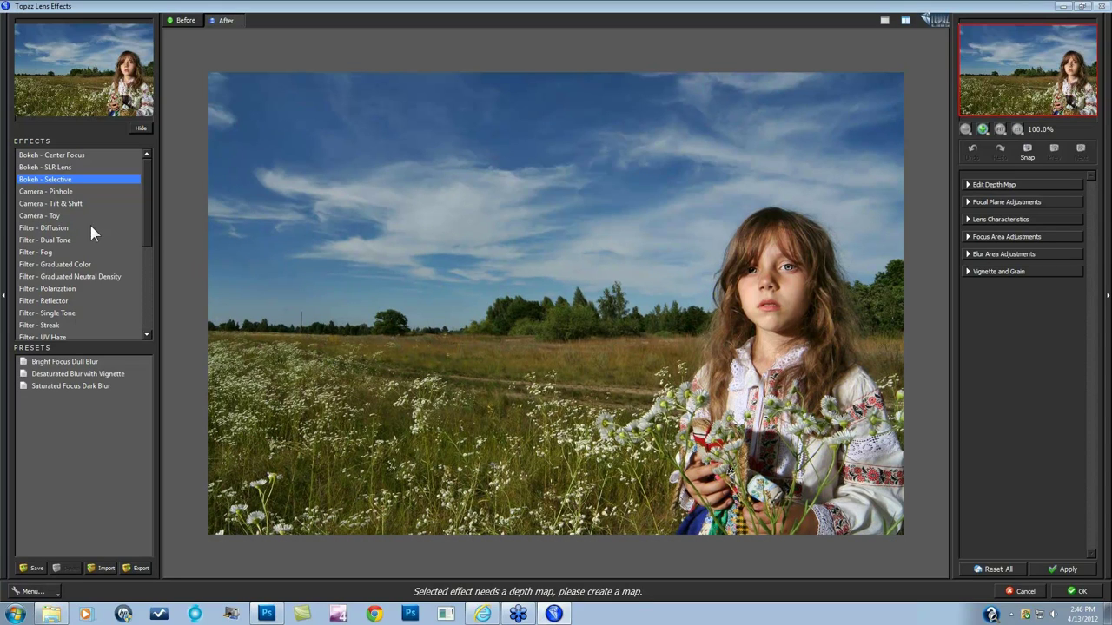
Step: Expand Edit Depth Map for the split Before/Mask view and bring up the options Menu
click(969, 185)
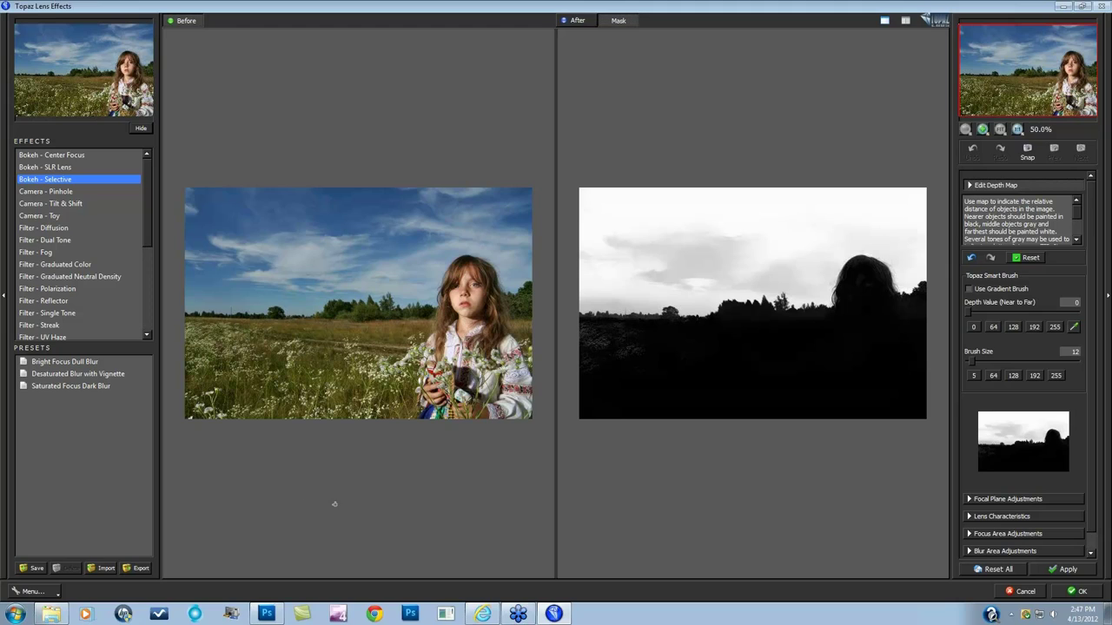
click(32, 592)
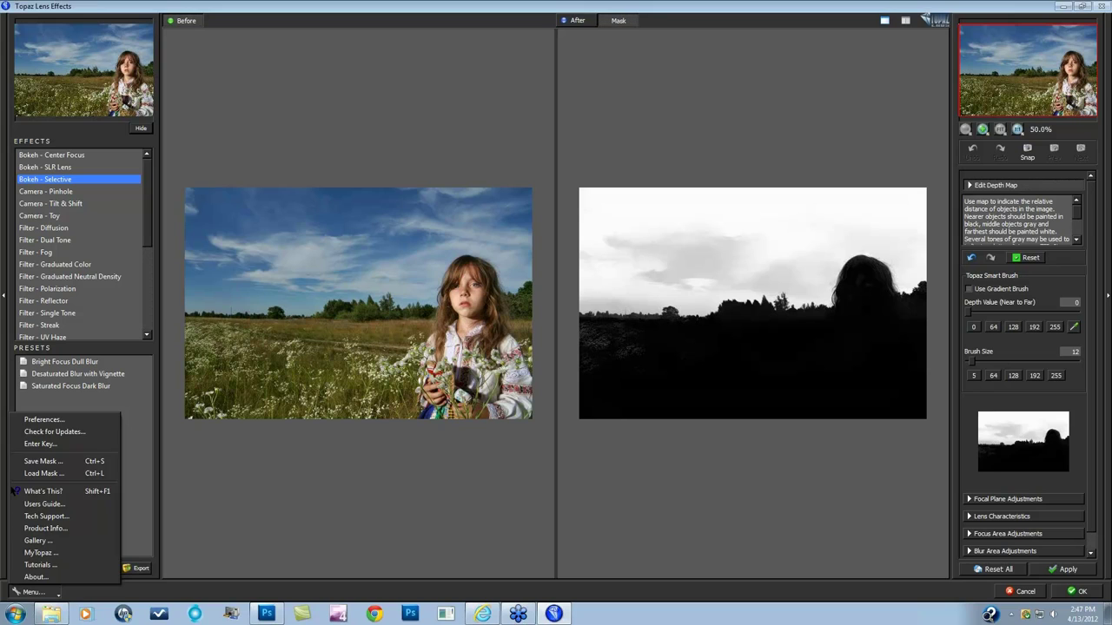
Step: Return to Bokeh - Selective, reset all settings, and reopen the depth-map editor
click(122, 469)
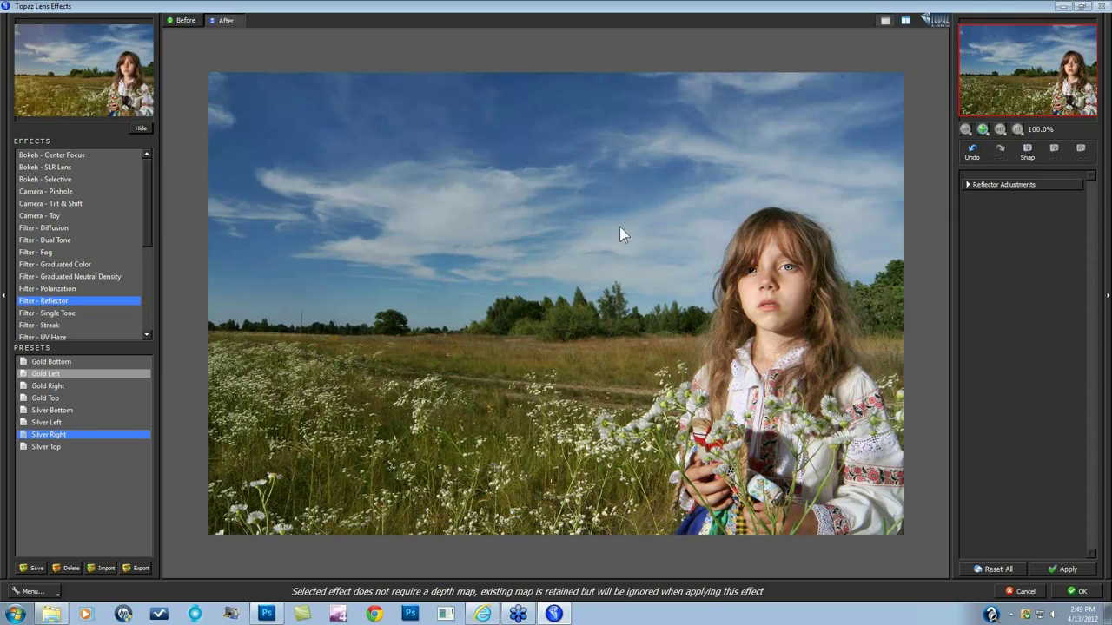
click(54, 179)
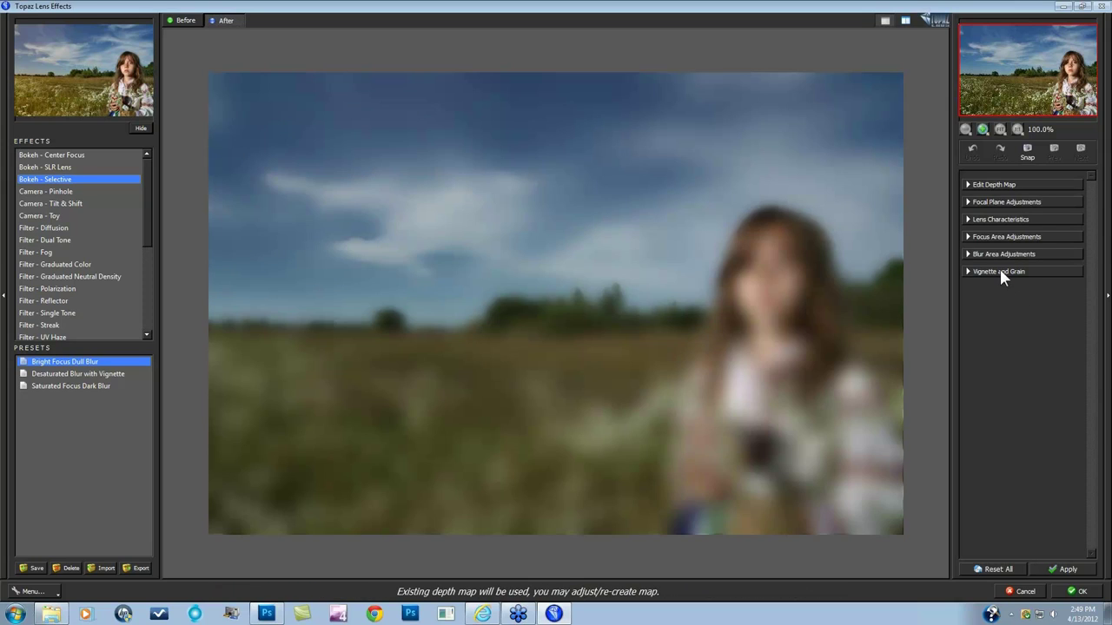
click(981, 563)
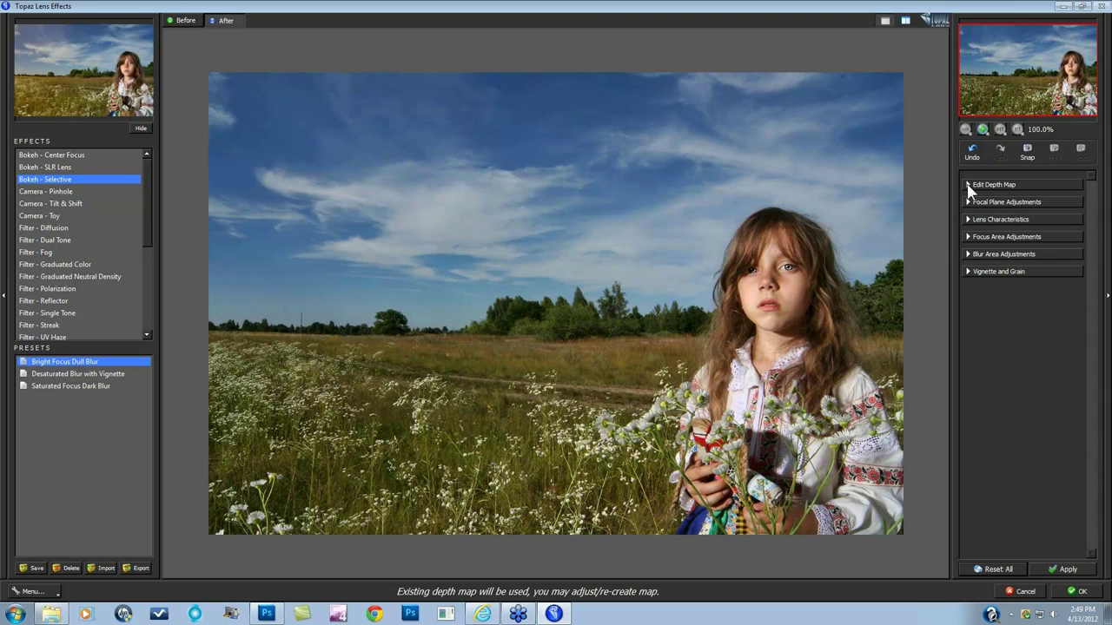
click(969, 186)
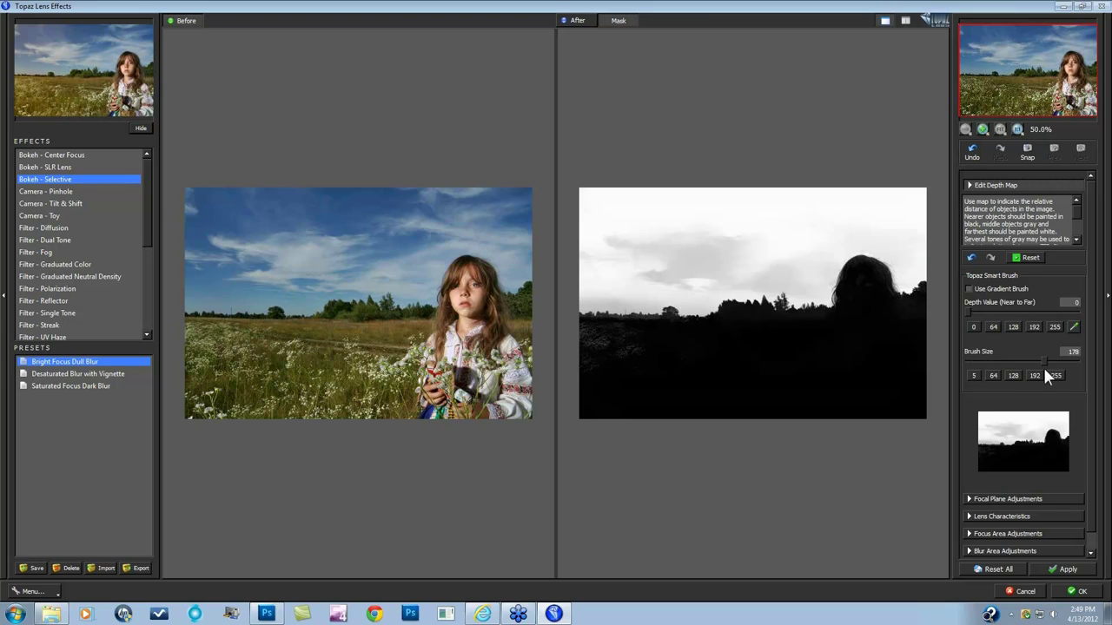
Step: Paint the girl's face black on the depth map with brush size 71
drag(1045, 369, 1048, 369)
drag(1040, 360, 996, 360)
click(861, 280)
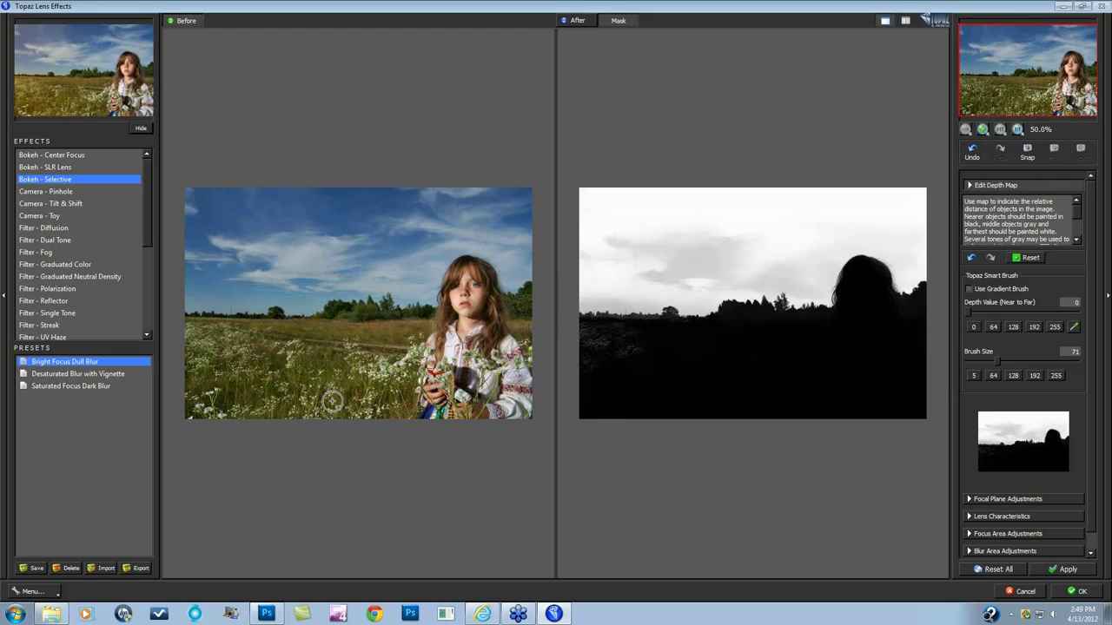
Step: Paint the field mid grey at depth value 64 with brush size 170
click(993, 326)
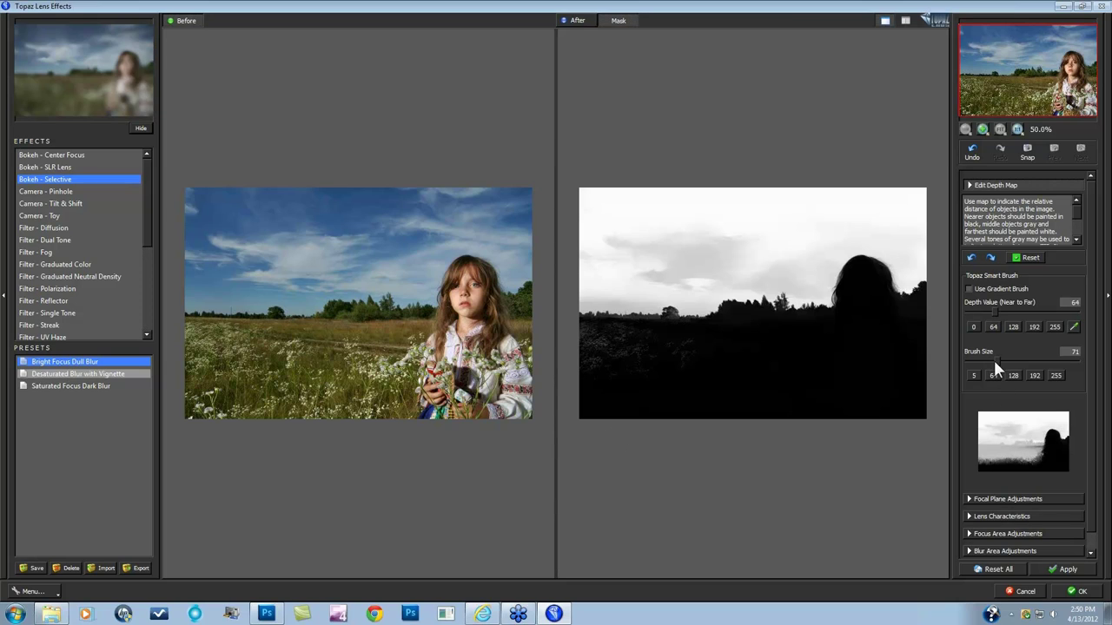
click(1039, 358)
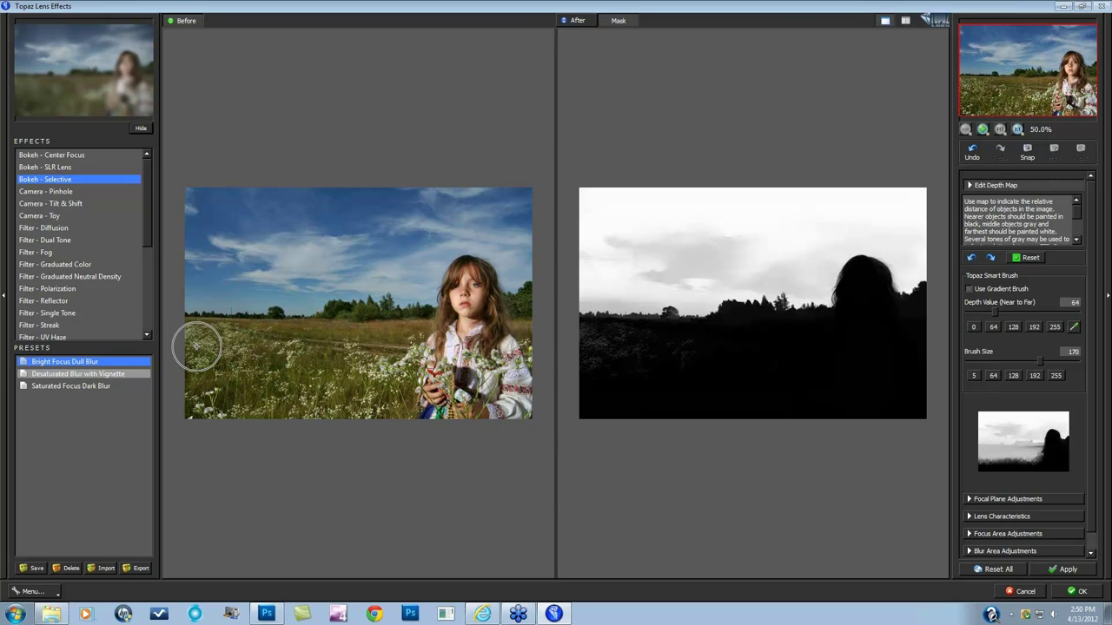
drag(199, 342, 369, 346)
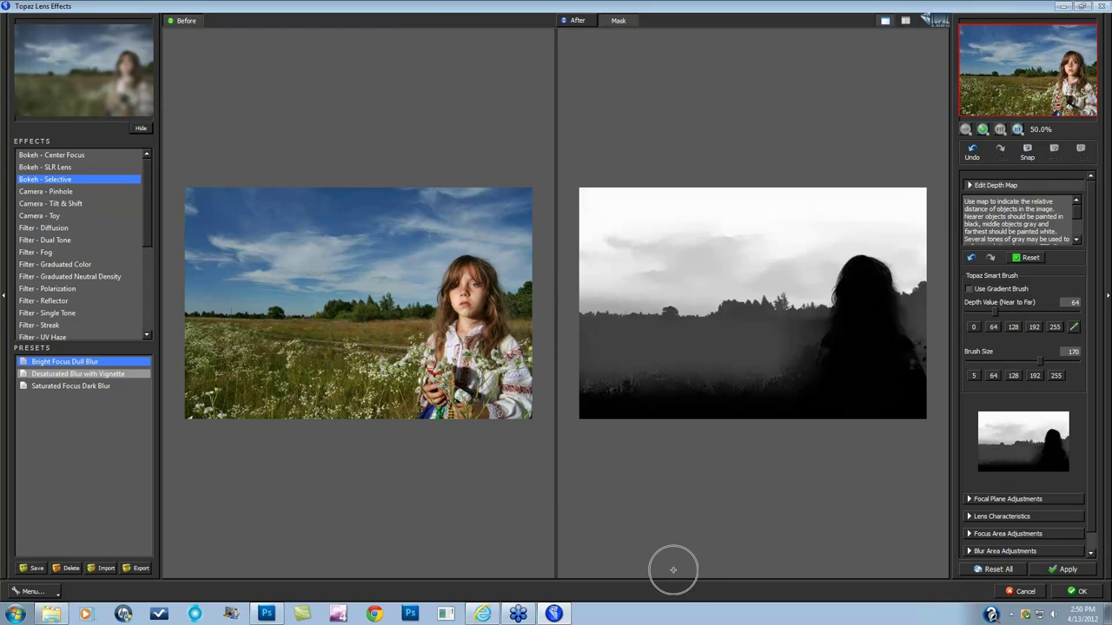
click(968, 500)
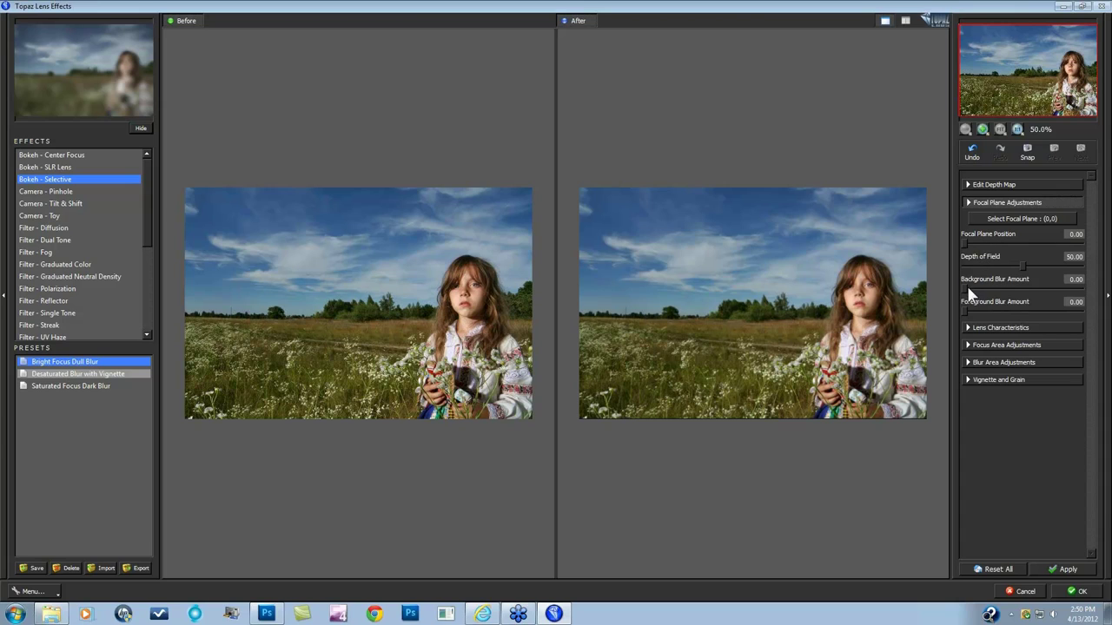
Step: Add background blur, set foreground blur to 0.32, and focus on the girl's face
drag(966, 287, 1018, 288)
drag(964, 310, 1007, 311)
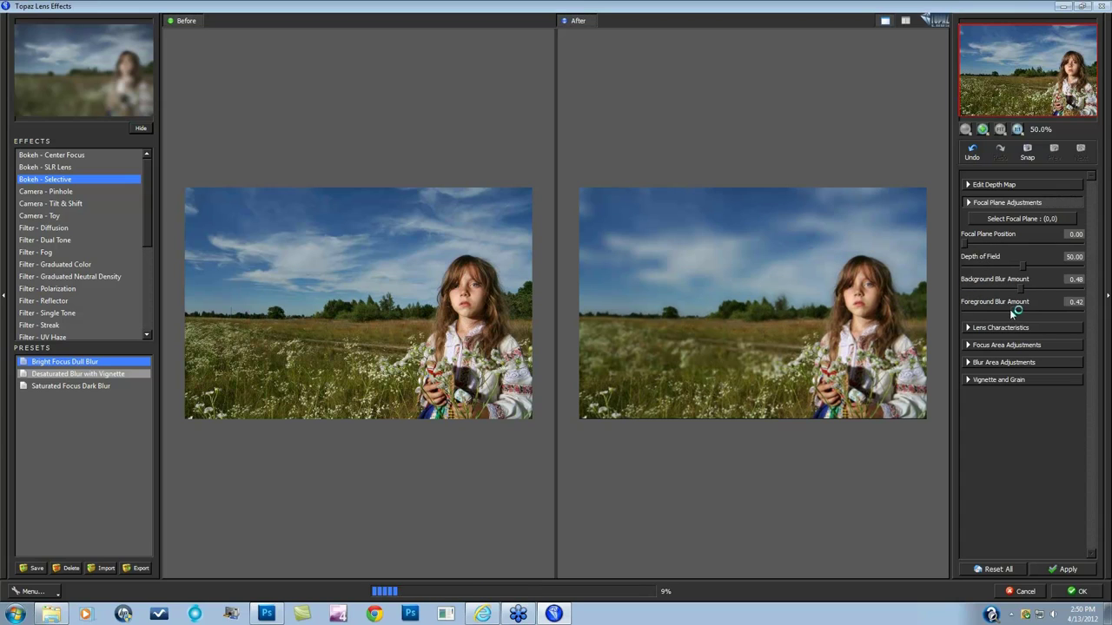
click(1000, 221)
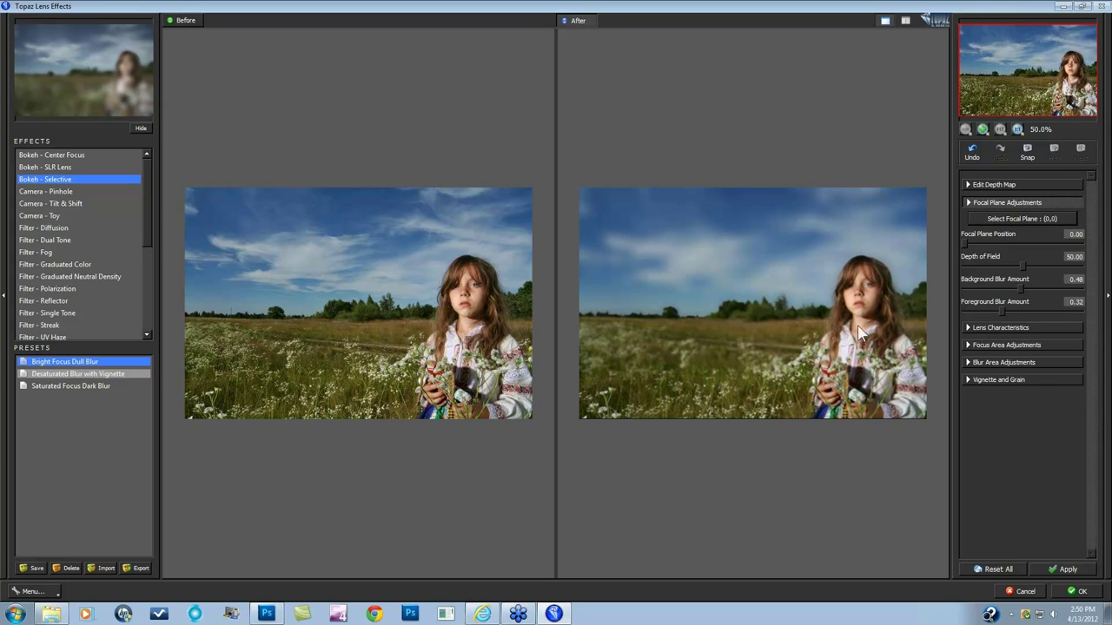
click(1011, 218)
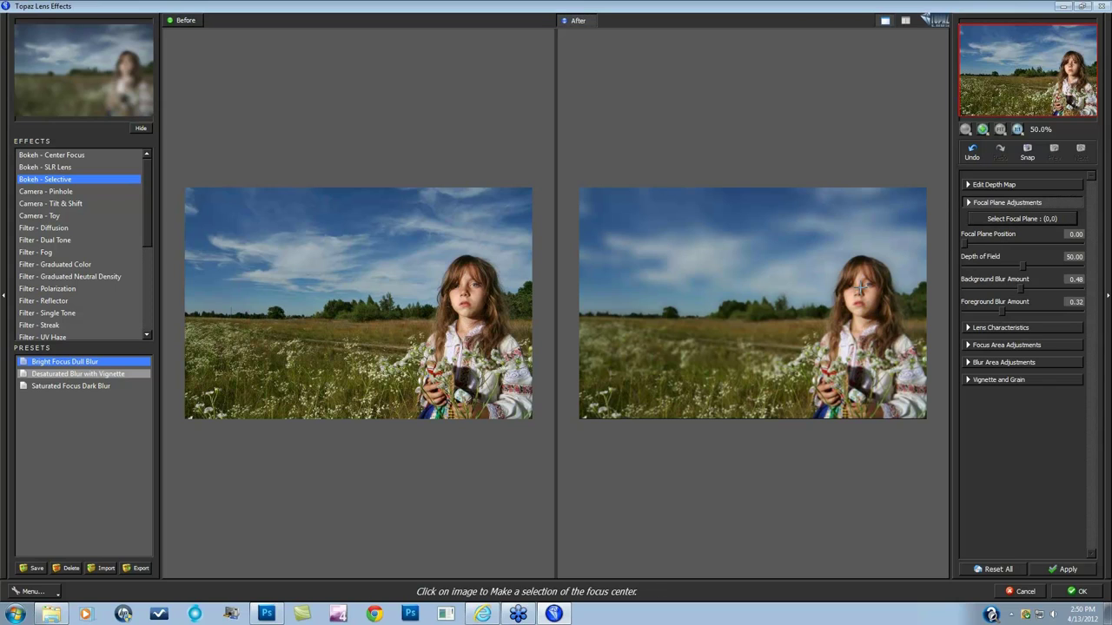
click(924, 312)
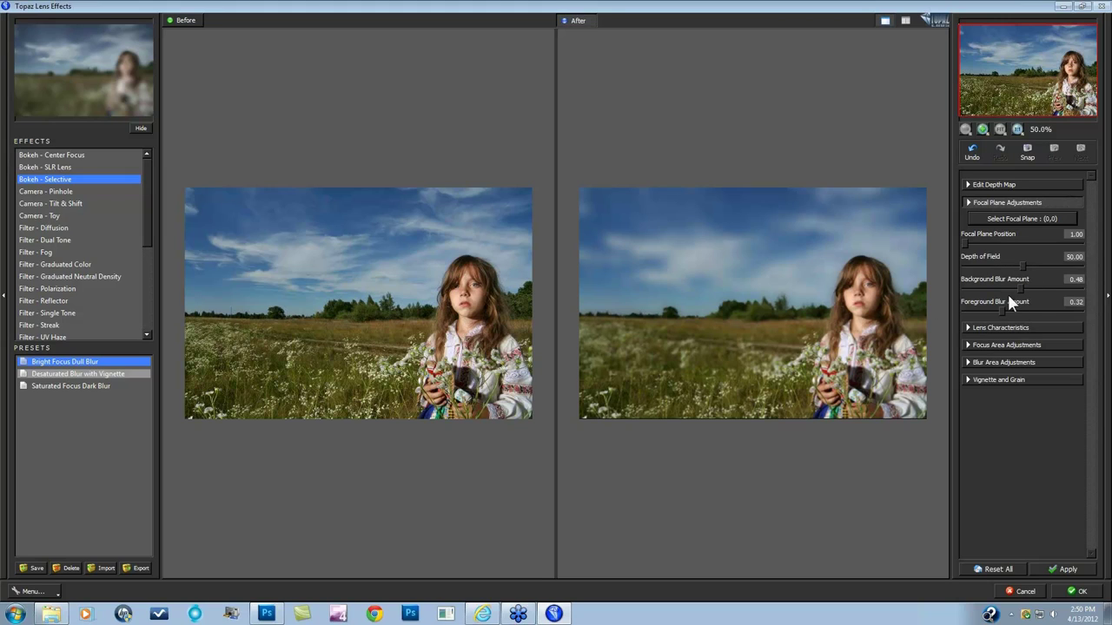
Step: Adjust the background blur and set depth of field to about 53.96
drag(1019, 288, 1061, 265)
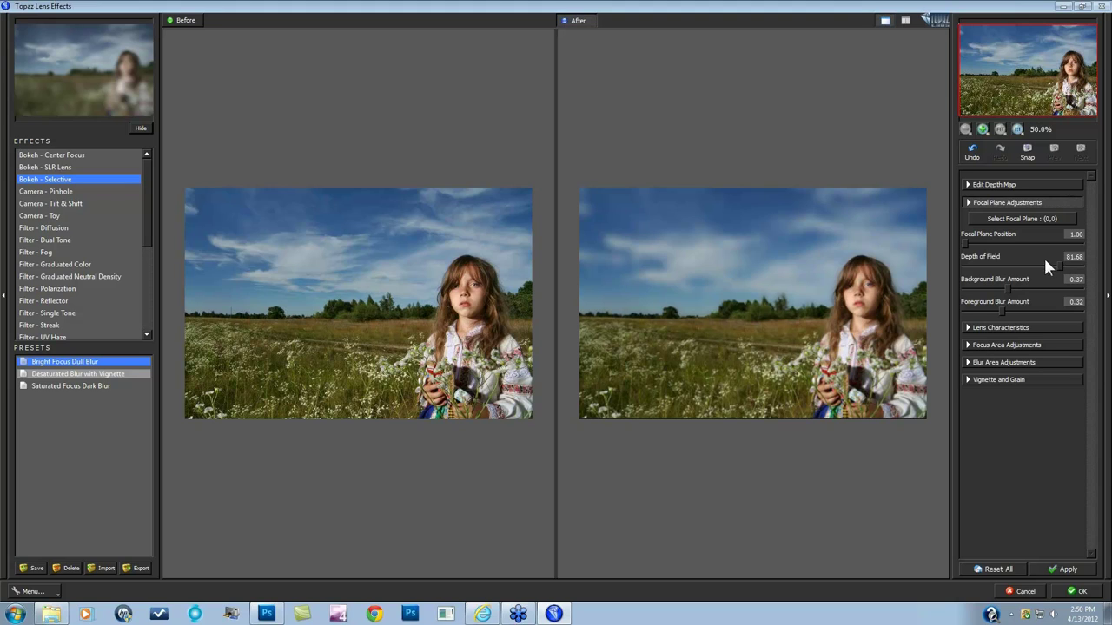
drag(1058, 264, 962, 265)
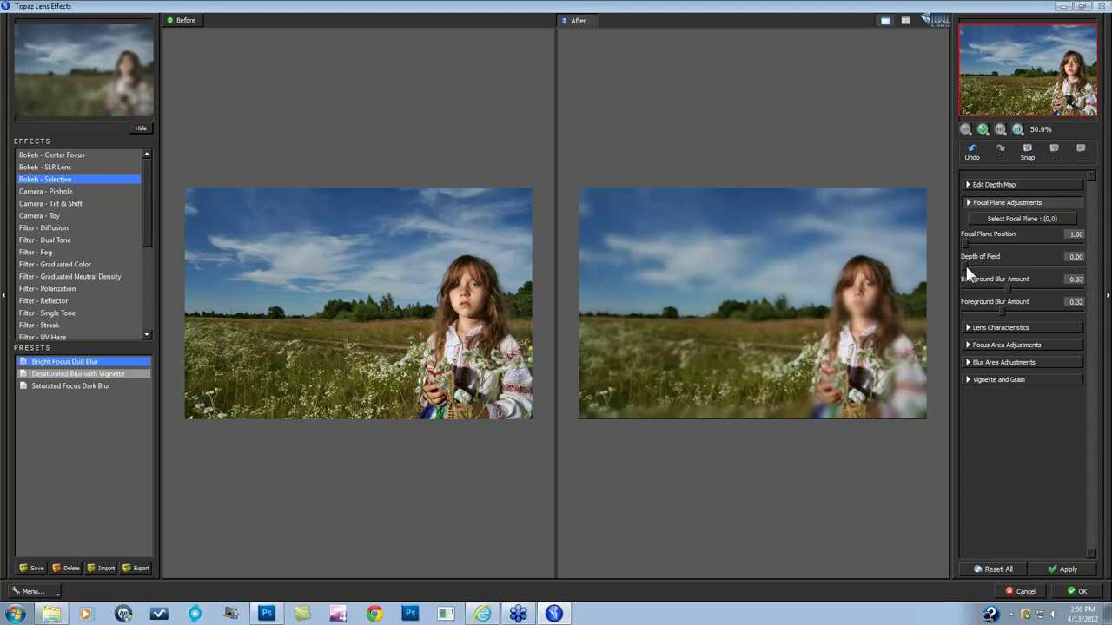
drag(1021, 265, 1026, 263)
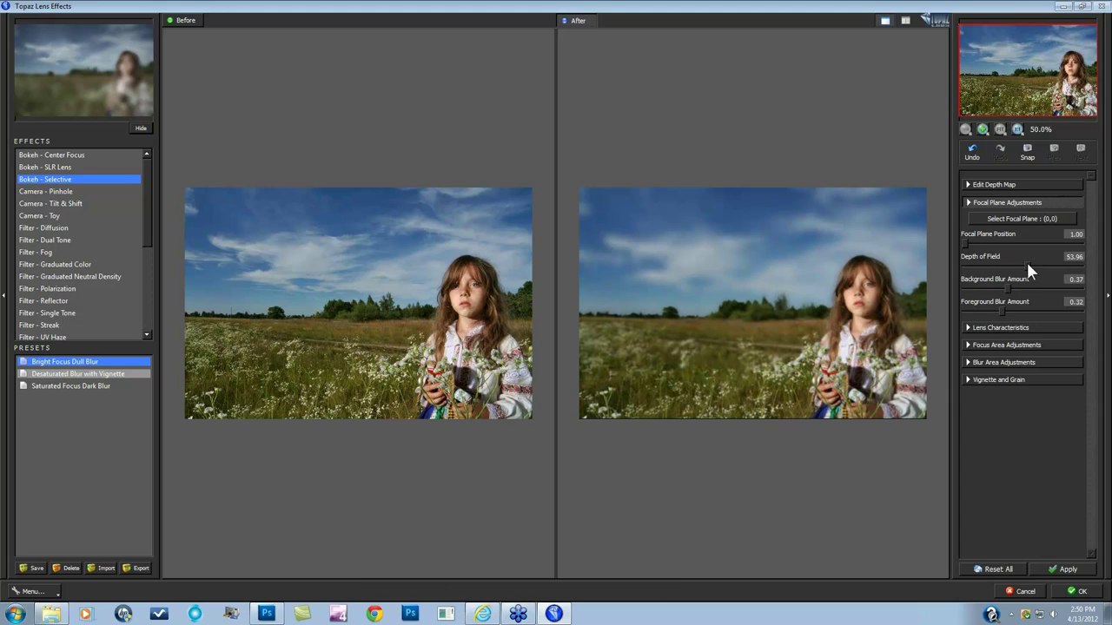
click(965, 328)
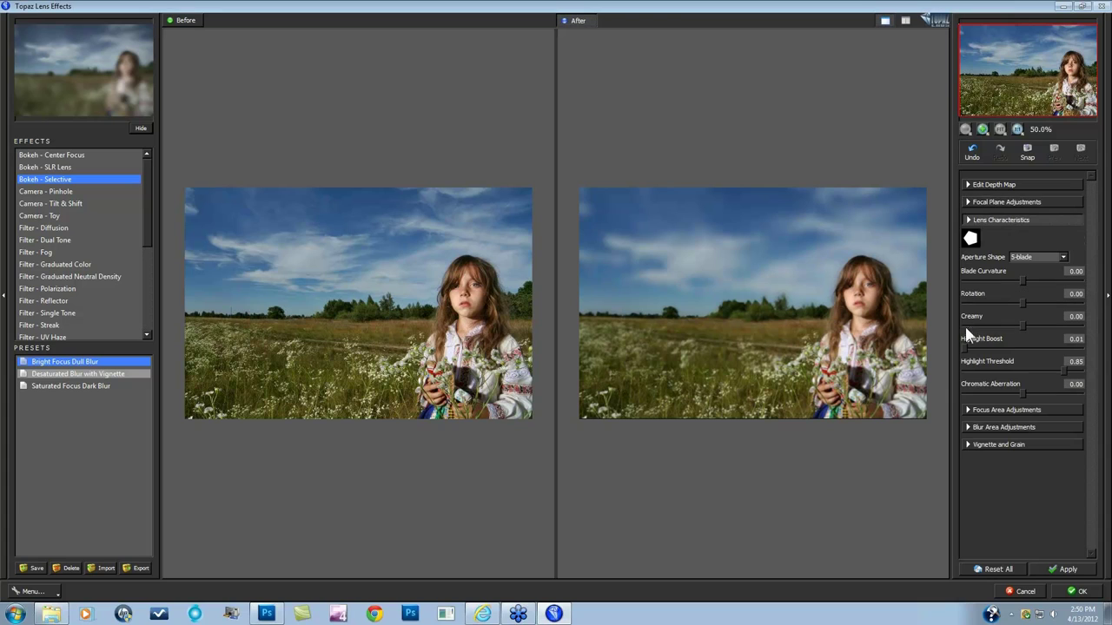
Step: Show the after image alone at full size and test chromatic aberration, ending at 0.21
click(885, 22)
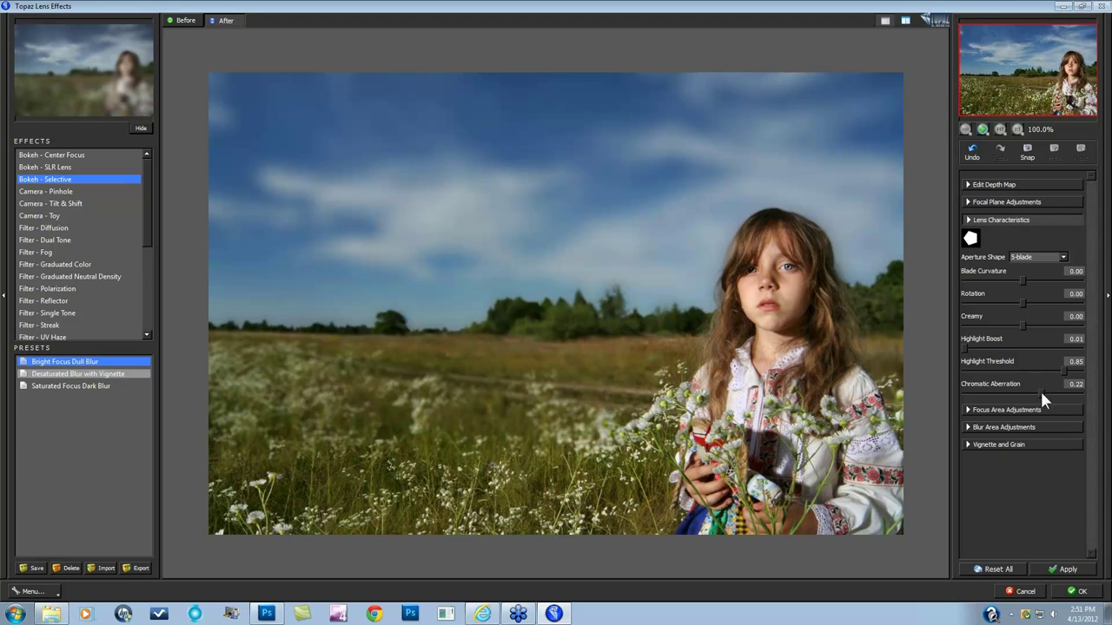
drag(1058, 393, 1065, 395)
drag(1072, 393, 1075, 393)
drag(981, 388, 965, 386)
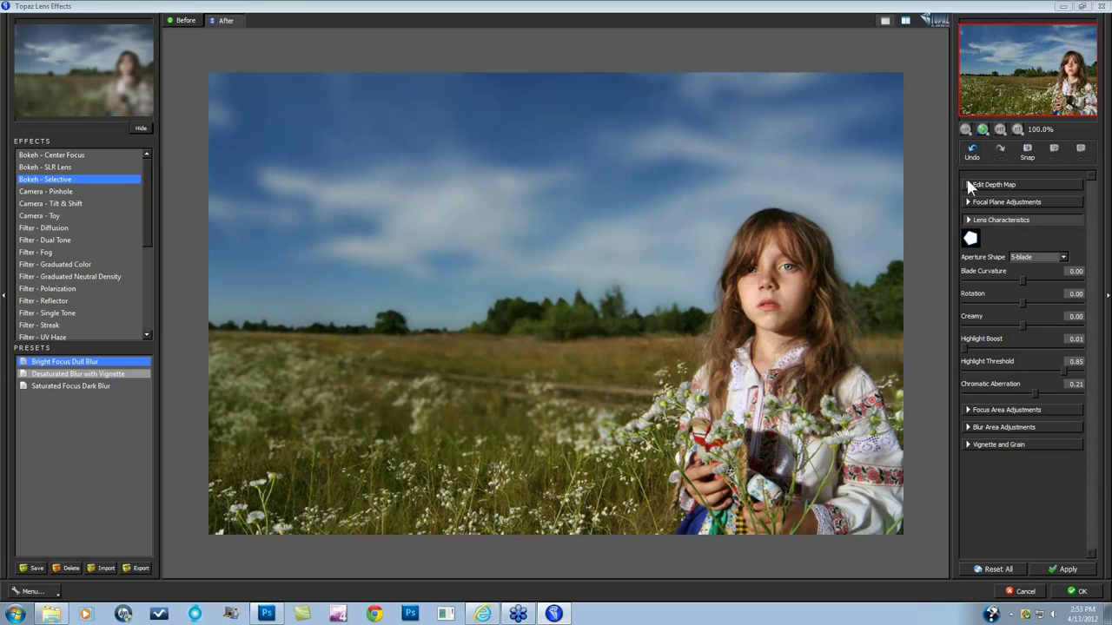
Step: Reset all settings, reopen the depth-map editor, and paint the near foreground black with brush 128
click(999, 570)
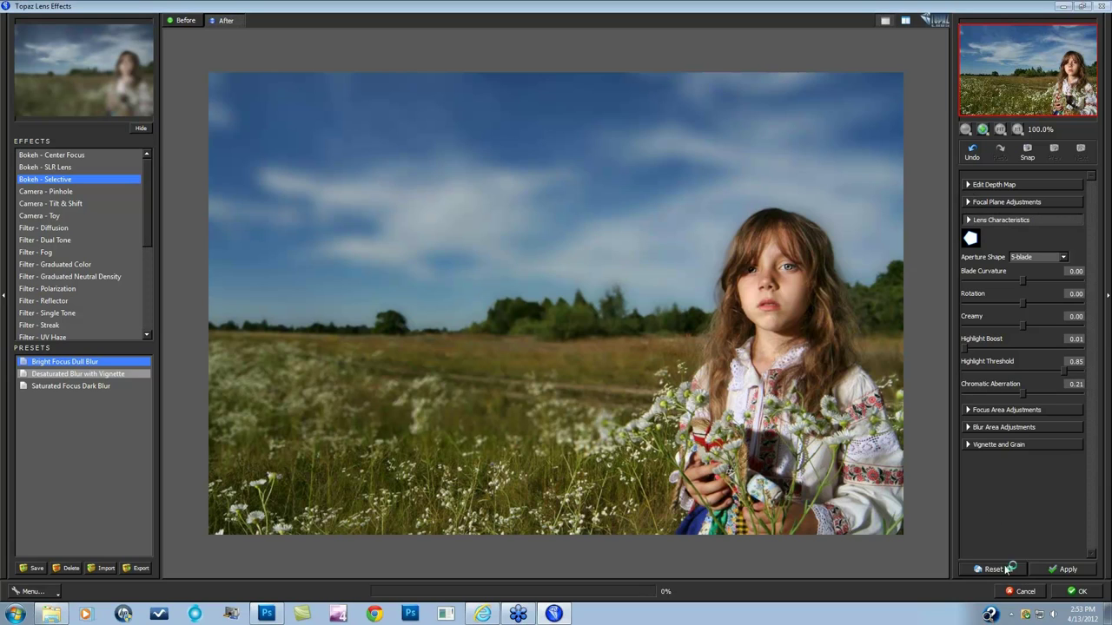
click(971, 185)
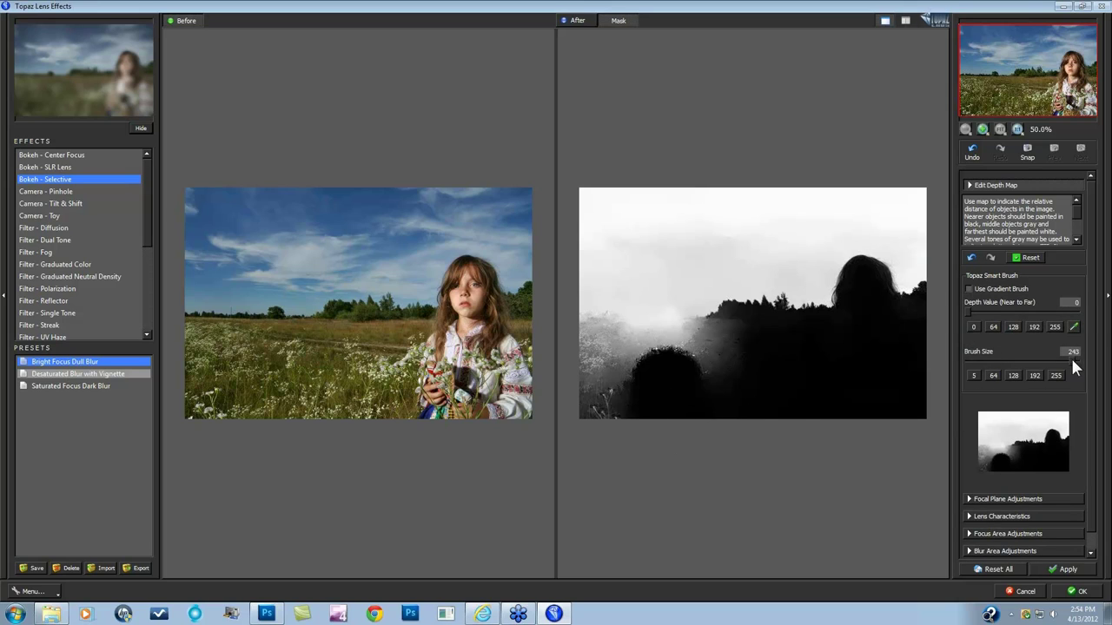
drag(1072, 361, 981, 361)
click(1012, 375)
mouse_move(579, 405)
mouse_down()
mouse_move(652, 415)
mouse_move(928, 405)
mouse_up()
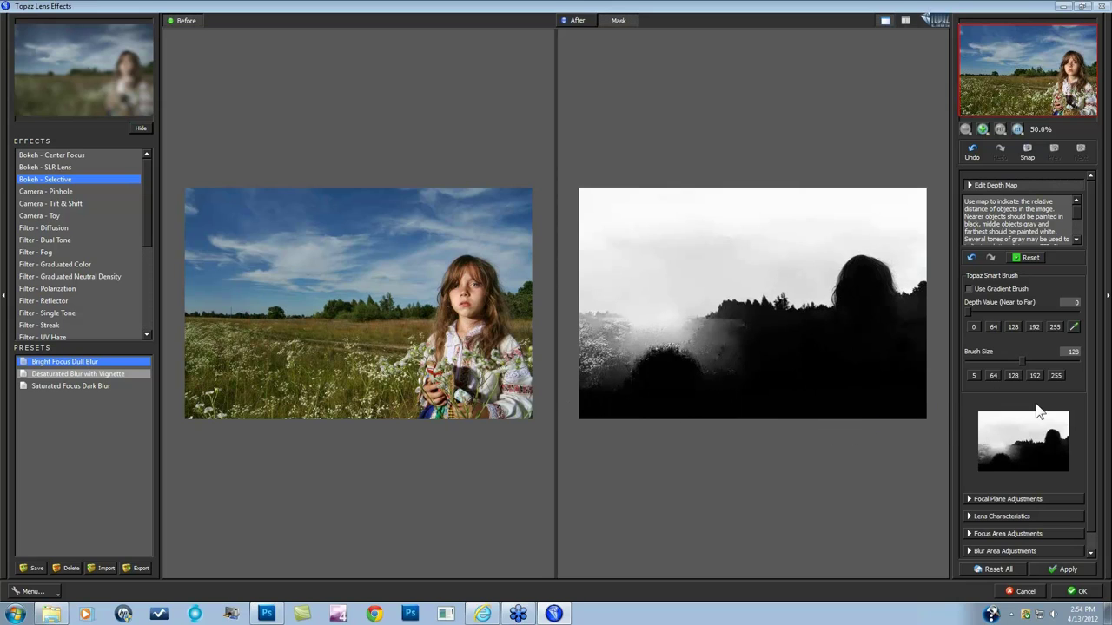
Step: Grade the field bands in lighter greys at depths 64 and 128 with a size-63 brush
click(1034, 326)
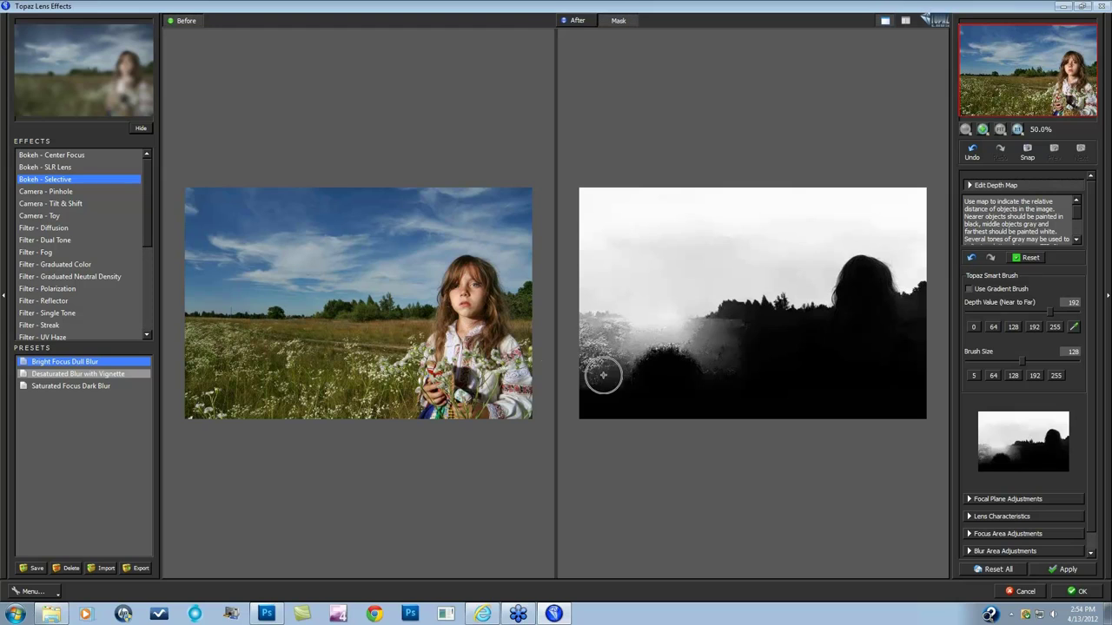
drag(469, 380, 178, 379)
click(971, 258)
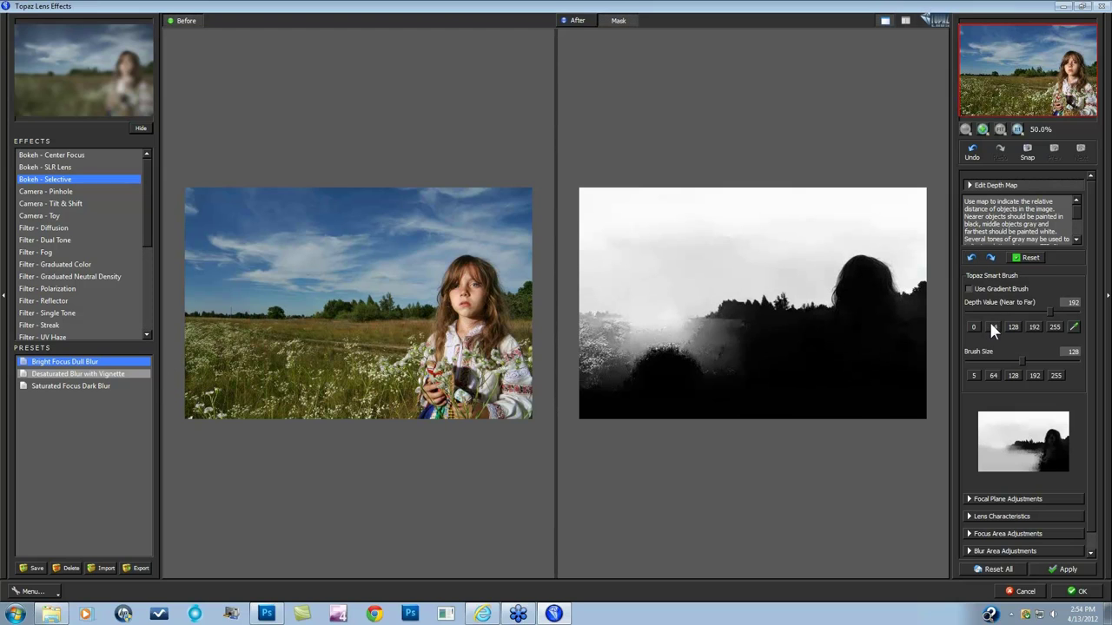
click(993, 326)
drag(205, 371, 456, 367)
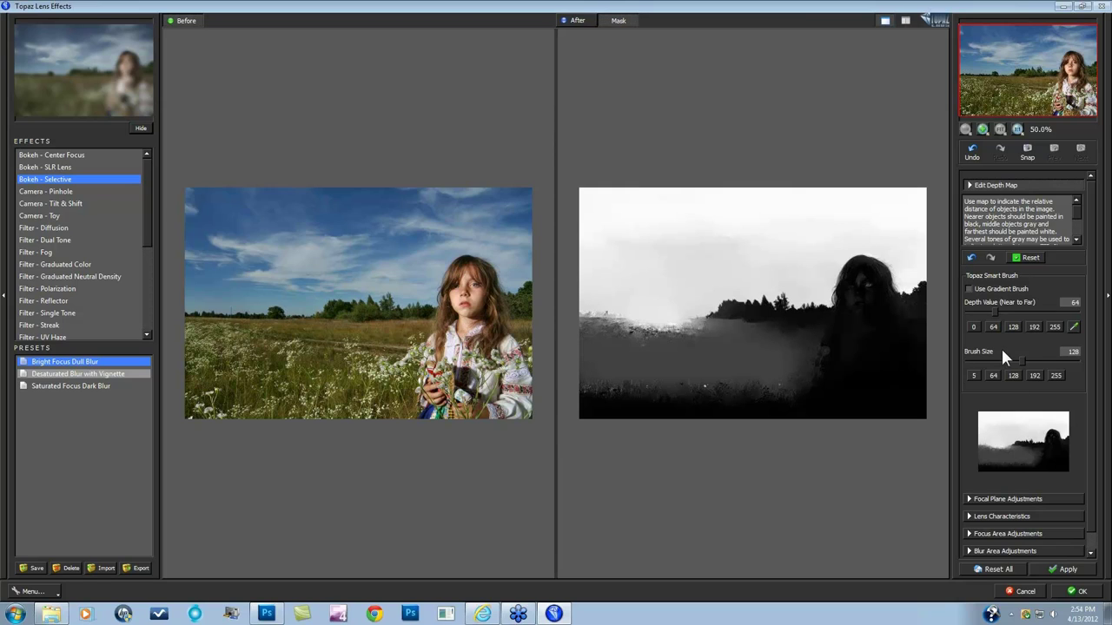
click(1013, 327)
drag(1020, 357, 994, 360)
mouse_move(186, 338)
mouse_down()
mouse_move(409, 342)
mouse_move(559, 336)
mouse_up()
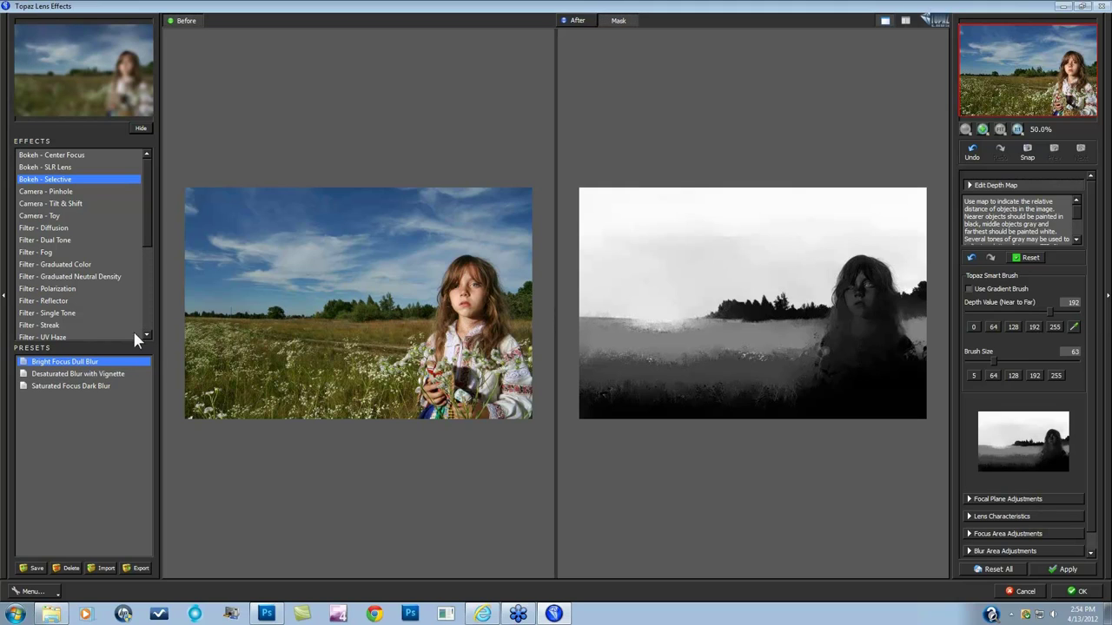
drag(192, 323, 261, 330)
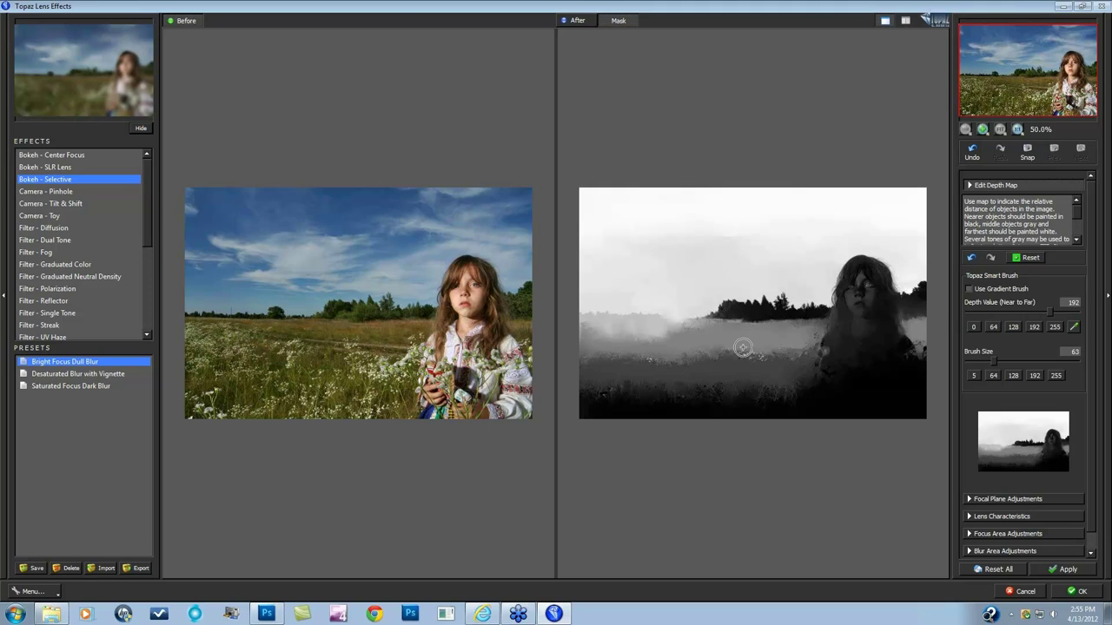
Step: Lighten the horizon field and treeline, and cover the white streak beside the girl's hair
mouse_move(269, 324)
mouse_down()
mouse_move(270, 316)
mouse_move(290, 333)
mouse_move(340, 325)
mouse_move(342, 315)
mouse_move(385, 321)
mouse_move(368, 312)
mouse_move(391, 323)
mouse_move(438, 316)
mouse_move(433, 325)
mouse_up()
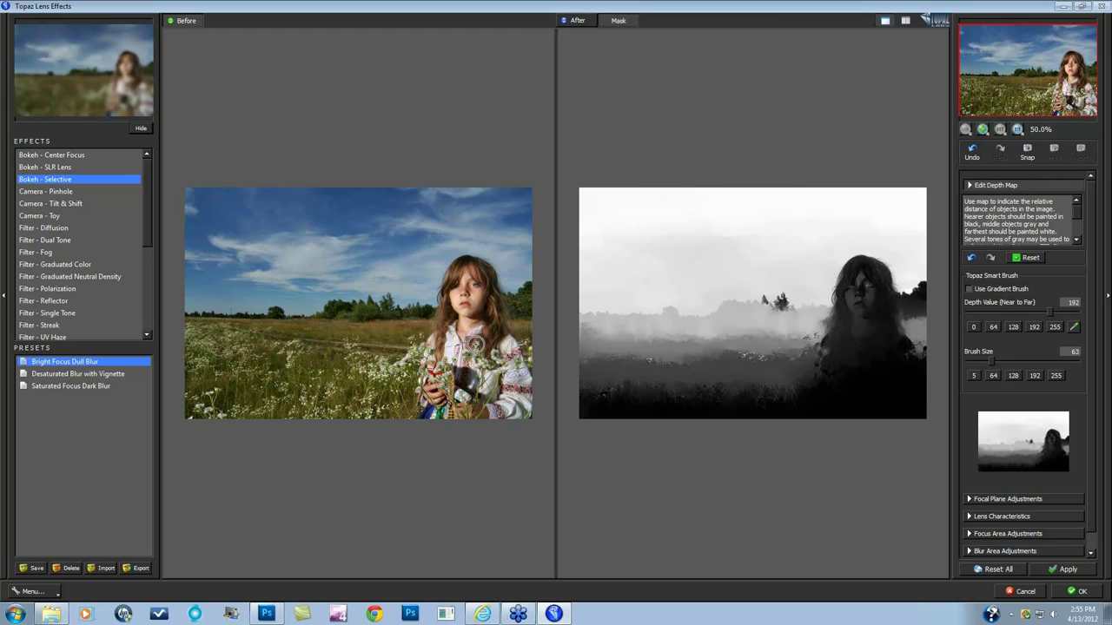
scroll(380, 311, down, 5)
click(372, 301)
drag(370, 302, 398, 303)
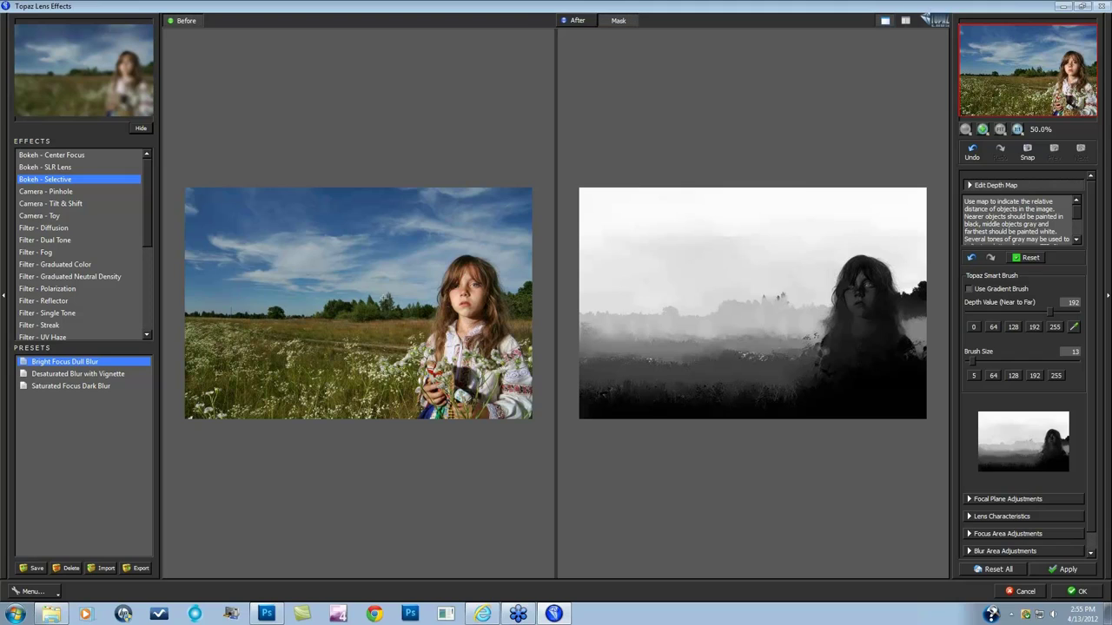
click(388, 299)
drag(539, 295, 562, 299)
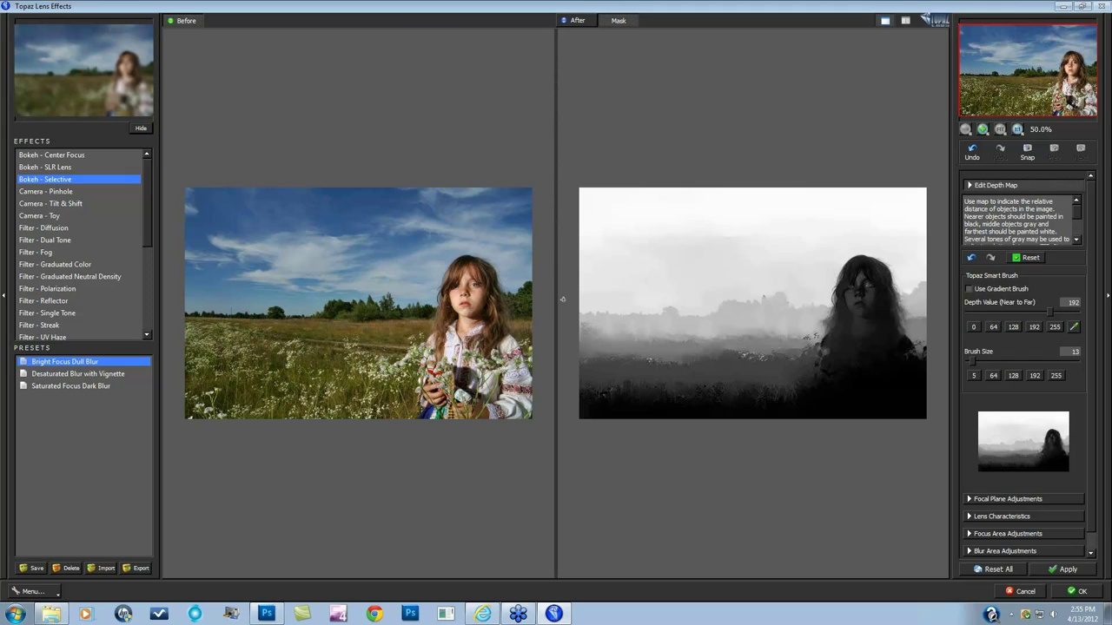
Step: Paint the girl solid black at depth 0 with a size-124 brush, then restore depth 192
click(975, 325)
click(1020, 359)
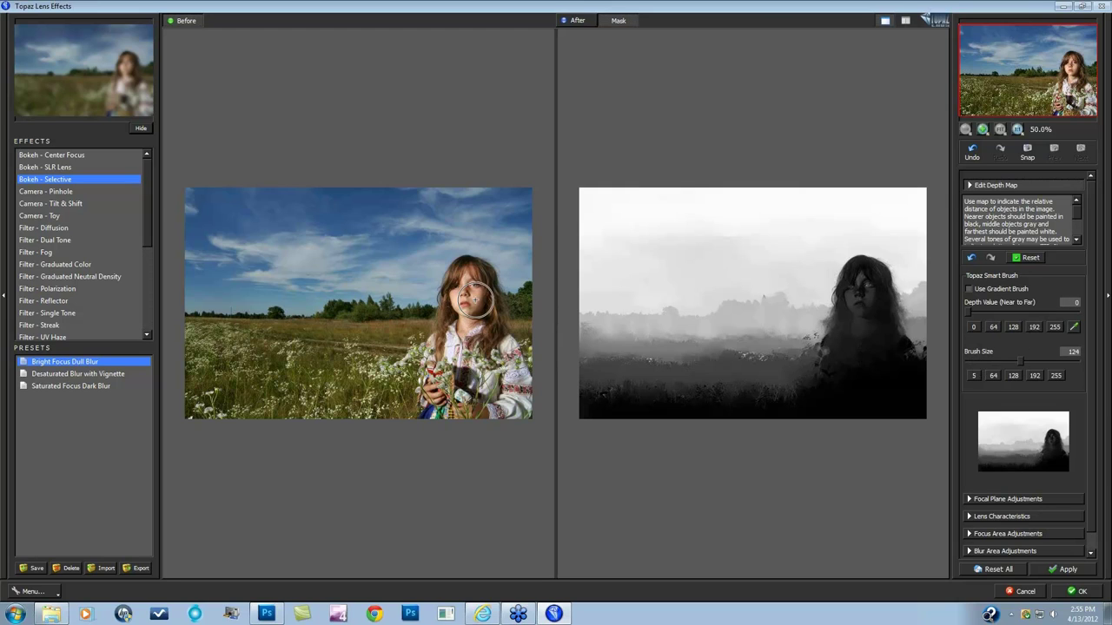
mouse_move(469, 276)
mouse_down()
mouse_move(475, 346)
mouse_move(461, 406)
mouse_move(508, 404)
mouse_move(486, 382)
mouse_move(493, 349)
mouse_move(522, 413)
mouse_up()
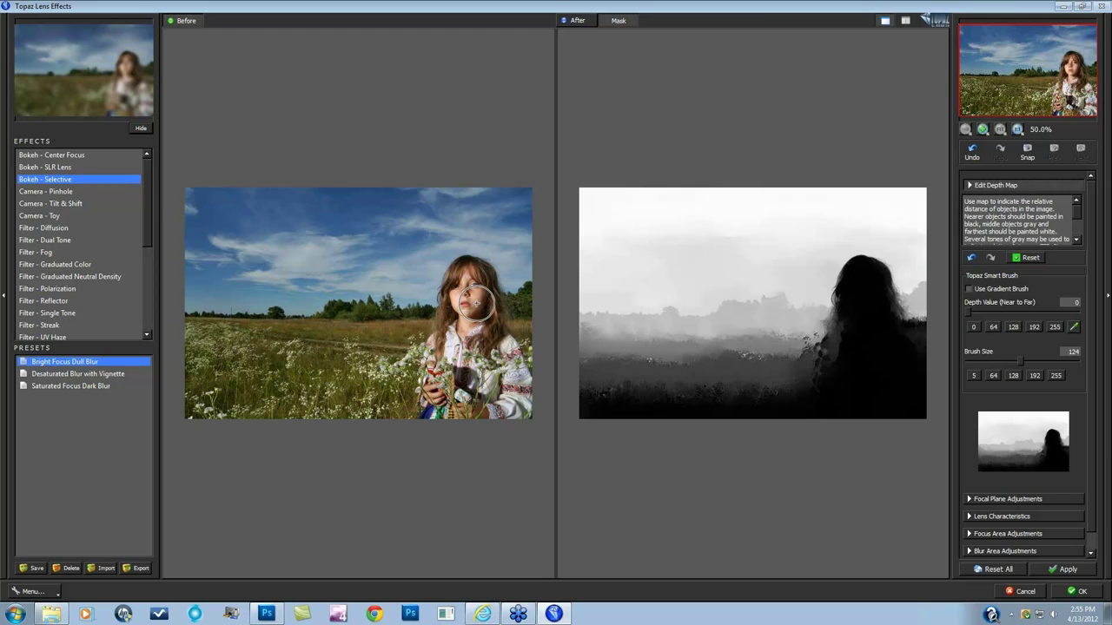
mouse_move(450, 352)
mouse_down()
mouse_move(457, 387)
mouse_move(446, 427)
mouse_up()
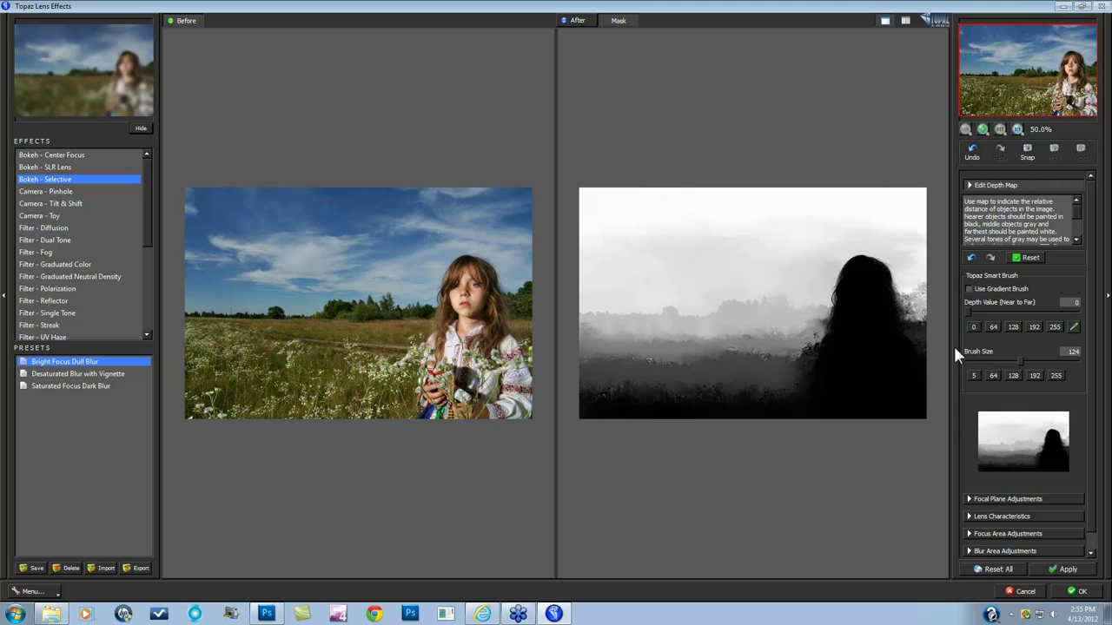
click(1033, 327)
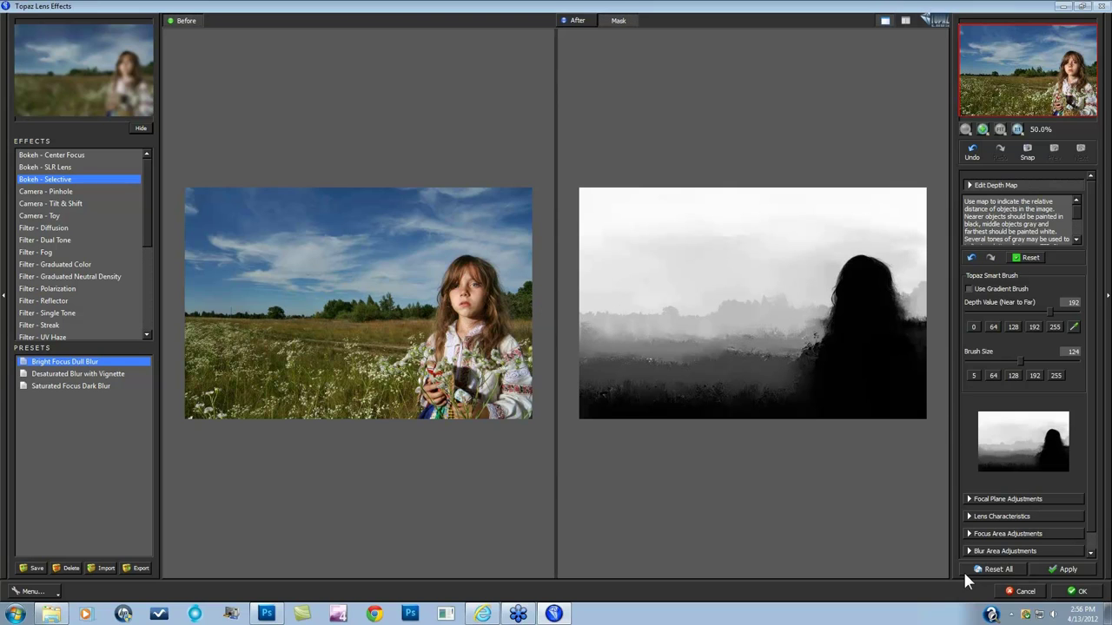
Step: Add background blur and set the focal plane on the girl's face
click(974, 500)
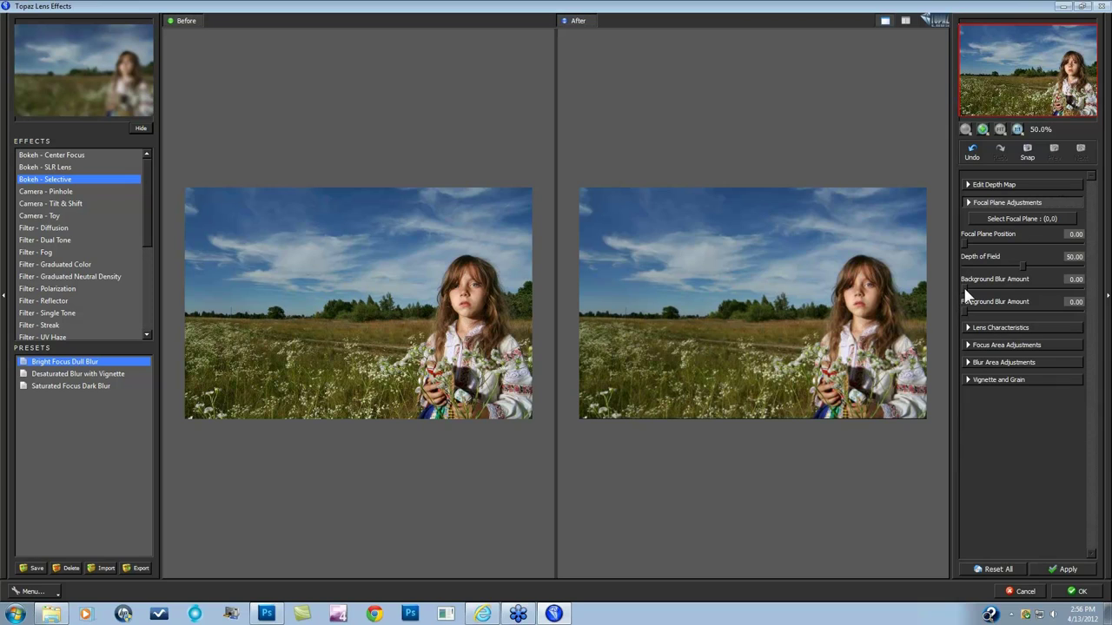
drag(963, 290, 1028, 293)
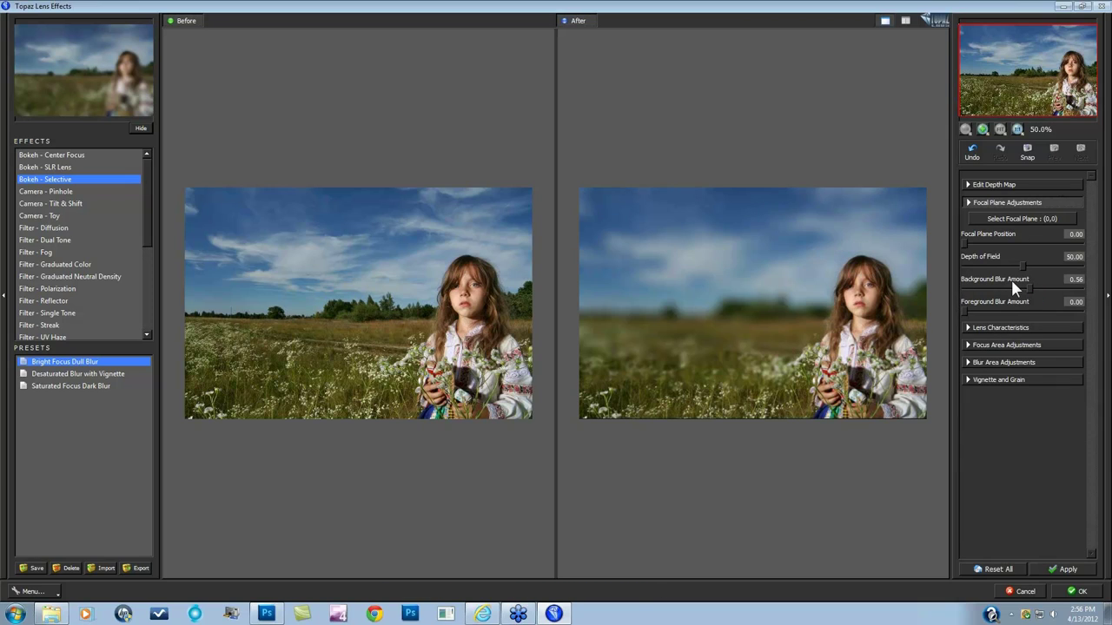
click(1016, 218)
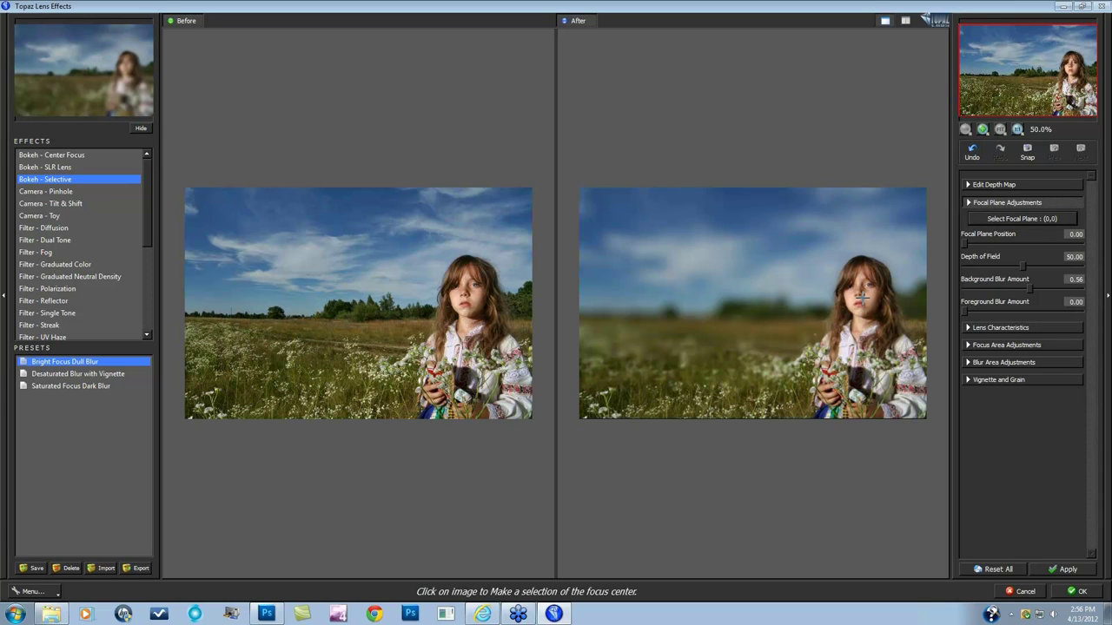
click(901, 328)
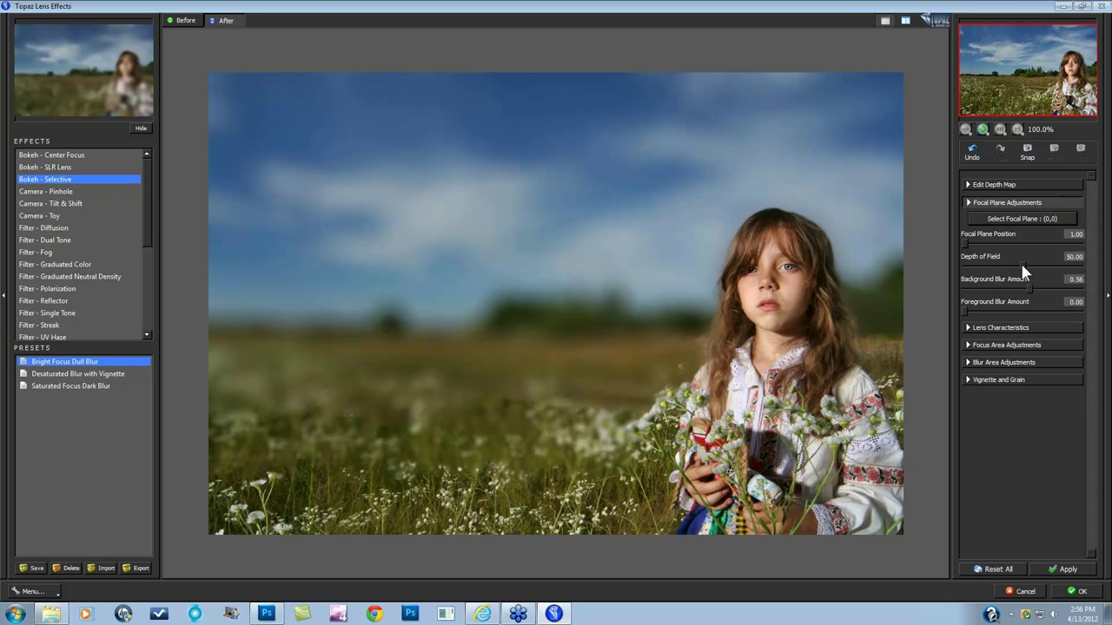
Step: Slightly reduce depth of field and lower Background Blur to about 0.18
click(1021, 266)
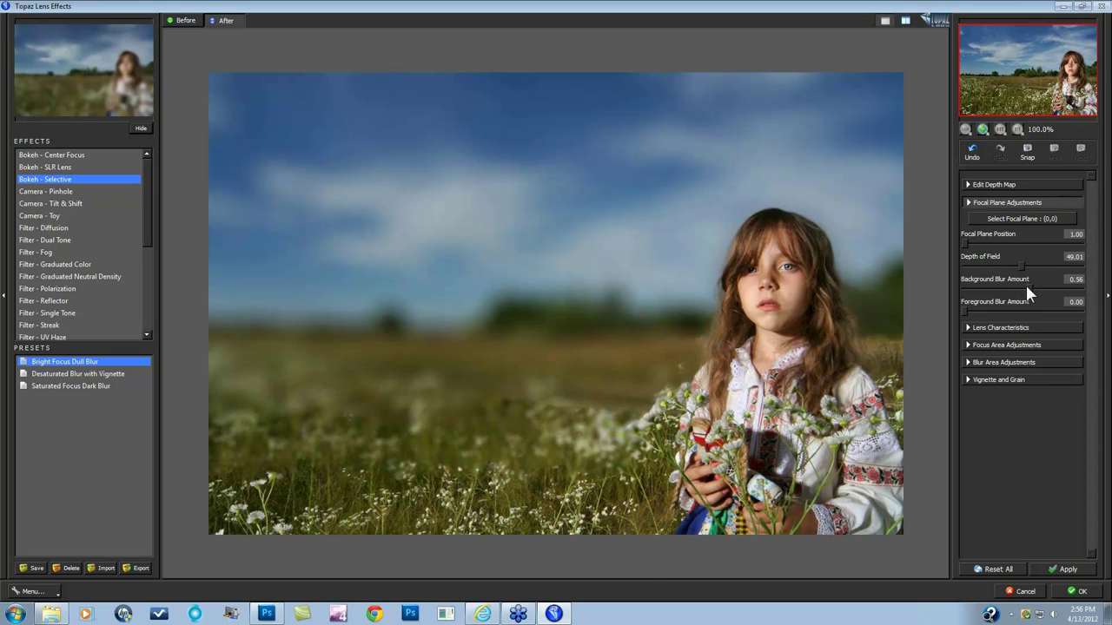
drag(1028, 286, 1006, 286)
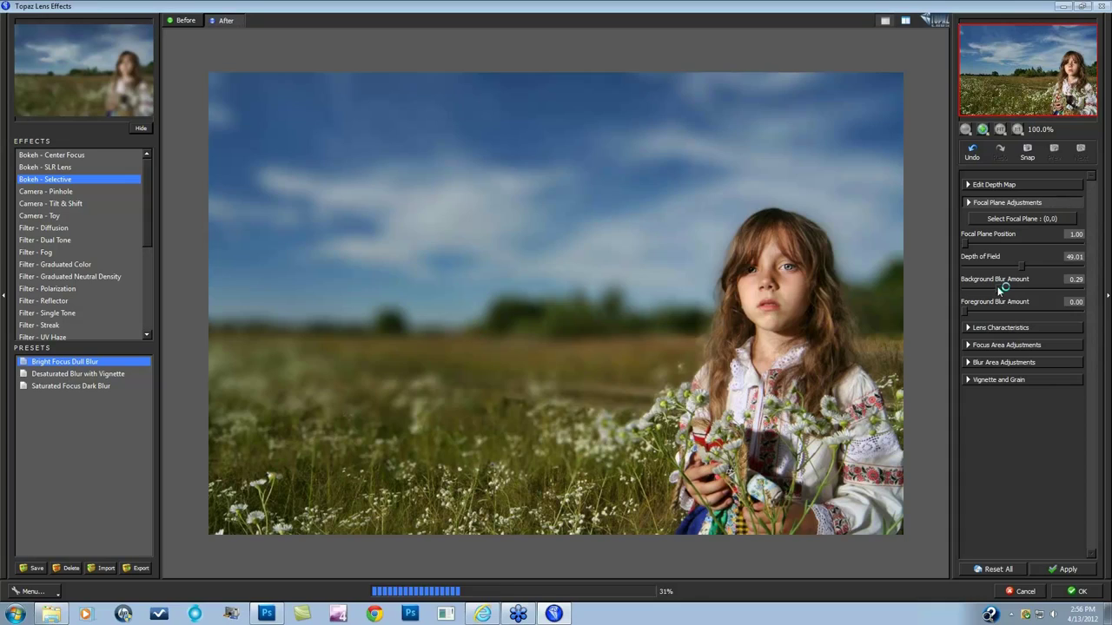
drag(996, 285, 985, 281)
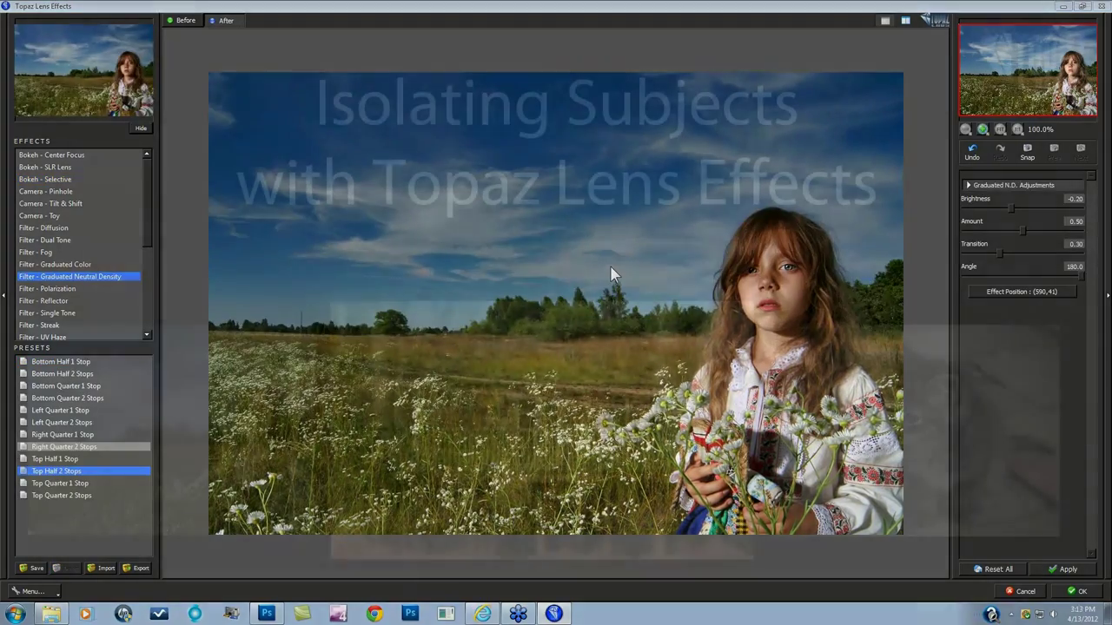